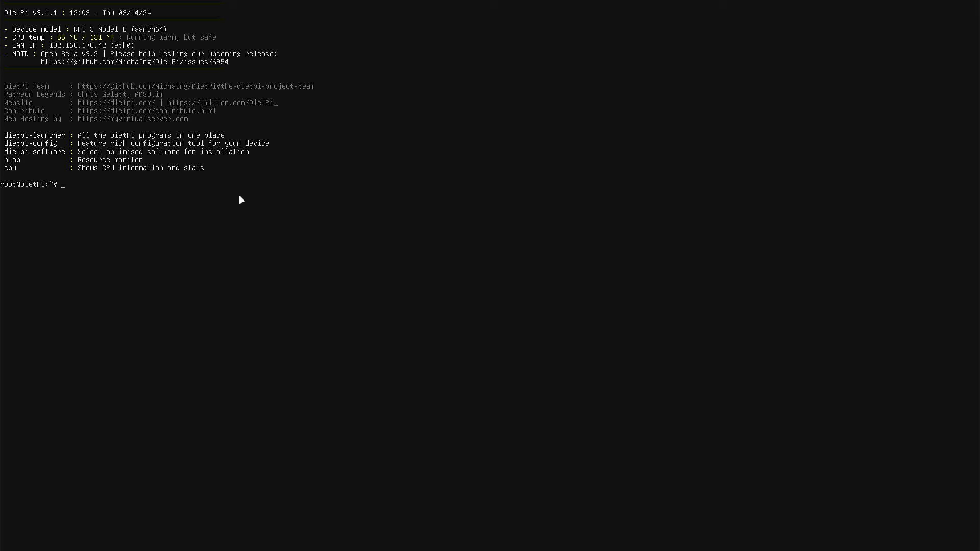
Step: Run dietpi-launcher from the root shell
type("diet")
type("pi-launcher")
key("Return")
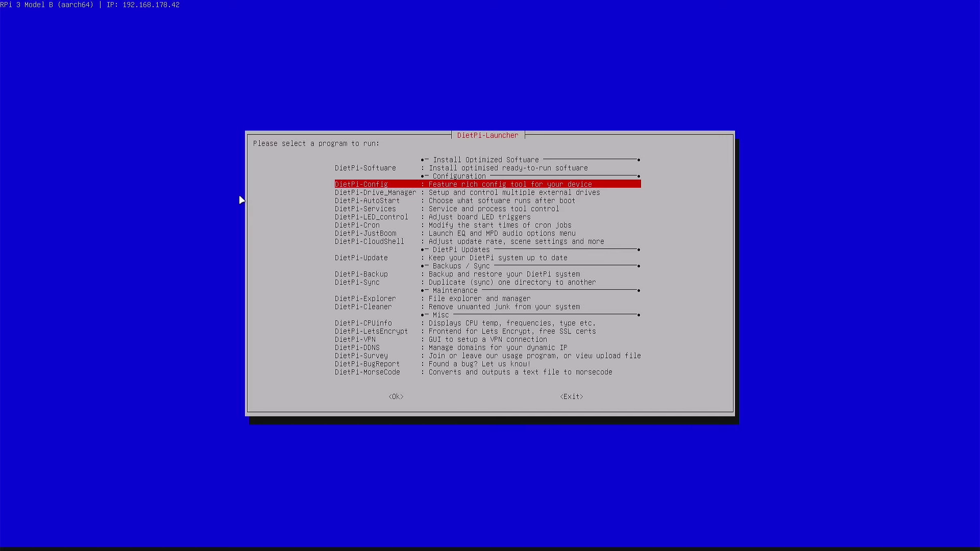
Step: Examine the available boot options in DietPi-AutoStart and exit back to the launcher without choosing one
key("Down")
key("Down")
key("Return")
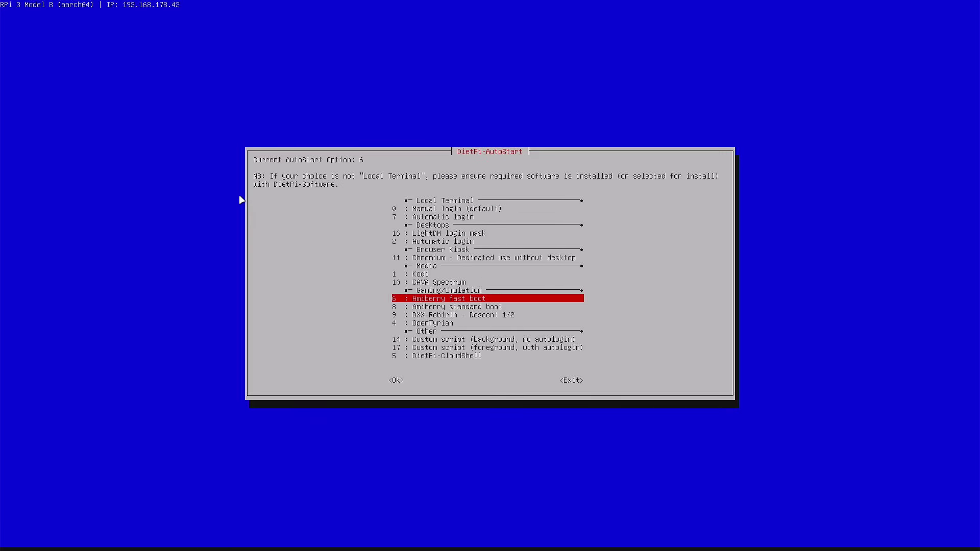
key("Return")
key("Down")
key("Down")
key("Down")
key("Down")
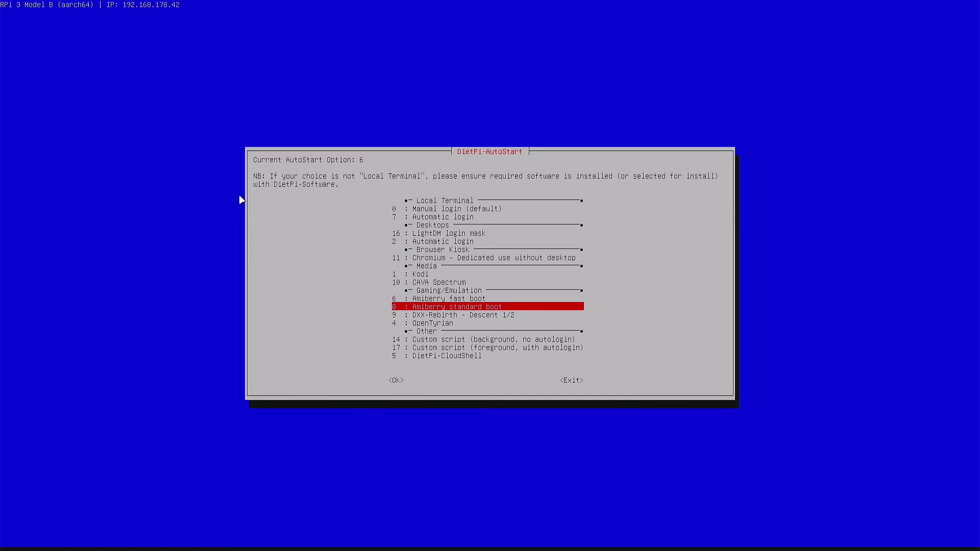
key("Tab")
key("Tab")
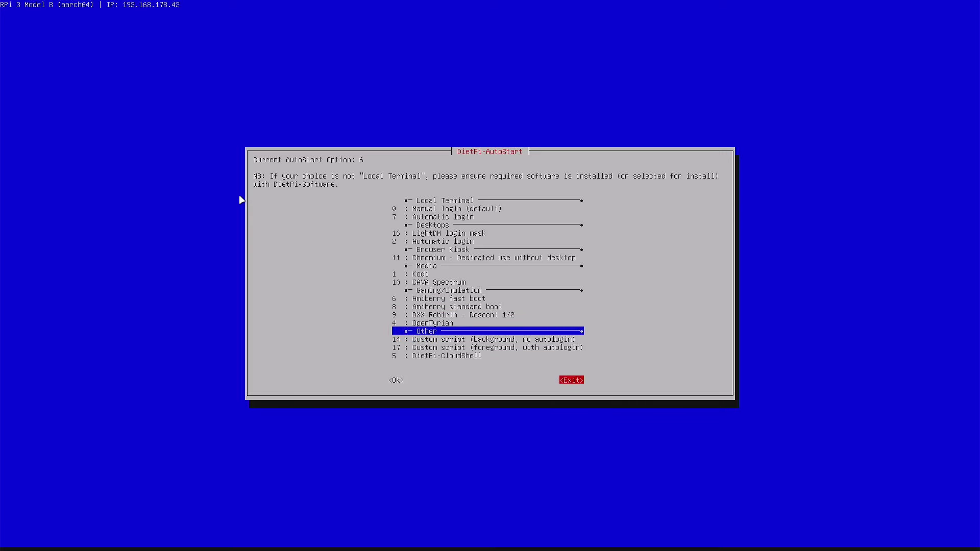
key("Return")
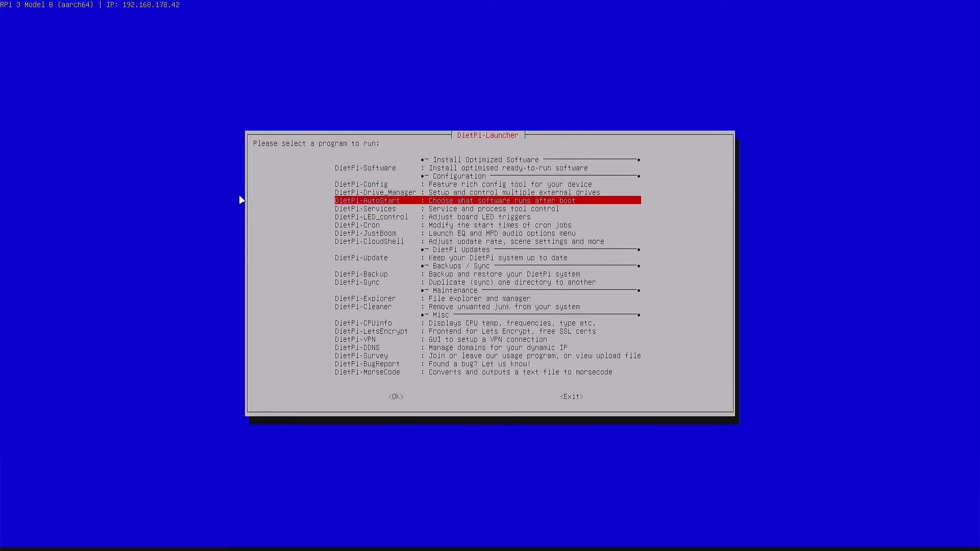
key("Down")
key("Down")
key("Down")
key("Down")
key("Down")
key("Down")
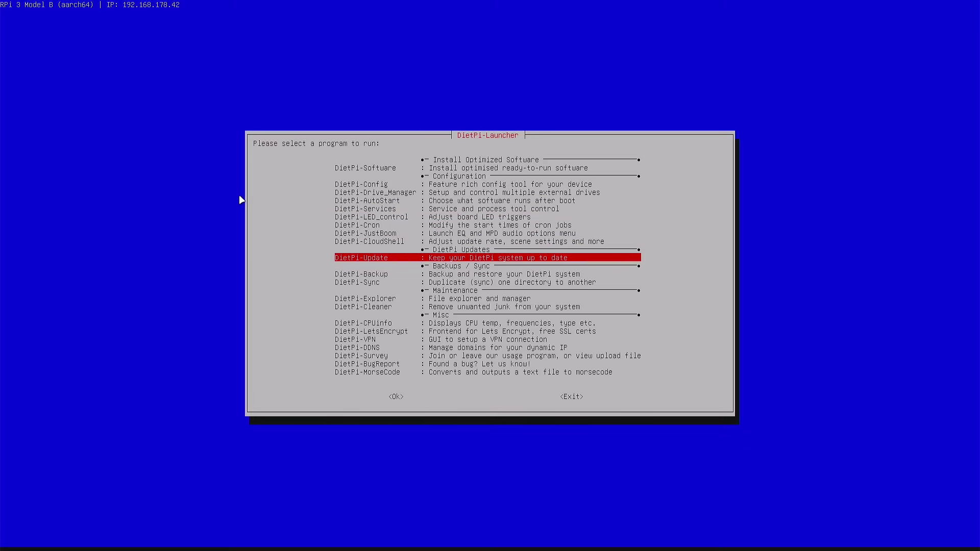
key("Up")
key("Up")
key("Up")
key("Up")
key("Up")
key("Up")
key("Up")
key("Up")
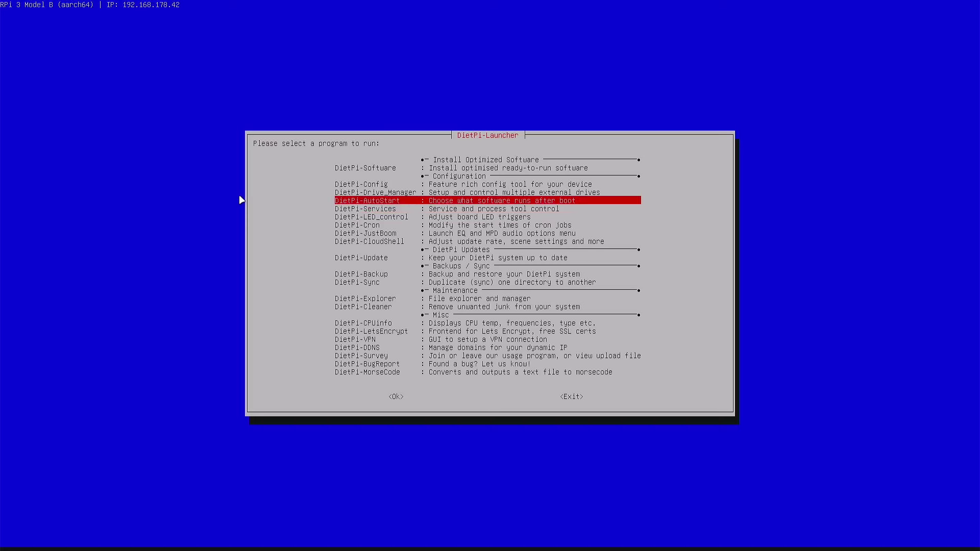
Step: Run DietPi-Config and open its Language/Regional Options
key("Up")
key("Down")
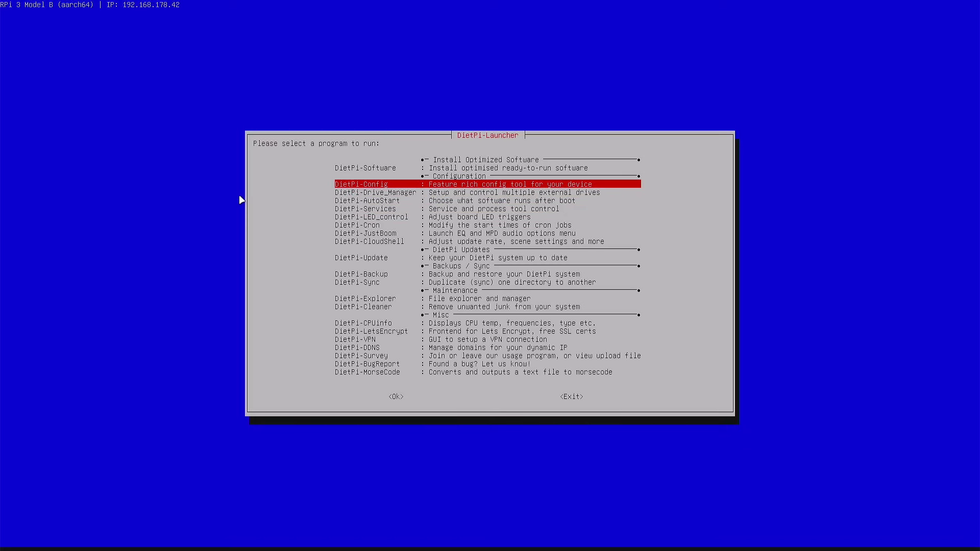
key("Return")
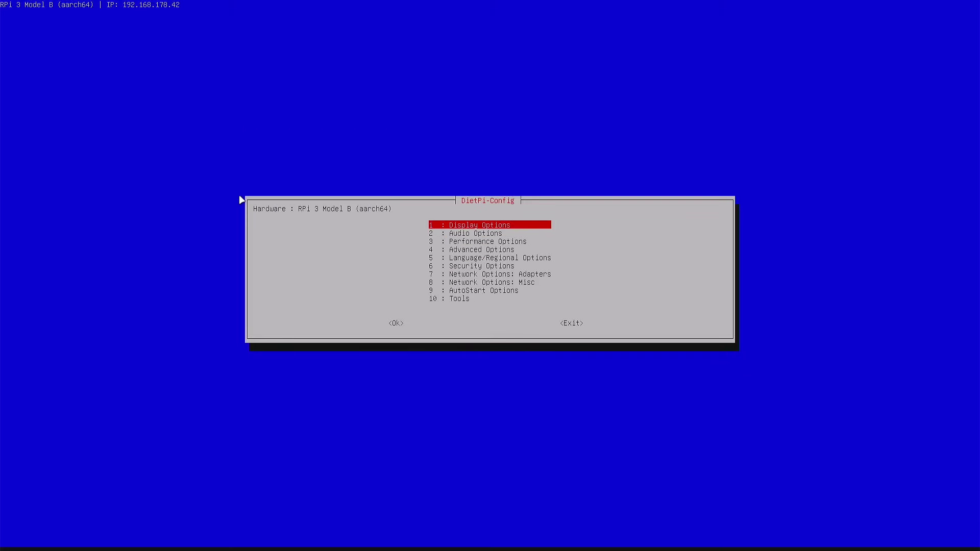
key("Down")
key("Down")
key("Down")
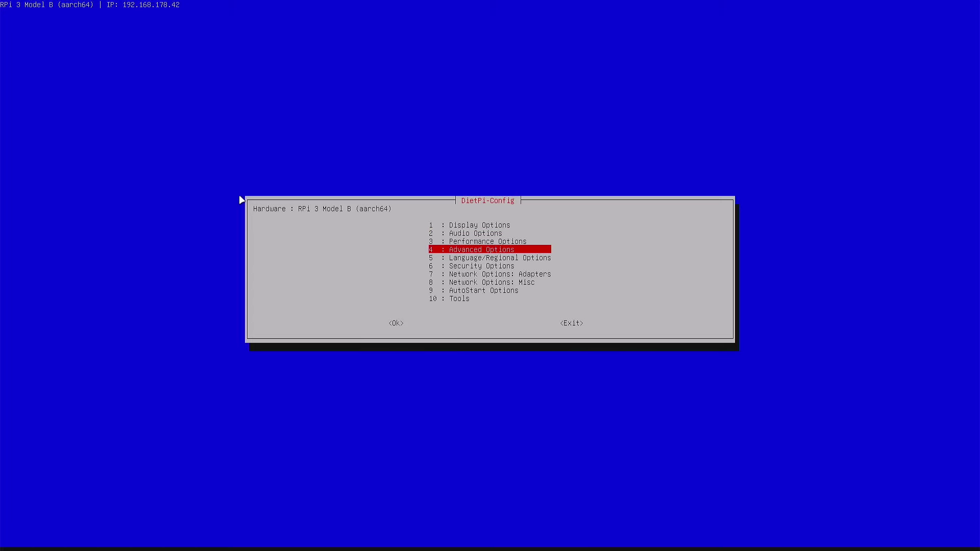
key("Down")
key("Return")
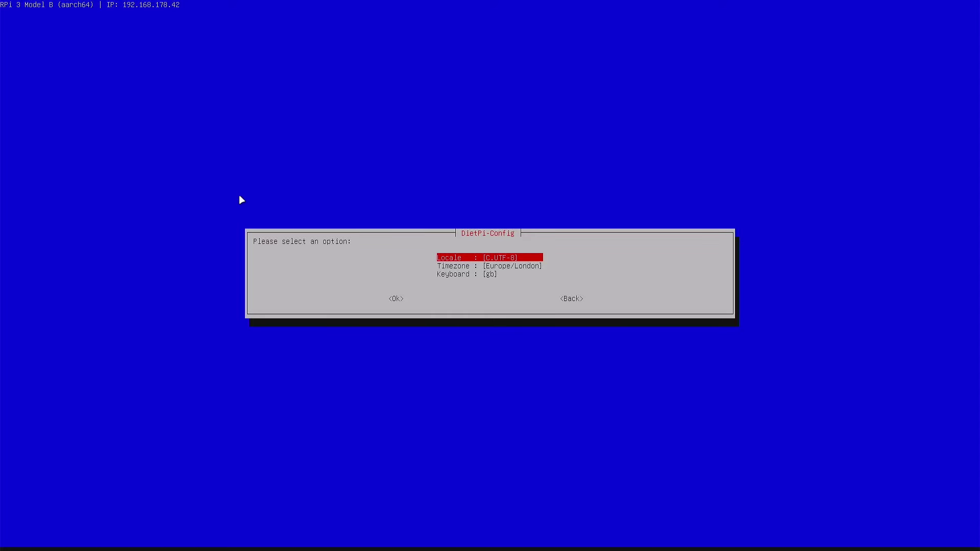
Step: Set the system timezone to Europe/Berlin
key("Down")
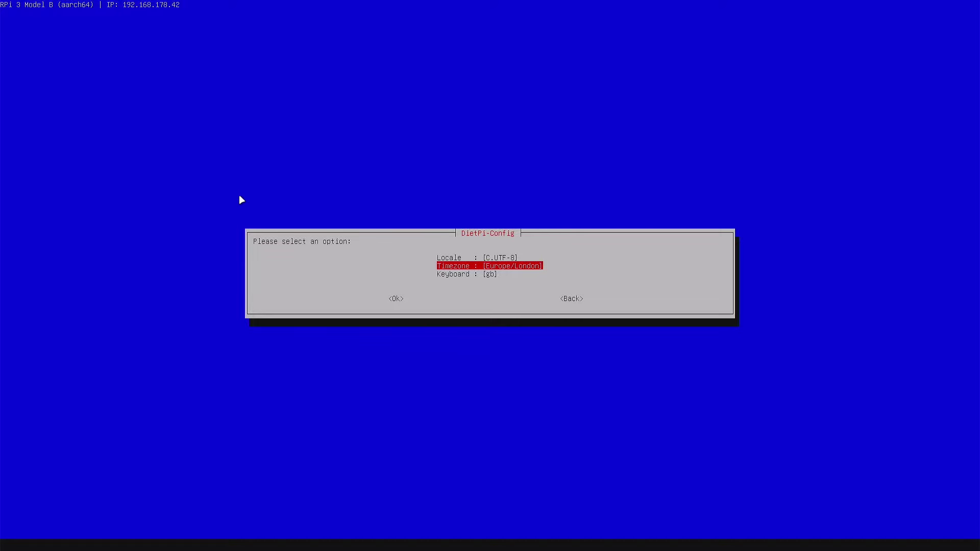
key("Return")
key("Return")
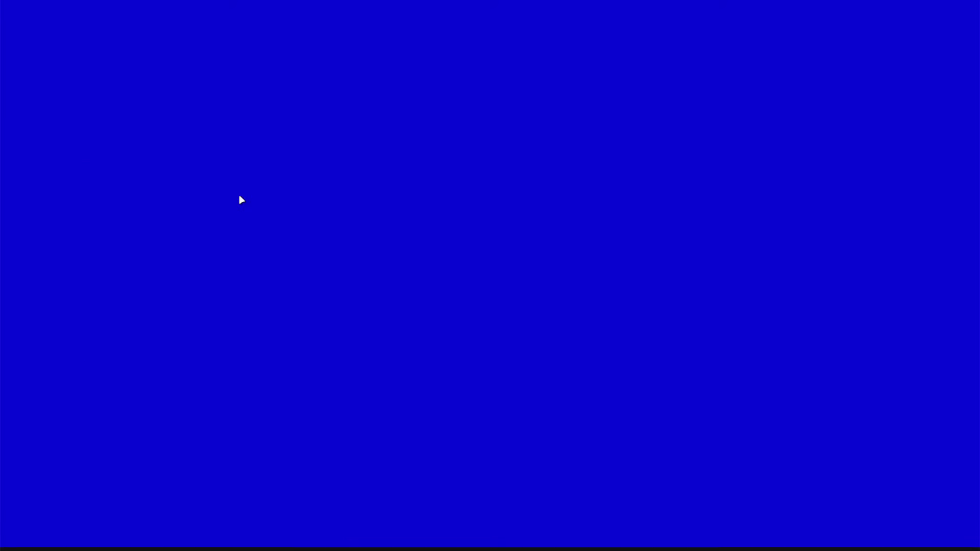
key("Down")
key("Down")
key("Down")
key("Down")
key("Up")
key("Up")
key("Up")
key("Up")
key("Up")
key("Up")
key("Up")
key("Up")
key("Up")
key("Up")
key("Up")
key("Up")
key("Up")
key("Up")
key("Up")
key("Up")
key("Up")
key("Up")
key("Up")
key("Up")
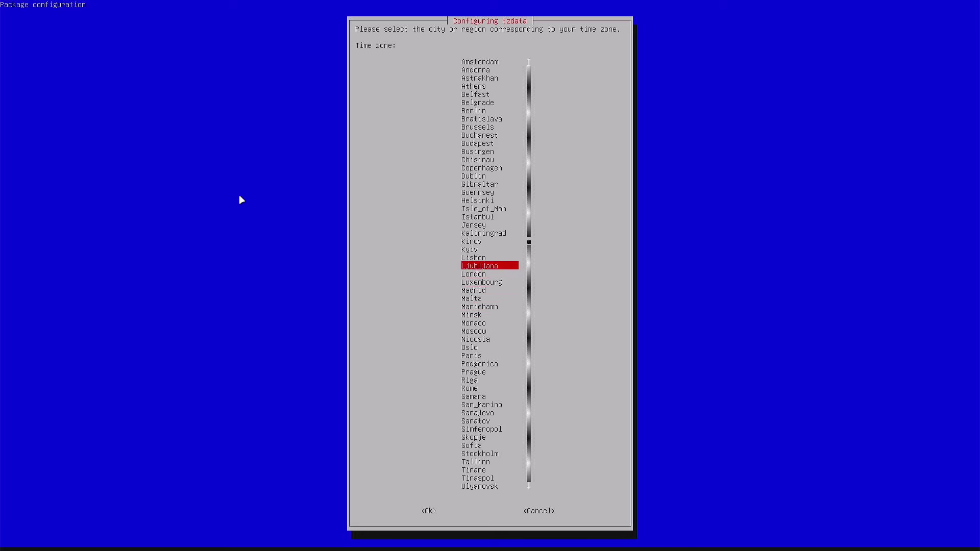
key("Return")
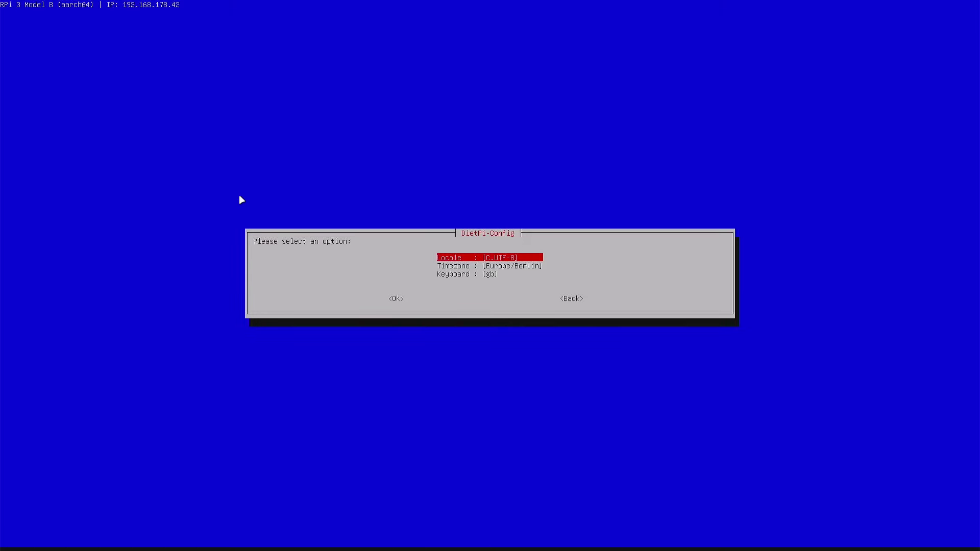
Step: Open the keyboard configuration and accept the notice about a plugged-in keyboard
key("Down")
key("Down")
key("Return")
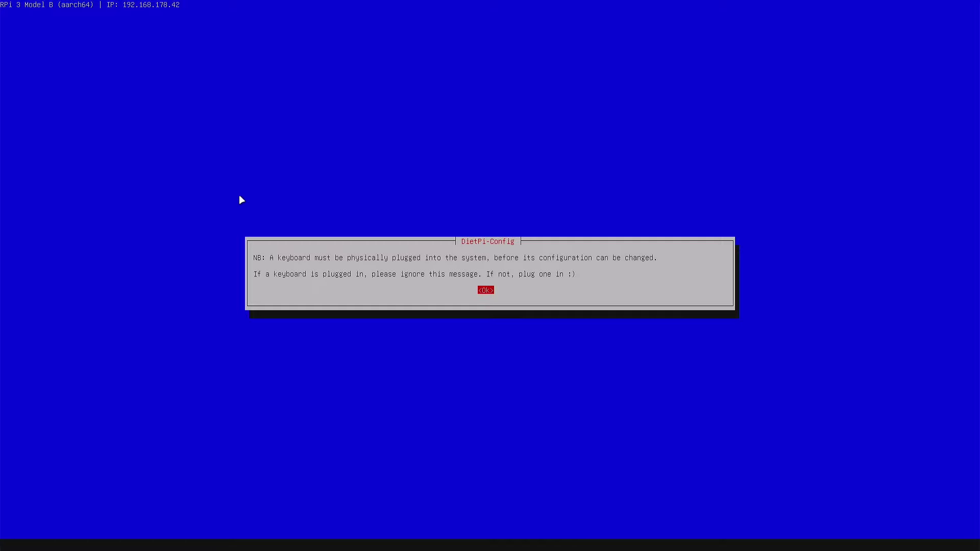
key("Return")
Step: Look through the generic PC keyboard models neighbouring Generic 105-key PC in the keyboard model list
key("Up")
key("Up")
key("Up")
key("Up")
key("Up")
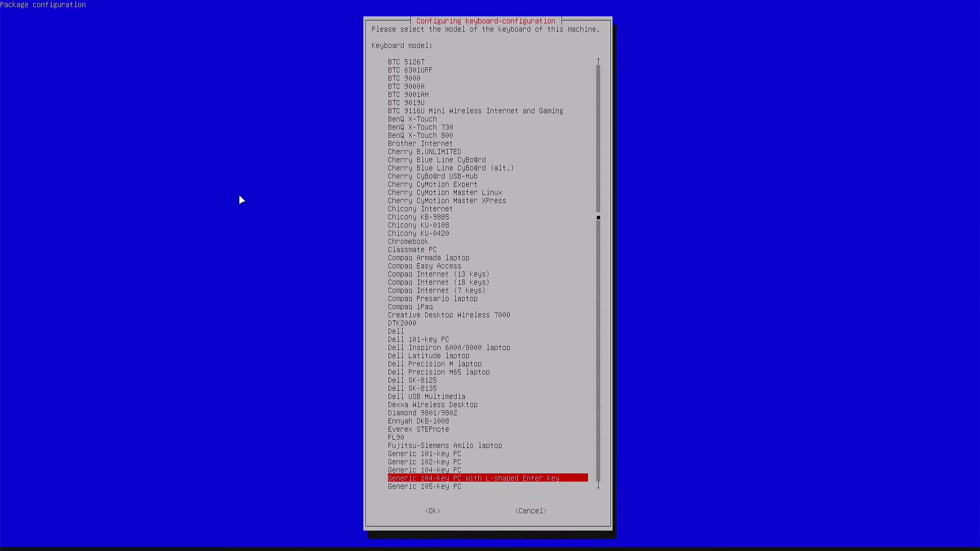
key("Down")
key("Down")
key("Down")
key("Down")
key("Down")
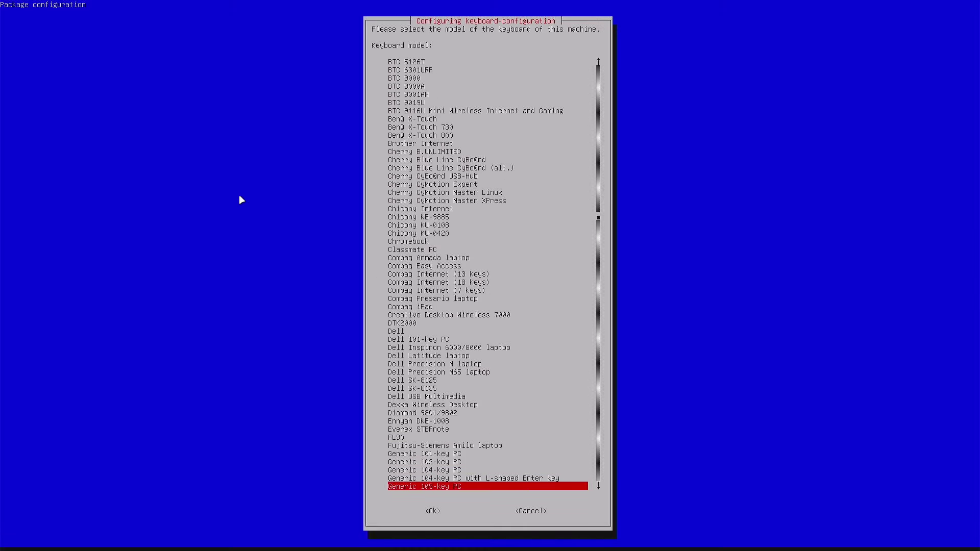
key("Down")
key("Down")
key("Down")
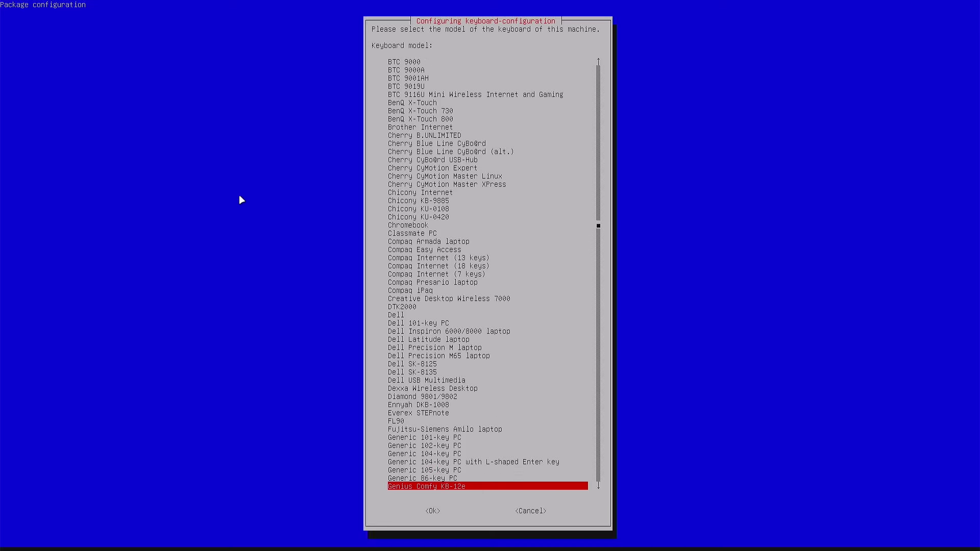
key("Up")
key("Up")
key("Up")
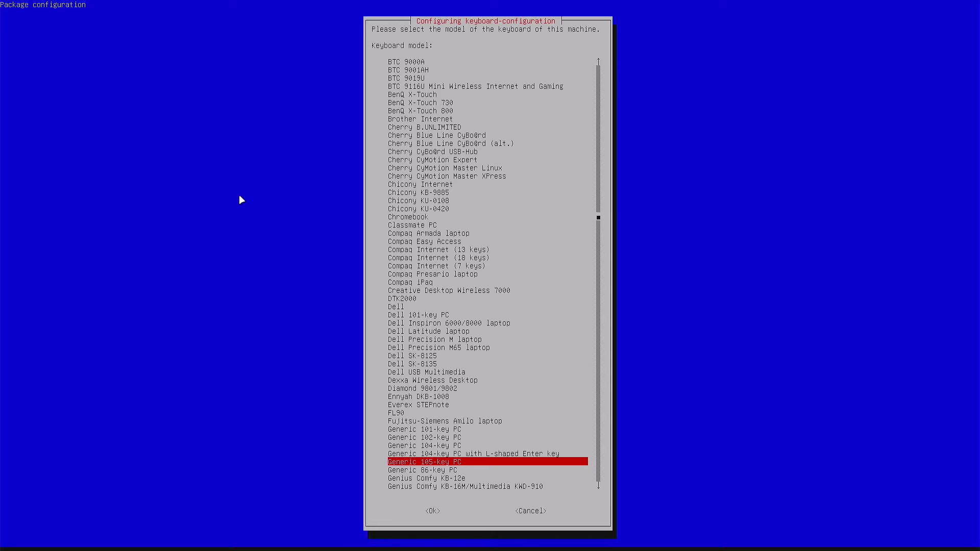
Step: Browse the keyboard models beyond the generic PC entries, through the Logitech and Microsoft models to the Sun Type keyboards
key("Down")
key("Down")
key("Down")
key("Down")
key("Down")
key("Down")
key("Down")
key("Down")
key("Down")
key("Down")
key("Down")
key("Down")
key("Down")
key("Down")
key("Down")
key("Down")
key("Down")
key("Down")
key("Down")
key("Down")
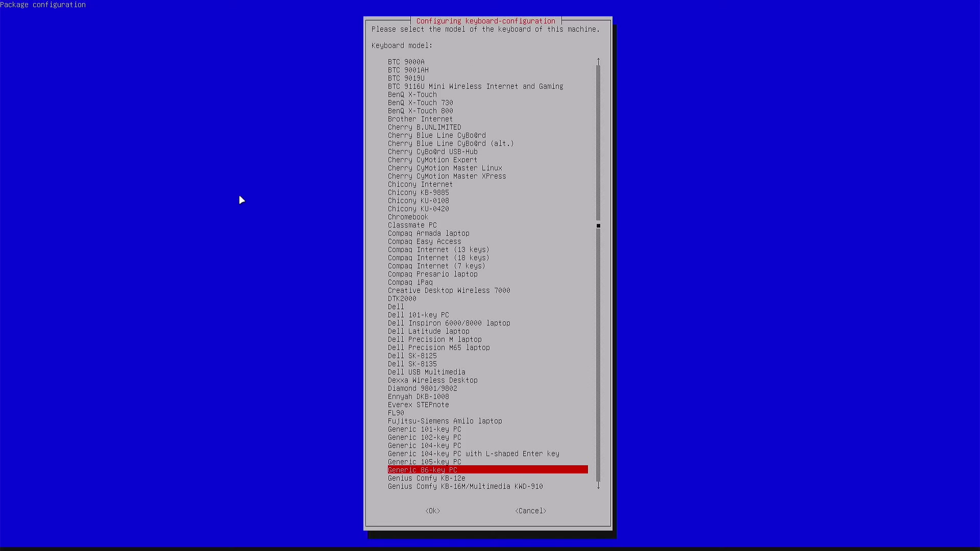
key("Down")
key("Down")
key("Down")
key("Down")
key("Down")
key("Down")
key("Down")
key("Down")
key("Down")
key("Down")
key("Down")
key("Down")
key("Down")
key("Down")
key("Down")
key("Down")
key("Down")
key("Down")
key("Down")
key("Down")
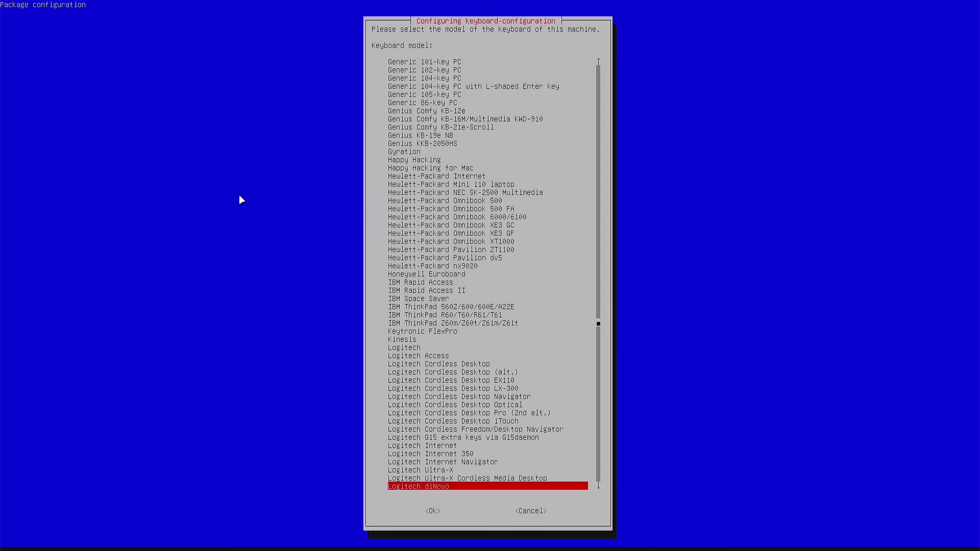
key("Down")
key("Down")
key("Down")
key("Down")
key("Down")
key("Down")
key("Down")
key("Down")
key("Down")
key("Down")
key("Down")
key("Down")
key("Down")
key("Down")
key("Down")
key("Down")
key("Down")
key("Down")
key("Down")
key("Down")
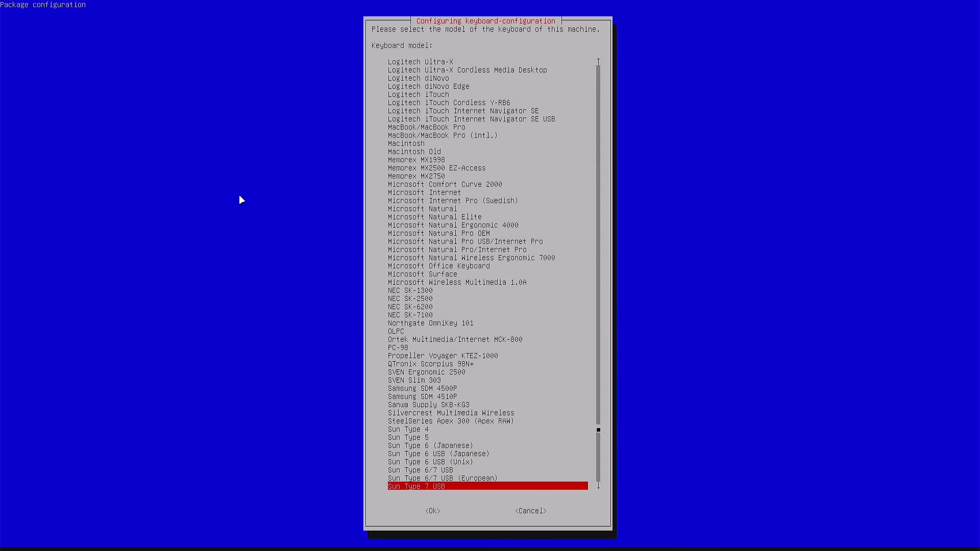
Step: Look through the Sun Type, Trust and TypeMatrix keyboard models and back through the Microsoft entries to Logitech iTouch
key("Up")
key("Up")
key("Up")
key("Up")
key("Up")
key("Up")
key("Up")
key("Up")
key("Up")
key("Up")
key("Up")
key("Up")
key("Up")
key("Up")
key("Up")
key("Up")
key("Up")
key("Up")
key("Up")
key("Up")
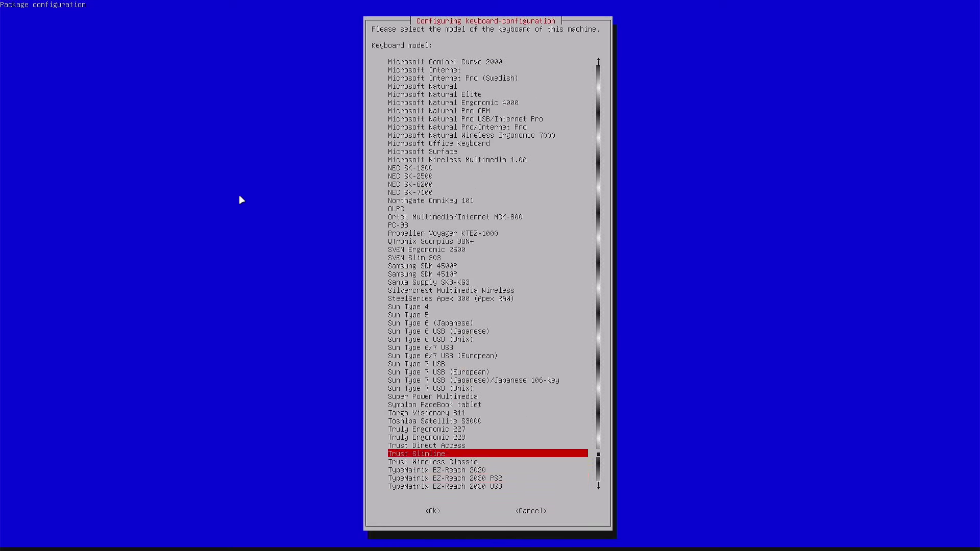
key("Down")
key("Up")
key("Up")
key("Up")
key("Up")
key("Up")
key("Up")
key("Up")
key("Up")
key("Up")
key("Up")
key("Up")
key("Up")
key("Up")
key("Up")
key("Up")
key("Up")
key("Up")
key("Up")
key("Up")
key("Up")
key("Up")
key("Up")
key("Up")
key("Up")
key("Up")
key("Up")
key("Up")
key("Up")
key("Up")
key("Up")
key("Up")
key("Up")
key("Up")
key("Up")
key("Up")
key("Up")
key("Up")
key("Up")
key("Up")
key("Up")
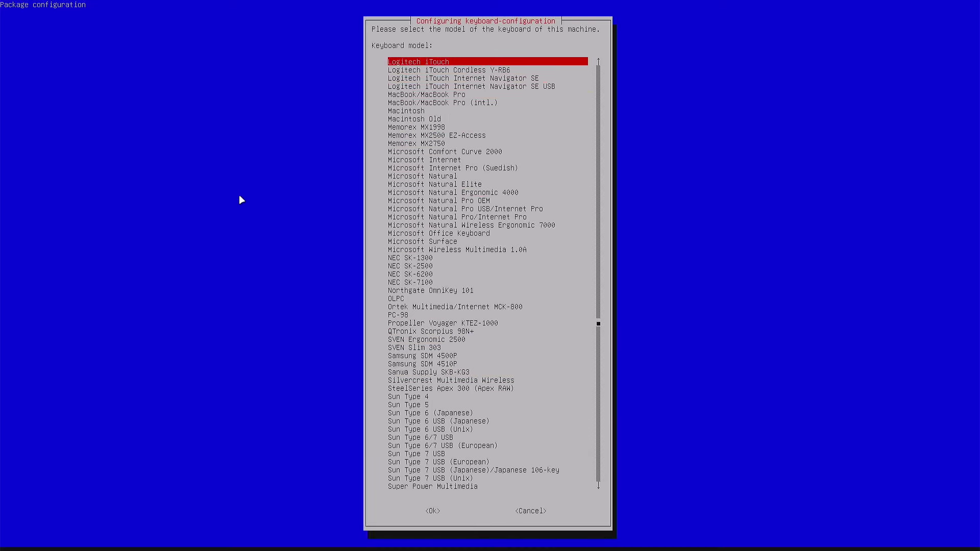
Step: Set the keyboard model to Generic 105-key PC
key("Up")
key("Up")
key("Up")
key("Up")
key("Up")
key("Up")
key("Up")
key("Up")
key("Up")
key("Up")
key("Up")
key("Up")
key("Up")
key("Up")
key("Up")
key("Up")
key("Up")
key("Up")
key("Up")
key("Up")
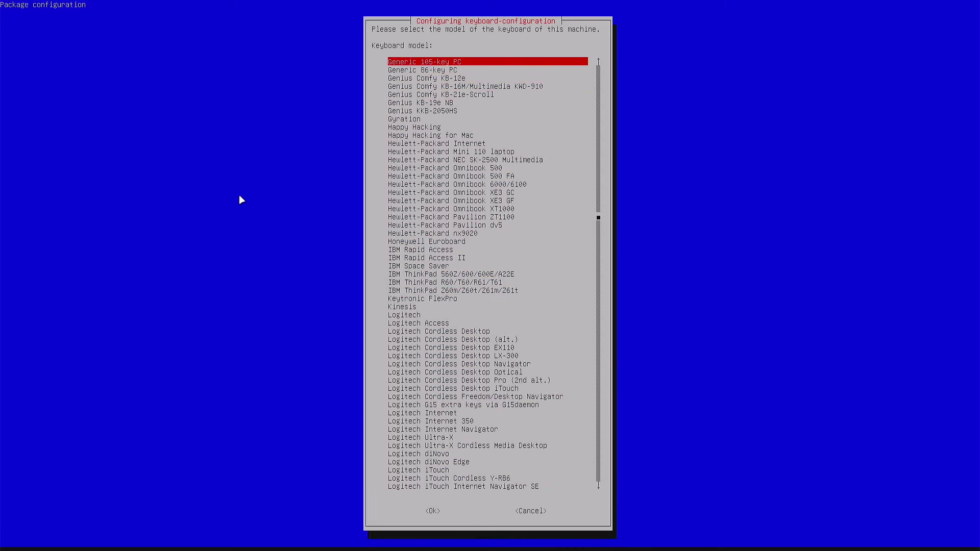
key("Down")
key("Down")
key("Down")
key("Down")
key("Down")
key("Down")
key("Down")
key("Down")
key("Down")
key("Down")
key("Down")
key("Down")
key("Down")
key("Down")
key("Down")
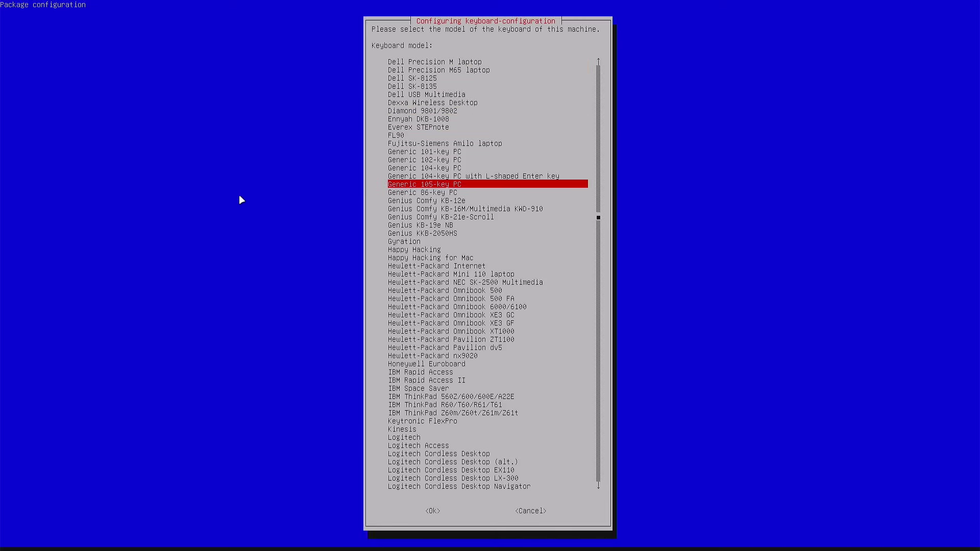
key("Return")
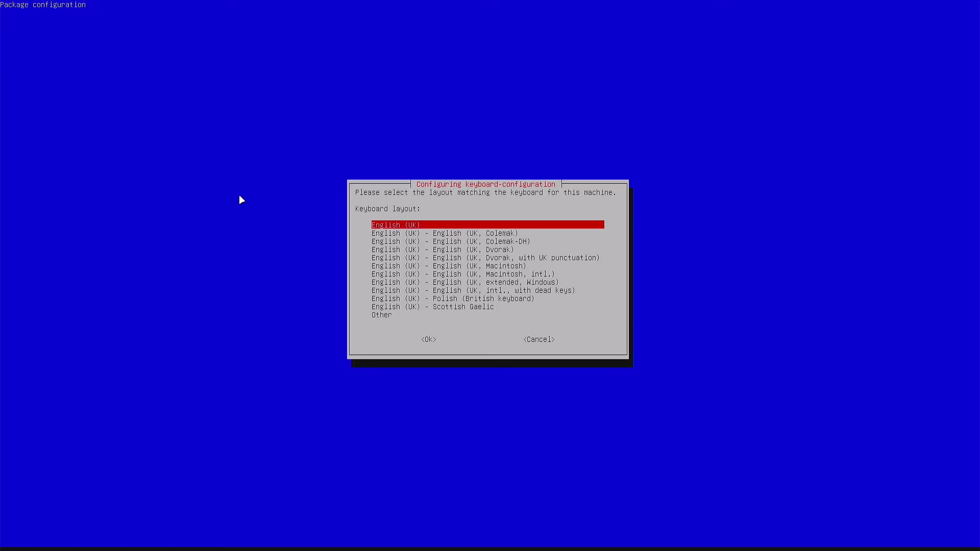
Step: Choose Other instead of the English (UK) layouts to open the list of keyboard countries of origin
key("Down")
key("Down")
key("Down")
key("Down")
key("Down")
key("Down")
key("Down")
key("Down")
key("Down")
key("Down")
key("Down")
key("Return")
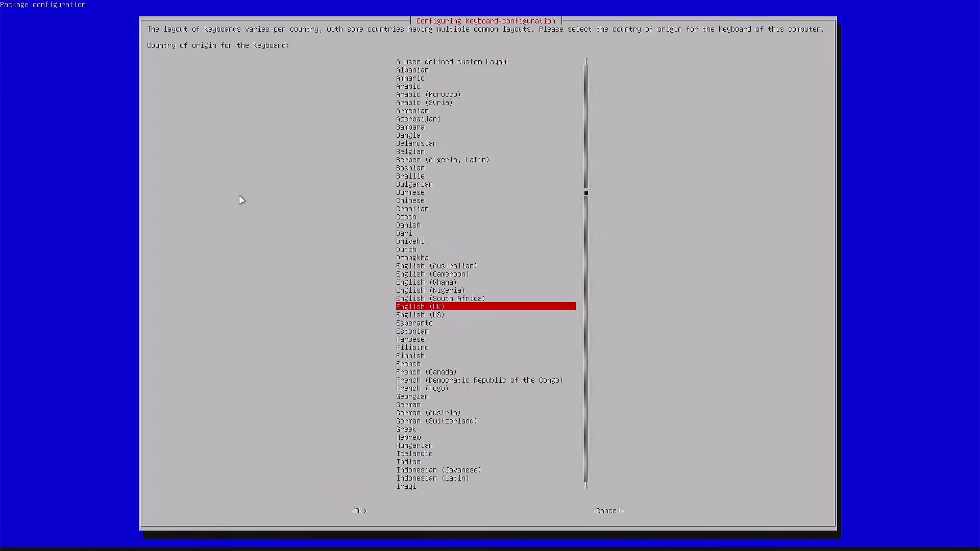
Step: Set the keyboard's country of origin to German
key("Up")
key("Up")
key("Up")
key("Up")
key("Up")
key("Up")
key("Up")
key("Up")
key("Up")
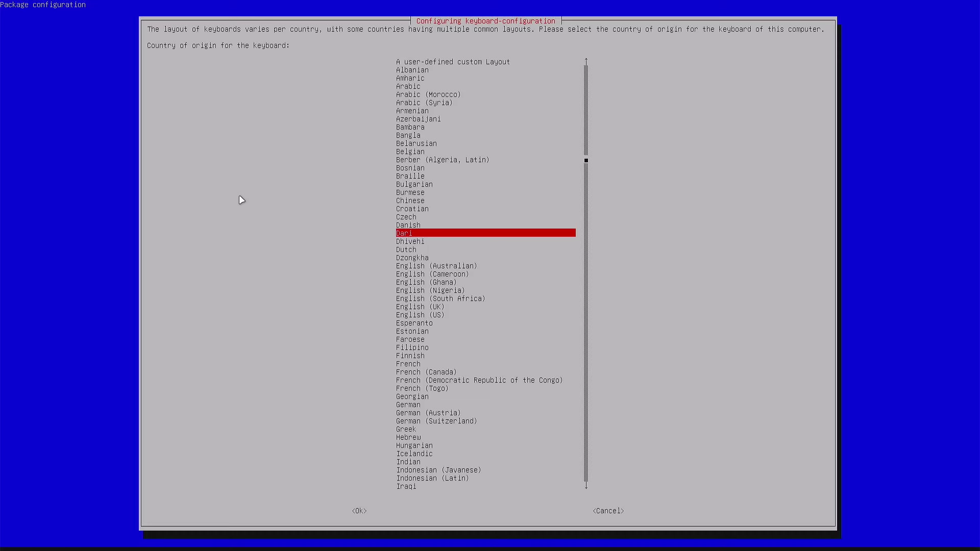
key("Down")
key("Down")
key("Down")
key("Down")
key("Down")
key("Down")
key("Down")
key("Down")
key("Down")
key("Down")
key("Down")
key("Down")
key("Down")
key("Down")
key("Down")
key("Down")
key("Down")
key("Down")
key("Down")
key("Down")
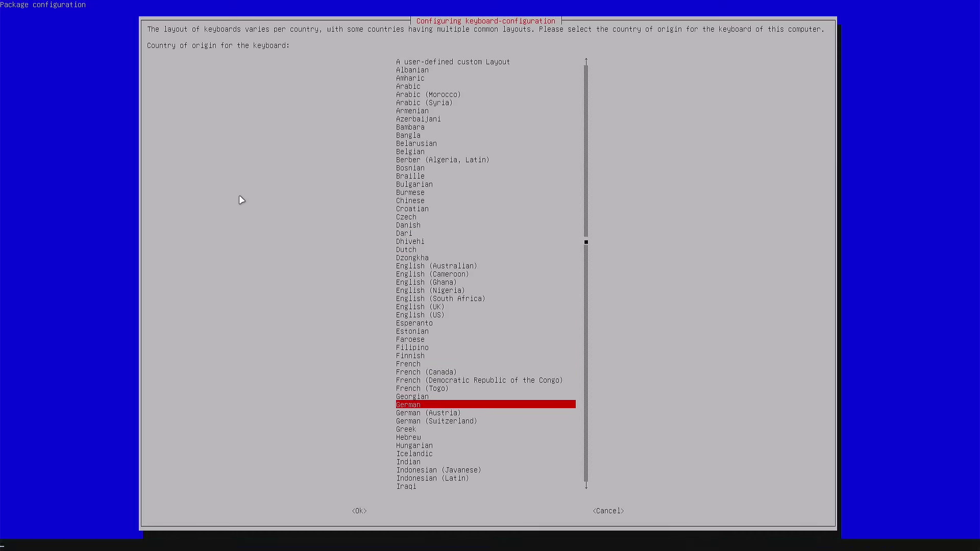
key("Return")
Step: Look through the German keyboard layout variants from Other up to Neo 2 and back down to the dead-key variants
key("Up")
key("Up")
key("Up")
key("Up")
key("Up")
key("Up")
key("Up")
key("Up")
key("Up")
key("Up")
key("Up")
key("Up")
key("Up")
key("Up")
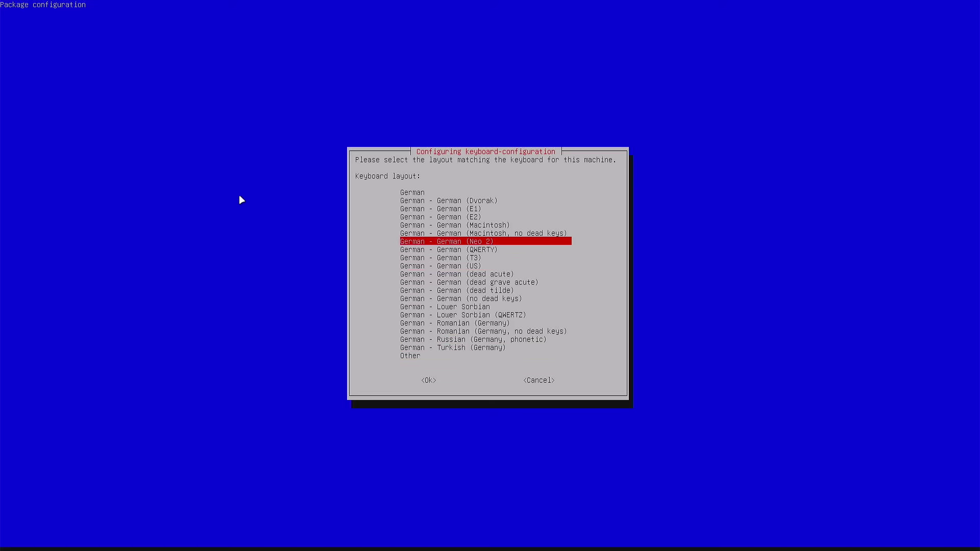
key("Down")
key("Down")
key("Down")
key("Down")
key("Down")
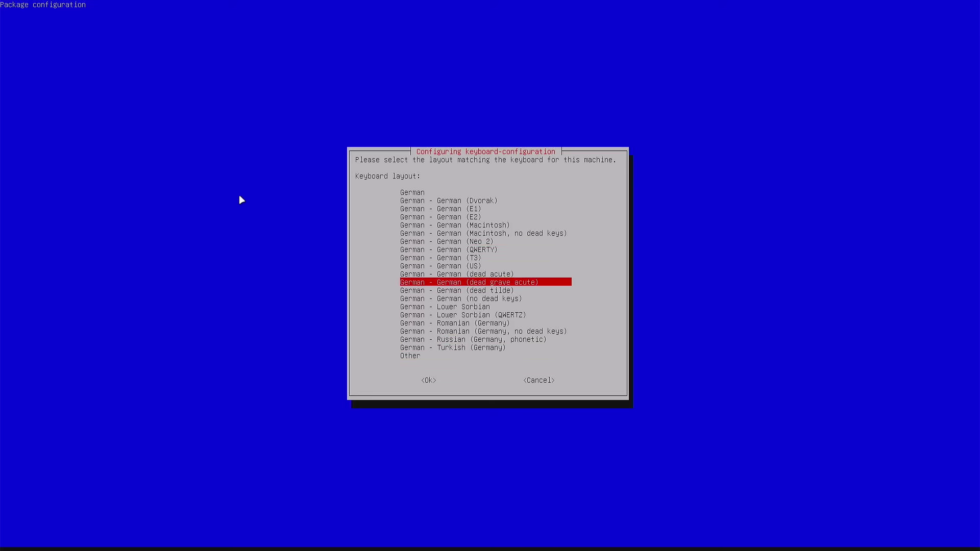
key("Up")
key("Down")
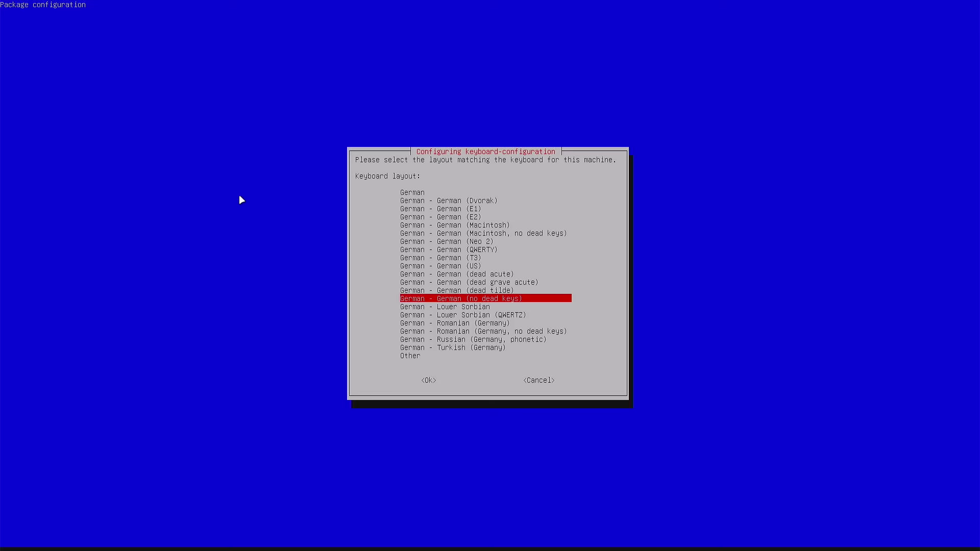
Step: Compare the dead acute, dead grave acute, dead tilde and no dead keys variants of the German layout
key("Up")
key("Up")
key("Up")
key("Down")
key("Down")
key("Up")
key("Up")
key("Down")
key("Down")
key("Down")
key("Up")
key("Up")
key("Up")
key("Down")
key("Down")
key("Down")
key("Up")
key("Up")
key("Up")
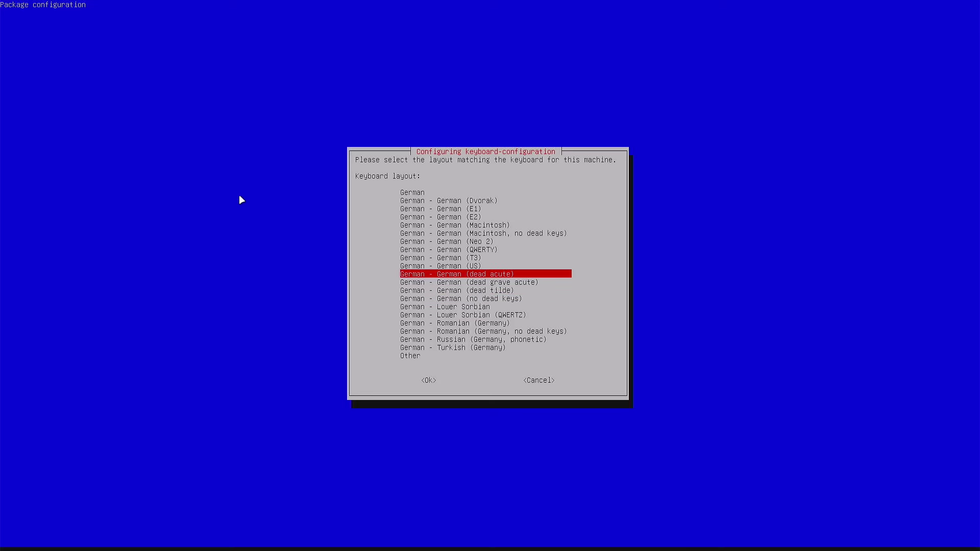
Step: Set the keyboard layout to German (no dead keys)
key("Down")
key("Down")
key("Down")
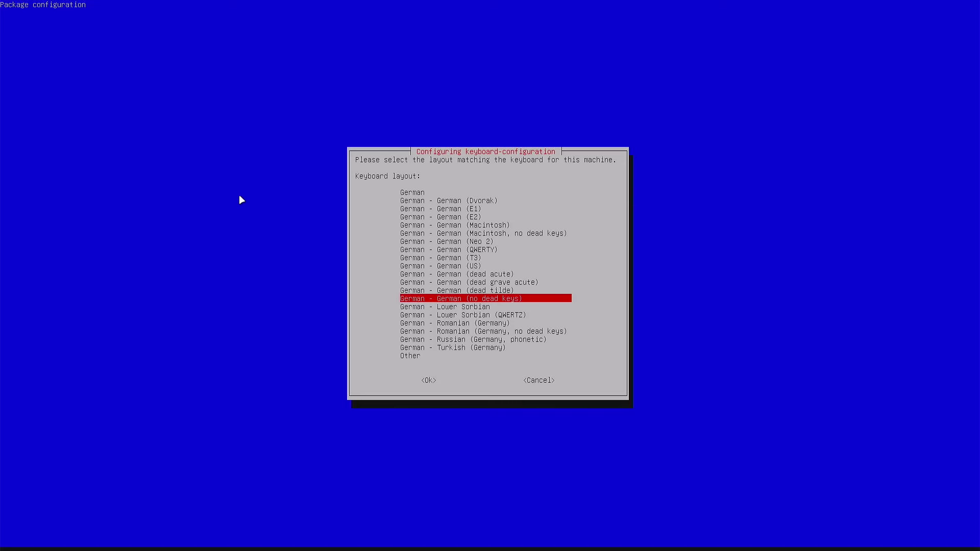
key("Return")
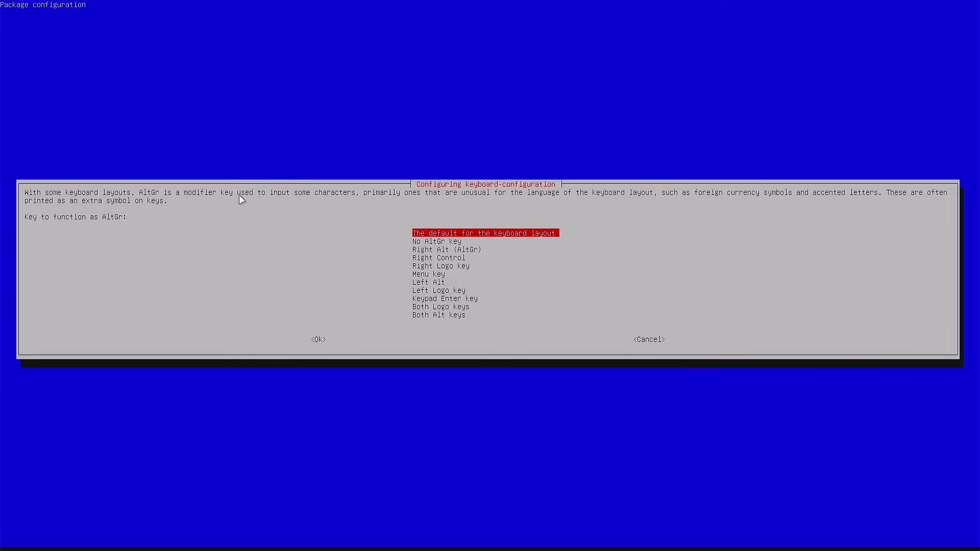
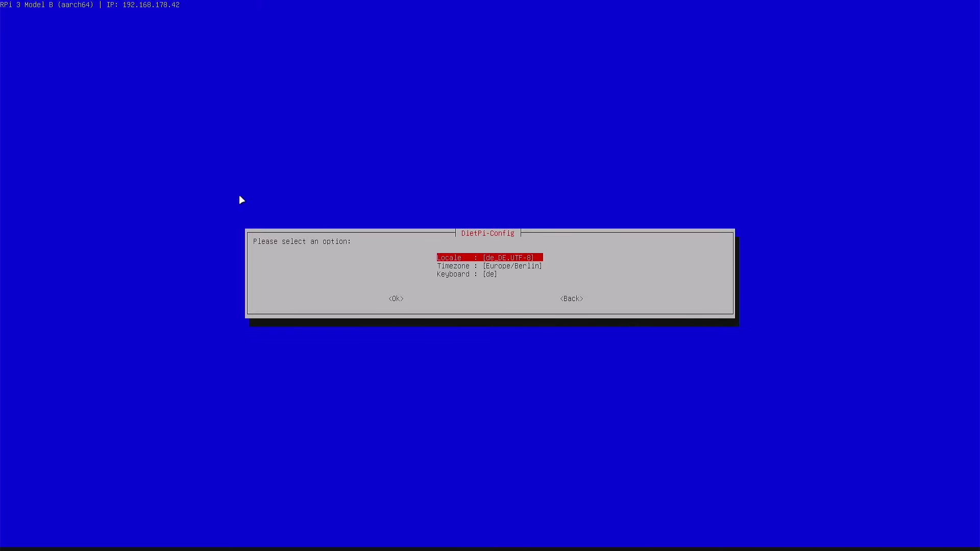
Step: Leave the language and regional options and exit DietPi-Config
key("Tab")
key("Tab")
key("Return")
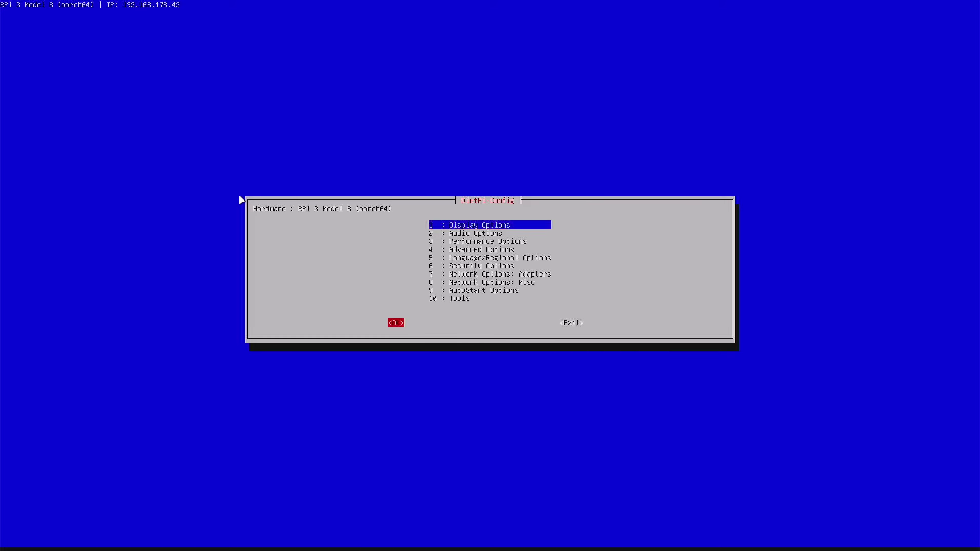
key("Tab")
key("Return")
Step: Exit DietPi-Launcher and reboot the system
key("Tab")
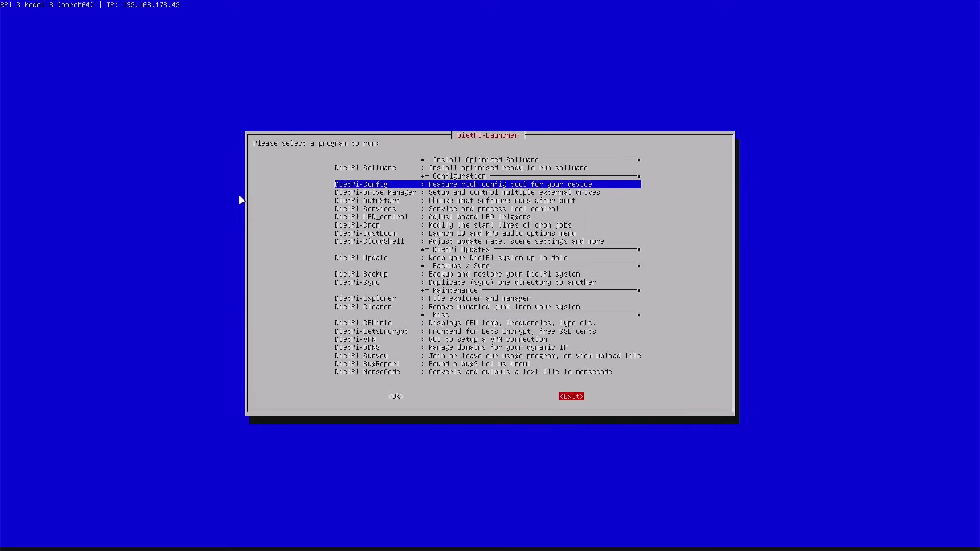
key("Return")
key("Left")
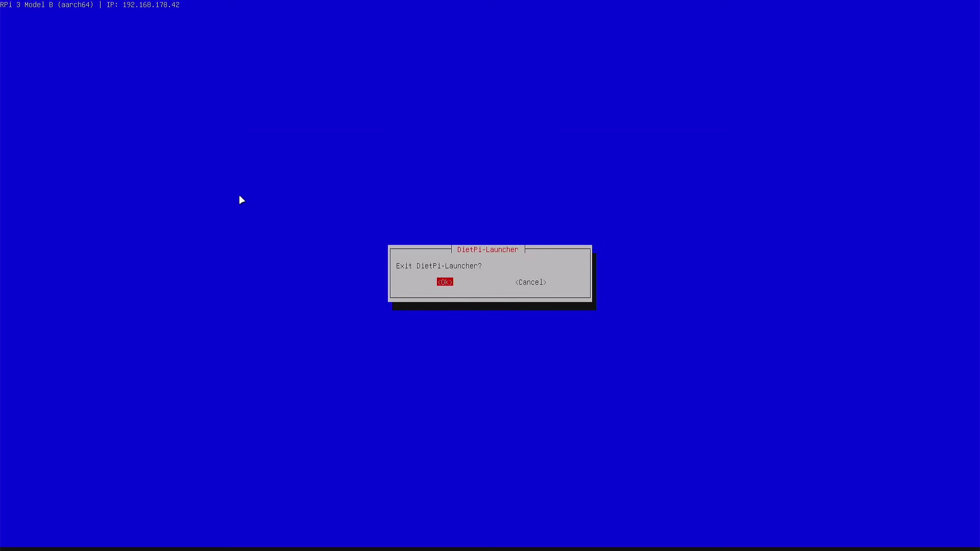
key("Return")
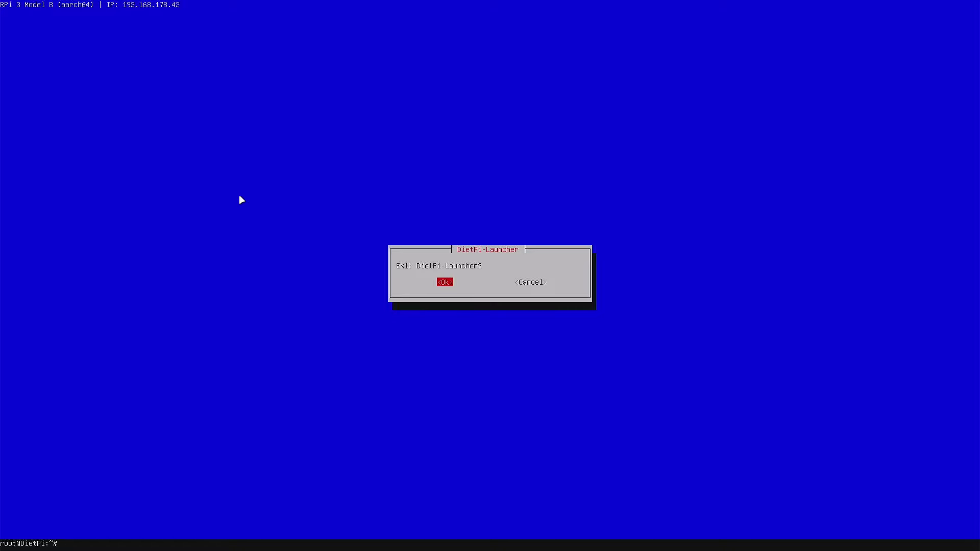
type("reboot")
key("Return")
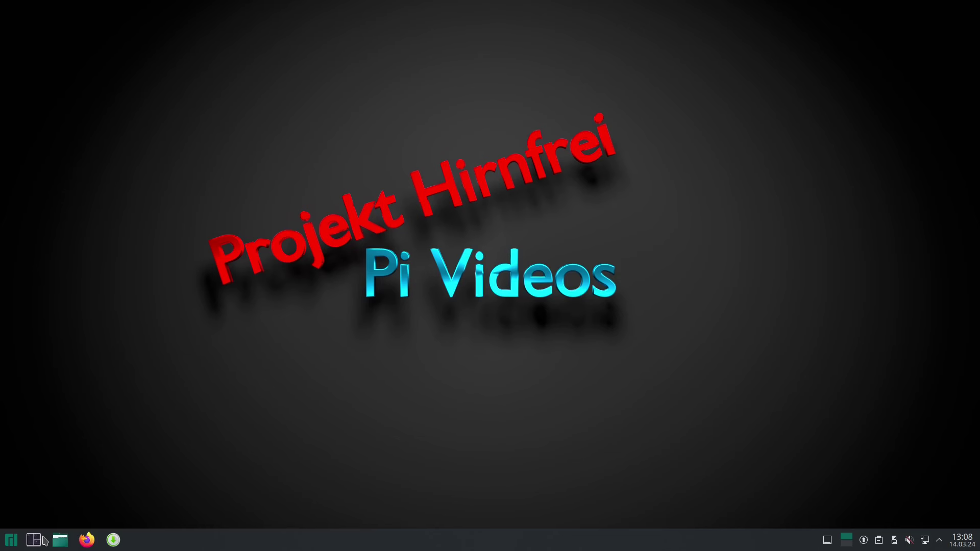
left_click(42, 539)
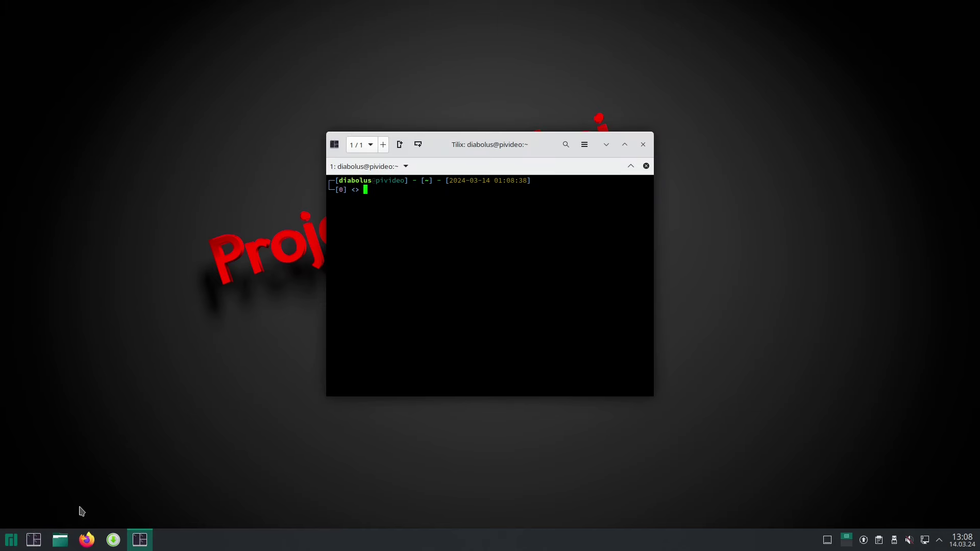
type("sshfs root@192.168.178.42:/")
key("Tab")
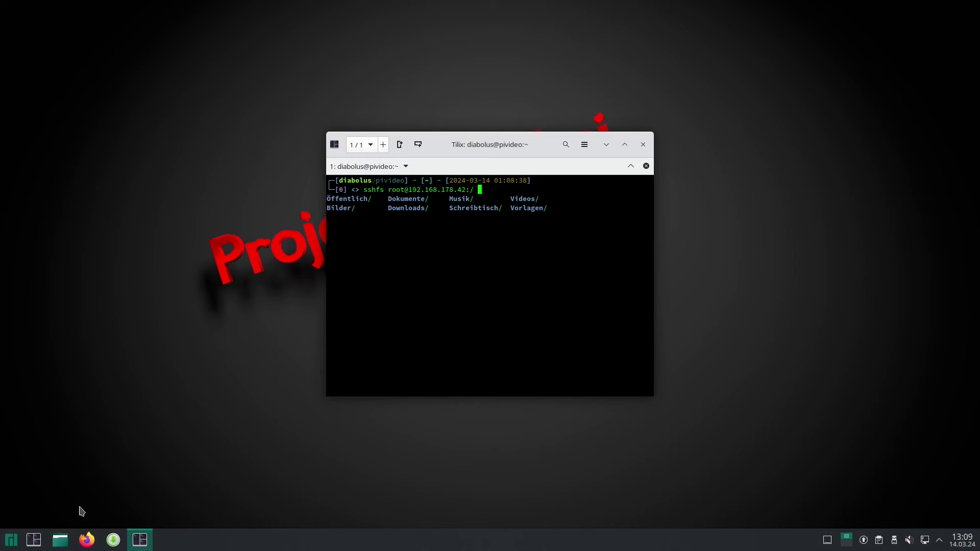
type("Vorlagen/")
key("Return")
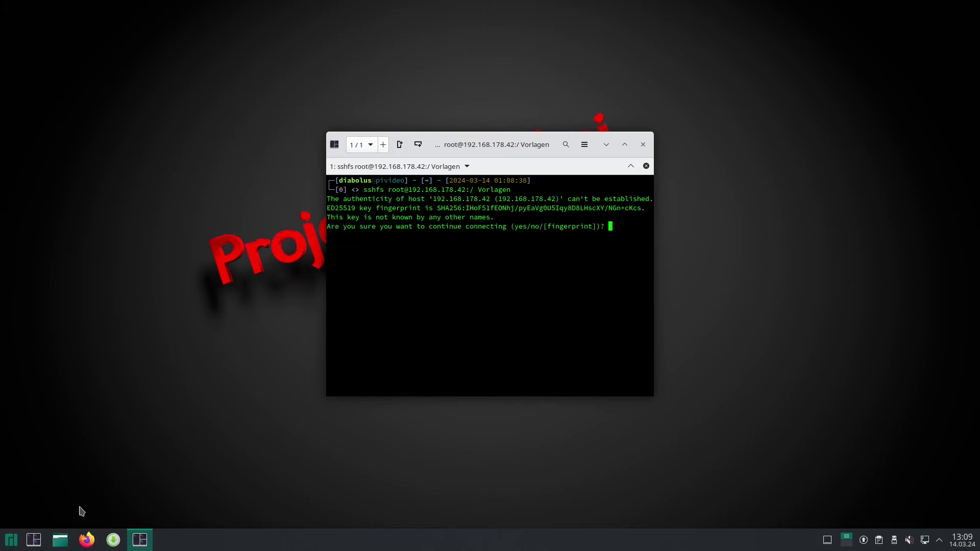
type("yes")
key("Return")
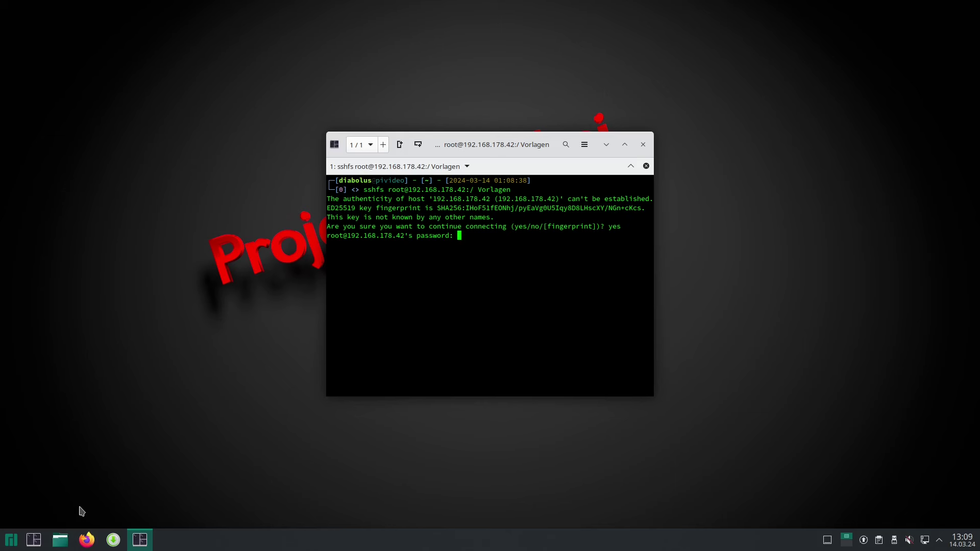
key("Return")
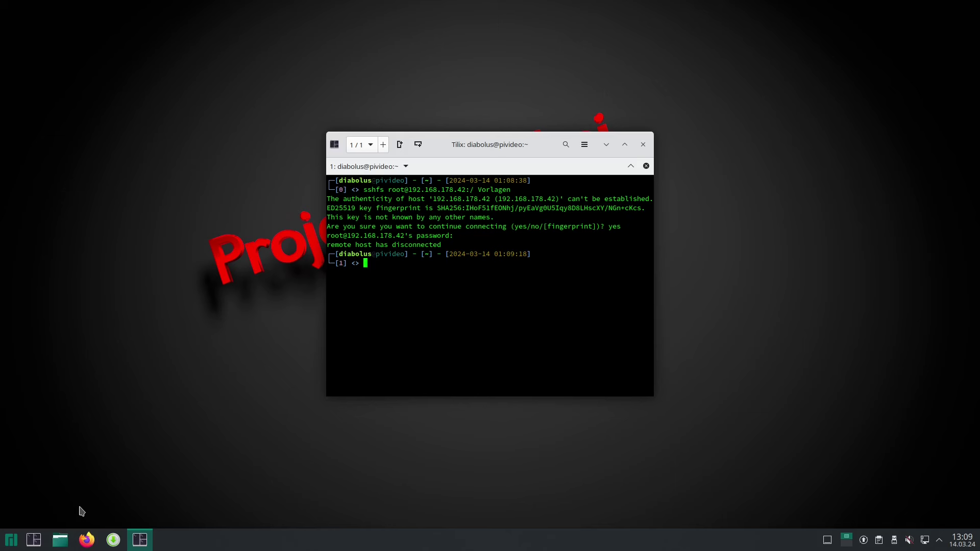
type("ls Vorlagen")
key("Return")
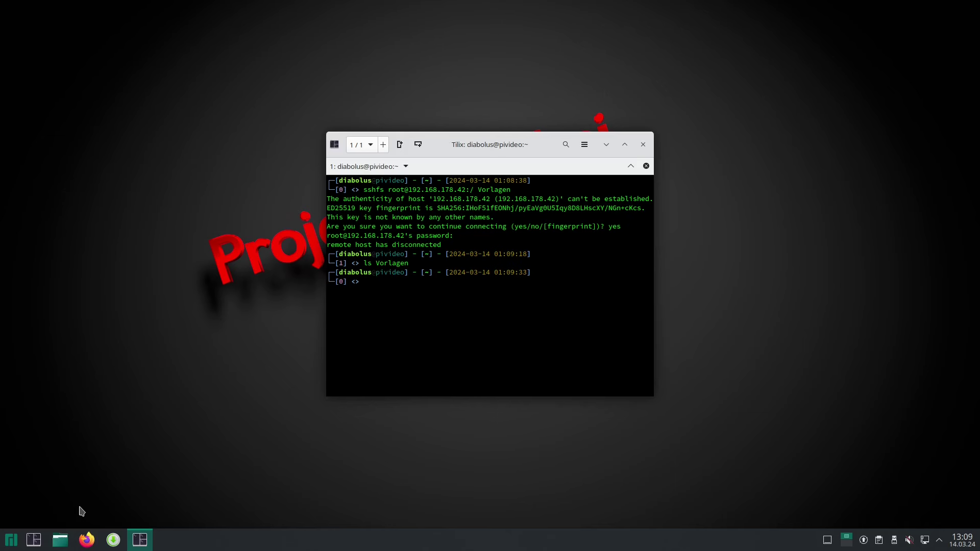
key("Up")
key("Up")
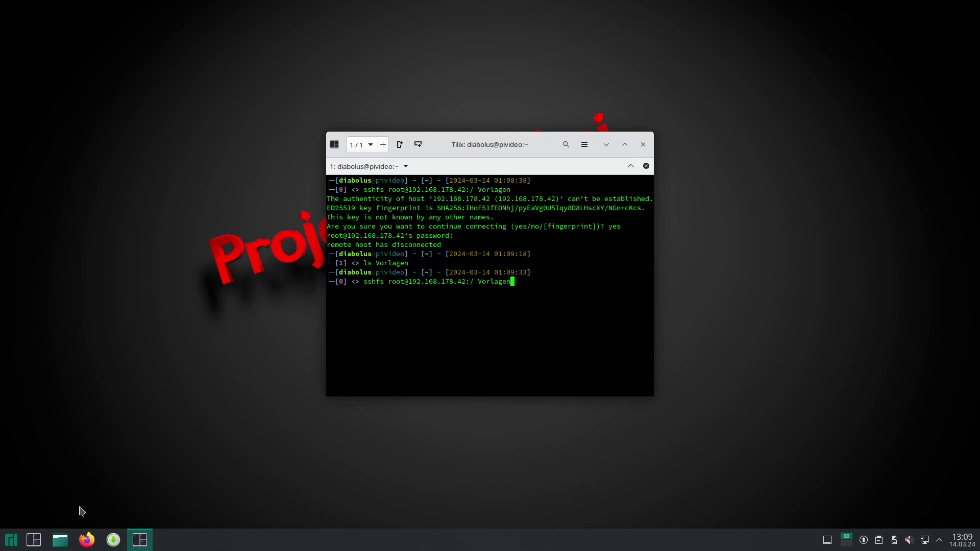
key("Left")
key("Left")
key("Left")
key("Left")
key("Left")
key("Left")
key("Left")
key("Left")
key("Left")
type("mt")
key("BackSpace")
type("nt")
key("Return")
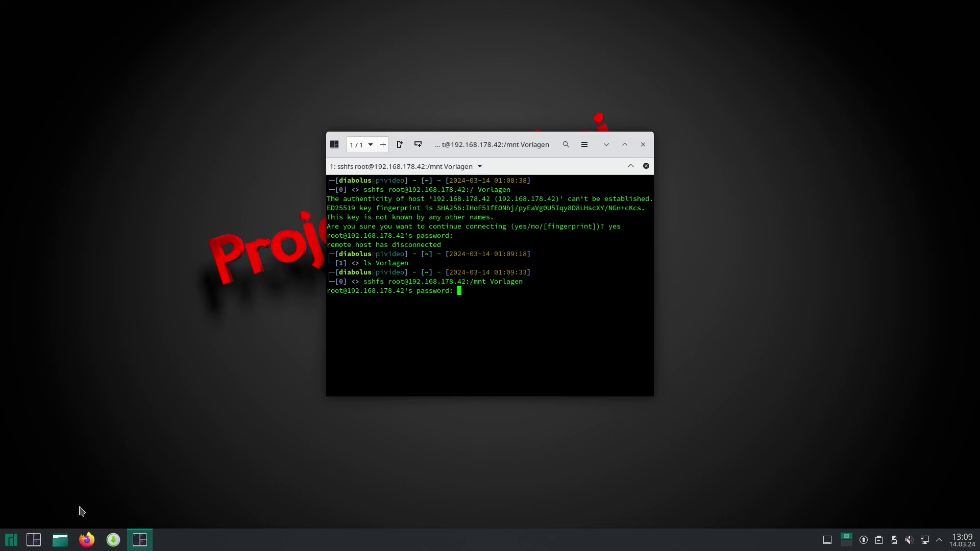
key("Return")
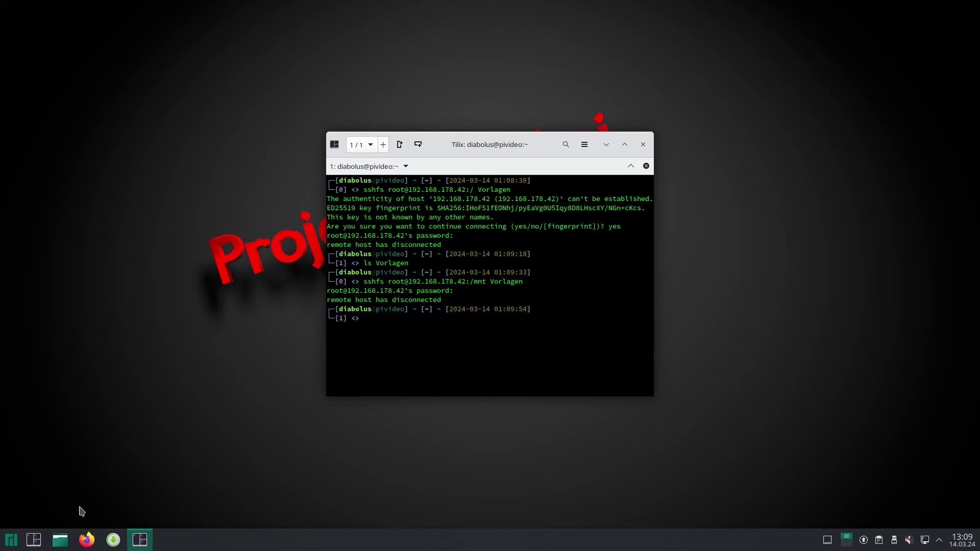
type("ssh root@")
type("192.16")
type("78.1")
key("BackSpace")
type("42")
key("Return")
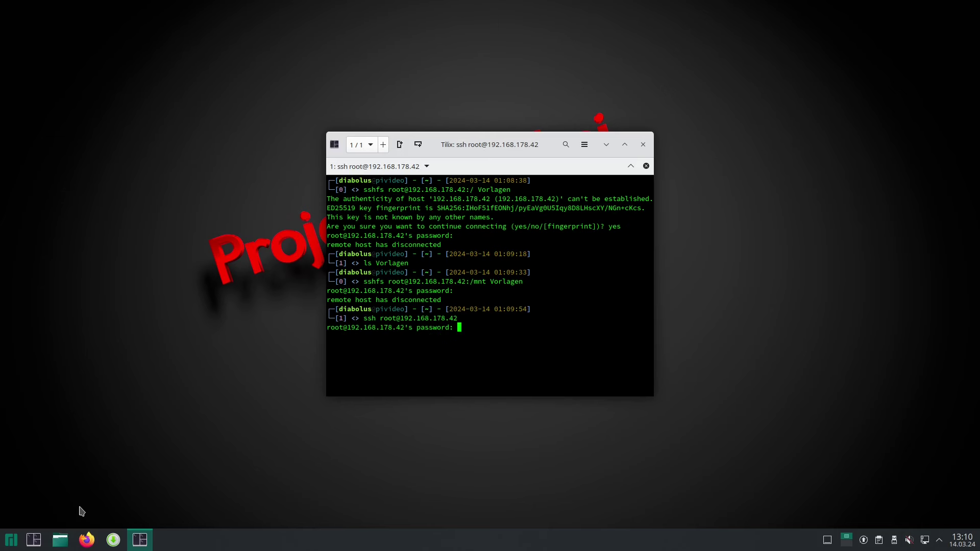
key("Return")
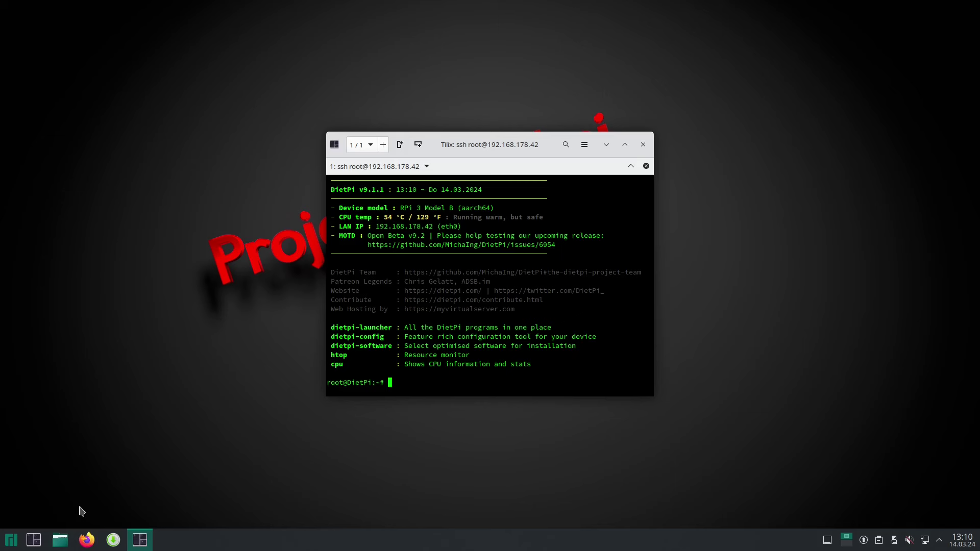
Step: Change to the /mnt directory on the DietPi system and list its contents
type("cd /mnt/")
key("Return")
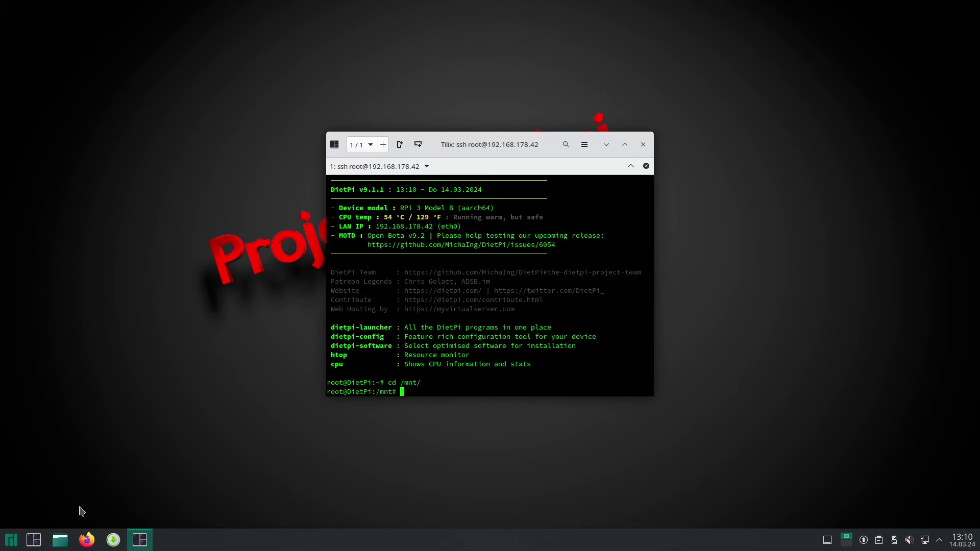
type("ls")
key("Return")
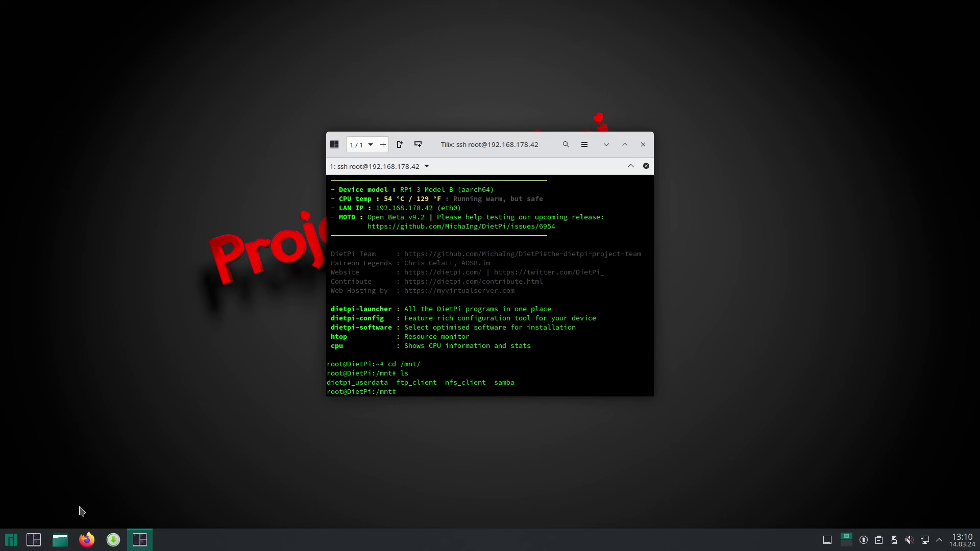
Step: Change to the dietpi_userdata directory and list its contents
type("cd di")
key("Tab")
key("Return")
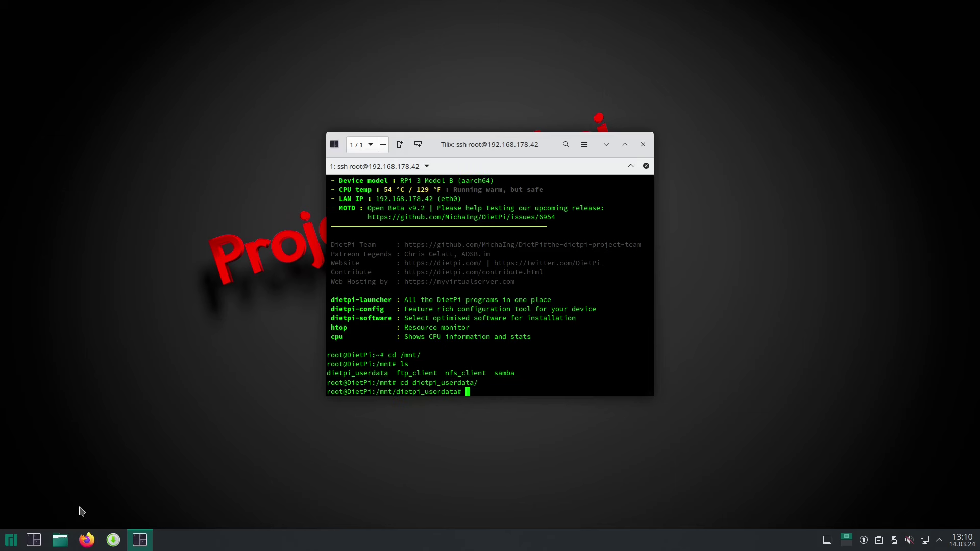
type("ls")
key("Return")
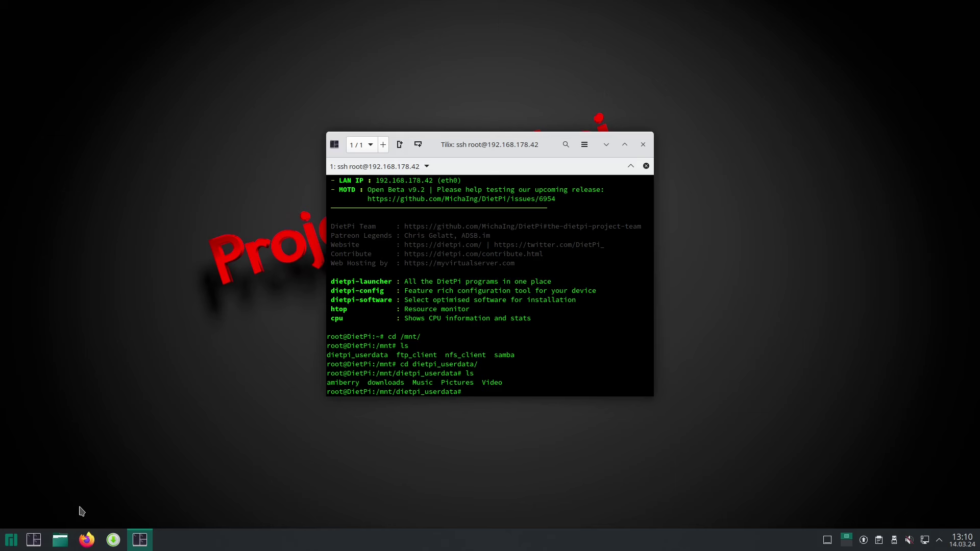
Step: List the contents of the amiberry directory inside dietpi_userdata and close the SSH session
type("cd amibett")
key("BackSpace")
key("BackSpace")
key("Tab")
key("Return")
type("ls")
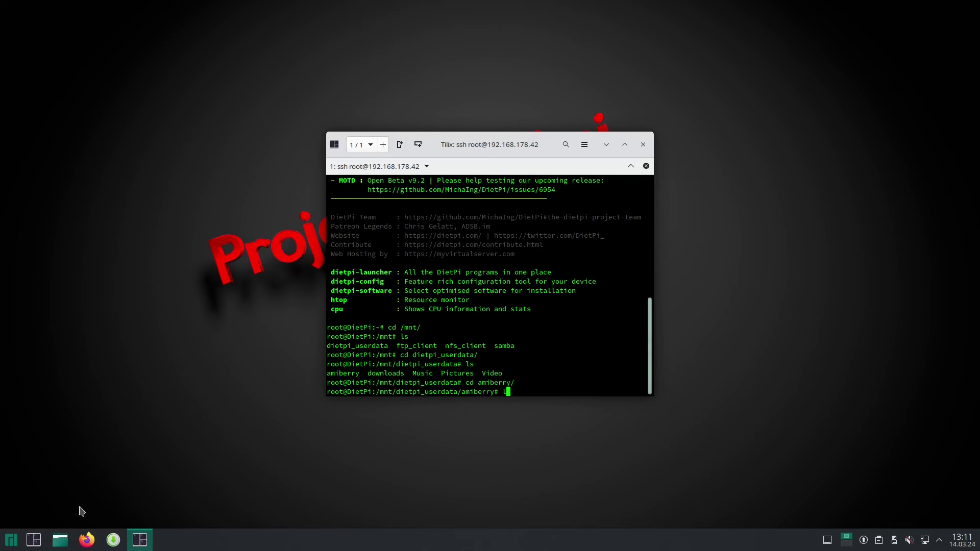
key("Return")
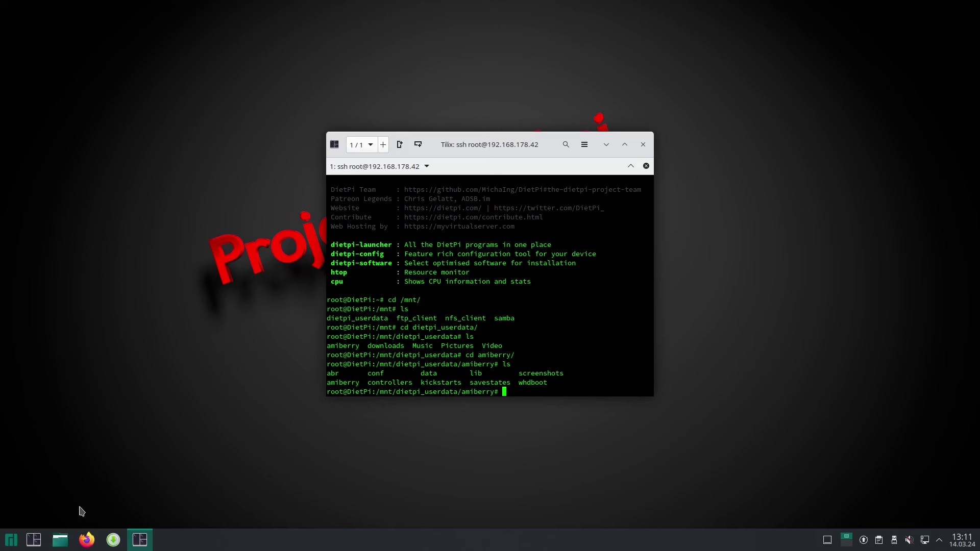
type("exit")
key("Return")
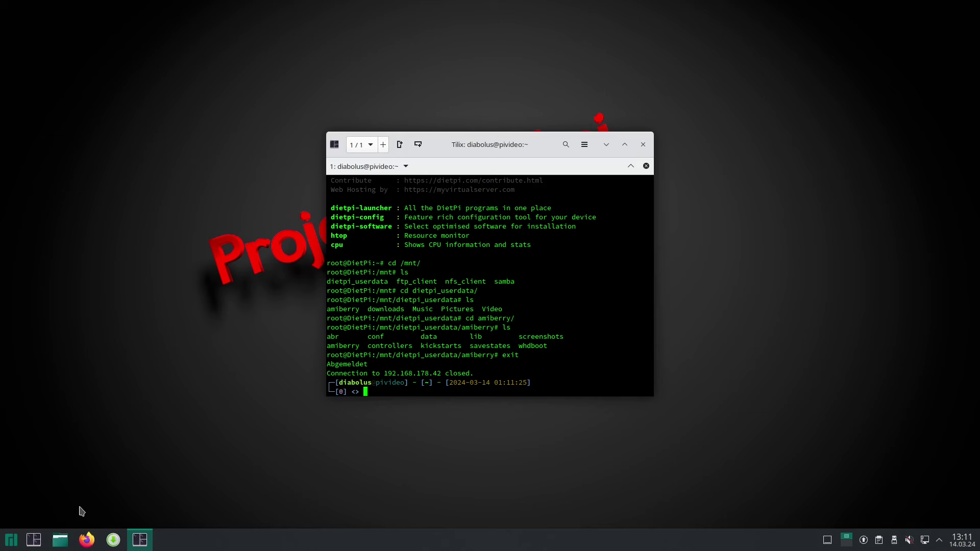
key("Up")
key("Up")
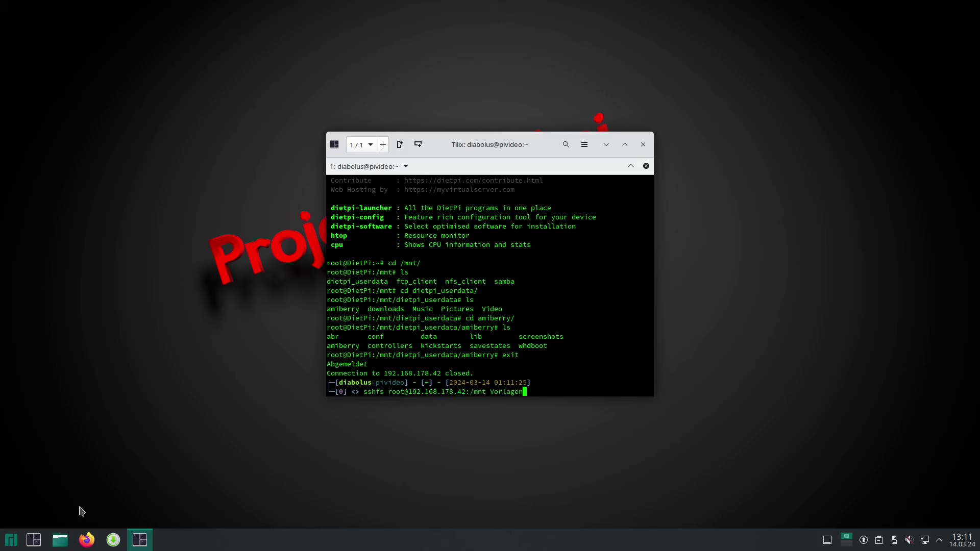
key("Left")
key("Left")
key("Left")
key("Left")
key("Left")
key("Left")
key("Left")
key("Left")
key("Left")
key("Left")
key("Left")
key("Left")
key("Left")
key("Left")
key("Left")
key("Left")
key("Left")
key("Left")
key("Left")
key("Left")
key("Left")
key("Left")
key("Left")
key("Left")
key("Left")
key("Left")
key("Left")
key("Right")
key("Right")
key("Right")
key("Right")
key("Right")
key("Right")
key("Right")
key("Right")
key("Right")
key("Right")
key("Right")
key("Right")
key("Right")
key("Right")
key("Right")
key("Right")
key("Right")
key("Right")
type("/dietpi_userdata")
key("End")
key("Return")
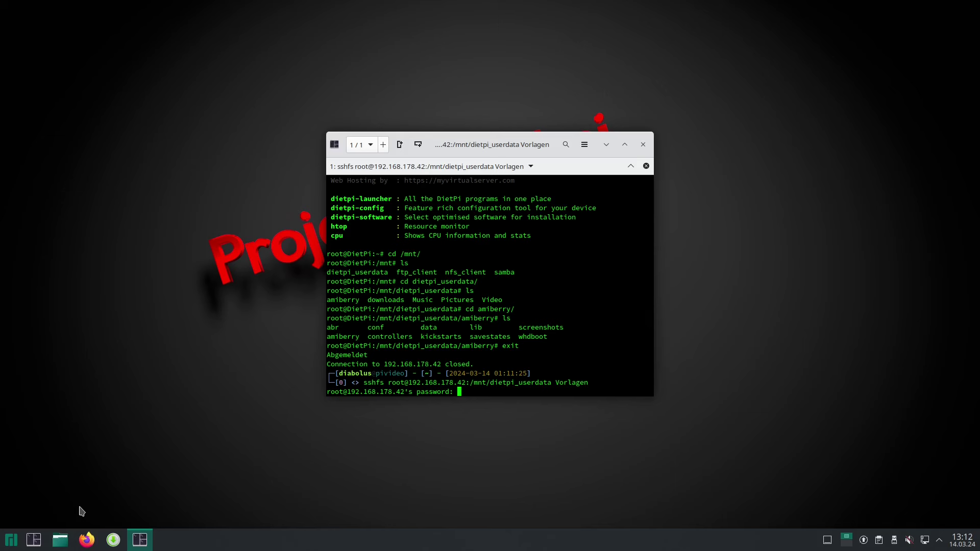
key("Return")
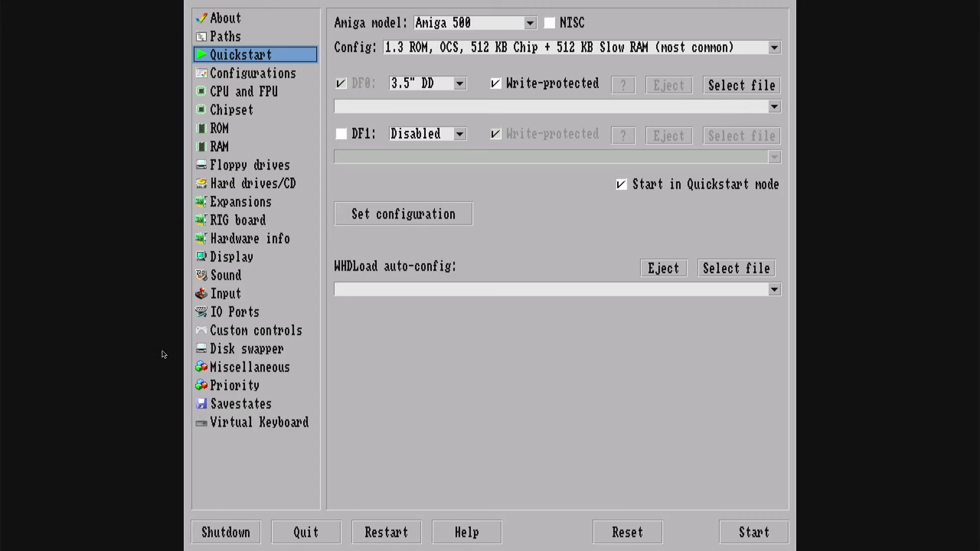
Step: Shut down the Raspberry Pi from the Amiberry interface
left_click(228, 530)
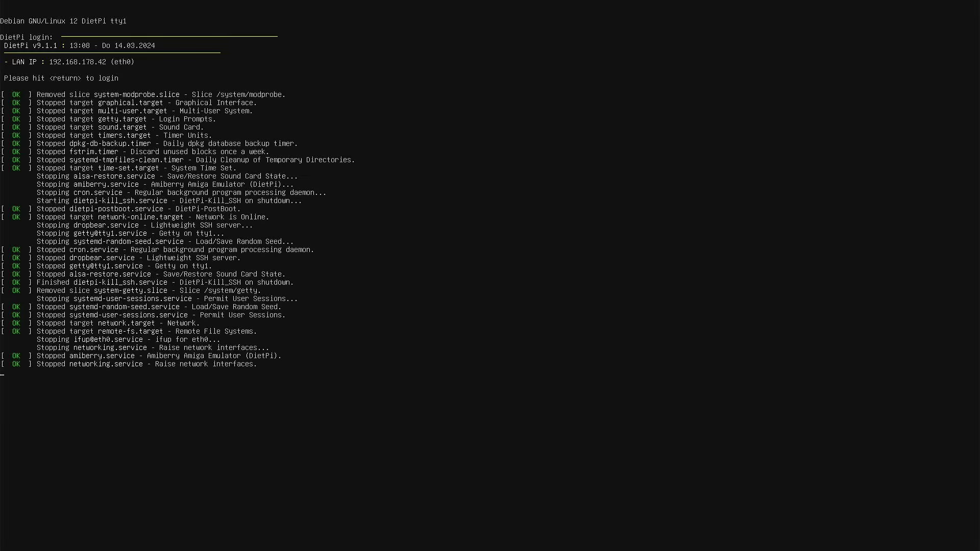
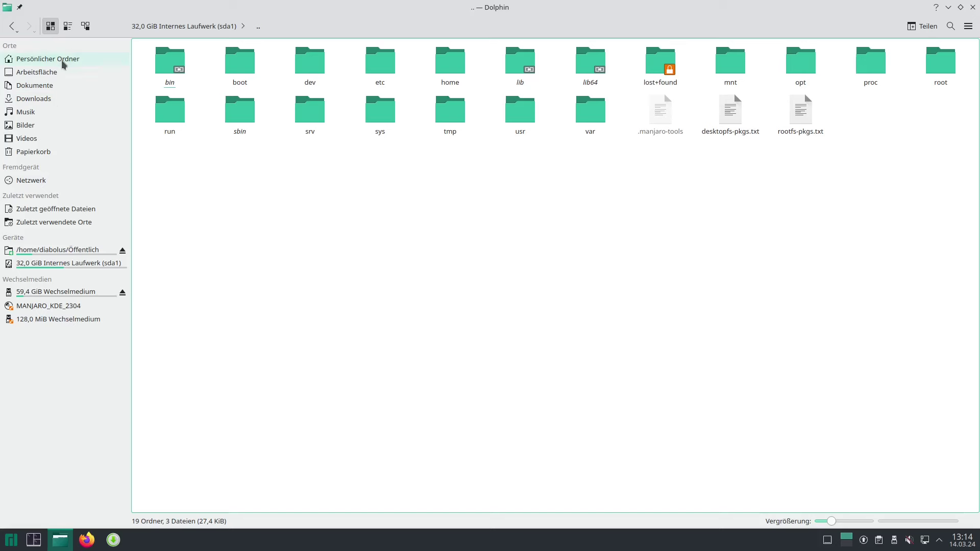
Step: Open the personal home folder, check its properties, and hide its hidden files
left_click(62, 60)
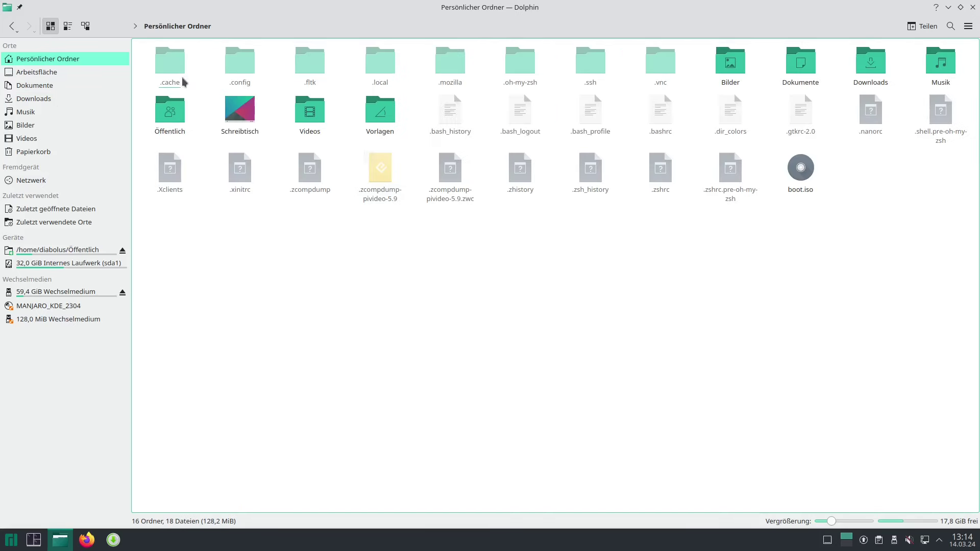
right_click(629, 312)
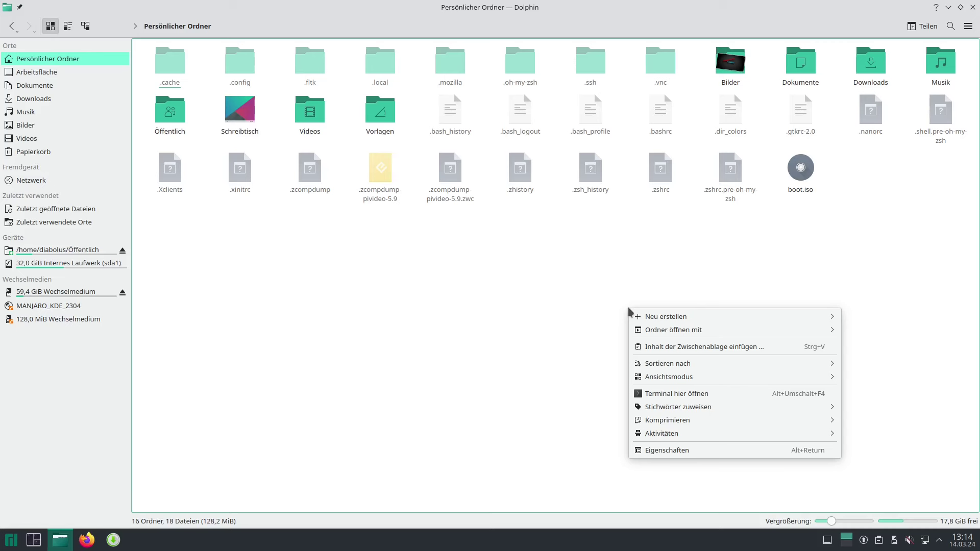
left_click(701, 451)
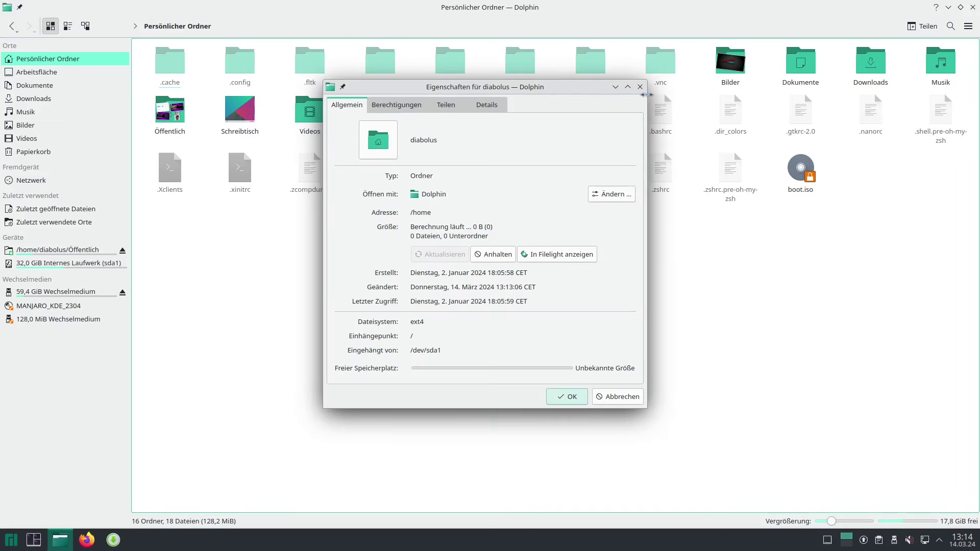
key("Return")
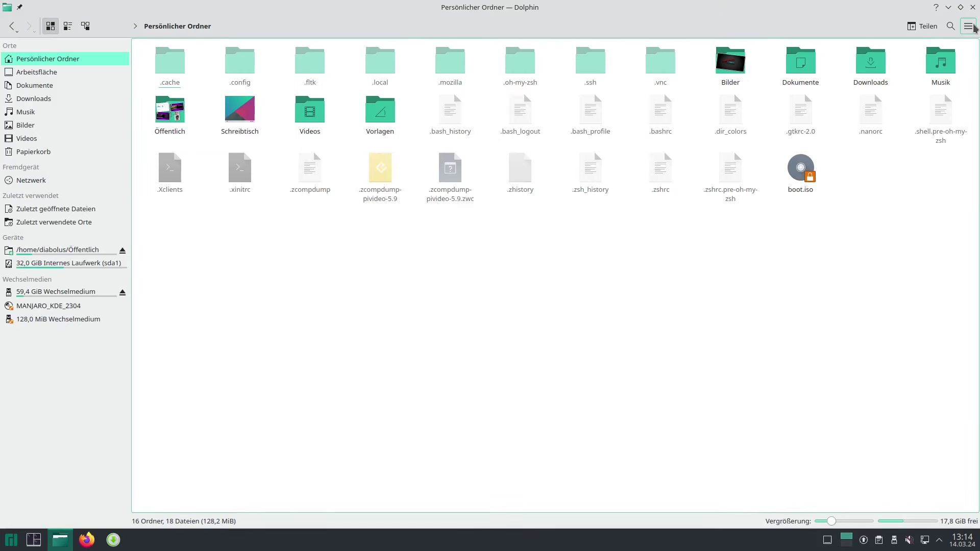
left_click(970, 26)
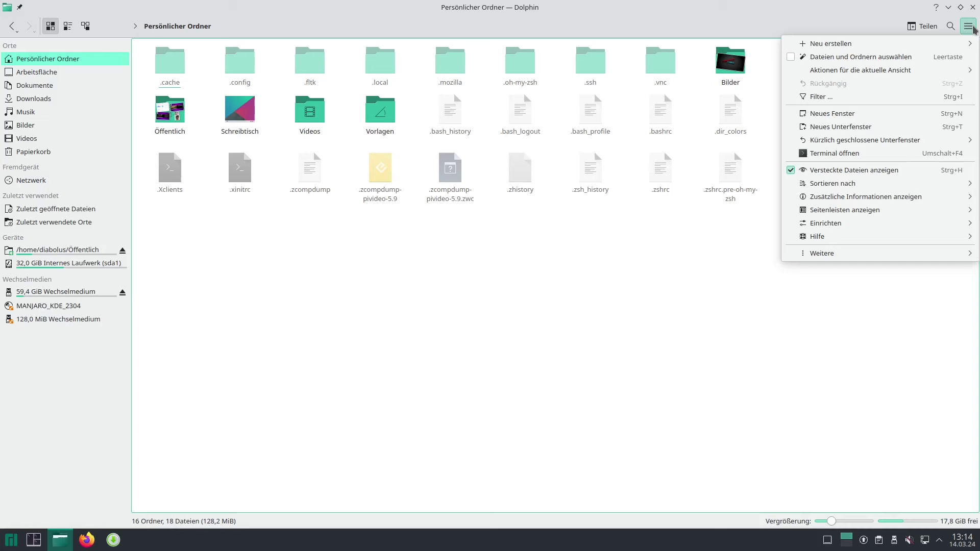
left_click(817, 170)
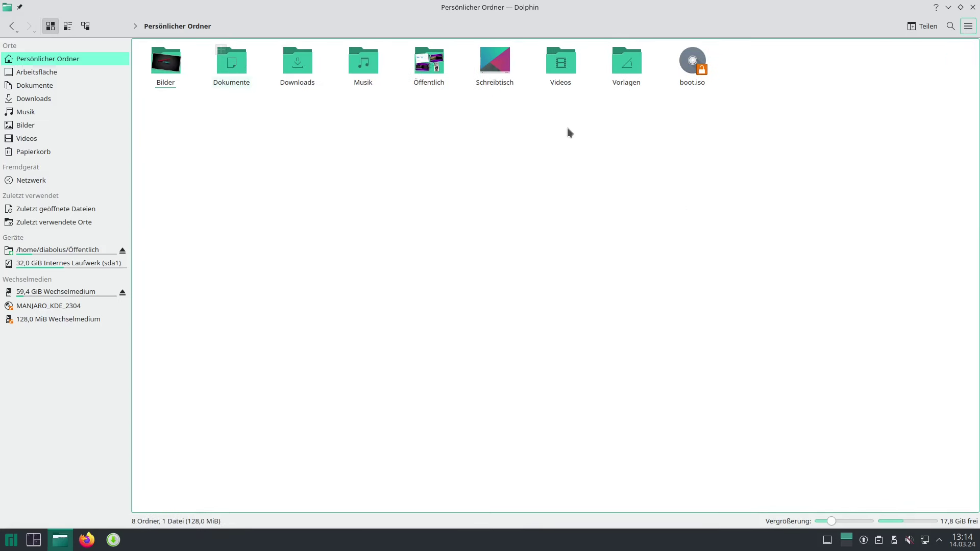
Step: Open the VMs folder inside Öffentlich, look into its Amiga subfolder, and return to VMs
key("Return")
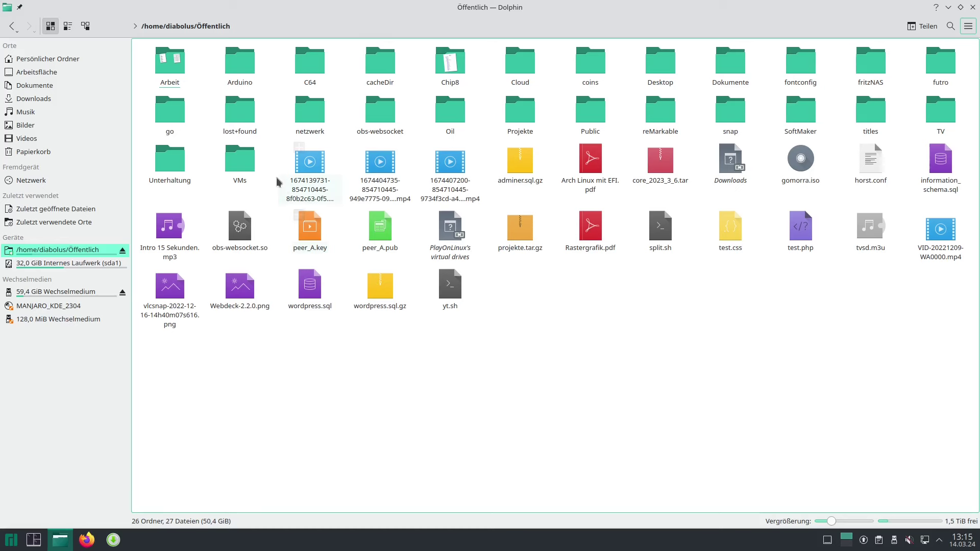
double_click(240, 162)
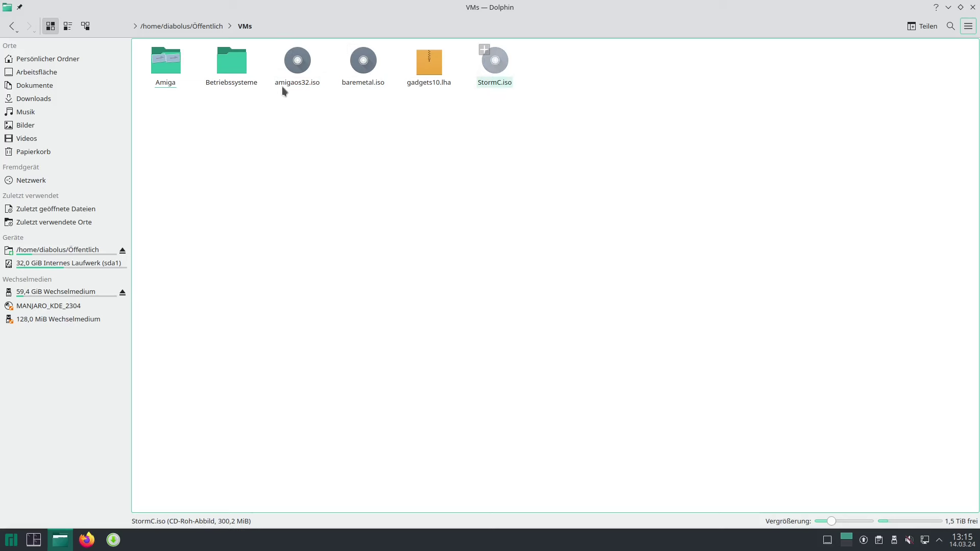
left_click(175, 71)
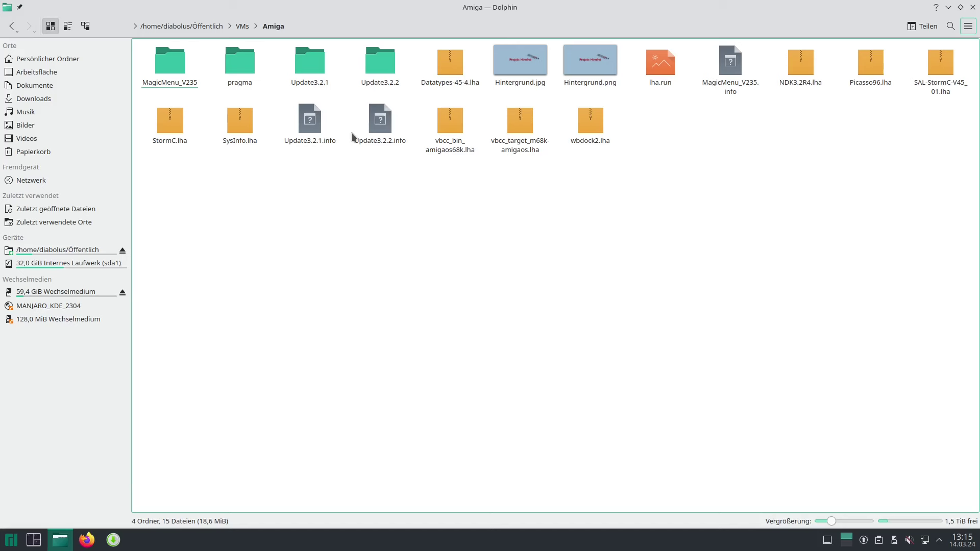
left_click(12, 26)
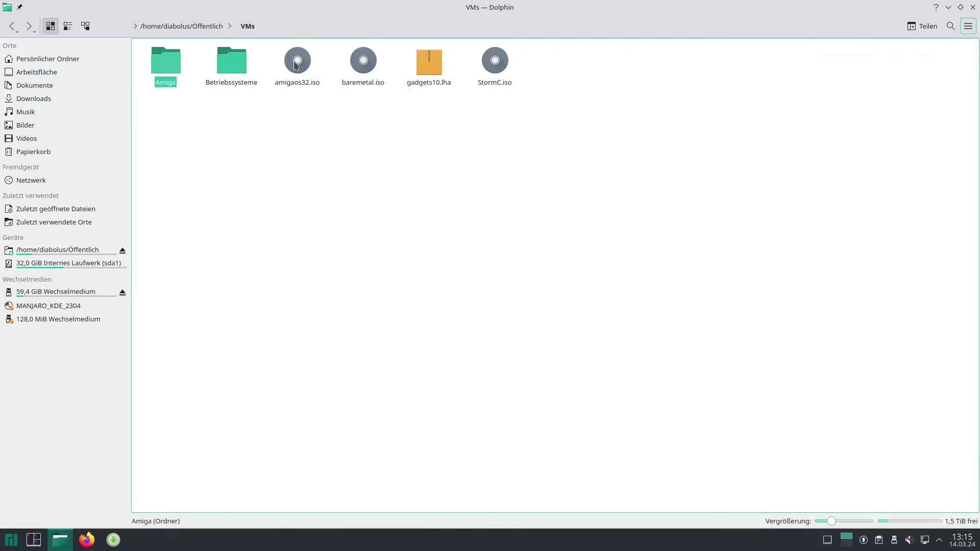
Step: Open amigaos32.iso in Ark and expand its ROM folder to examine the Kickstart files
double_click(296, 65)
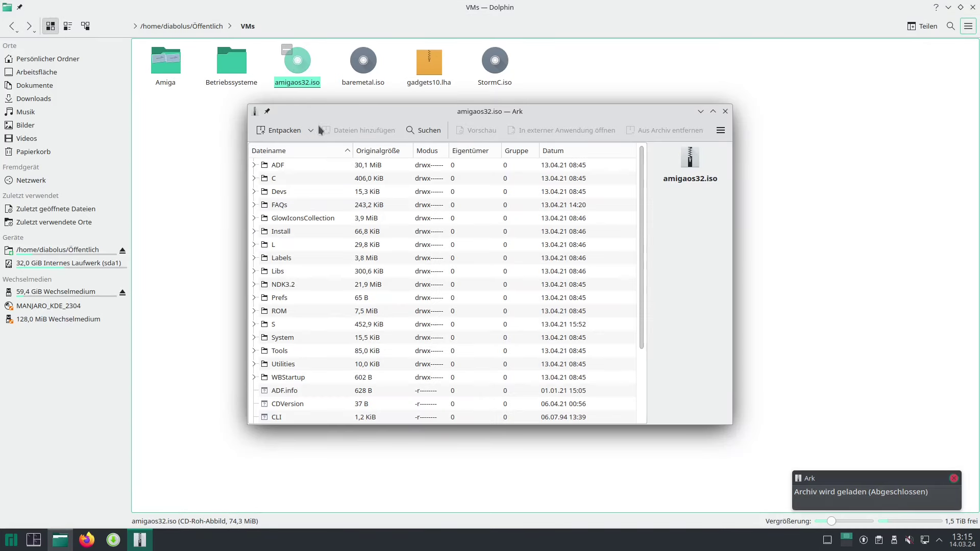
double_click(289, 310)
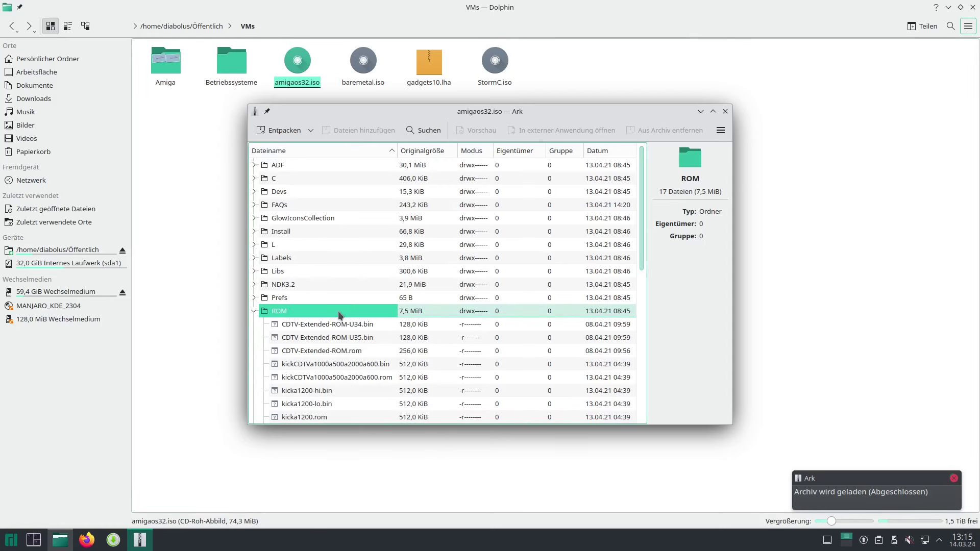
scroll(366, 311, "down", 2)
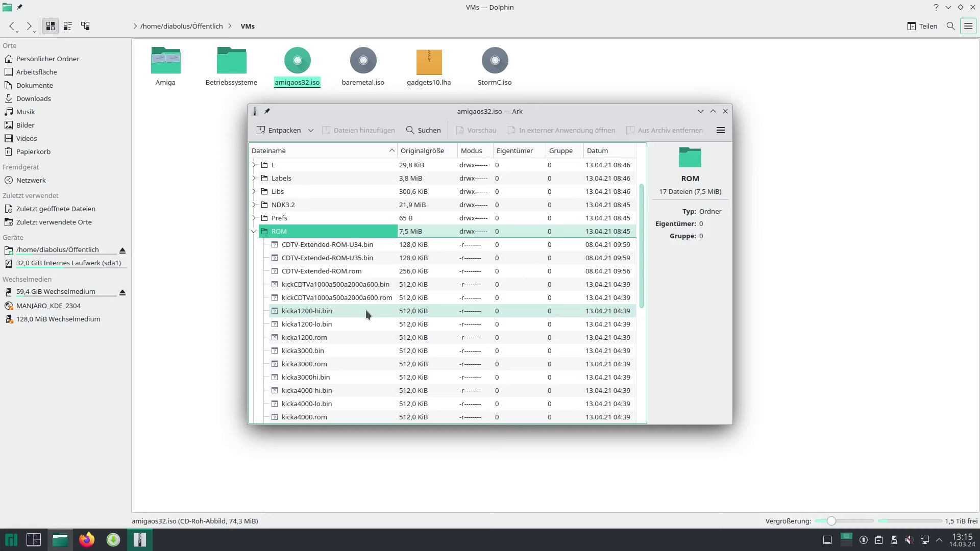
scroll(365, 310, "down", 1)
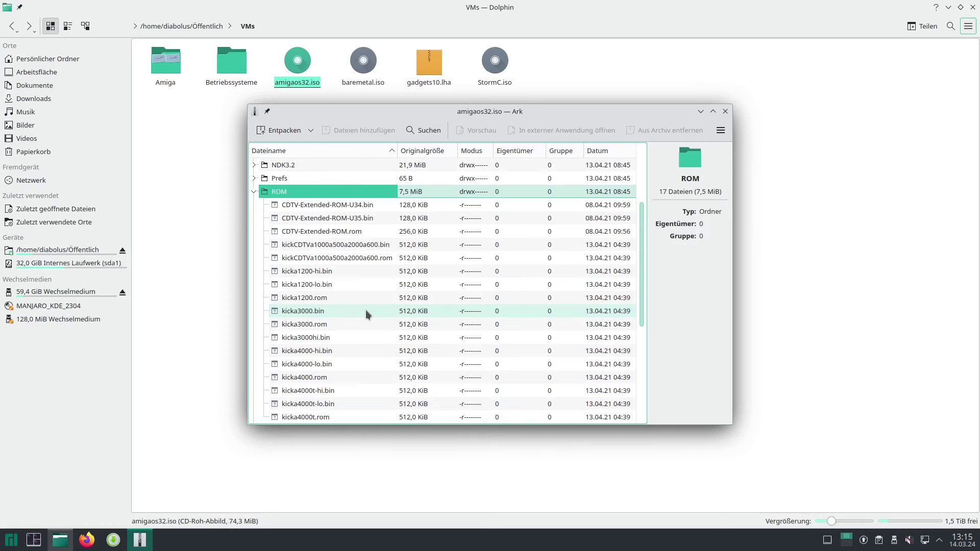
Step: Select the files from kicka1200-hi.bin through kicka4000t.rom in the archive's ROM folder
left_click(339, 274)
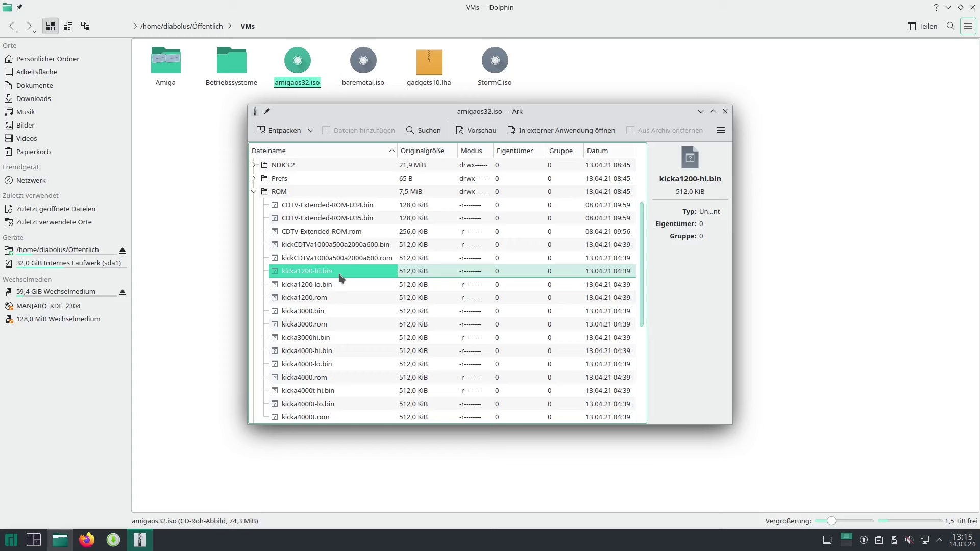
key("shift+Down")
key("shift+Down")
key("shift+Down")
key("shift+Down")
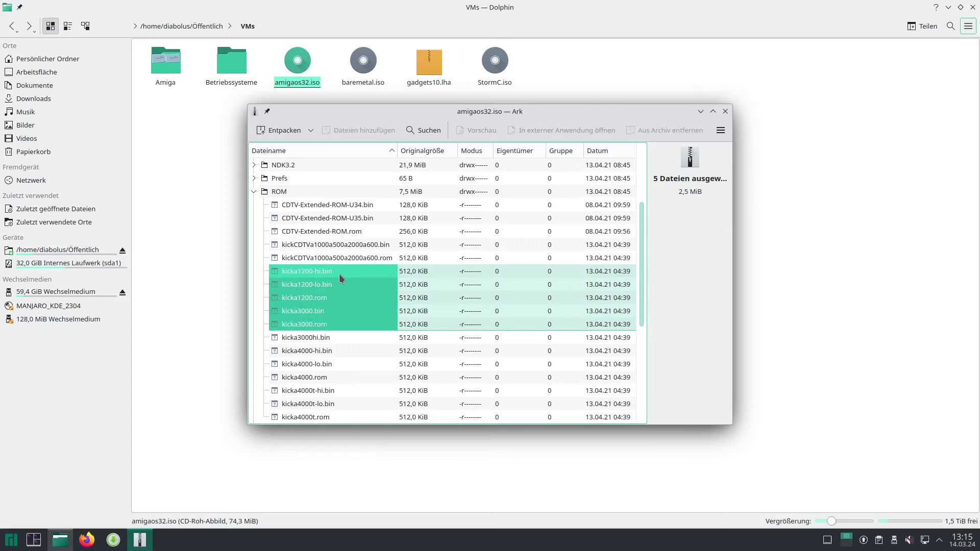
key("shift+Down")
key("shift+Down")
key("shift+Down")
key("shift+Down")
key("shift+Down")
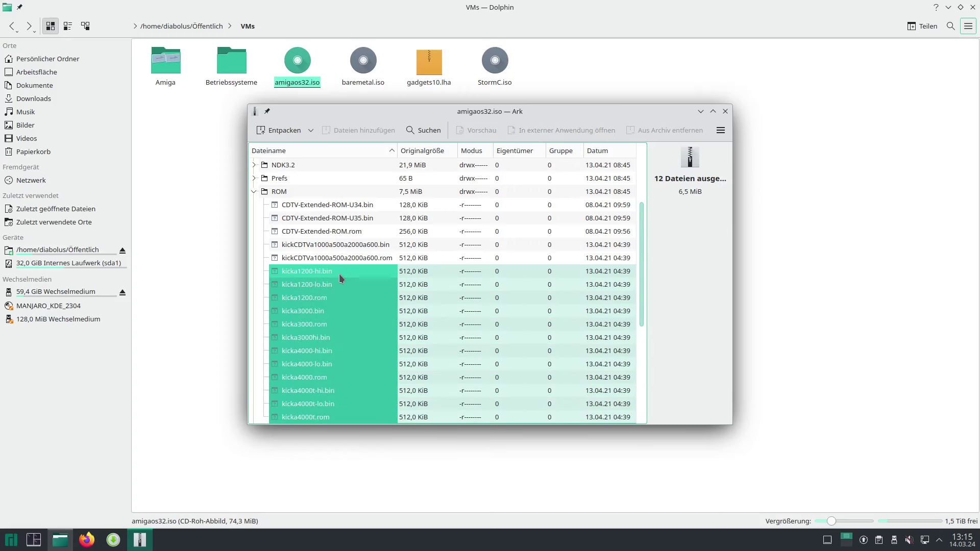
key("shift+Down")
key("shift+Down")
key("shift+Down")
key("shift+Down")
key("shift+Down")
key("shift+Down")
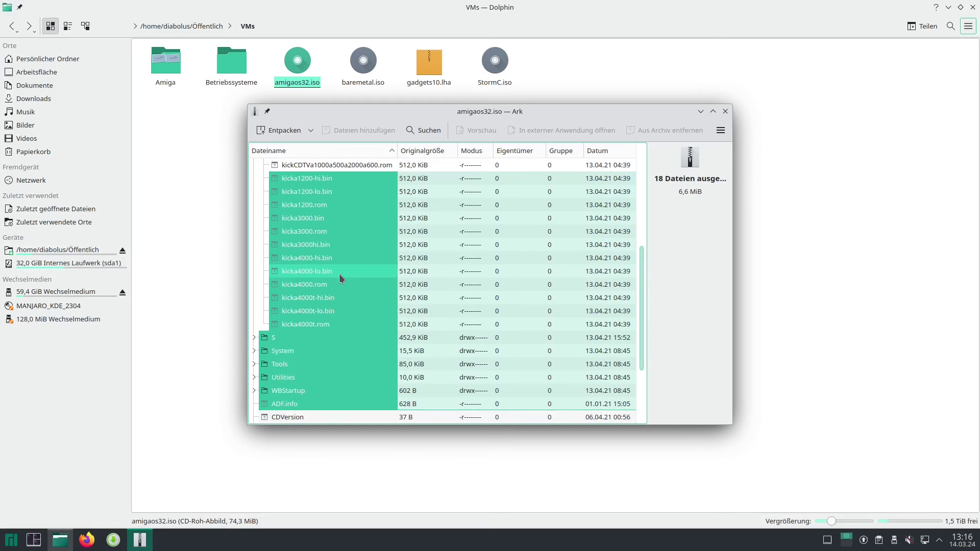
key("shift+Up")
key("shift+Up")
key("shift+Up")
key("shift+Up")
key("shift+Up")
key("shift+Up")
key("shift+Up")
key("shift+Up")
key("shift+Up")
key("shift+Up")
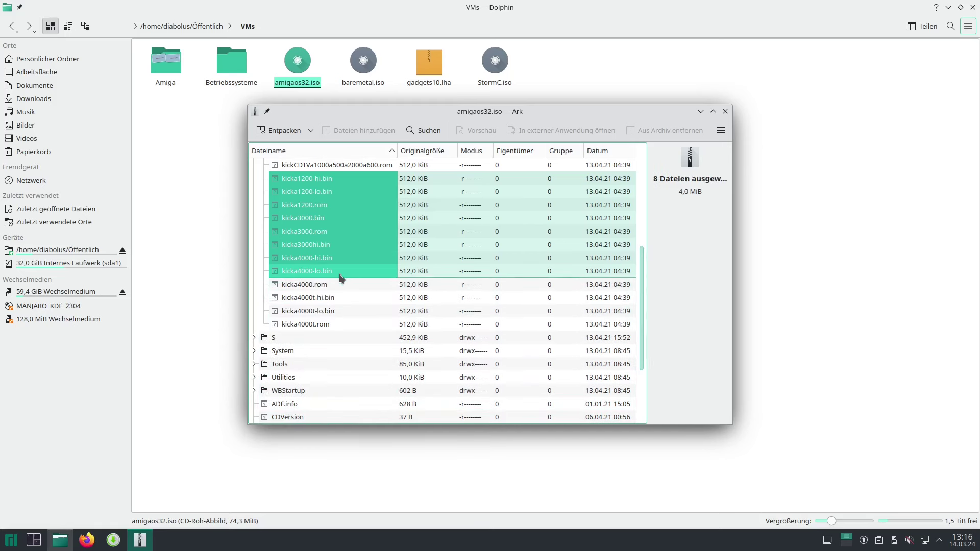
key("shift+Down")
key("shift+Down")
key("shift+Down")
key("shift+Down")
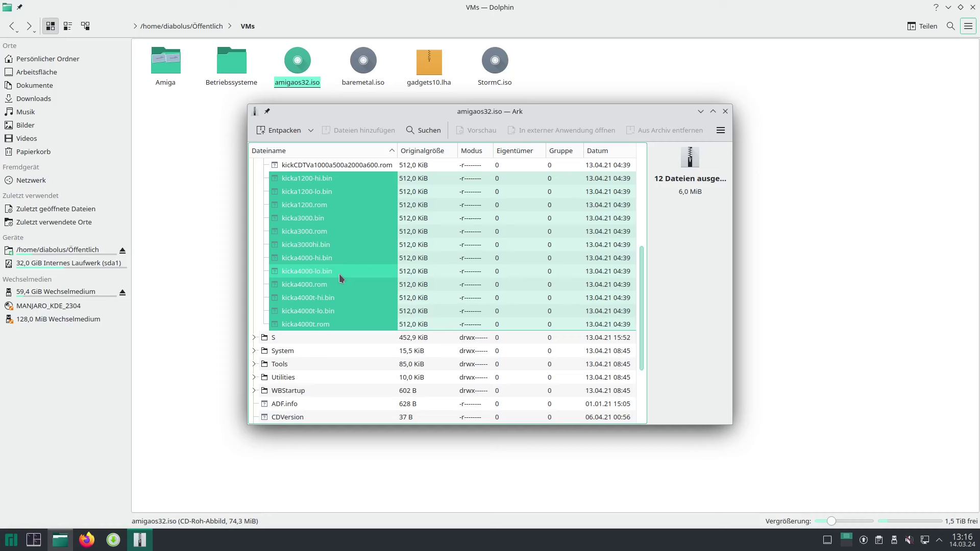
Step: Select only kicka4000t.rom, kicka4000.rom, kicka3000.rom and kicka1200.rom, review the ROM list, and close the archive
left_click(316, 325)
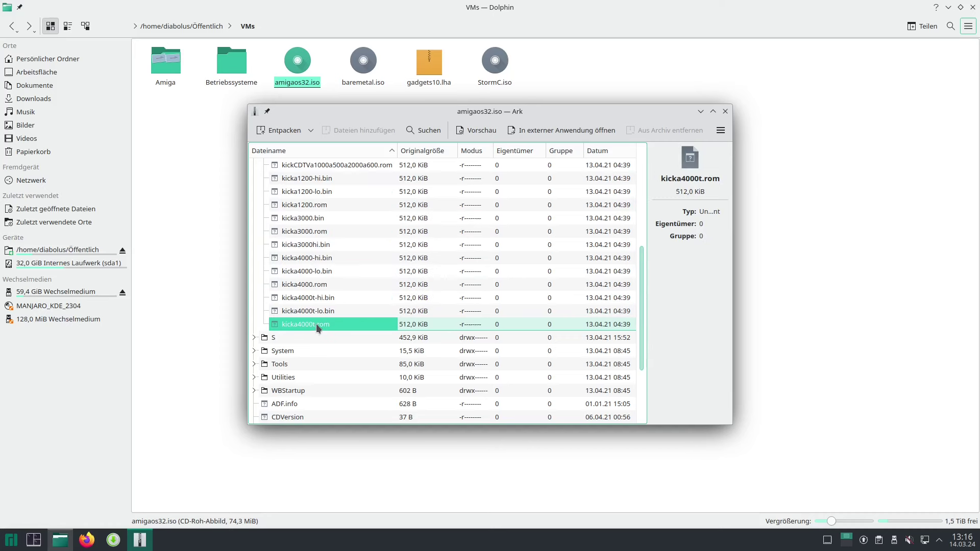
left_click(333, 285, "ctrl")
left_click(326, 233, "ctrl")
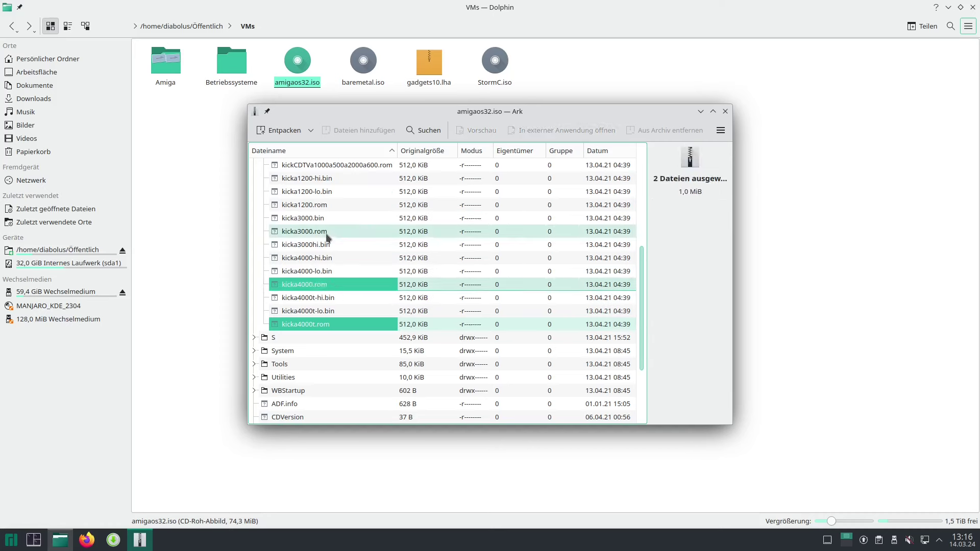
left_click(322, 205, "ctrl")
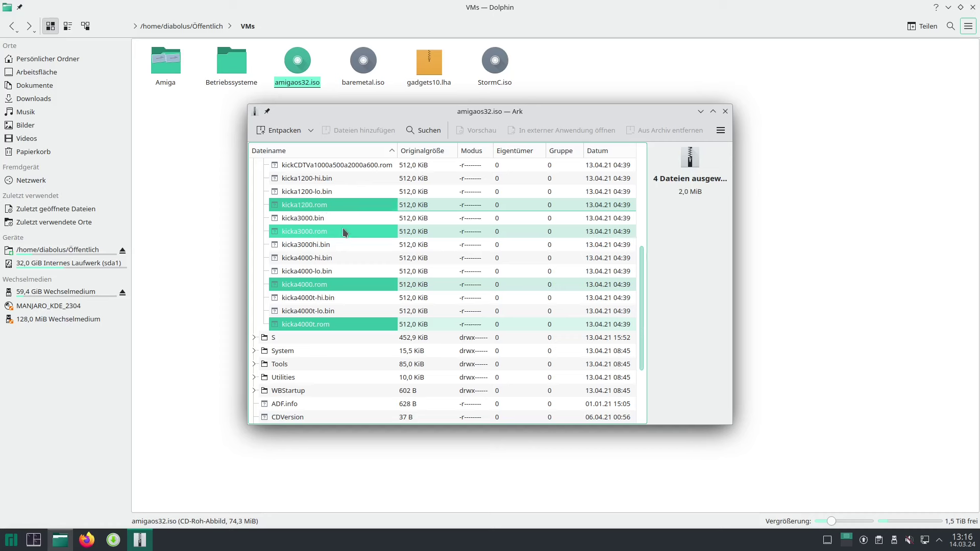
scroll(345, 233, "up", 3)
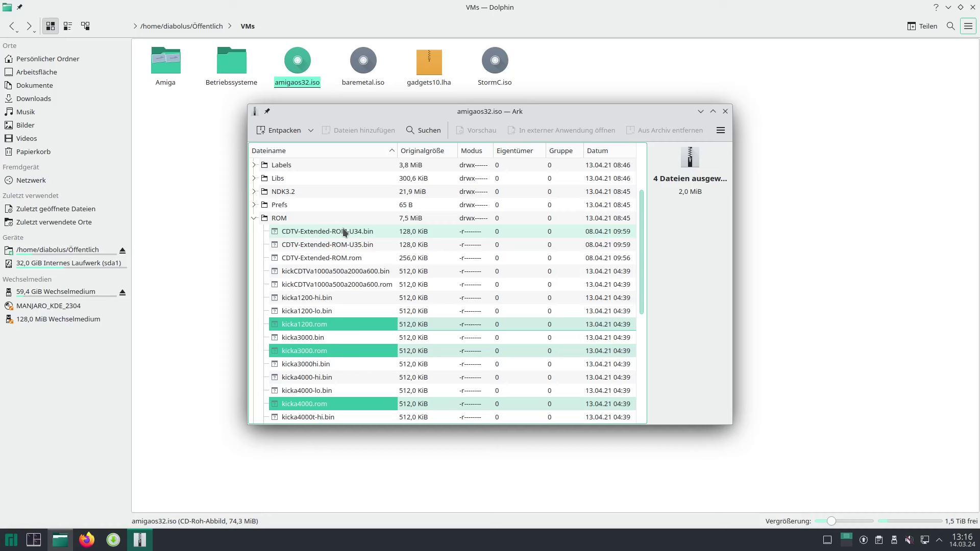
scroll(345, 233, "down", 2)
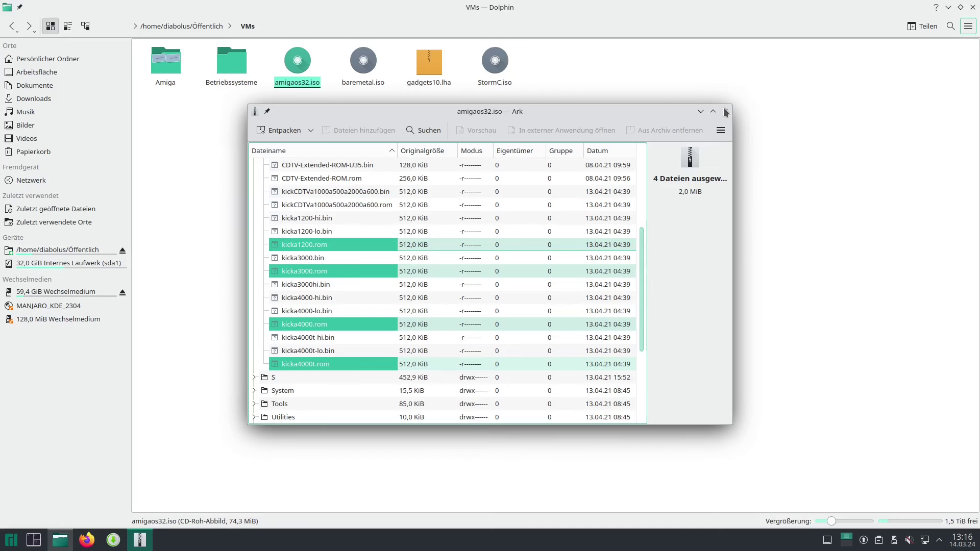
key("ctrl+q")
Step: Open the ROMs folder of Update3.2.1 inside the Amiga folder
left_click(175, 83)
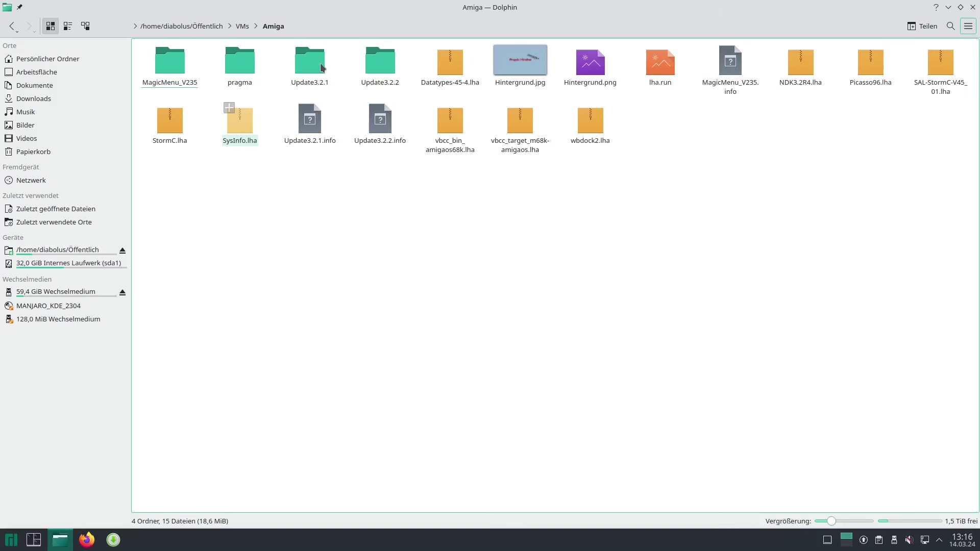
left_click(329, 84)
double_click(331, 84)
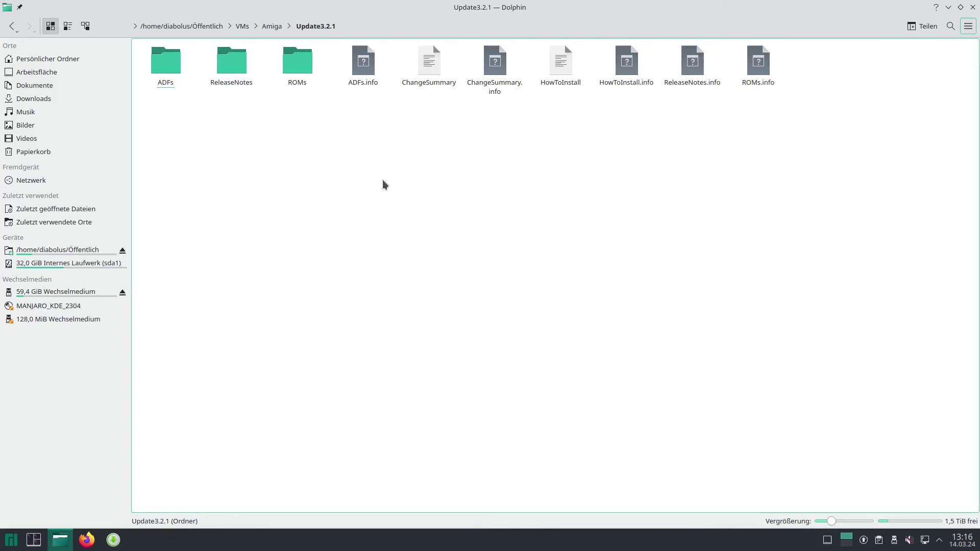
double_click(296, 74)
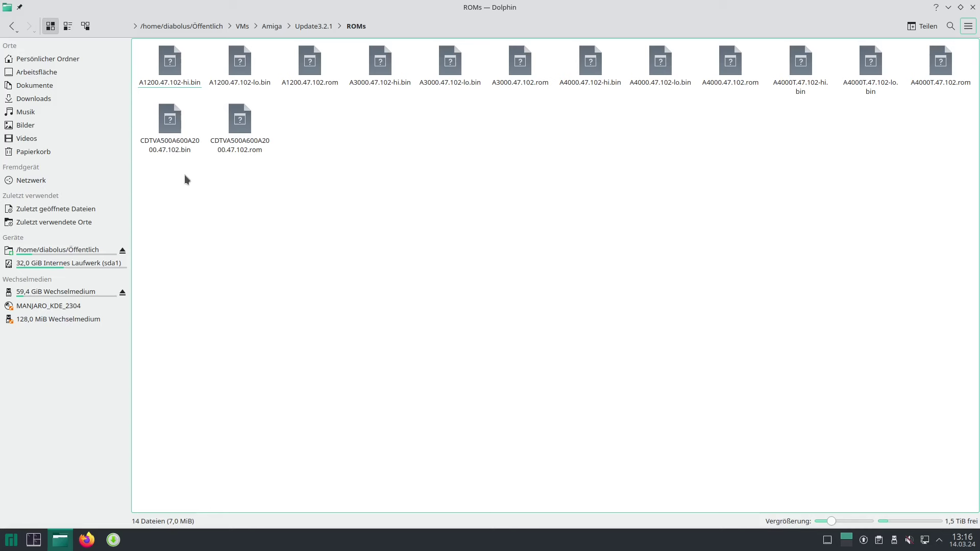
Step: Copy A1200.47.102.rom, A3000.47.102.rom, A4000.47.102.rom and A4000T.47.102.rom to the clipboard
left_click(316, 73)
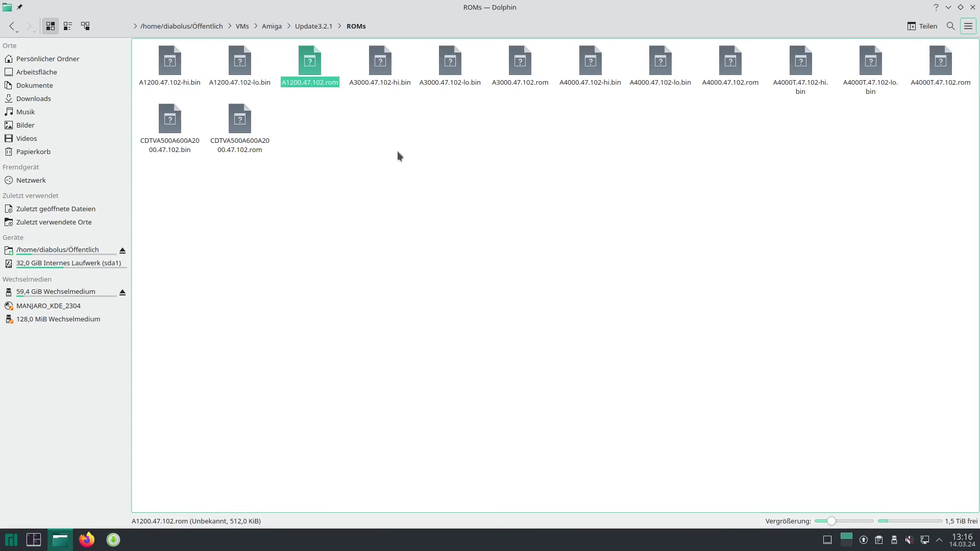
left_click(523, 59, "ctrl")
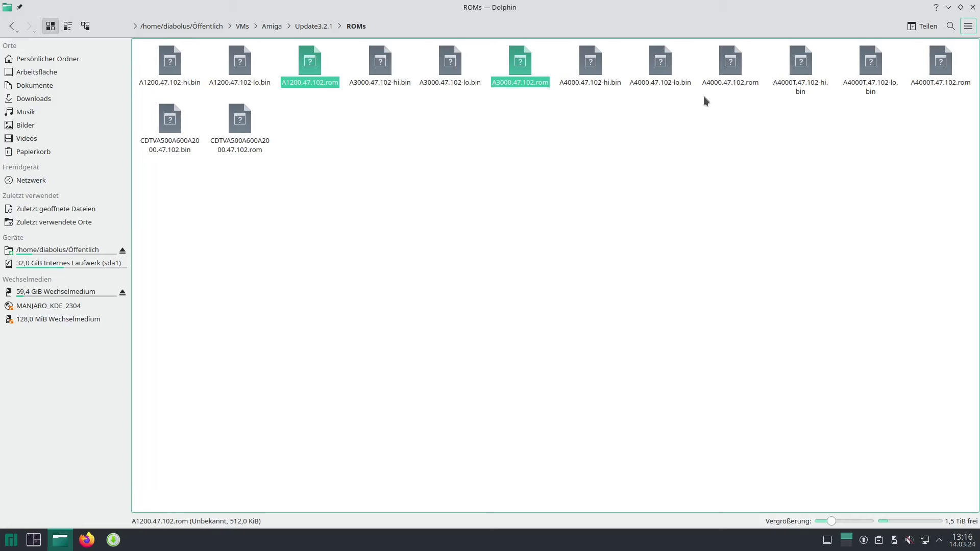
left_click(729, 61, "ctrl")
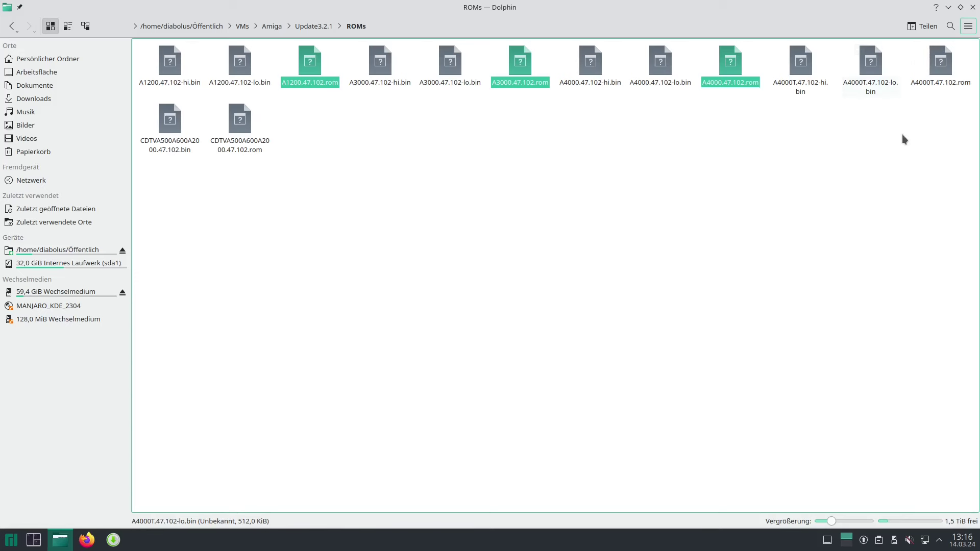
left_click(938, 63, "ctrl")
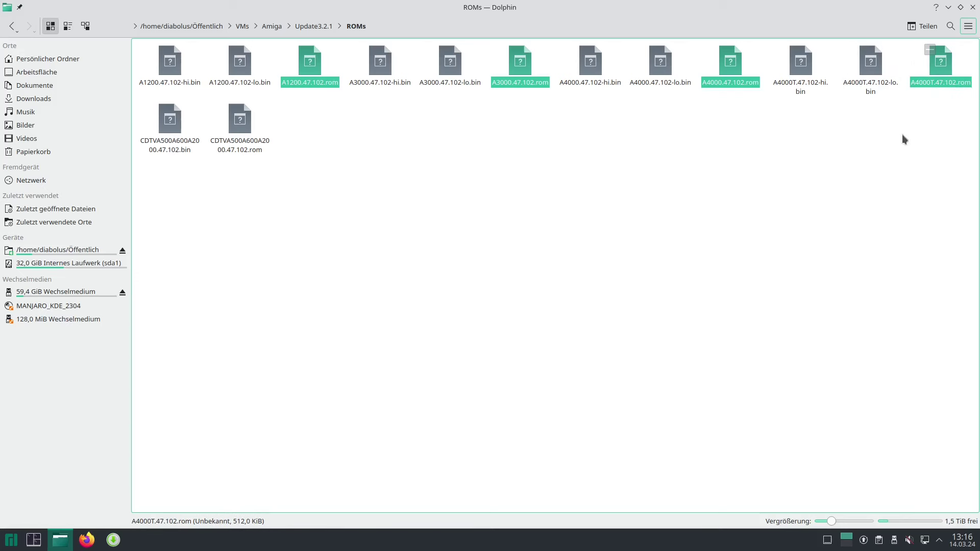
right_click(937, 64)
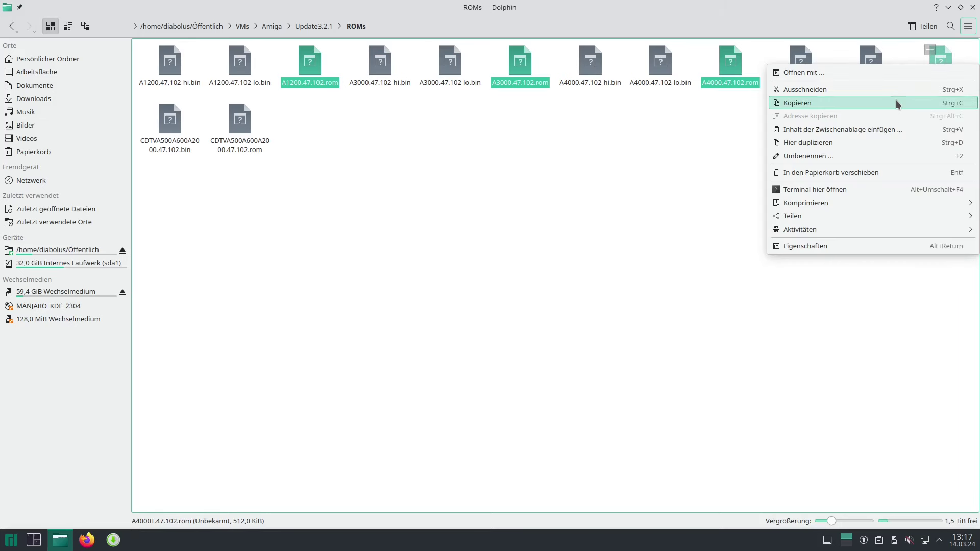
left_click(830, 101)
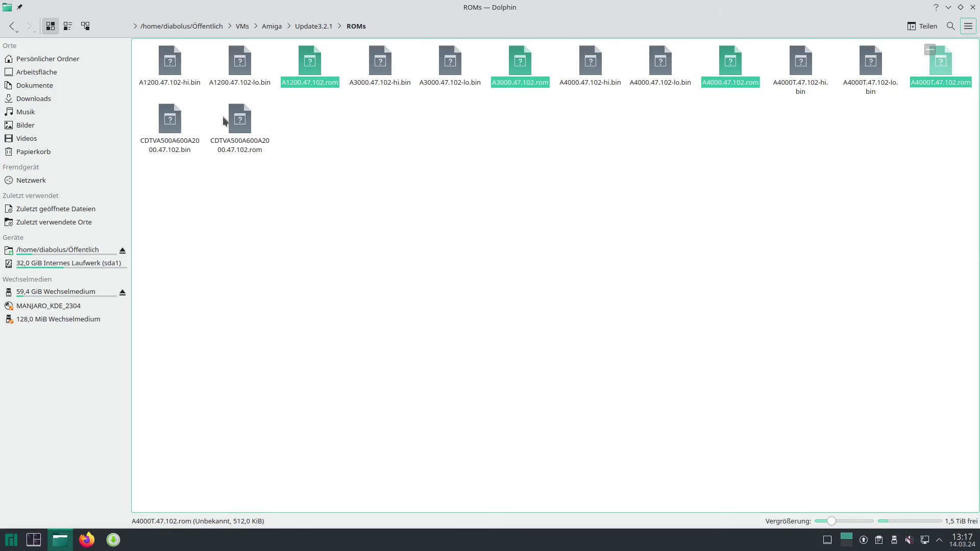
Step: Clear the file selection and split the Dolphin view into two panes
left_click(369, 323)
key("F3")
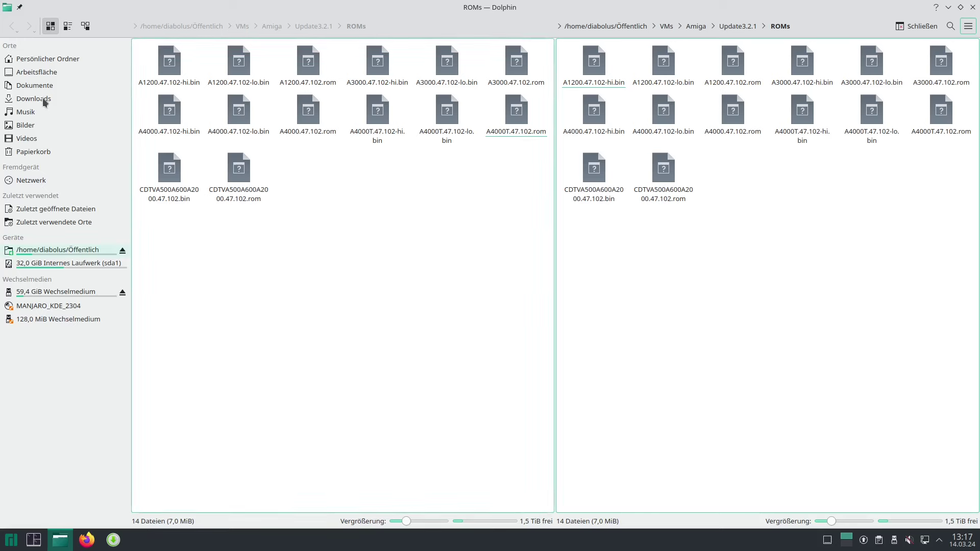
Step: Create a folder named Amiga in the home directory and open it in the second pane
left_click(52, 60)
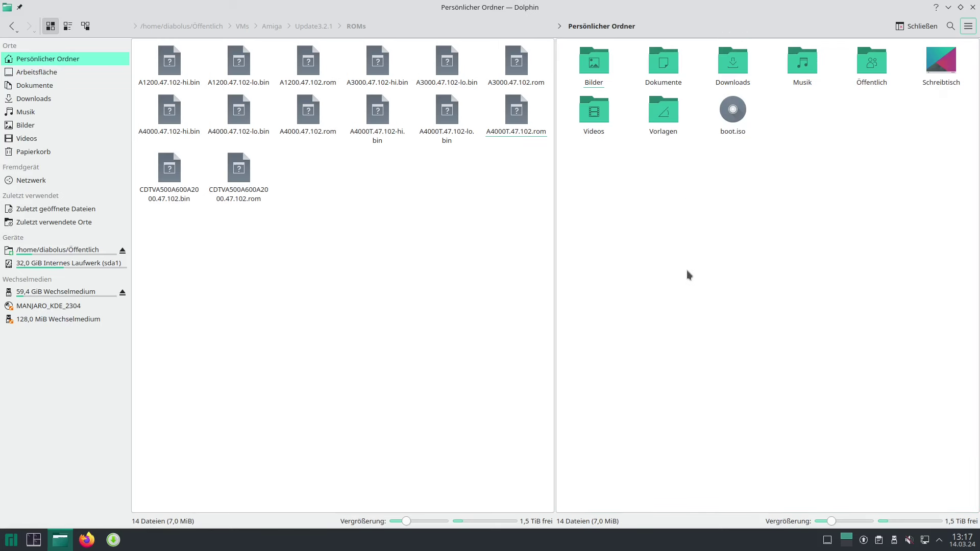
right_click(707, 275)
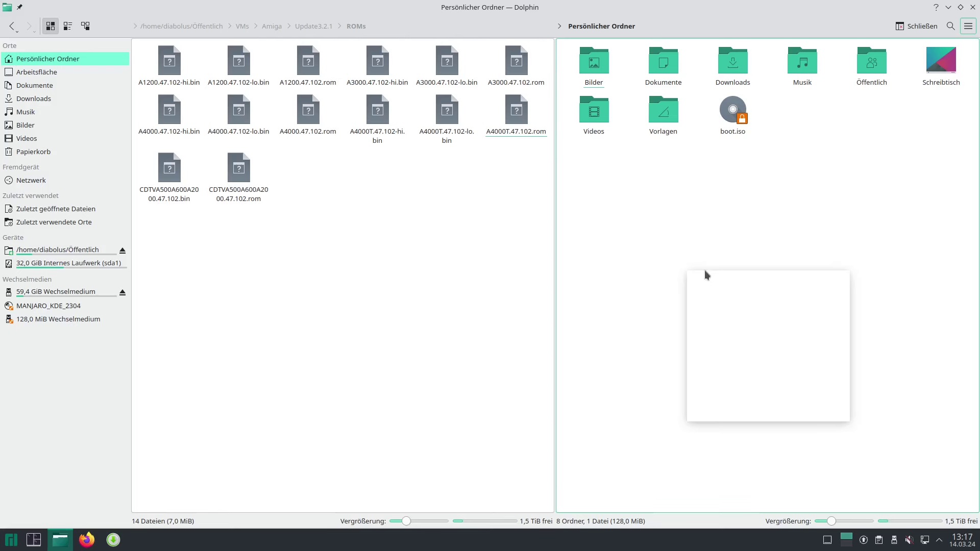
mouse_move(733, 285)
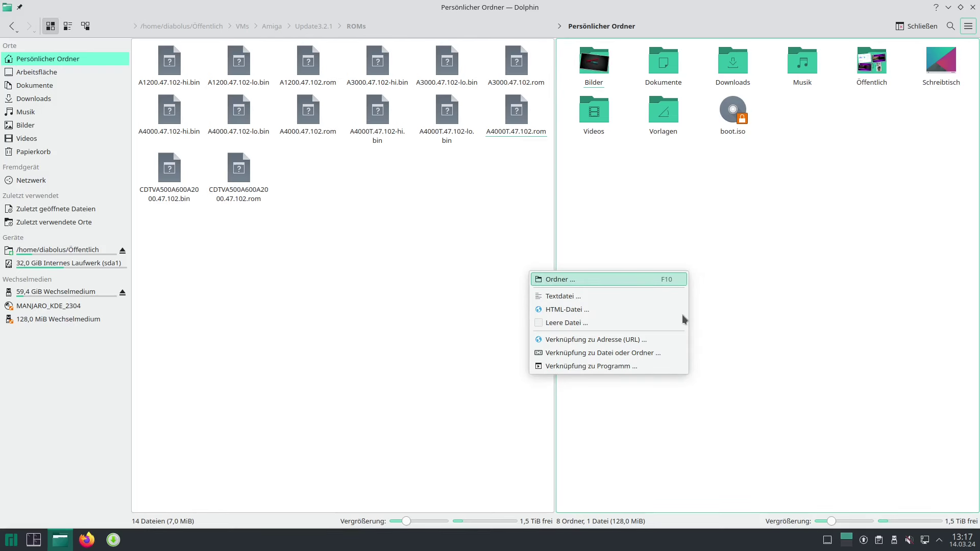
key("Return")
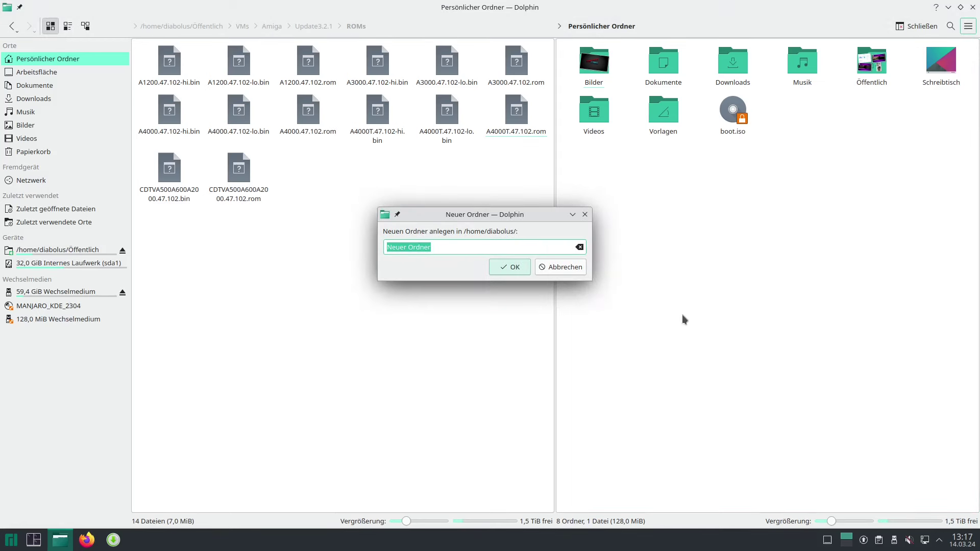
type("Amiga")
key("Return")
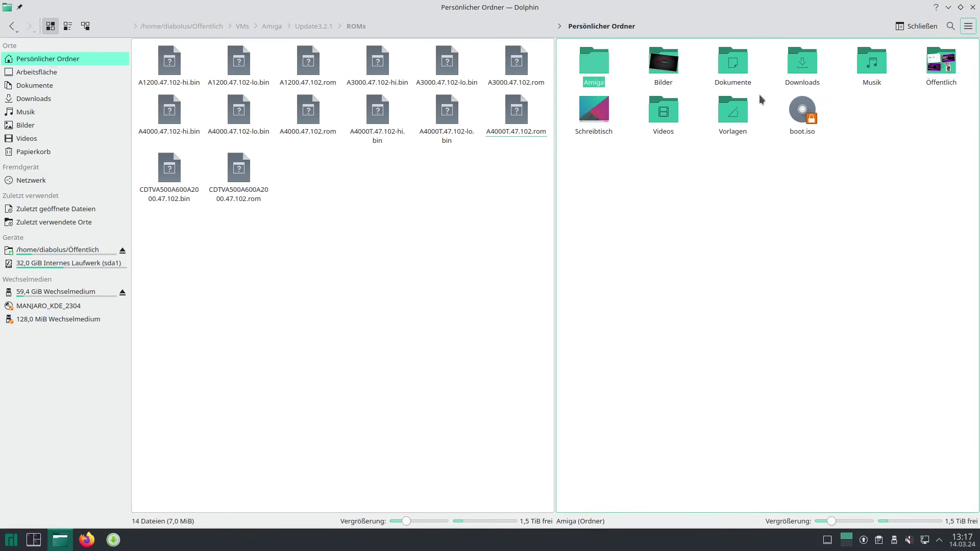
key("Return")
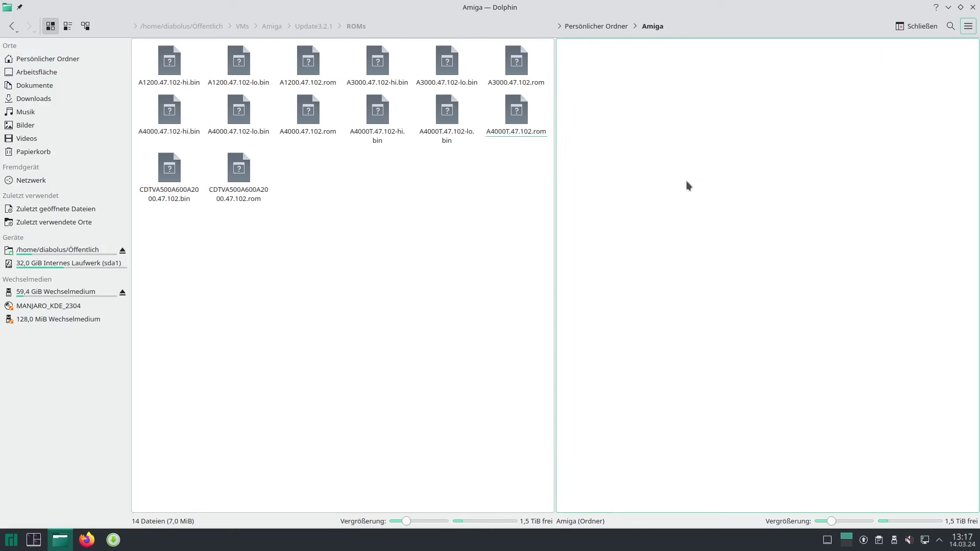
Step: Create a folder named ROMs inside the new home Amiga folder and open it
right_click(719, 196)
mouse_move(719, 196)
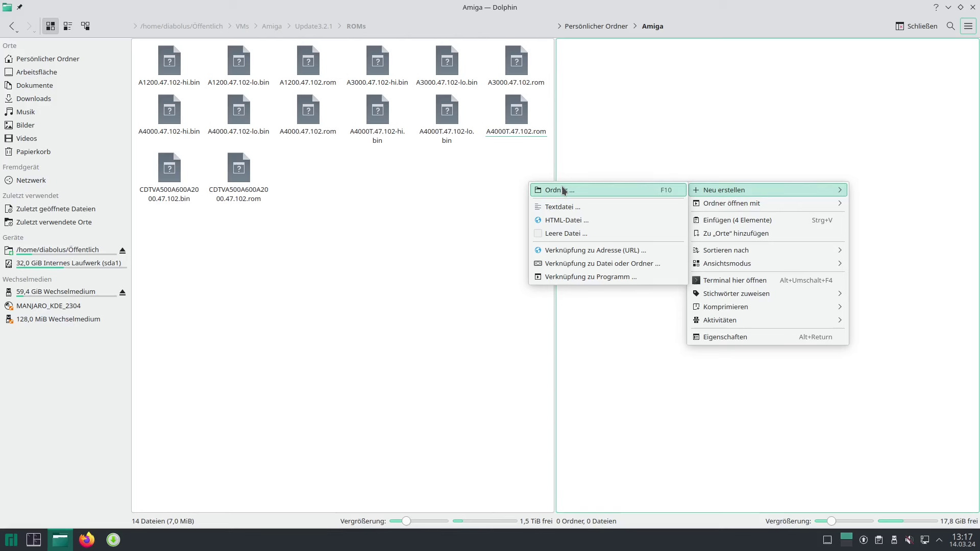
left_click(680, 182)
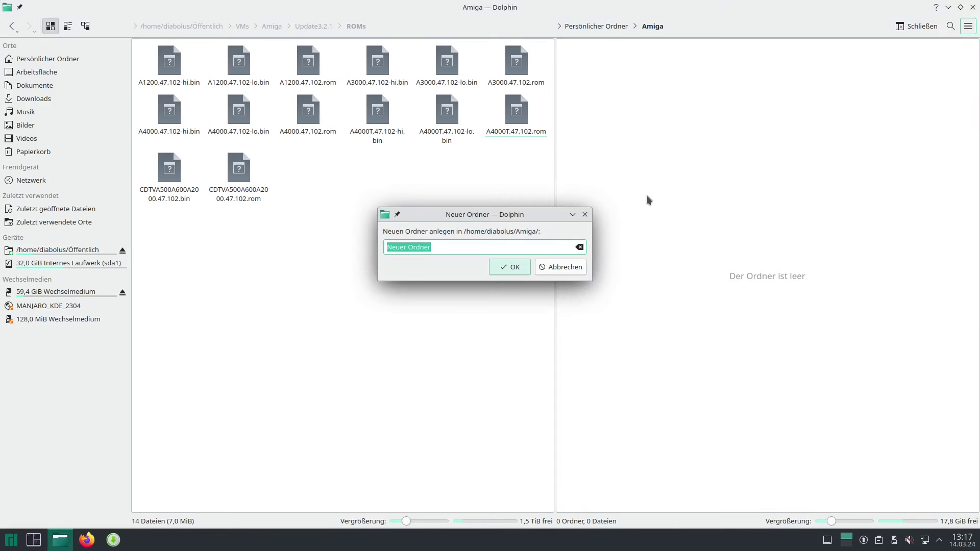
type("ROMs")
key("Return")
left_click(592, 64)
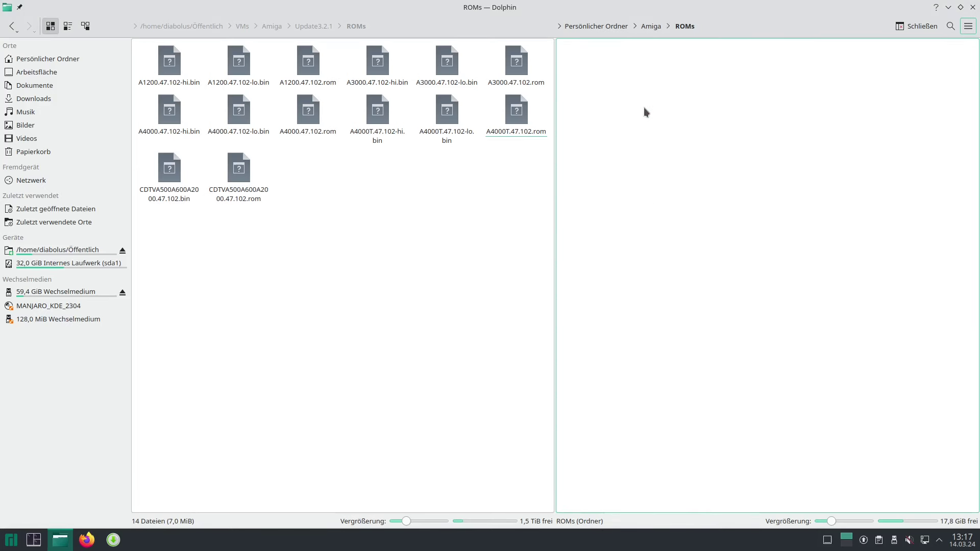
Step: Paste the four copied 47.102 ROM files into the empty ROMs folder
right_click(654, 138)
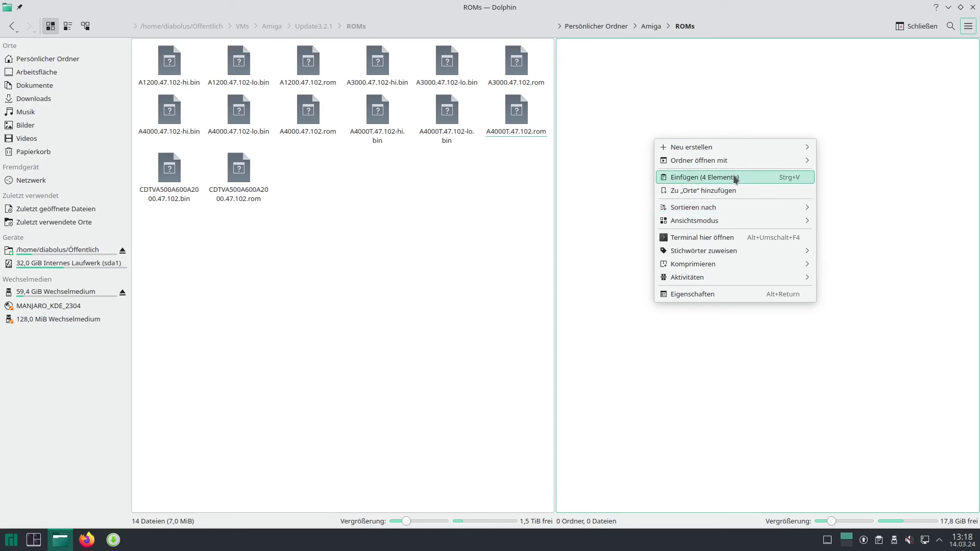
left_click(841, 198)
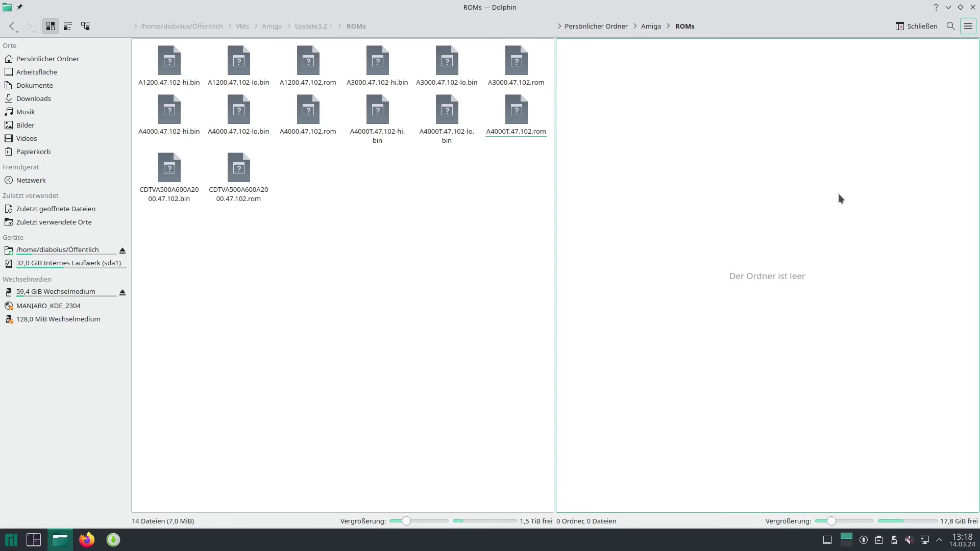
key("ctrl+v")
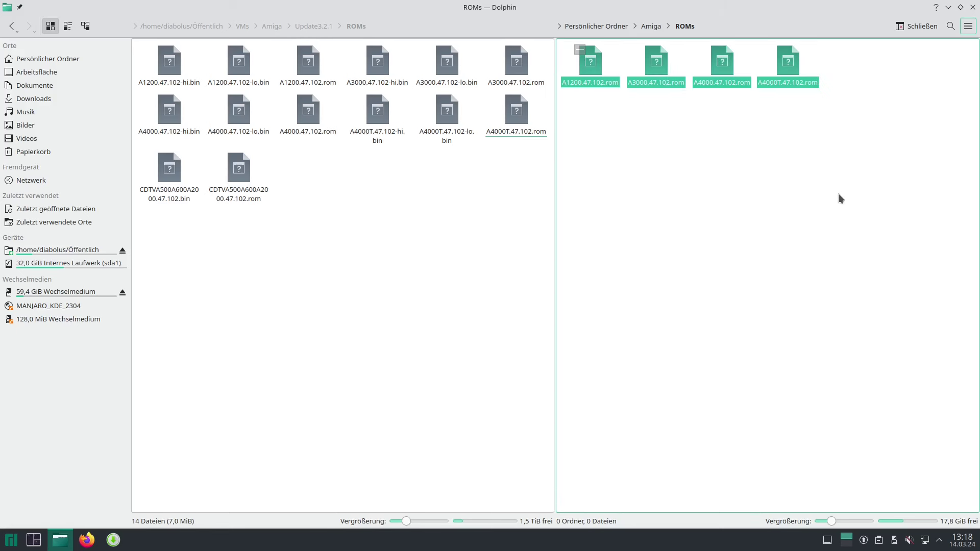
Step: Return to the home Amiga folder, create a folder named CDs there and open it
left_click(660, 26)
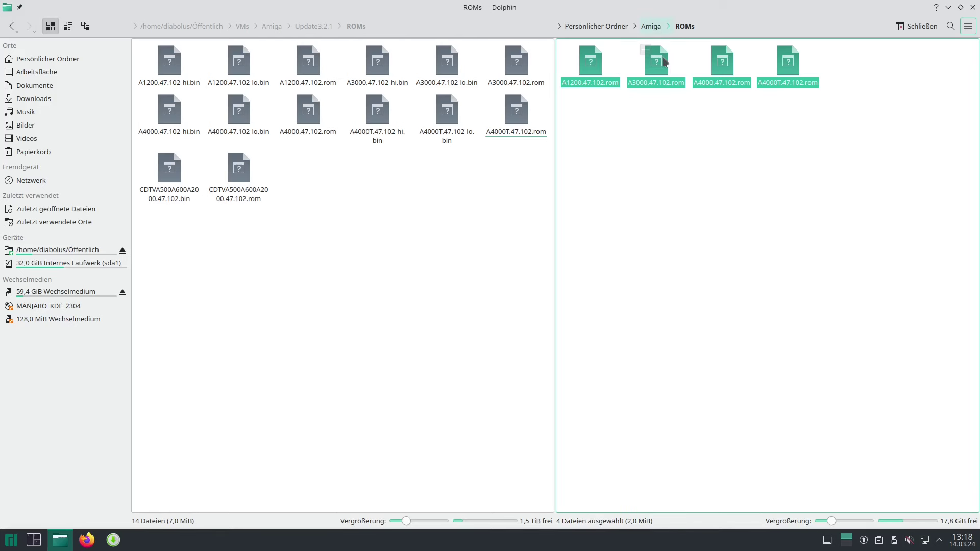
right_click(707, 242)
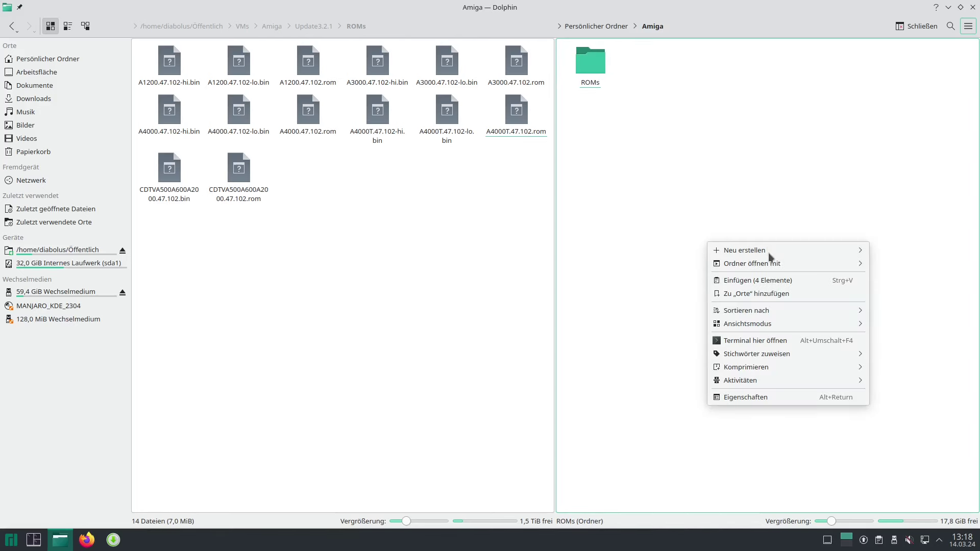
mouse_move(760, 253)
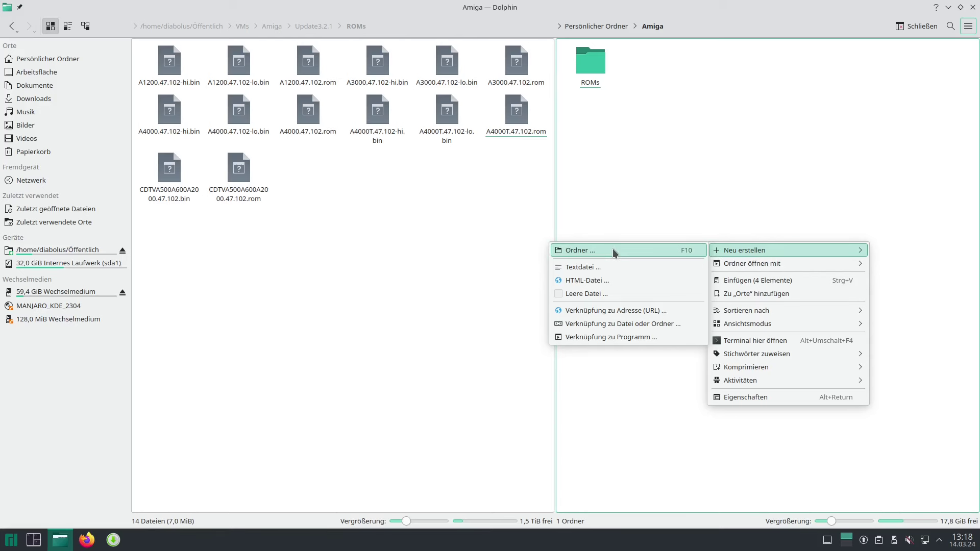
key("Return")
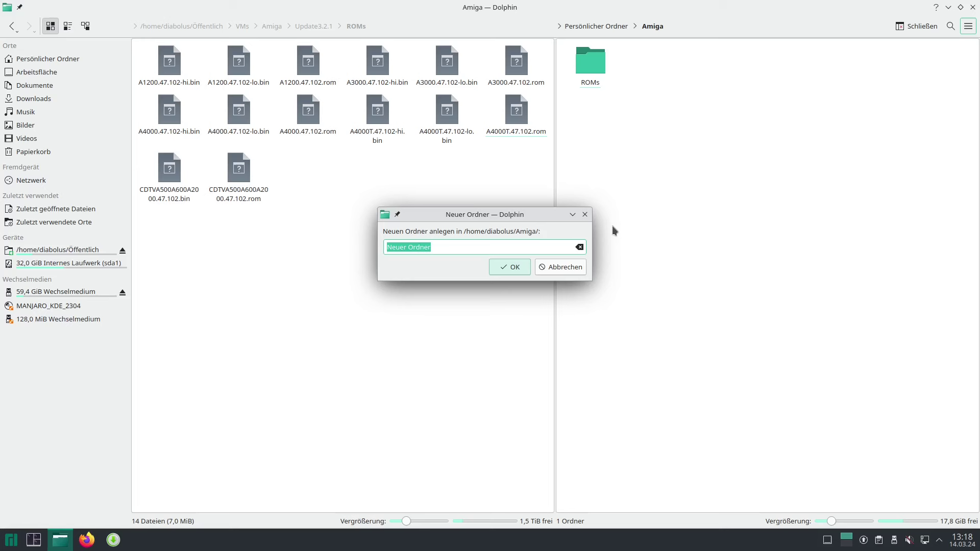
type("cDs")
key("Return")
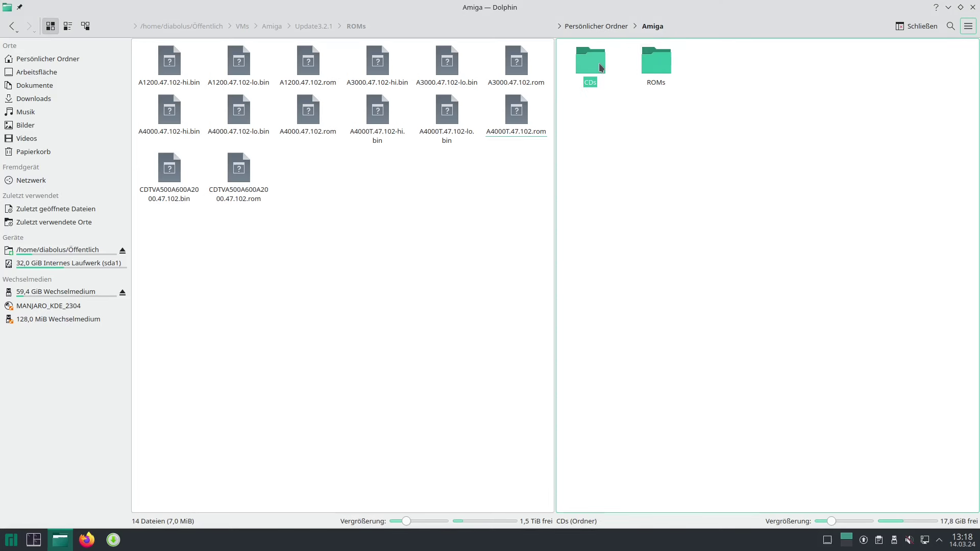
double_click(599, 63)
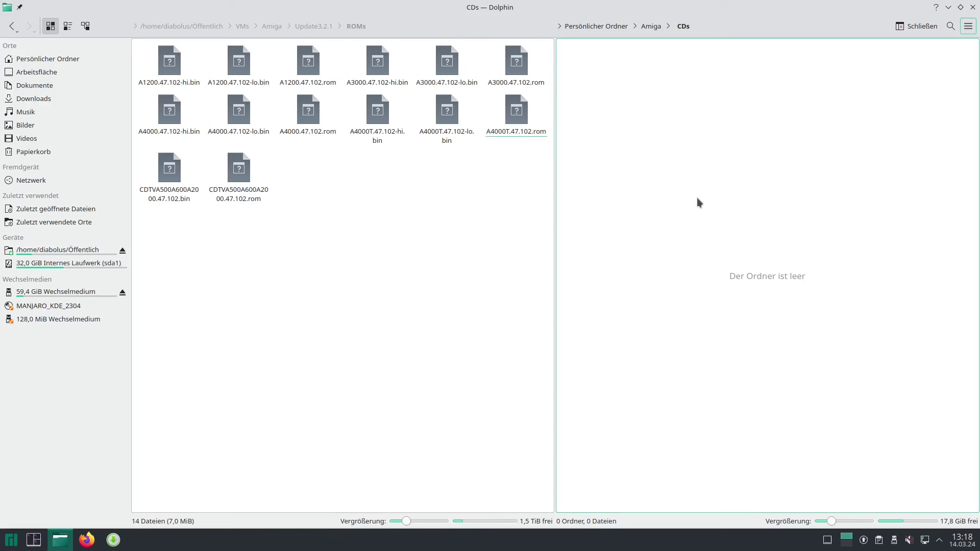
Step: Copy amigaos32.iso from the VMs folder into the new CDs folder
right_click(697, 198)
left_click(657, 197)
left_click(305, 26)
left_click(272, 24)
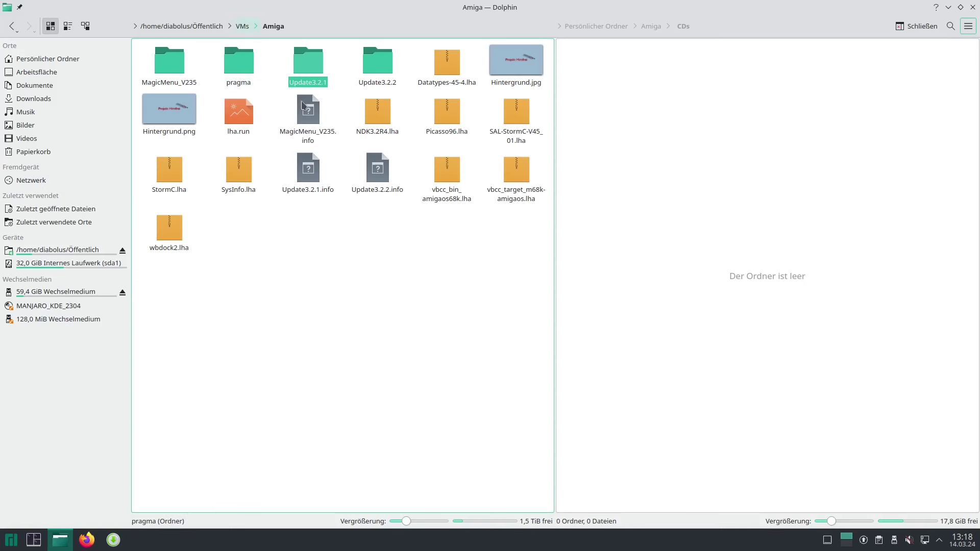
key("alt+Up")
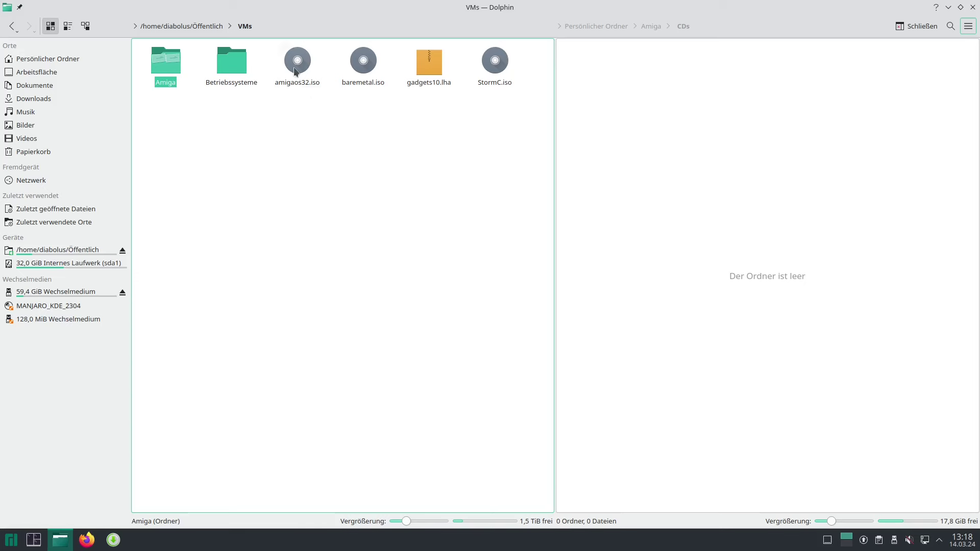
left_click_drag(294, 69, 799, 191)
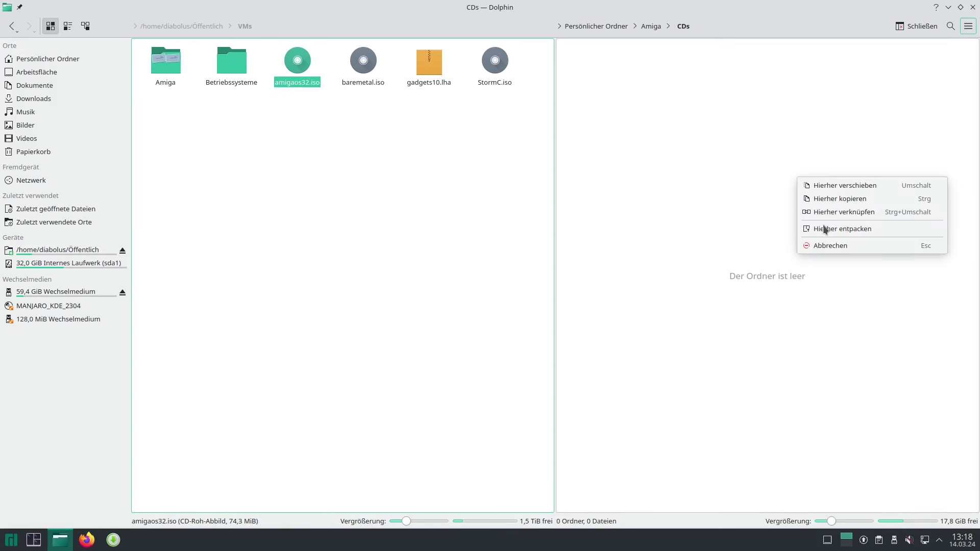
left_click(837, 202)
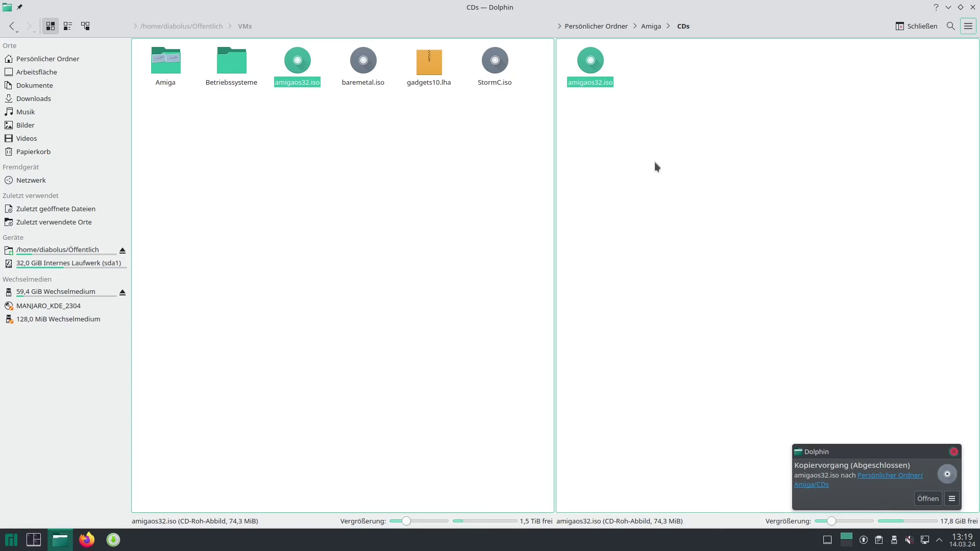
Step: Return to the home Amiga folder, create a folder named Downloads there and open it
left_click(655, 26)
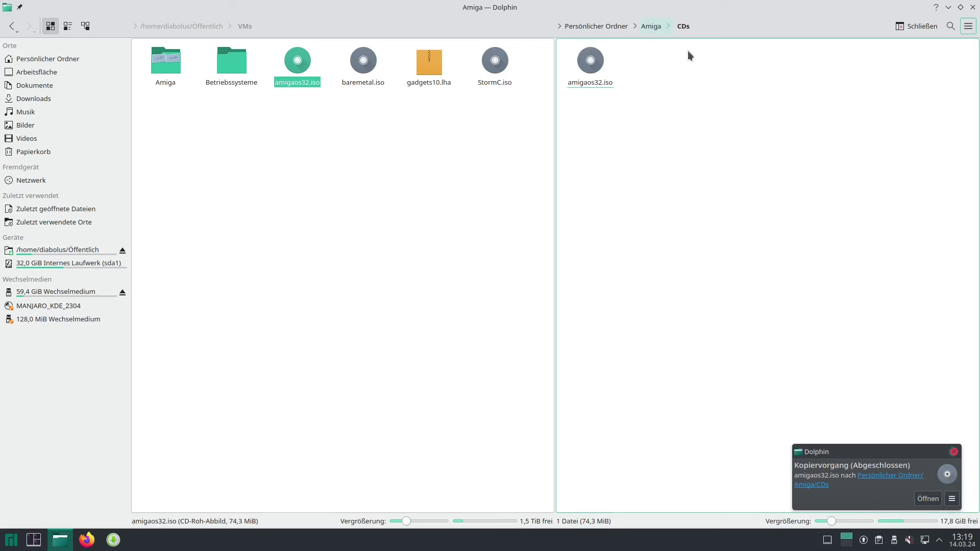
left_click(673, 176)
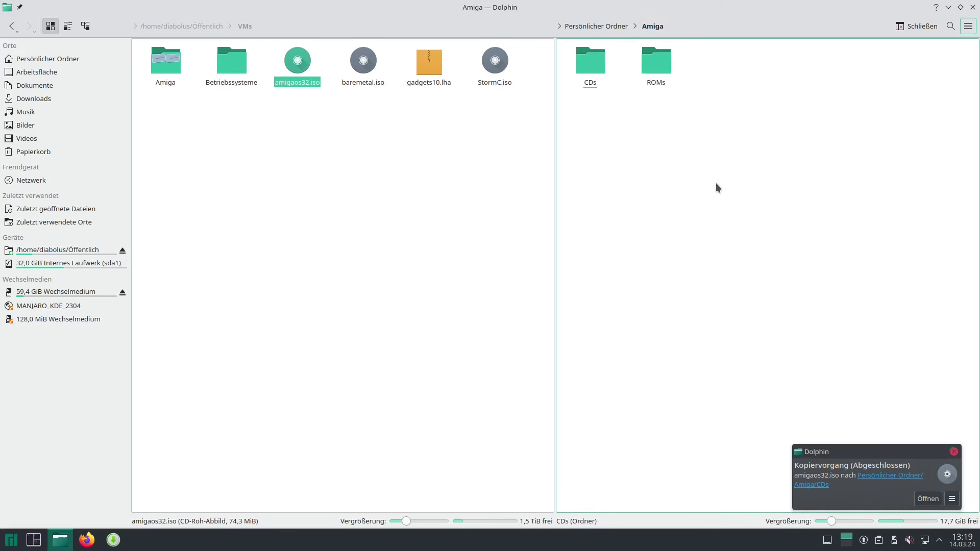
right_click(717, 184)
mouse_move(706, 187)
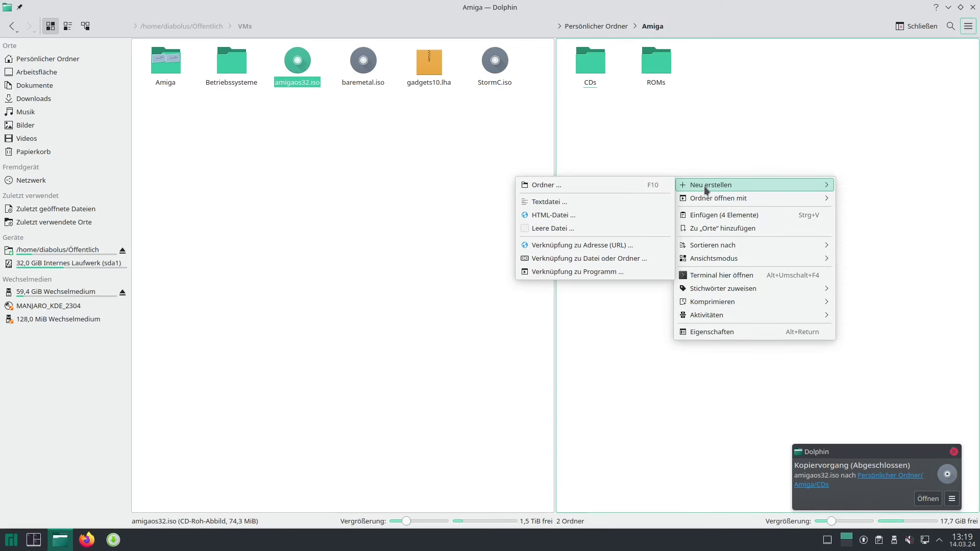
left_click(554, 190)
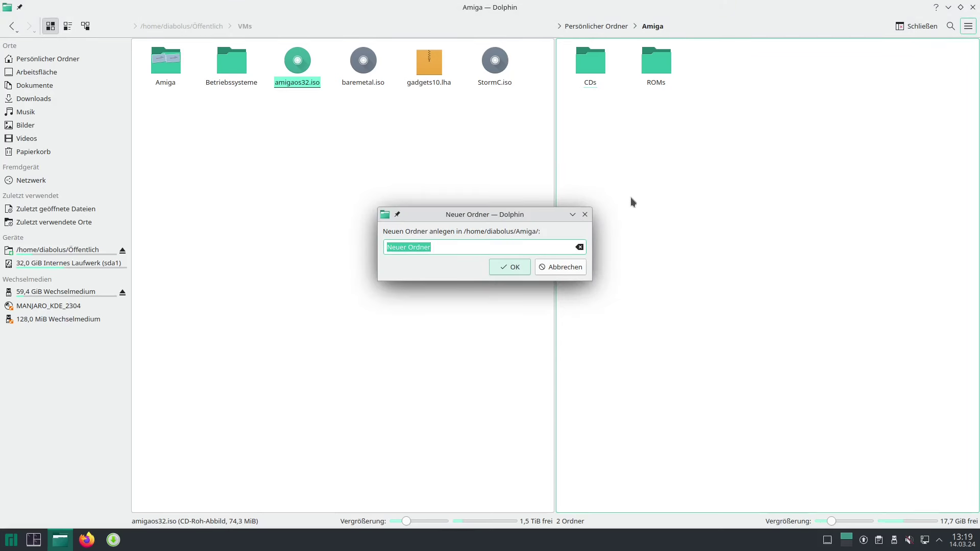
type("Dow")
key("BackSpace")
key("BackSpace")
type("ownloads")
key("Return")
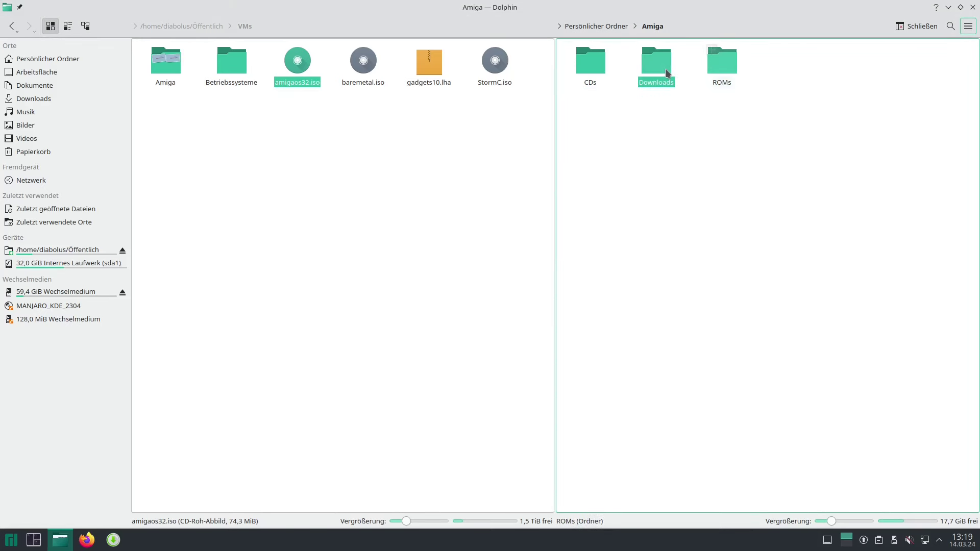
left_click(663, 69)
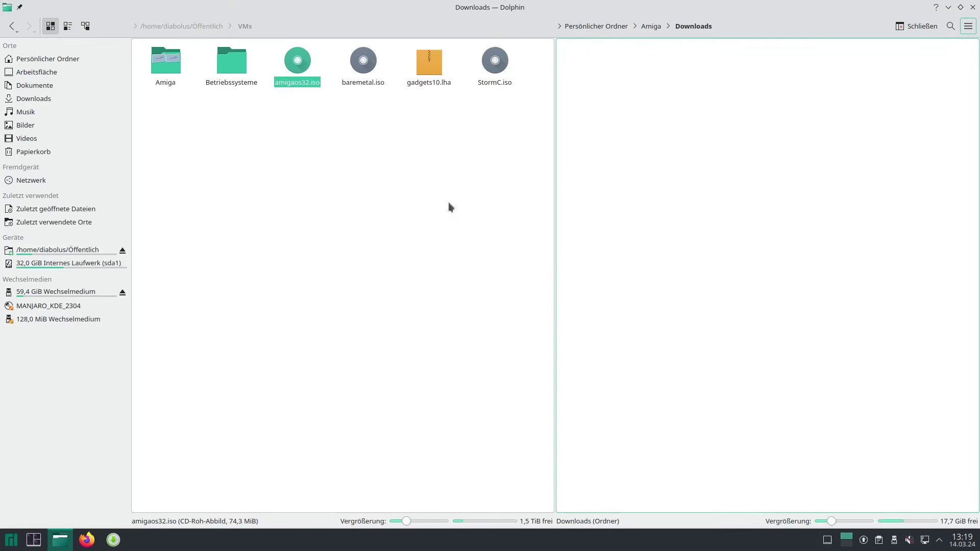
Step: Copy MagicMenu_V235, Update3.2.1, Update3.2.2, Hintergrund.jpg and lha.run from the Amiga folder in VMs into the new Downloads folder
left_click(172, 68)
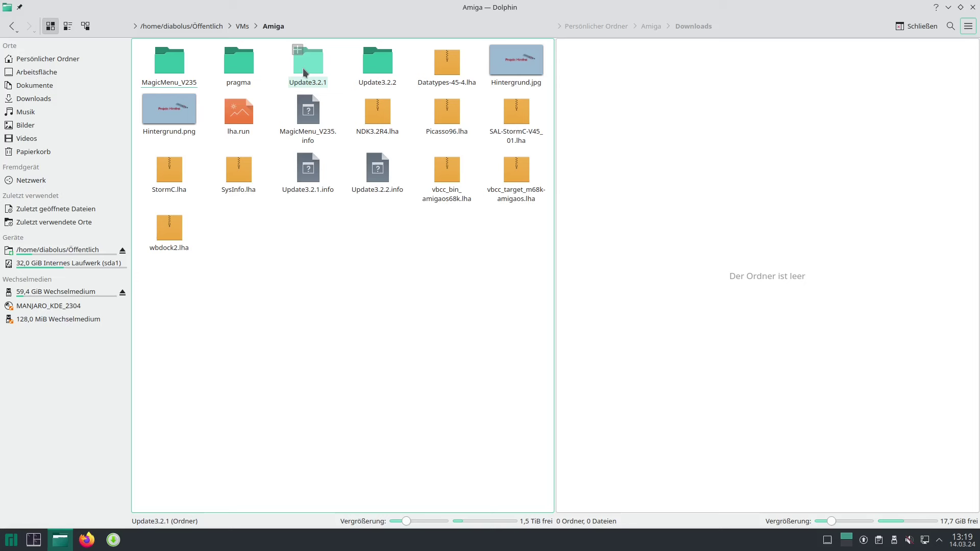
left_click(169, 62)
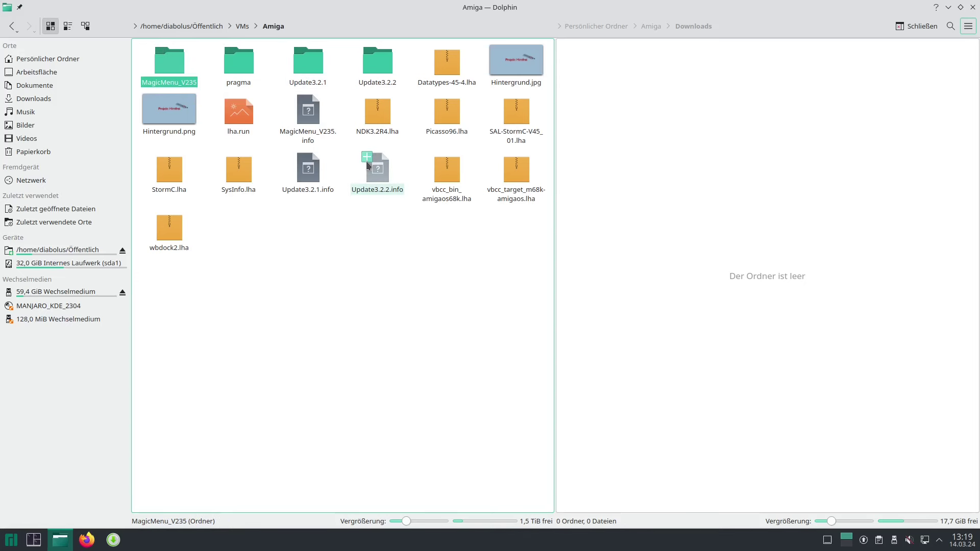
left_click(307, 62, "ctrl")
left_click(373, 66, "ctrl")
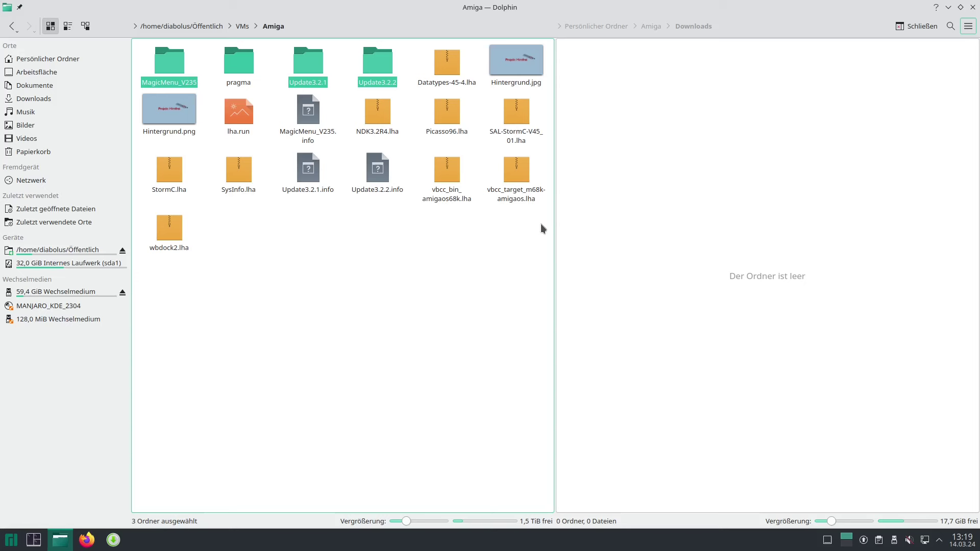
left_click(238, 113, "ctrl")
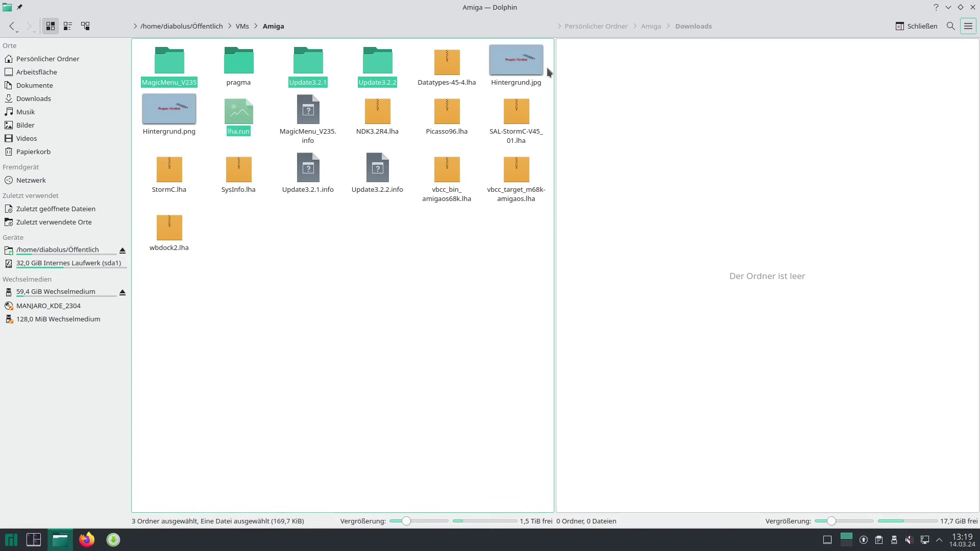
left_click(530, 60, "ctrl")
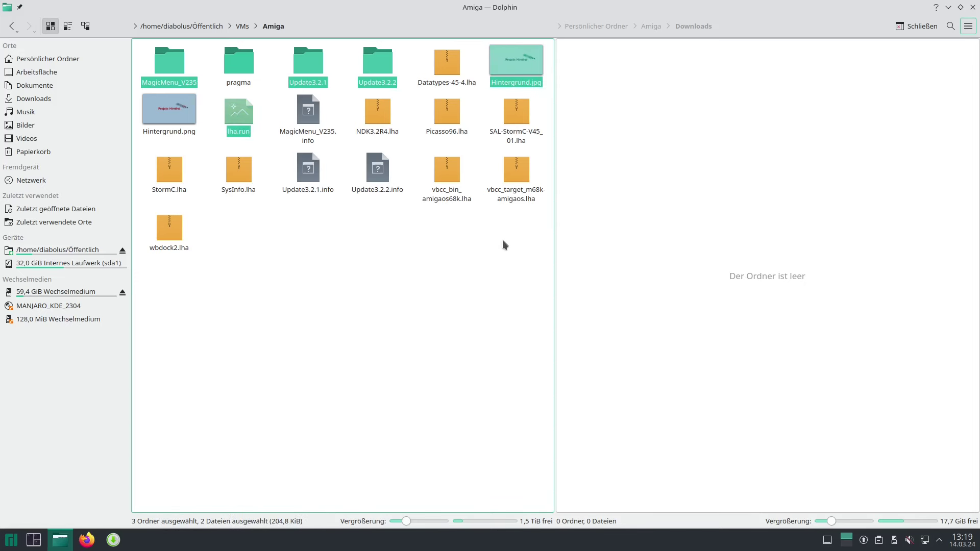
left_click(447, 112, "ctrl")
left_click_drag(236, 116, 725, 212)
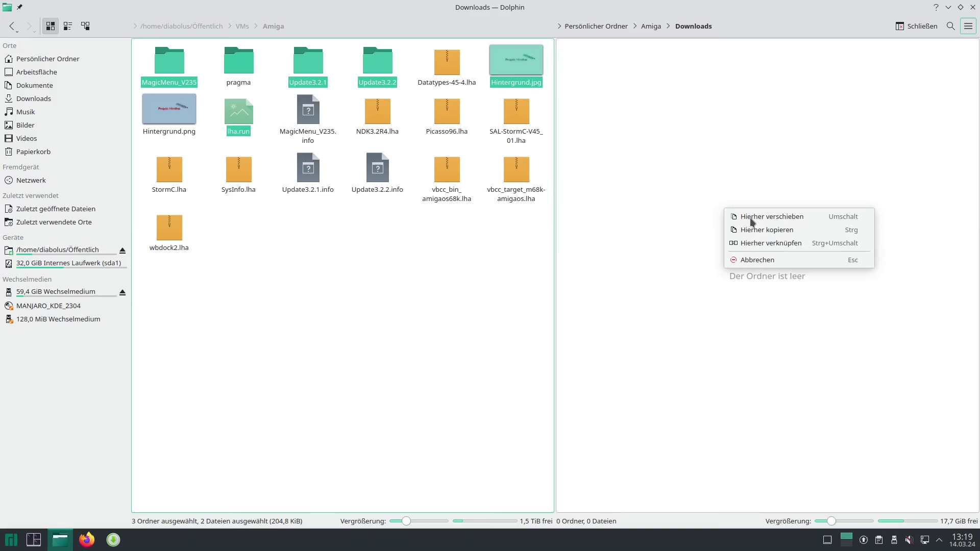
left_click(766, 231)
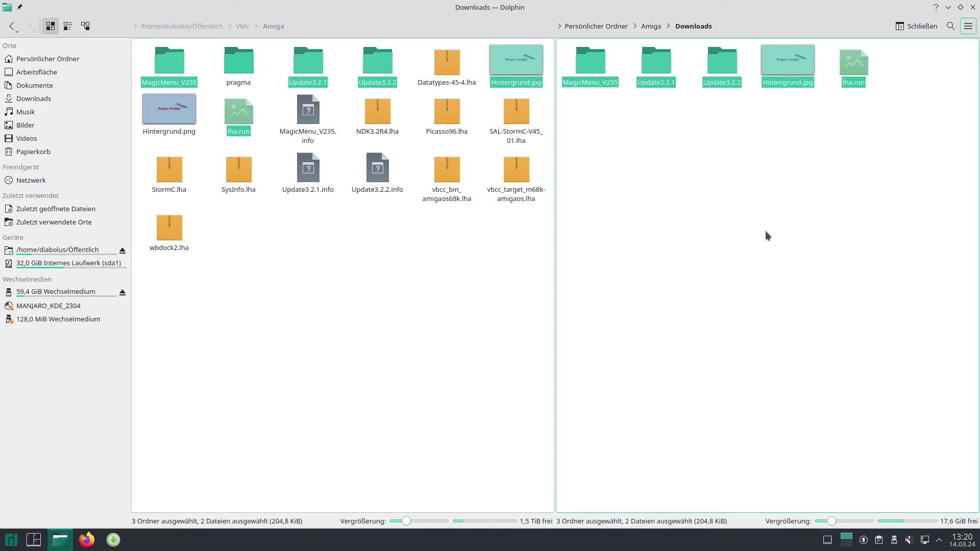
Step: Copy MagicMenu_V235.info, Update3.2.1.info and Update3.2.2.info from the Amiga folder in VMs into the Downloads folder
left_click(288, 169)
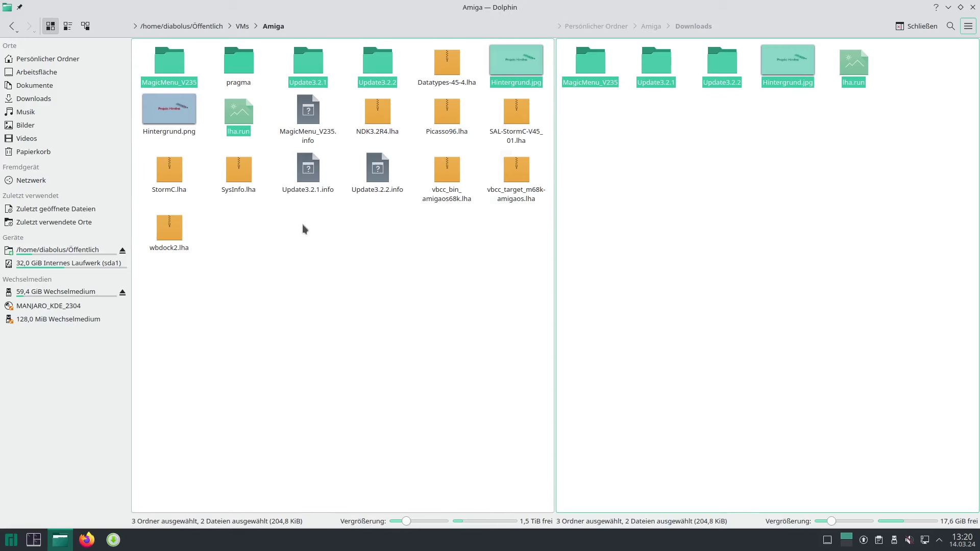
left_click(309, 117)
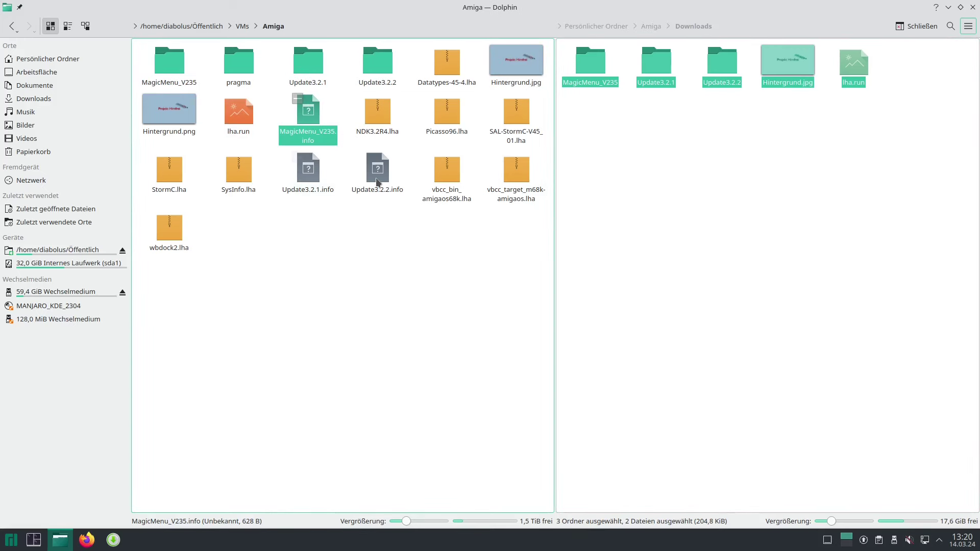
left_click(301, 182, "ctrl")
left_click(394, 196, "ctrl")
left_click_drag(393, 196, 700, 257)
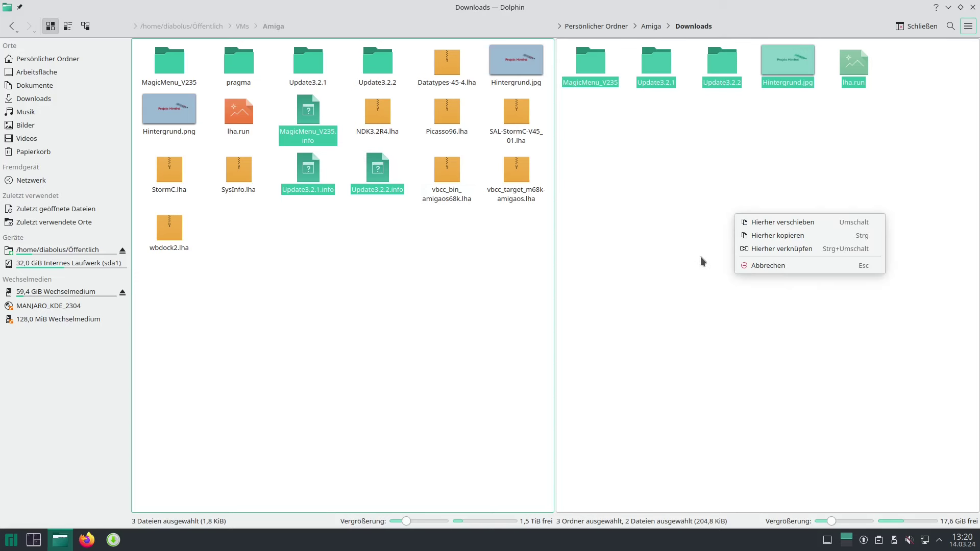
left_click(786, 237)
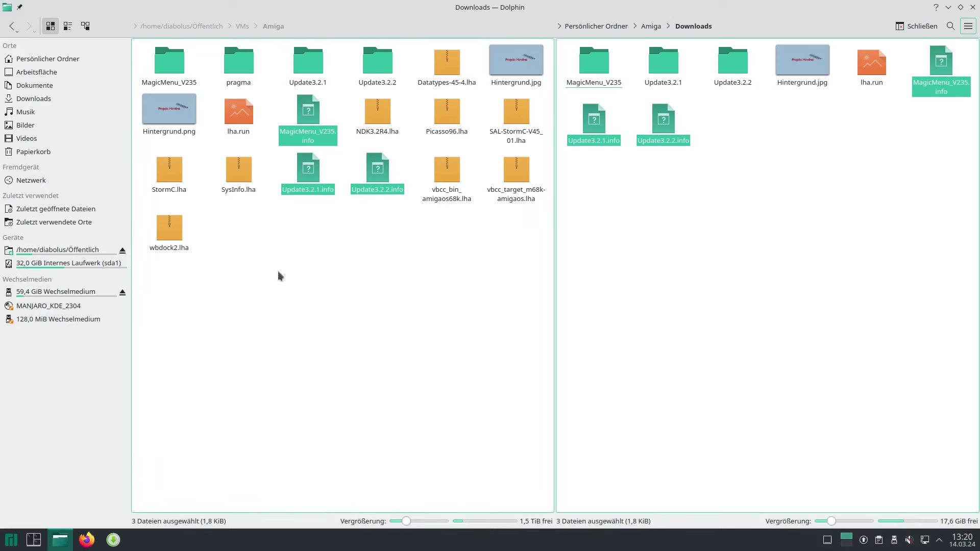
Step: Extract the SysInfo folder and SysInfo.info from SysInfo.lha into the Downloads folder and close the archive
double_click(240, 173)
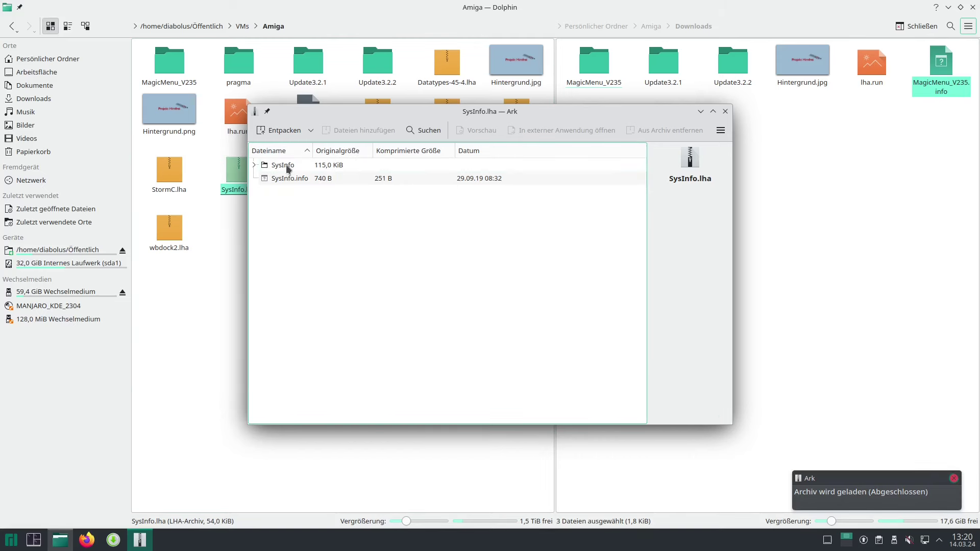
left_click(293, 166)
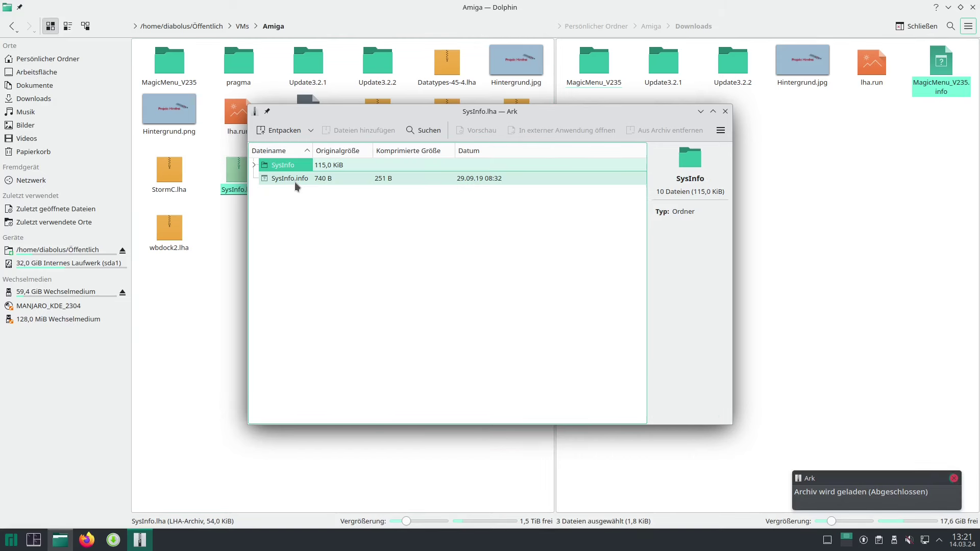
left_click(286, 179, "shift")
left_click_drag(286, 179, 812, 293)
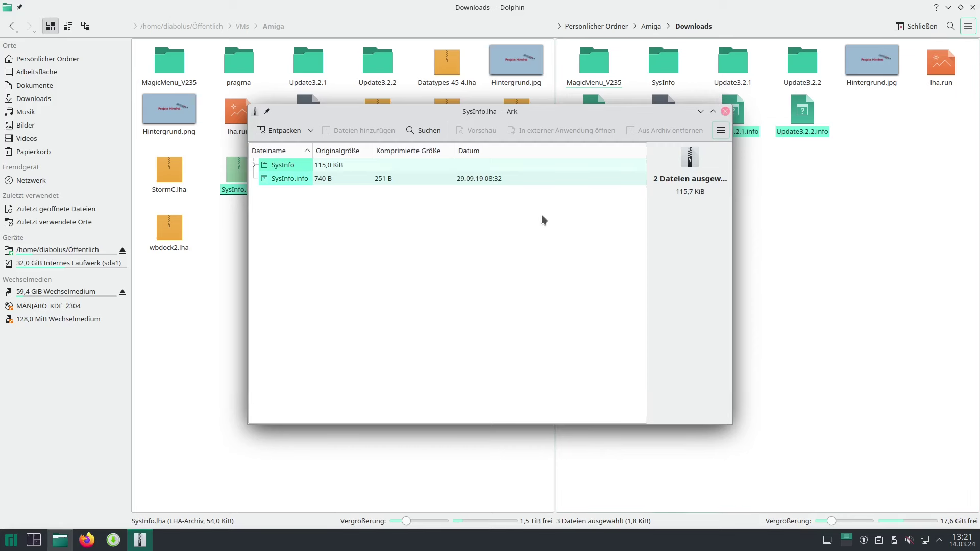
key("ctrl+q")
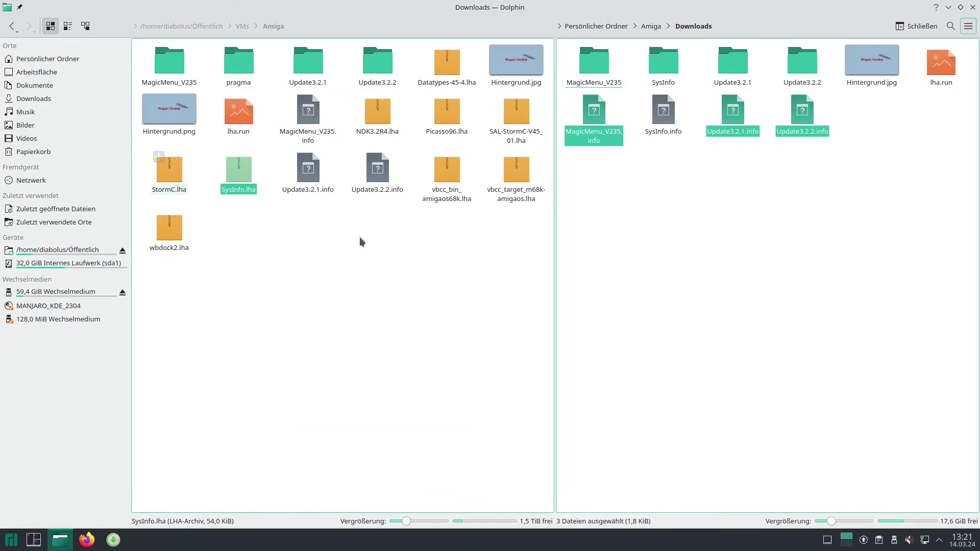
Step: Extract Picasso96Install.info and the Picasso96Install folder from Picasso96.lha into the Downloads folder and close the archive
left_click(447, 118)
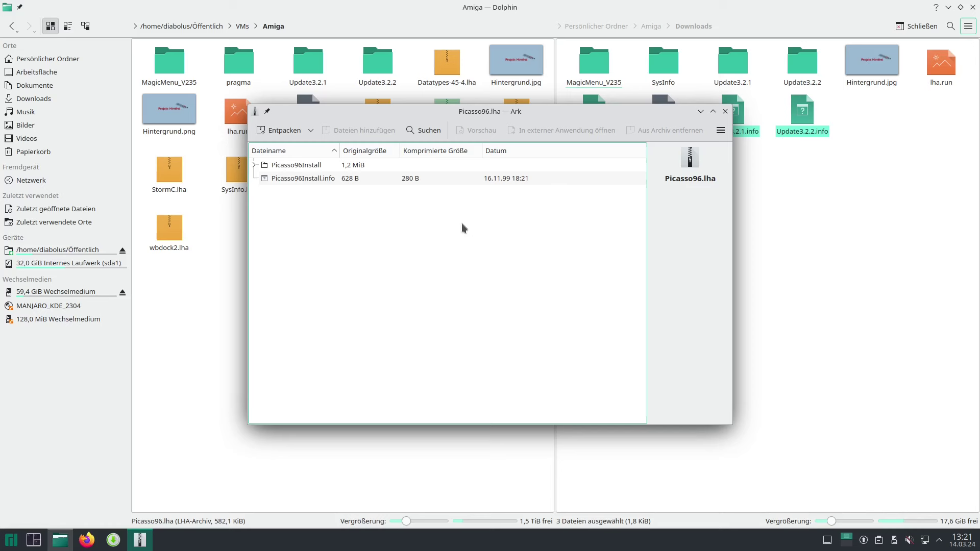
key("ctrl+a")
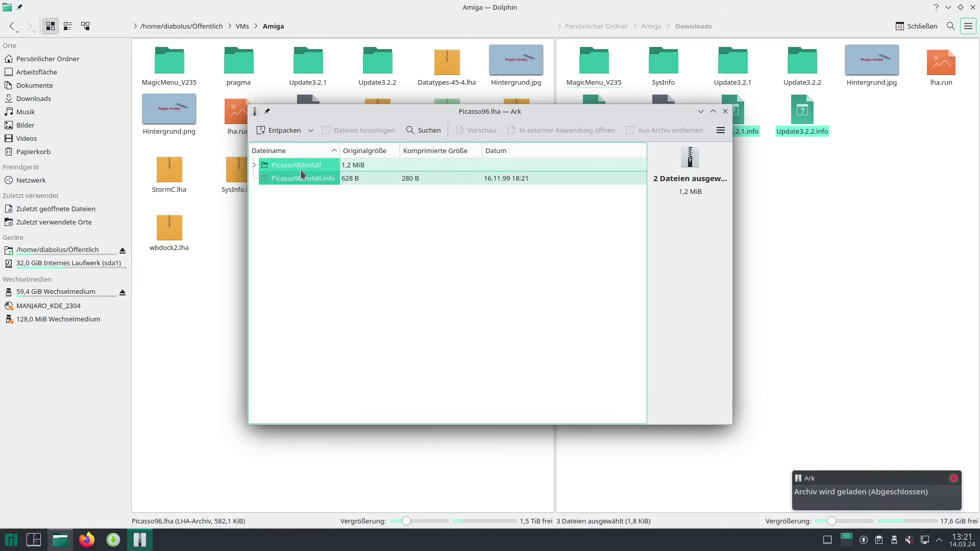
left_click_drag(303, 174, 843, 225)
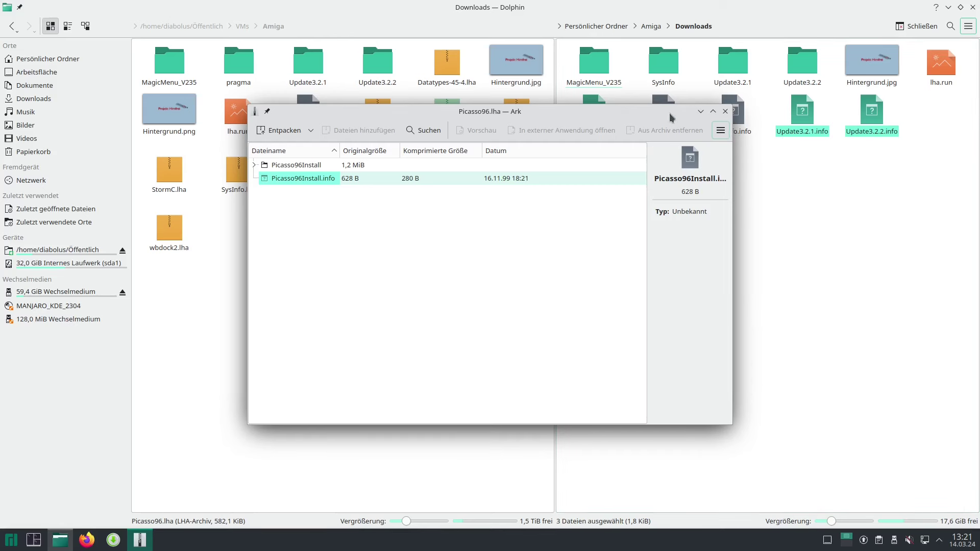
left_click_drag(651, 115, 714, 220)
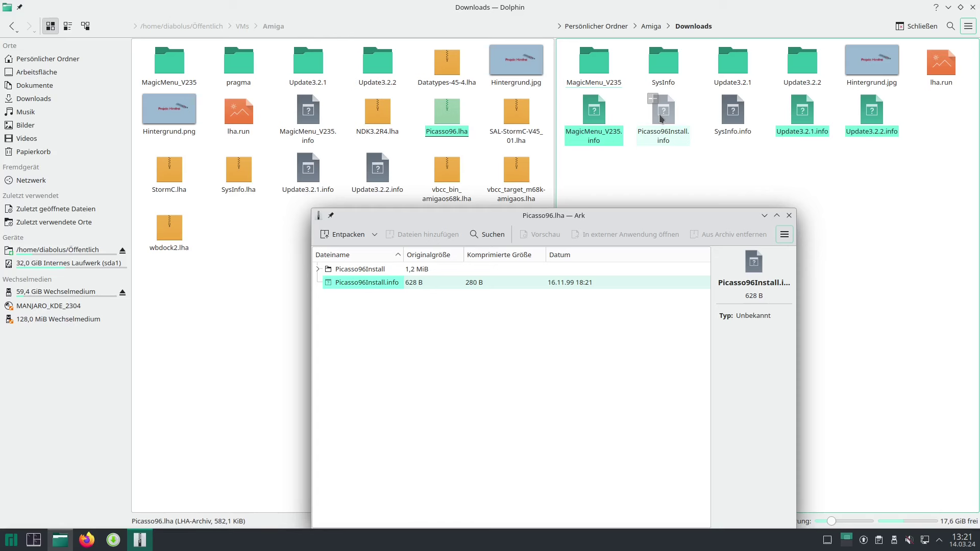
left_click(804, 158)
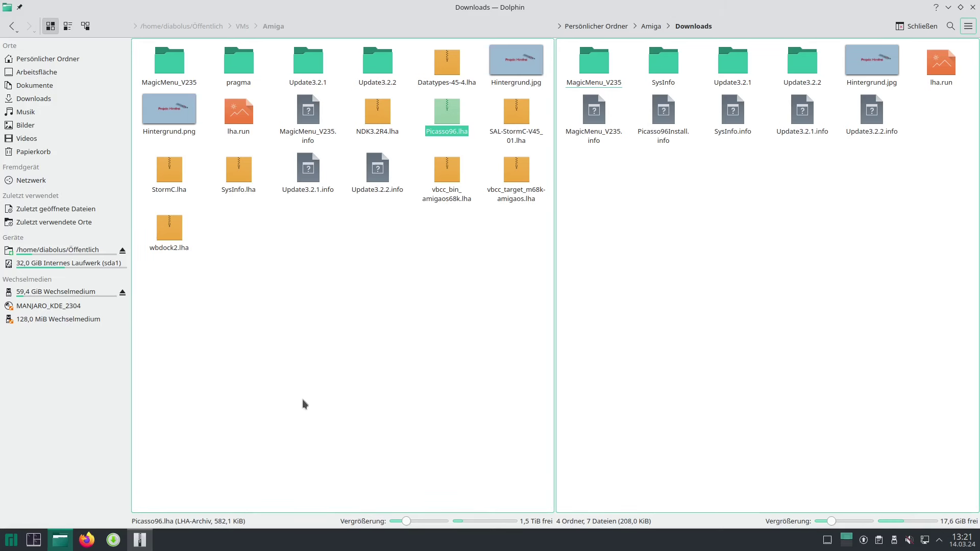
left_click(140, 540)
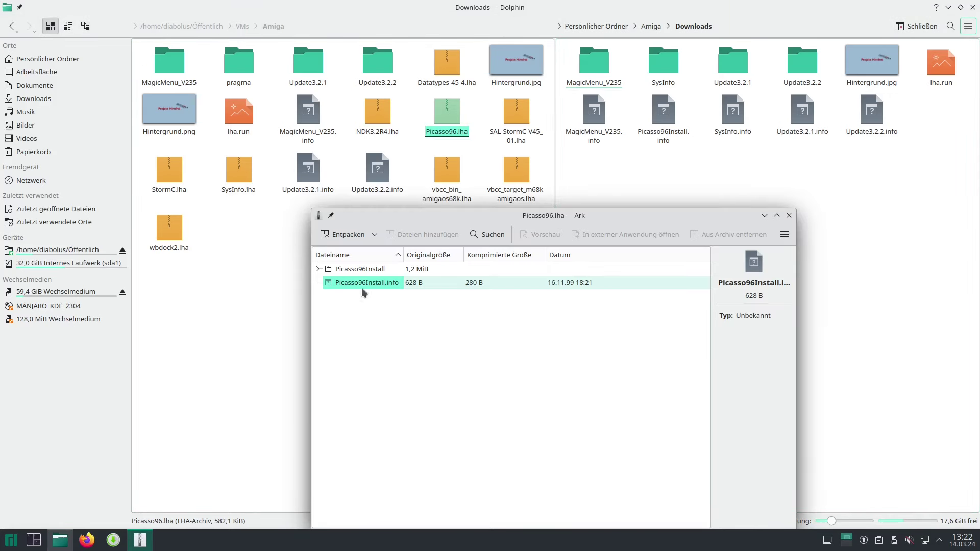
left_click(396, 273)
left_click_drag(397, 274, 779, 179)
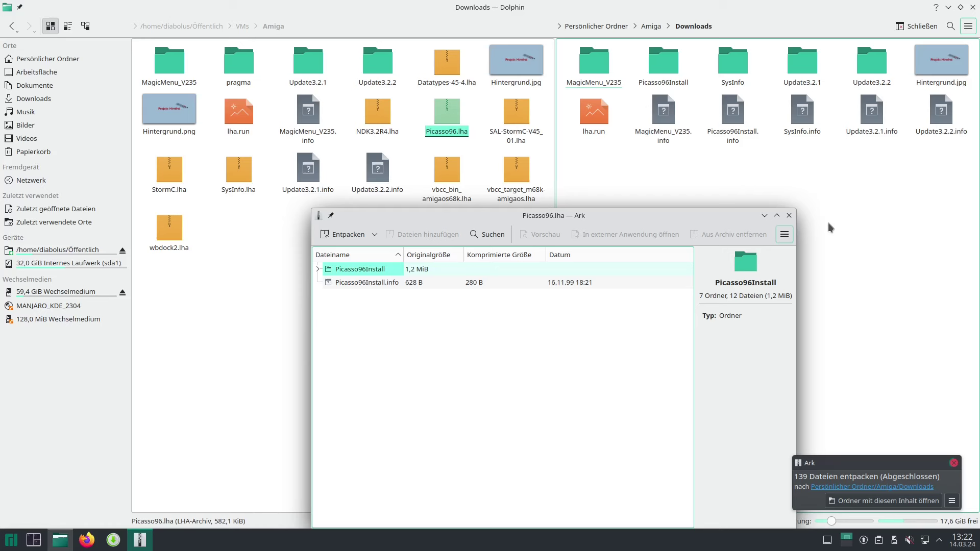
left_click(789, 216)
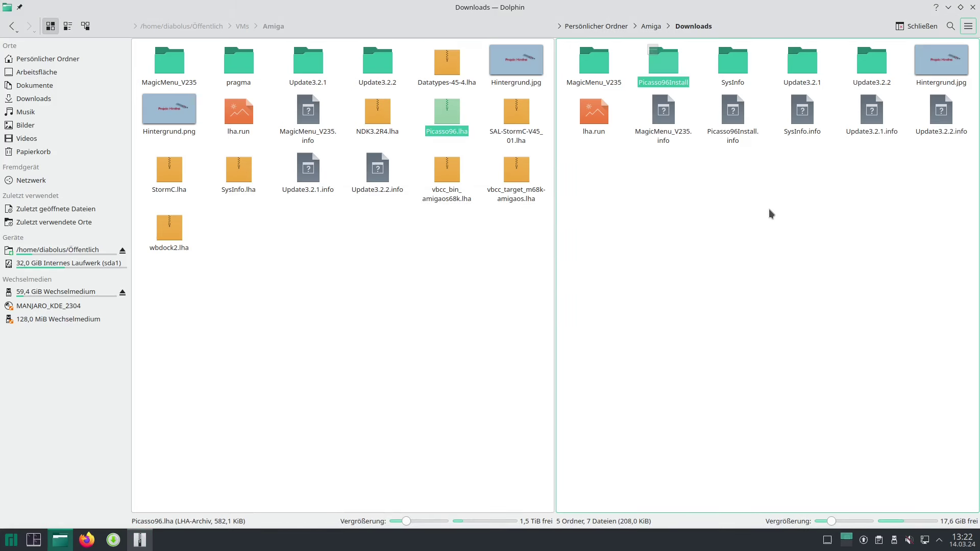
left_click(139, 542)
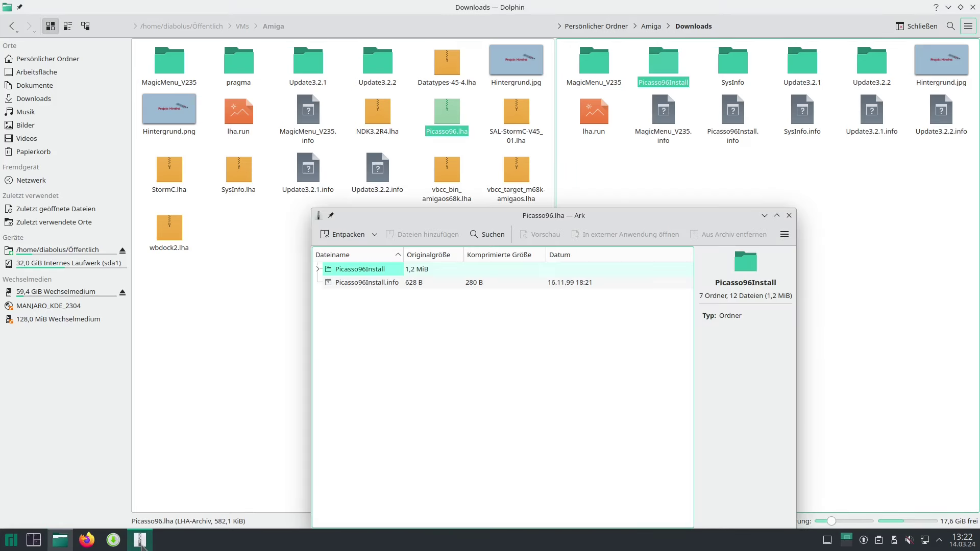
left_click(789, 215)
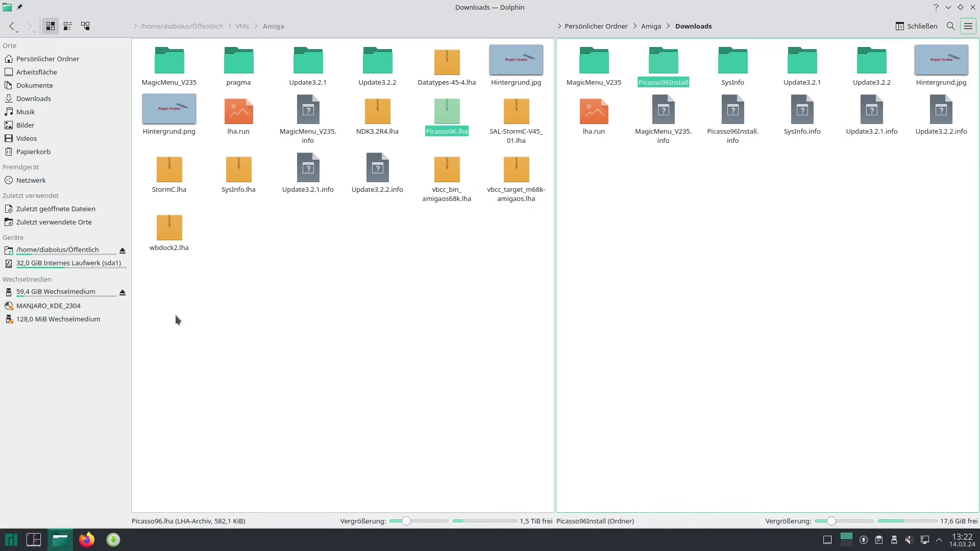
Step: Extract the WBDock2 folder and WBDock2.info from wbdock2.lha into the Downloads folder, closing the archive and the file manager
left_click(173, 232)
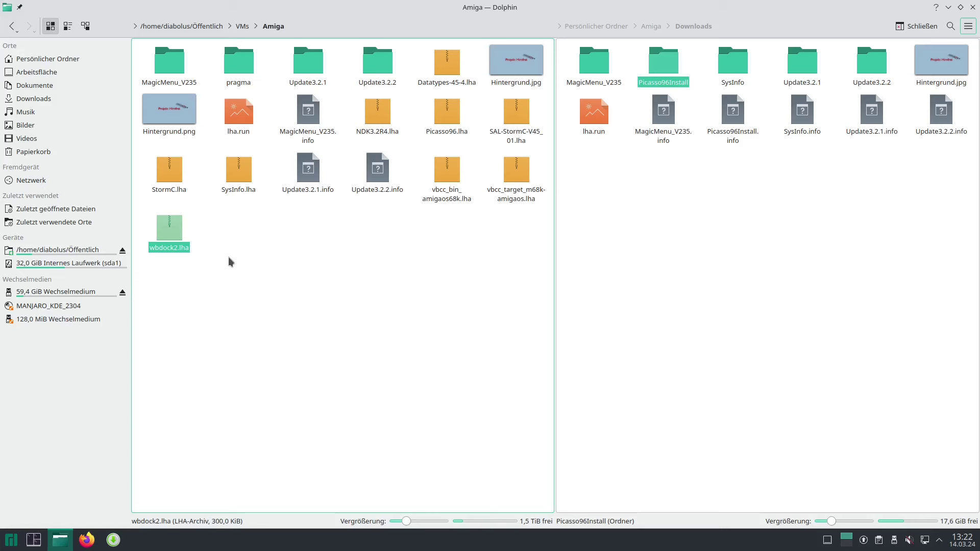
double_click(176, 237)
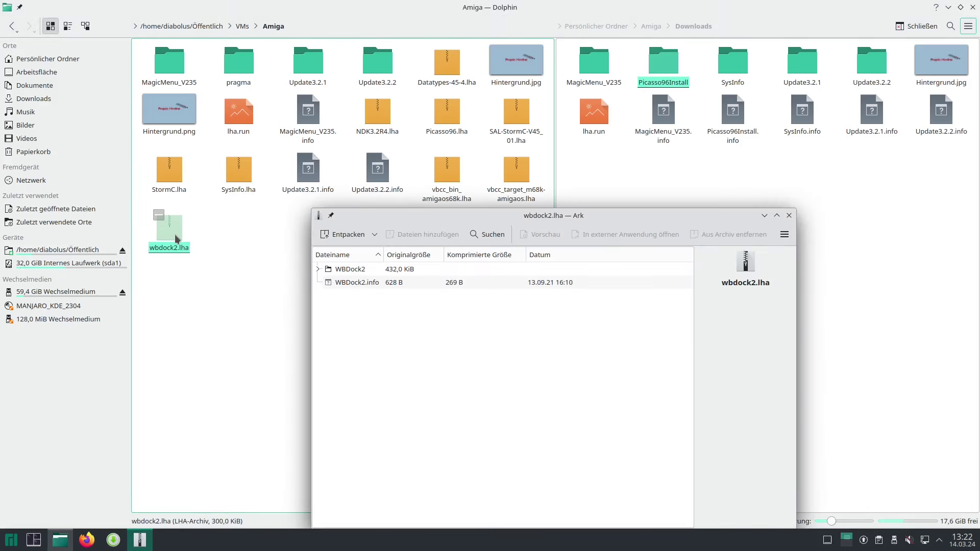
key("ctrl+a")
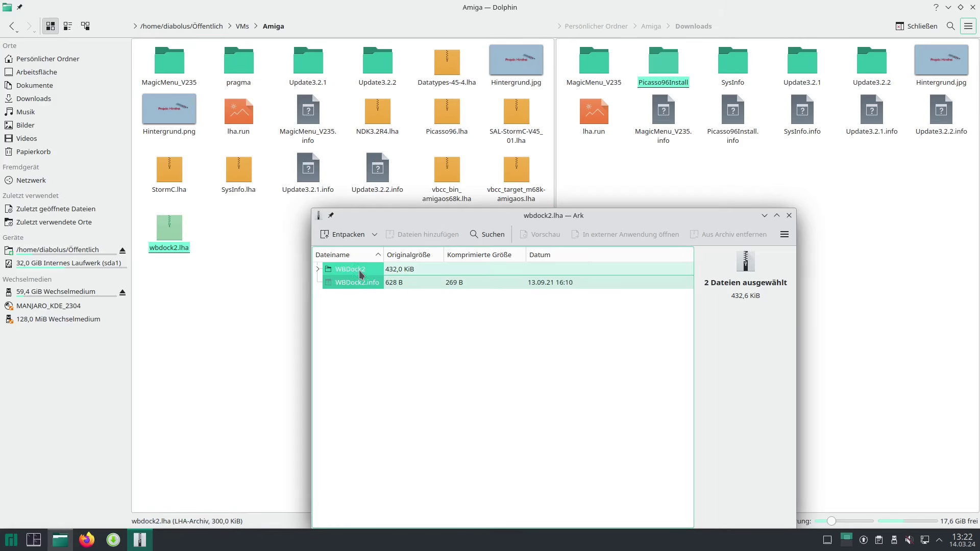
left_click_drag(360, 274, 621, 173)
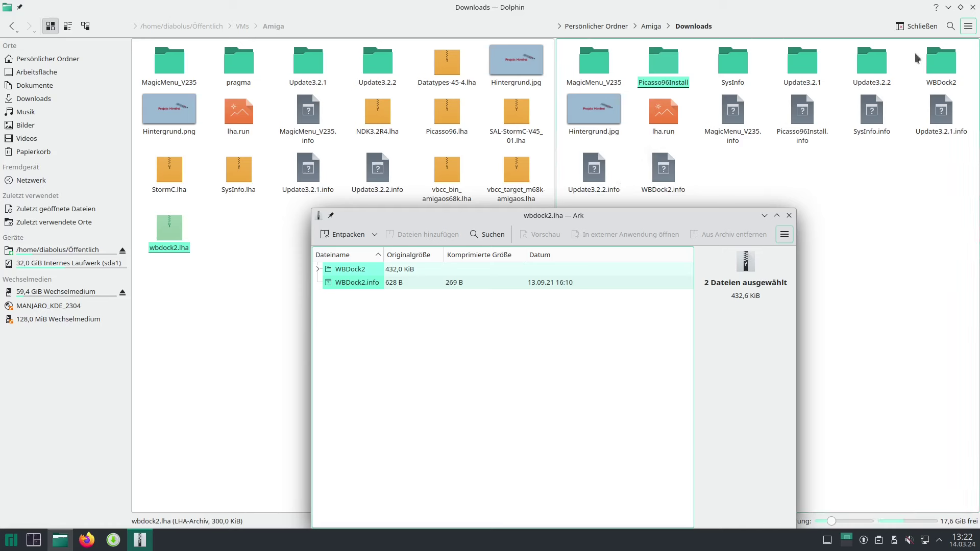
left_click(789, 215)
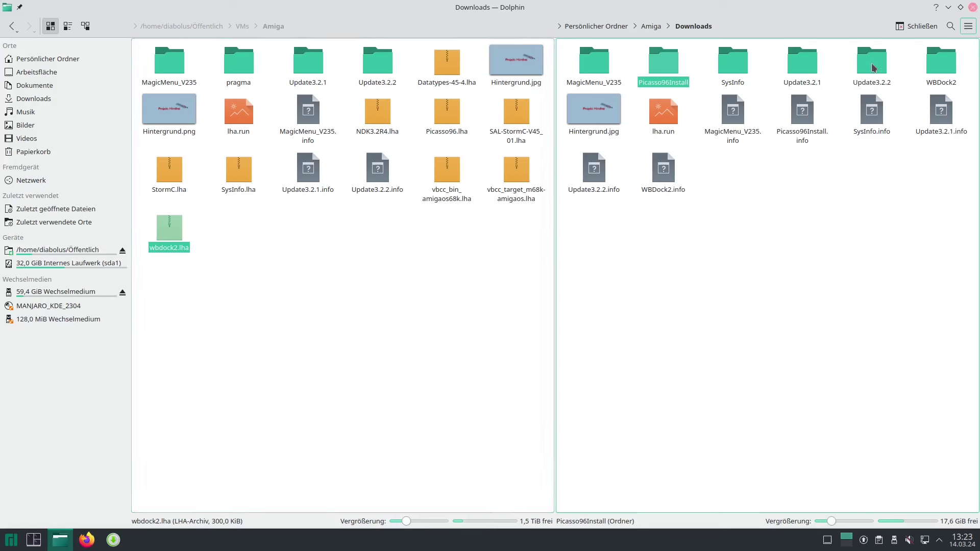
key("ctrl+q")
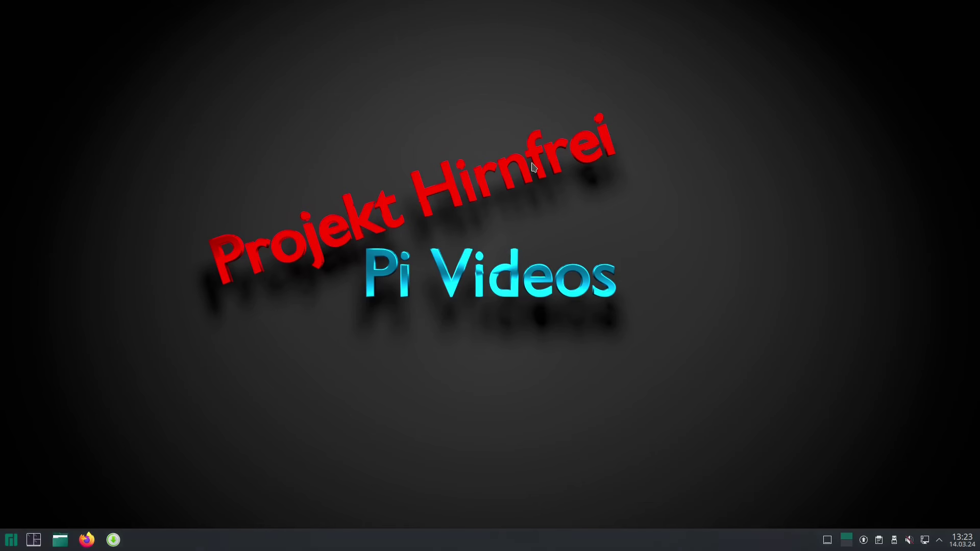
Step: Try to start the file manager as root from a terminal with "sudo dolphin", entering the account password
left_click(32, 543)
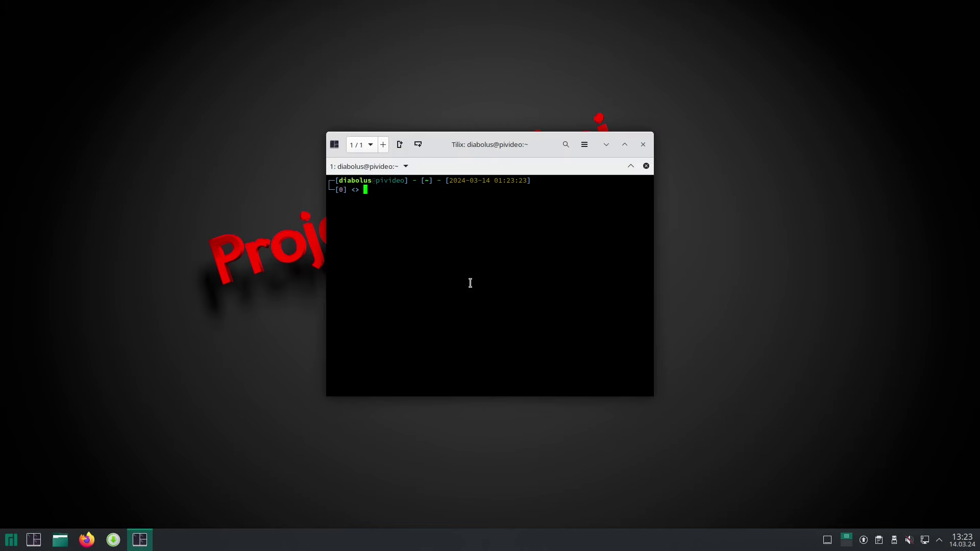
type("sudo -thumb")
key("BackSpace")
key("BackSpace")
key("BackSpace")
key("BackSpace")
key("BackSpace")
key("BackSpace")
type("dolphin")
key("Return")
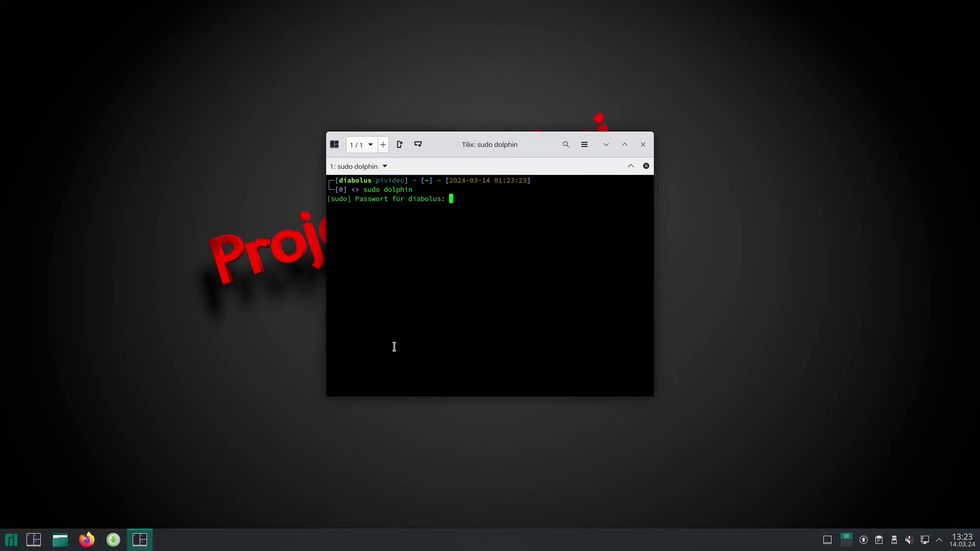
key("Return")
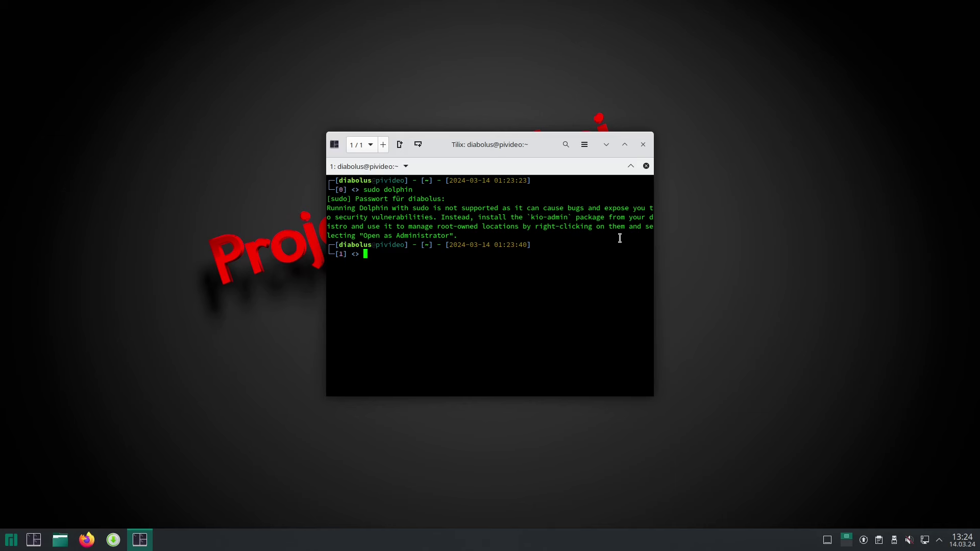
Step: Install the kio-admin package with "sudo pacman -S kio-admin" and accept the installation
type("sudo pacman -S kio-admin")
key("Return")
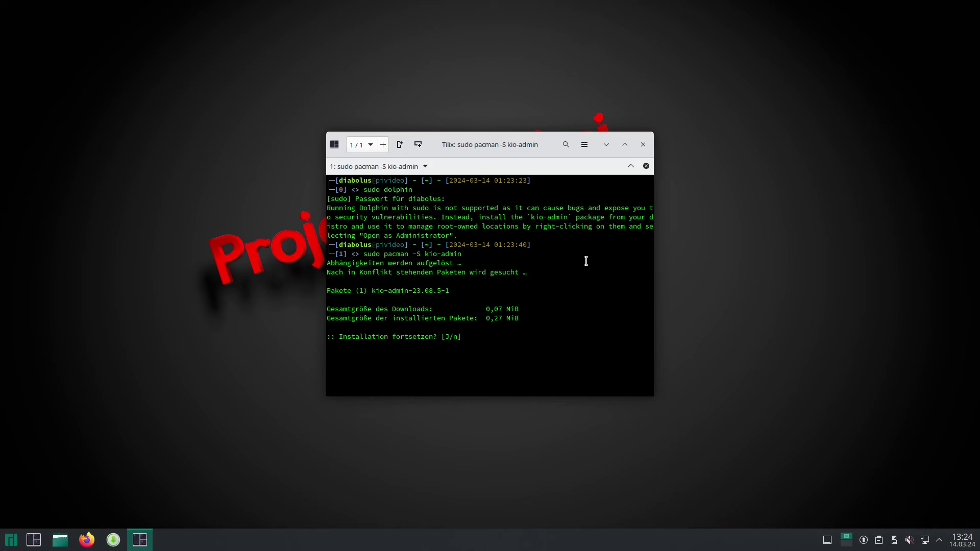
key("Return")
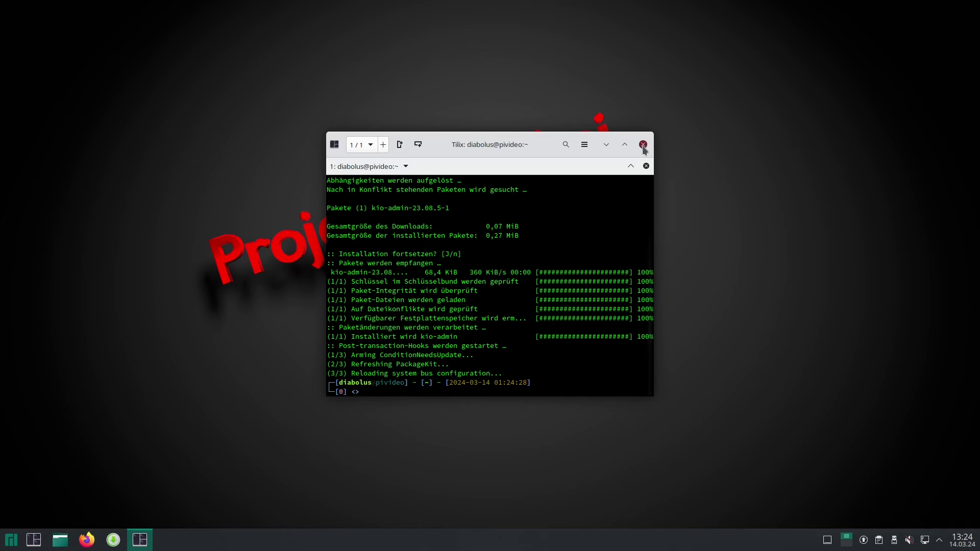
Step: Switch to Dolphin, open the 59,4 GiB removable drive as administrator with the account password, and enter its mnt folder
left_click(60, 540)
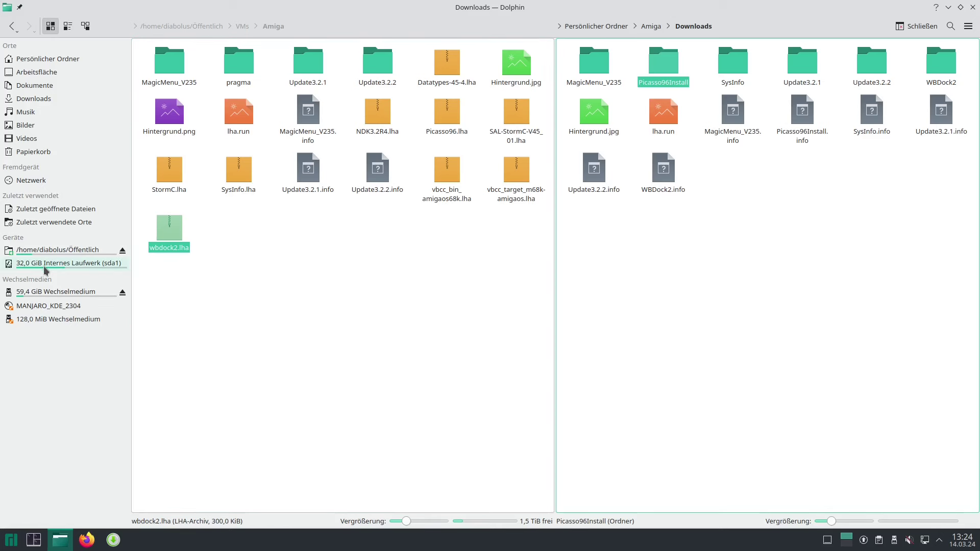
left_click(50, 294)
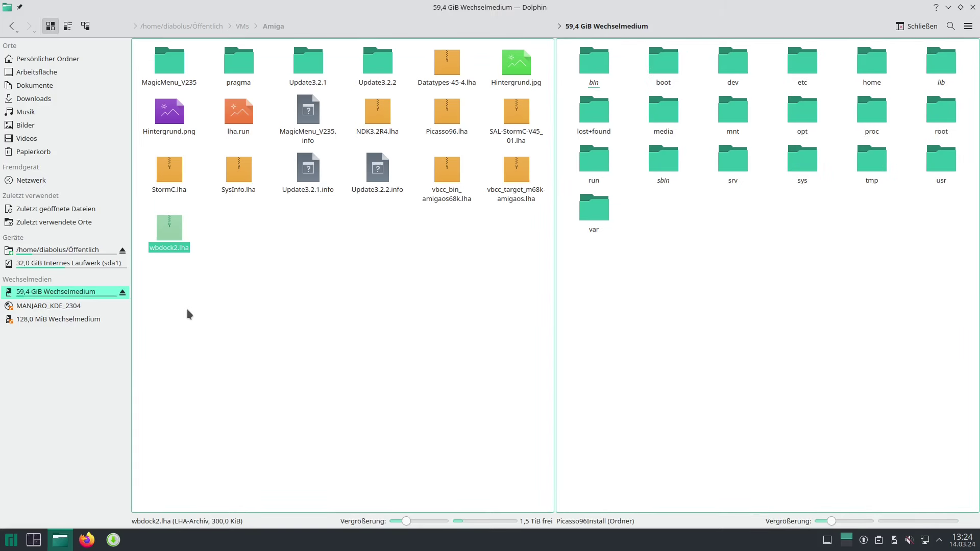
right_click(740, 304)
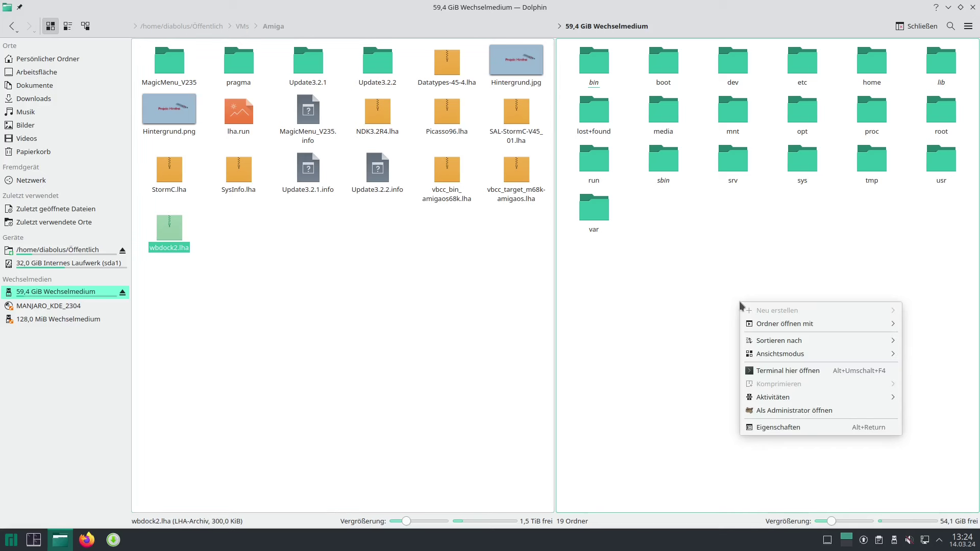
left_click(832, 409)
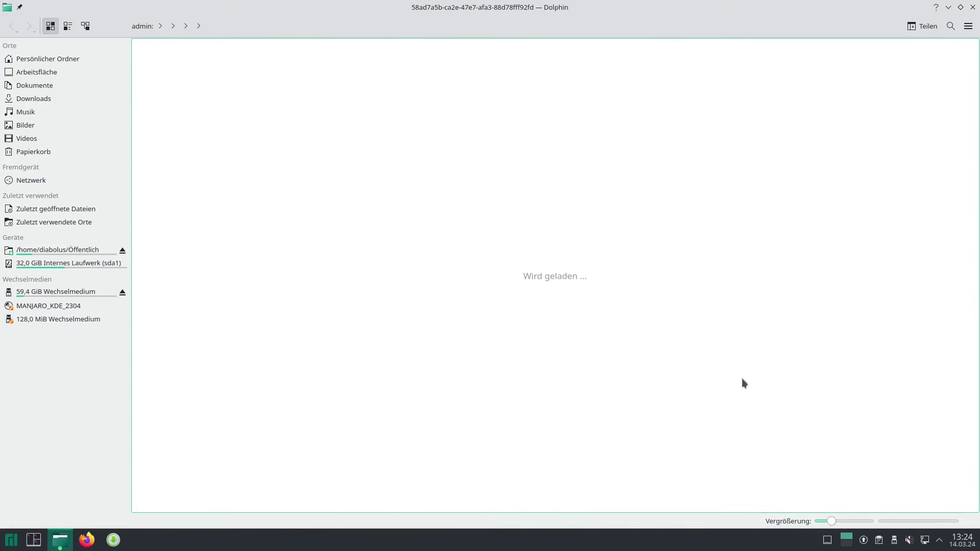
type("********")
key("Return")
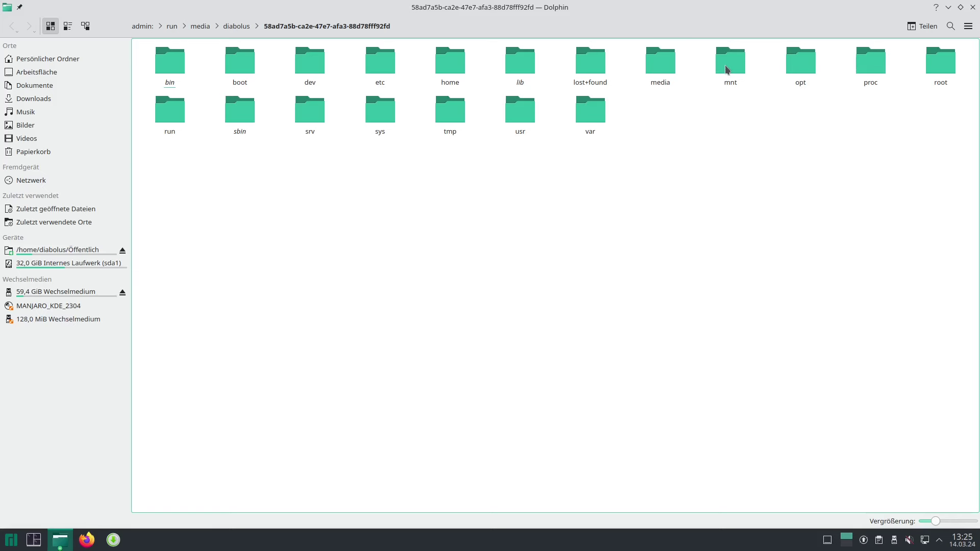
left_click(740, 79)
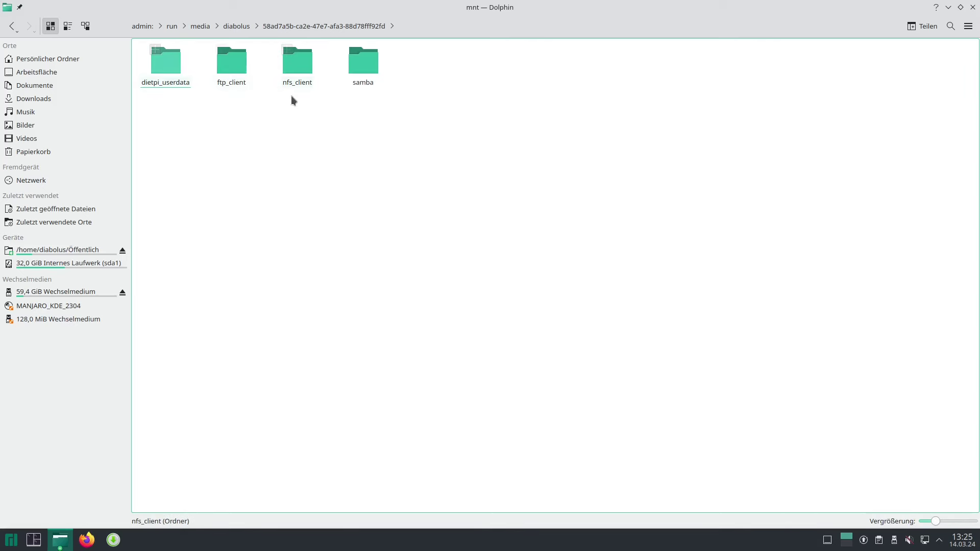
Step: Open the amiberry folder inside dietpi_userdata on the removable drive and split the file view into two panes
key("Return")
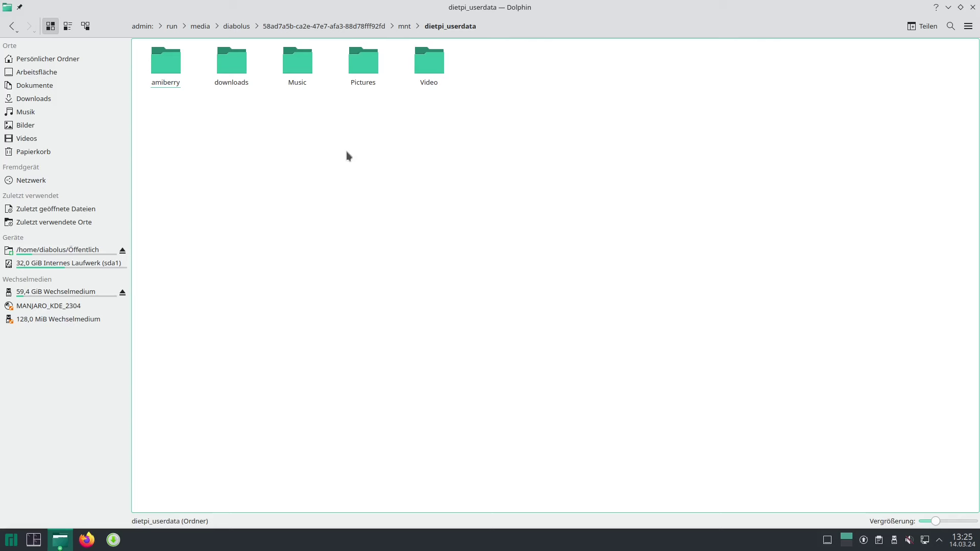
left_click(174, 76)
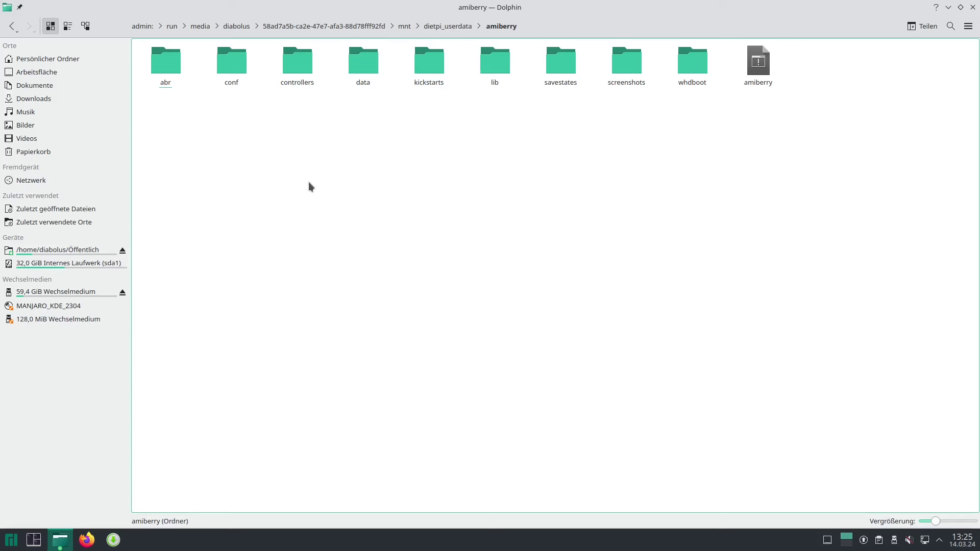
key("F3")
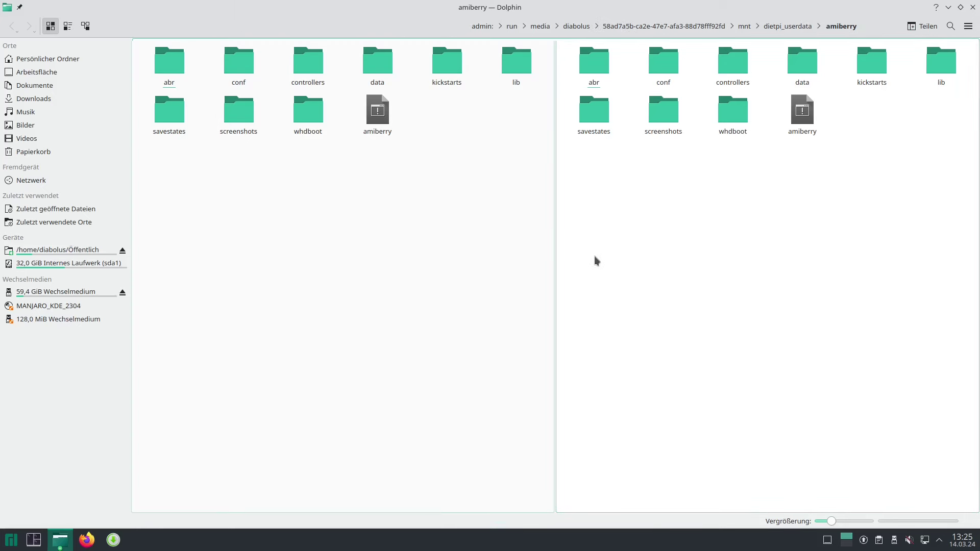
key("F3")
key("F3")
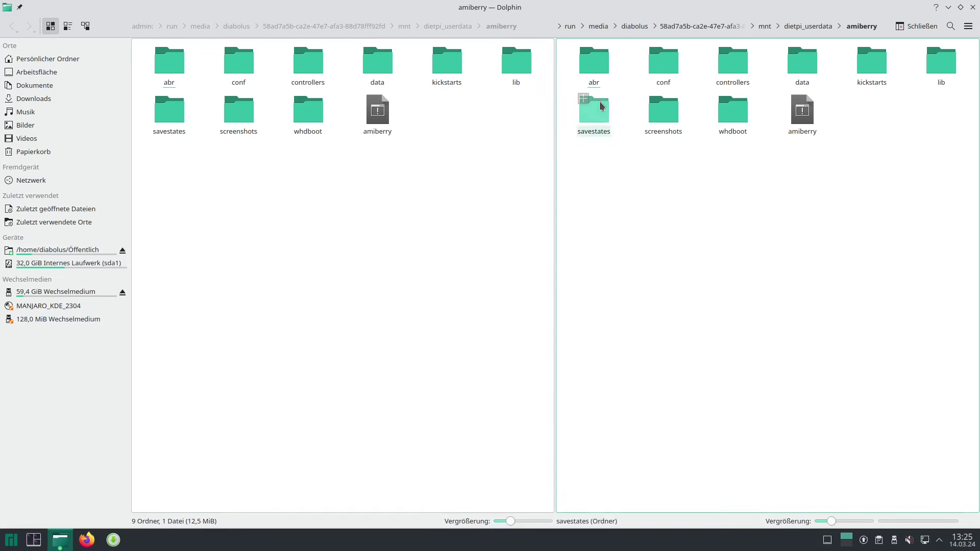
Step: Show the home folder's Amiga/ROMs folder in the second pane
key("Down")
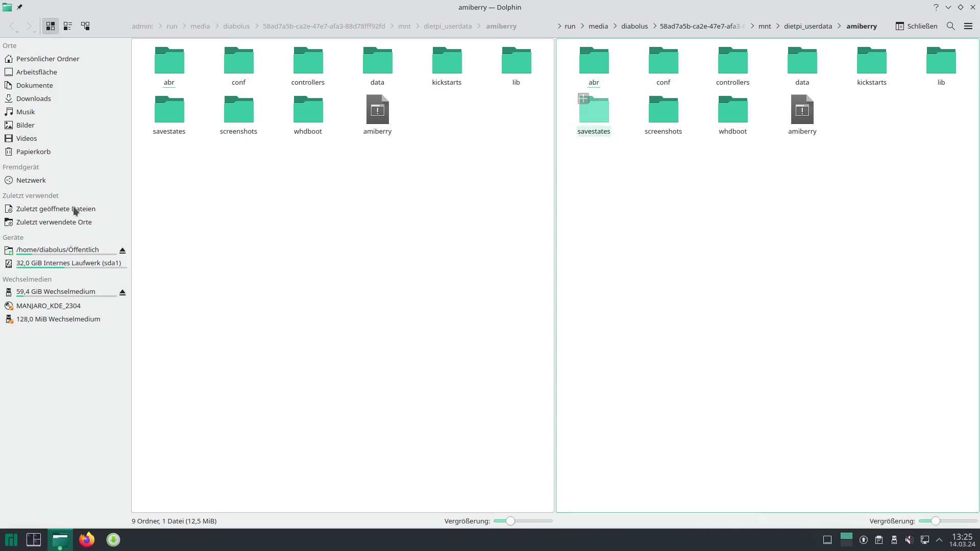
key("alt+Home")
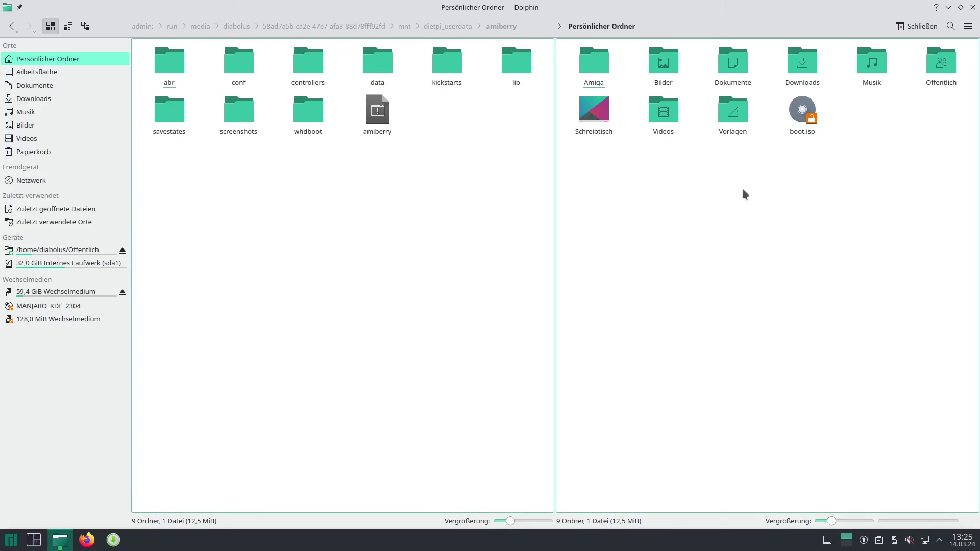
left_click(576, 58)
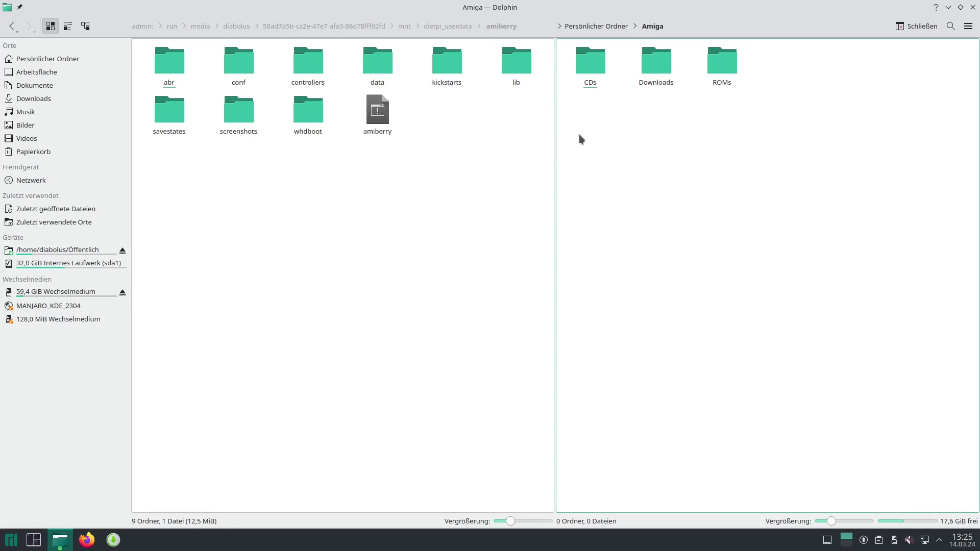
left_click(717, 64)
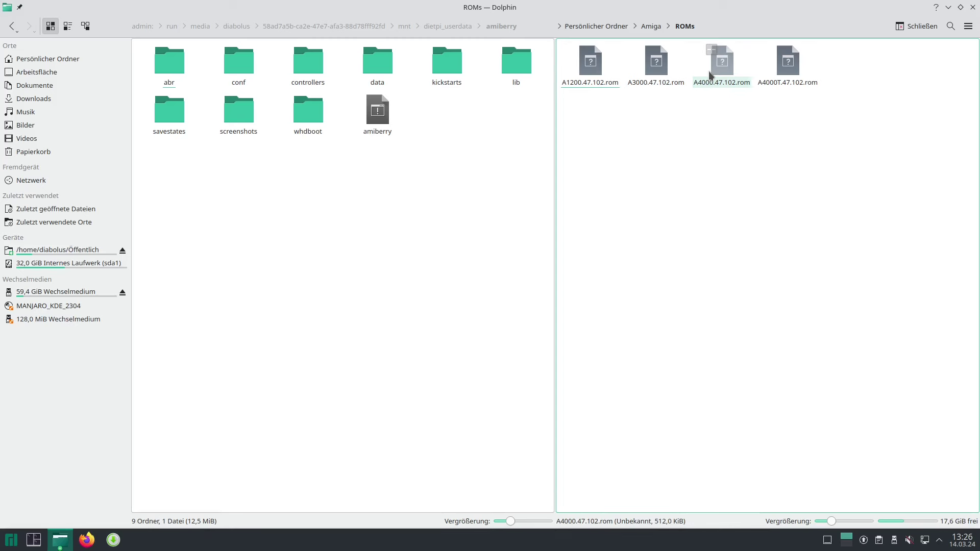
Step: Copy all four ROM files, A1200, A3000, A4000 and A4000T.47.102.rom, into amiberry's kickstarts folder and clear the selections
key("ctrl+a")
left_click_drag(713, 73, 327, 127)
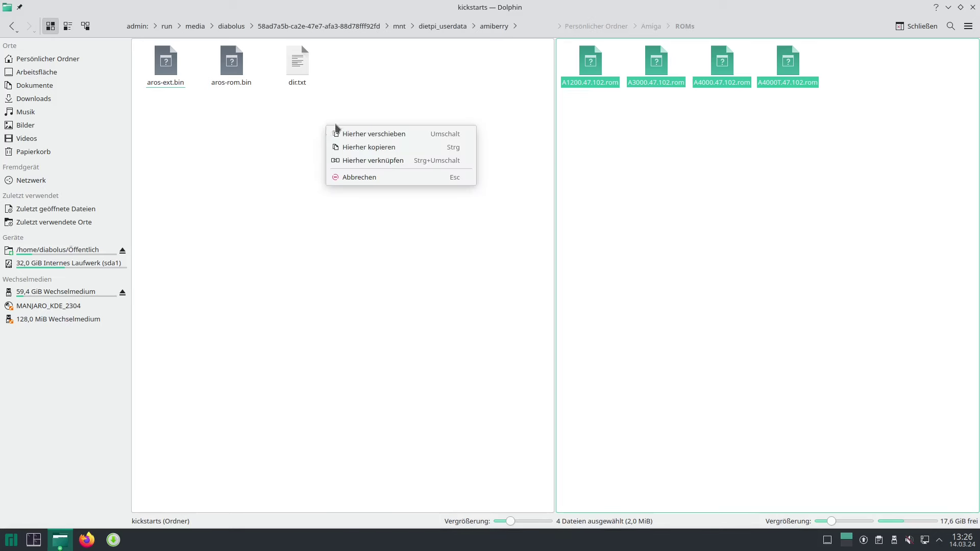
left_click(352, 147)
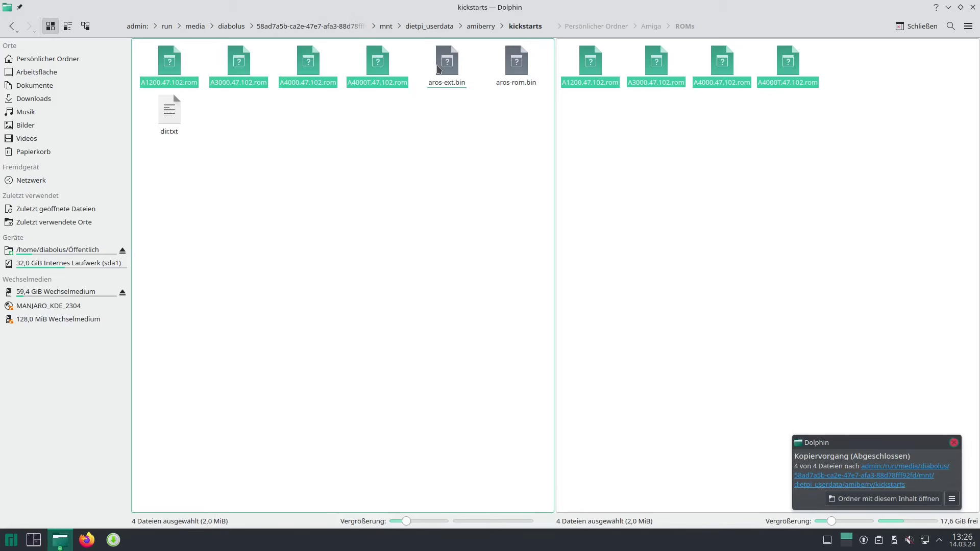
left_click(369, 176)
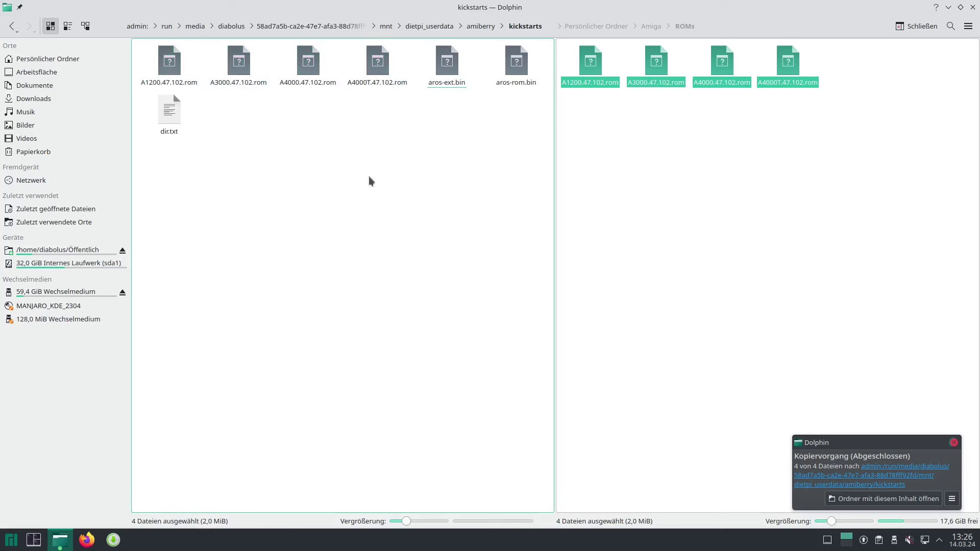
left_click(668, 155)
left_click(657, 155)
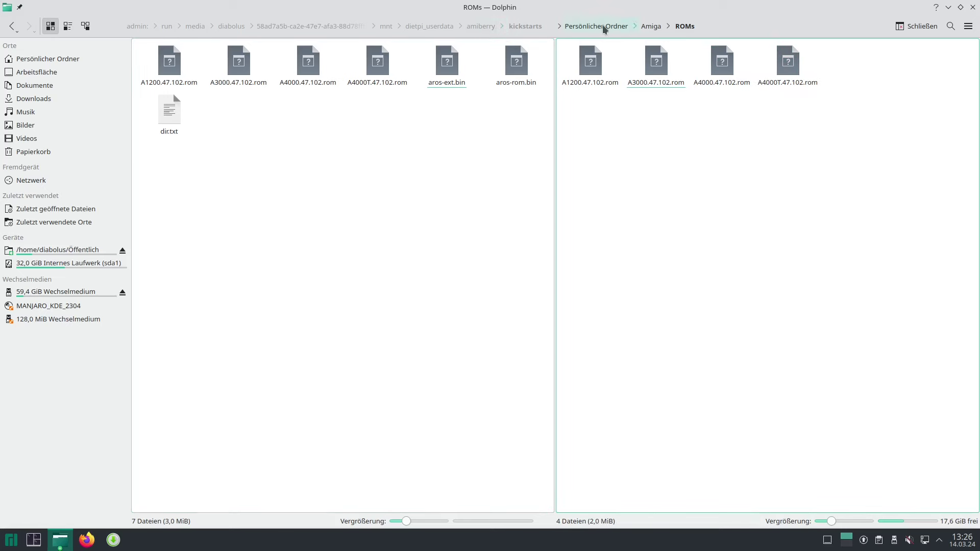
Step: Copy the CDs and Downloads folders from the home folder's Amiga folder into the amiberry folder on the removable drive
left_click(651, 26)
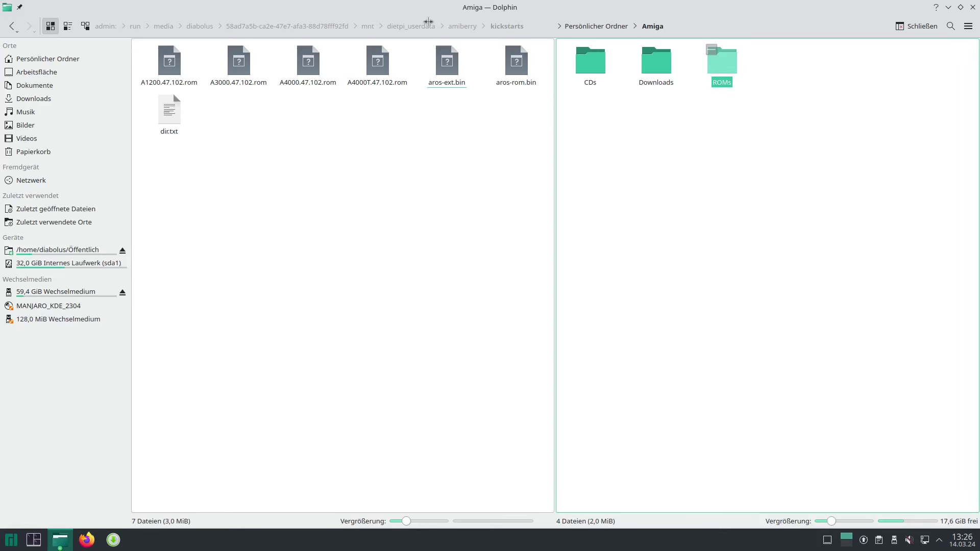
left_click(459, 26)
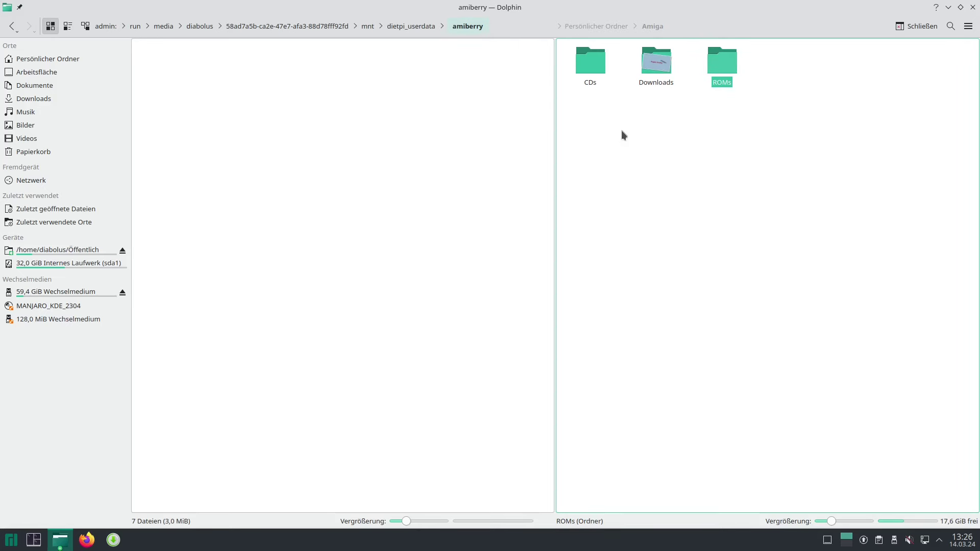
left_click(682, 57)
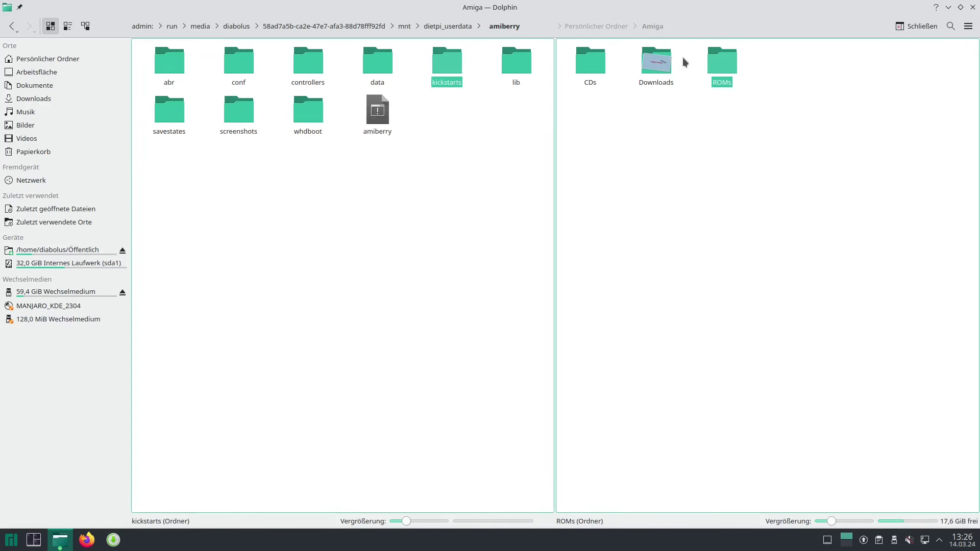
left_click_drag(683, 58, 662, 62)
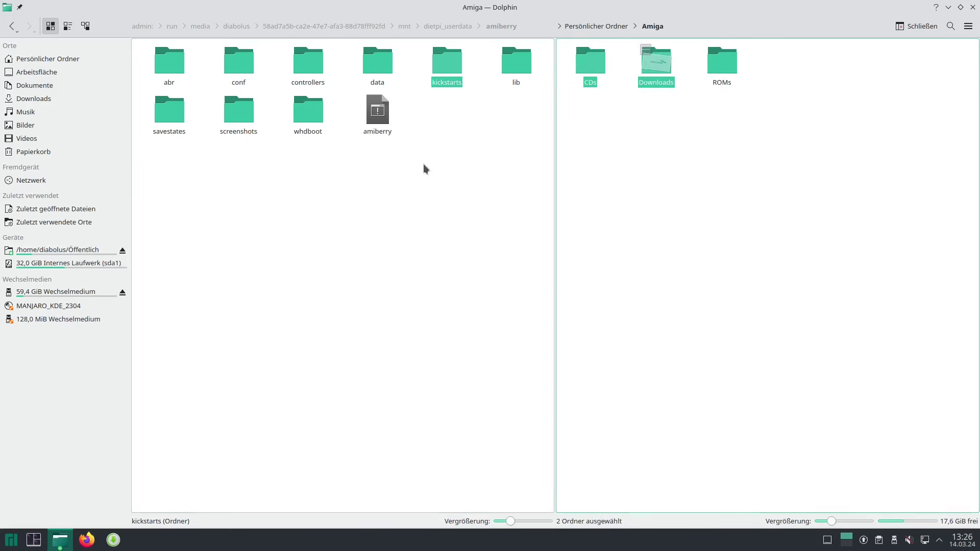
left_click_drag(424, 163, 424, 164)
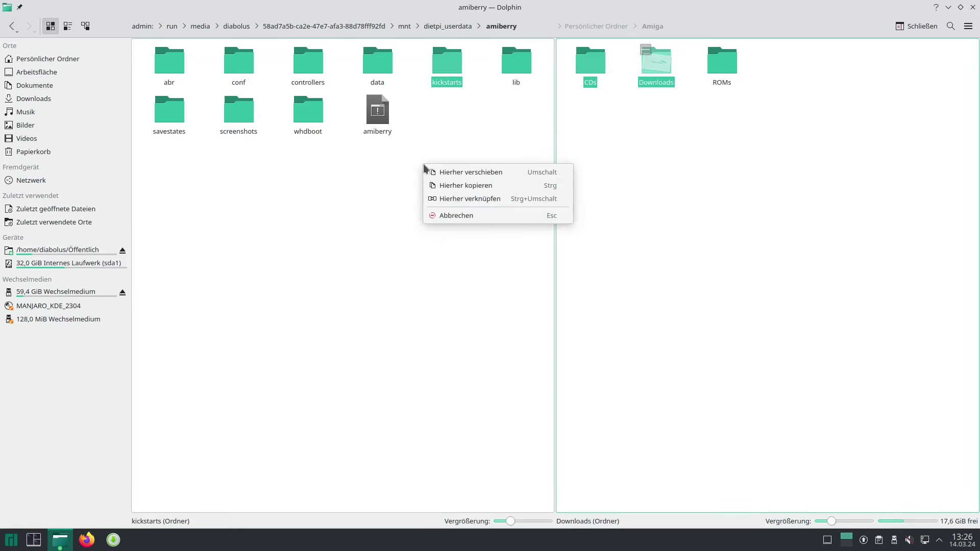
left_click(451, 186)
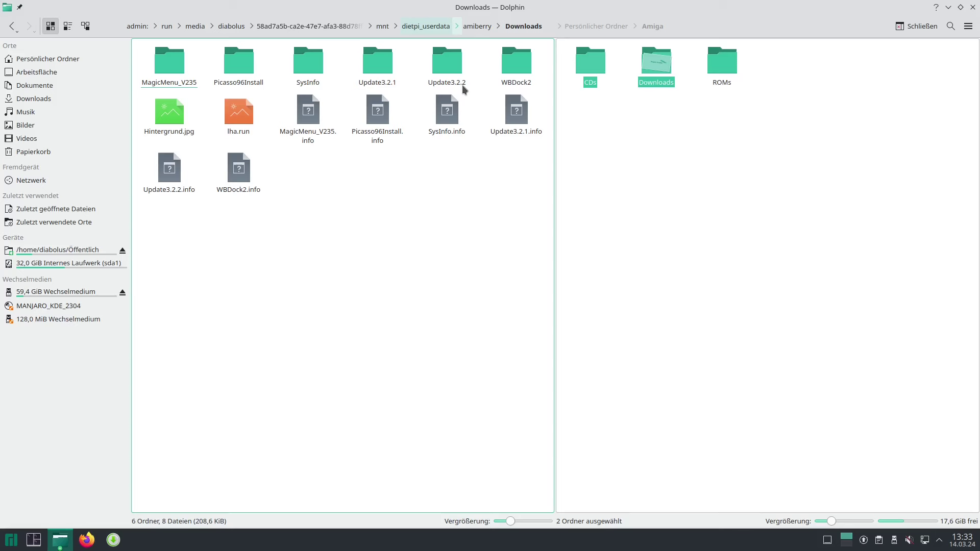
Step: Return to the amiberry folder on the removable drive and create a new folder named adfs in it
left_click(457, 26)
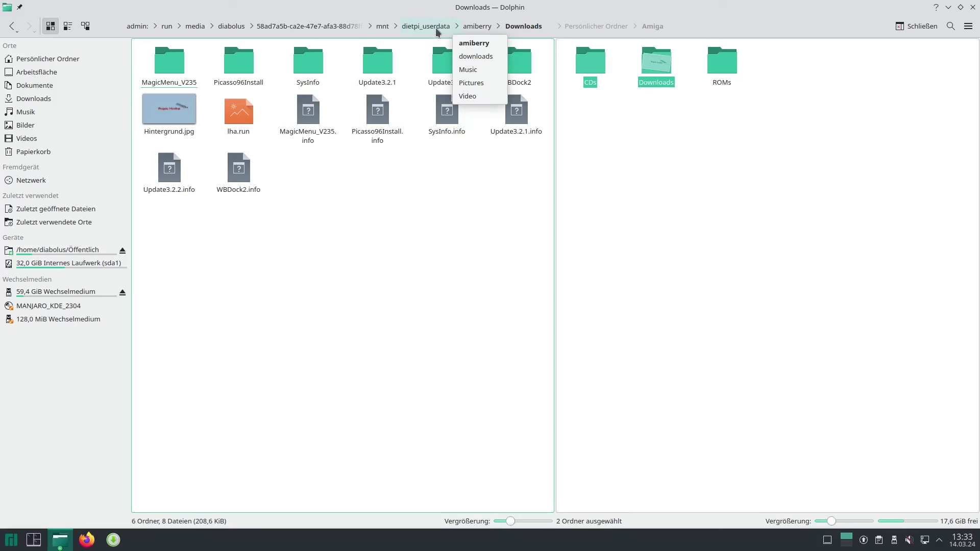
left_click(436, 29)
left_click(482, 26)
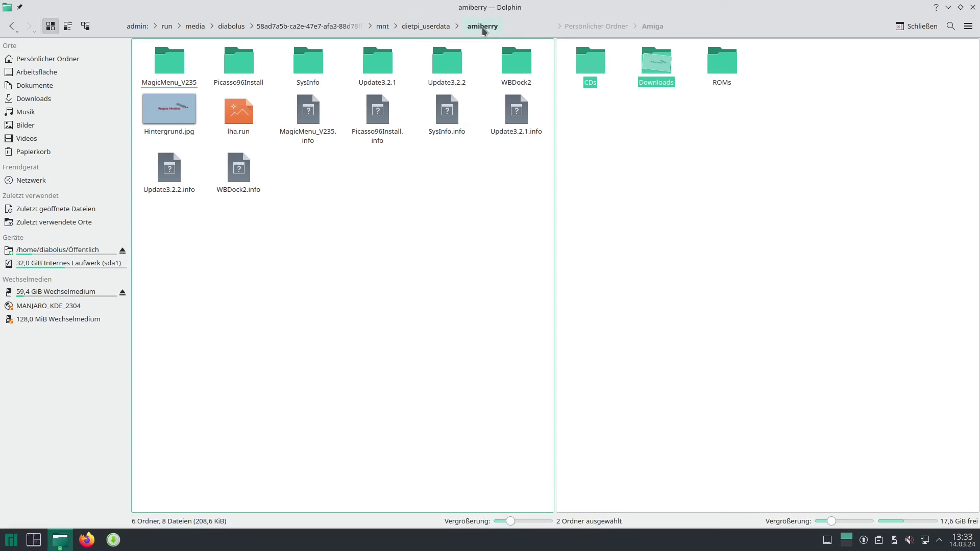
right_click(349, 189)
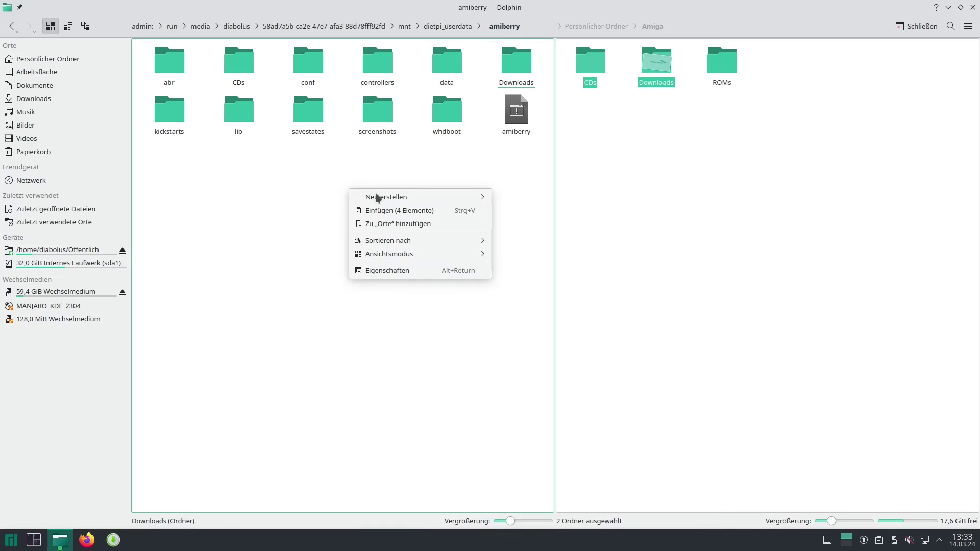
mouse_move(382, 200)
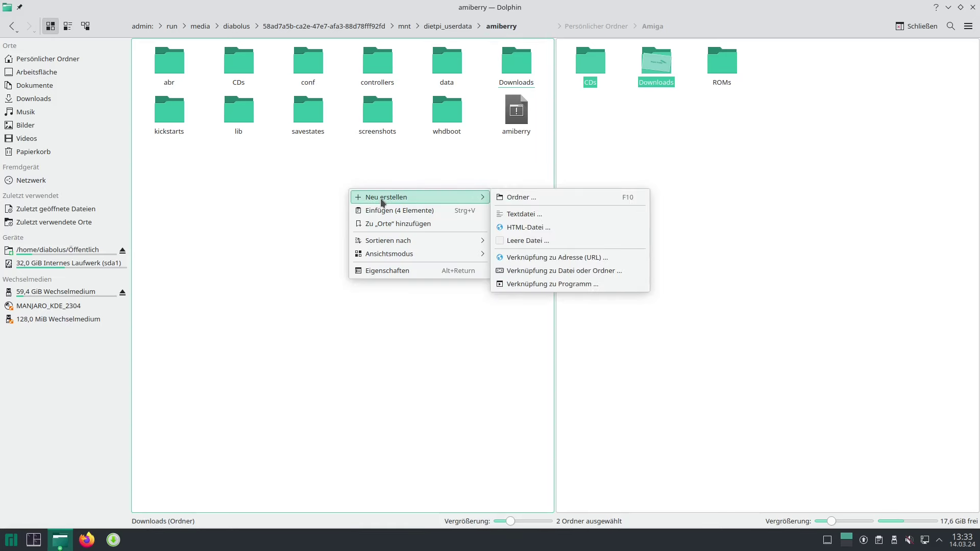
left_click(512, 197)
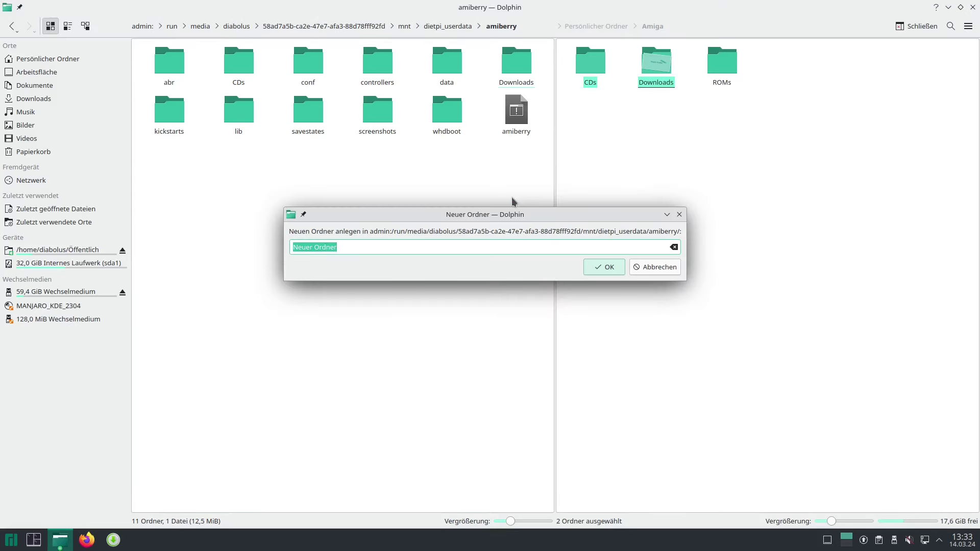
type("adfs")
key("Return")
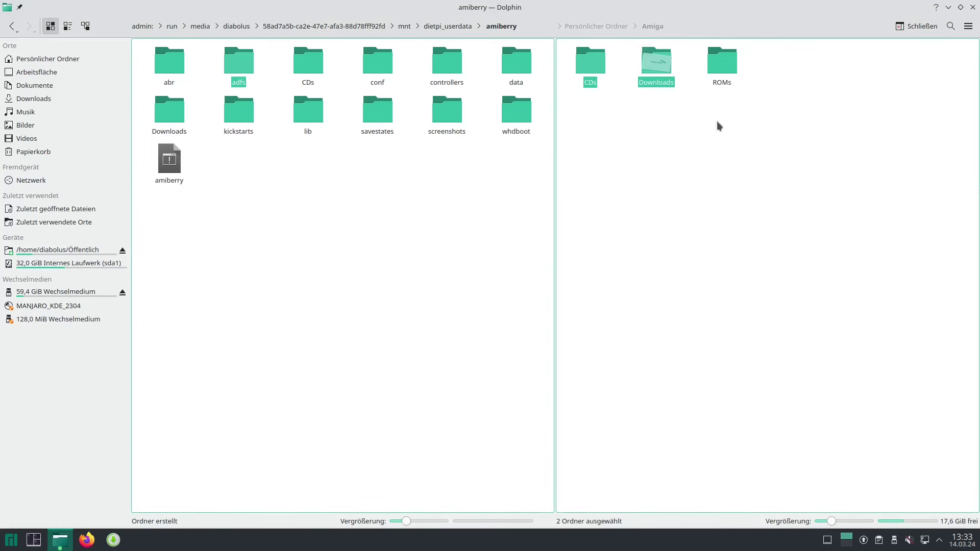
Step: Open amigaos32.iso from the home folder's Amiga/CDs folder in Ark and expand its ADF folder
left_click(594, 60)
double_click(594, 60)
key("ctrl+v")
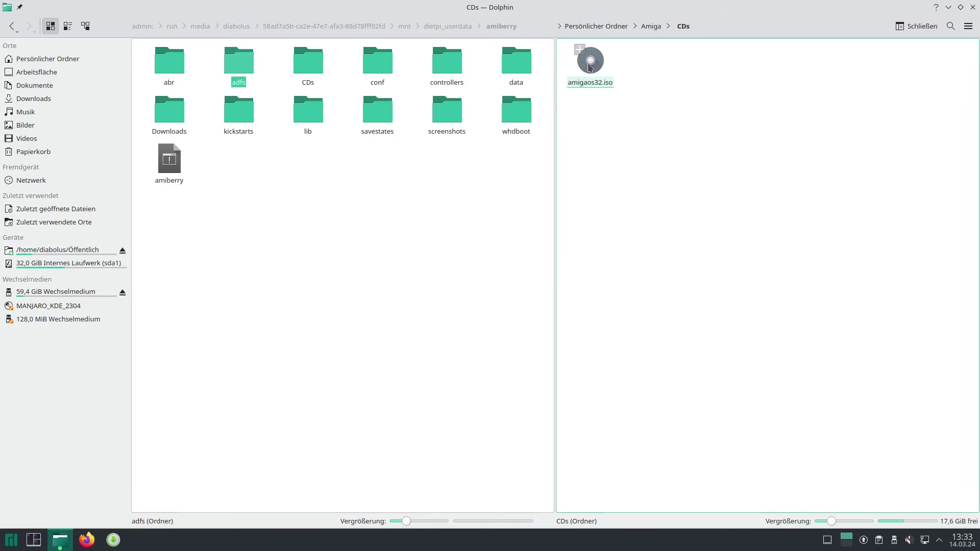
double_click(590, 62)
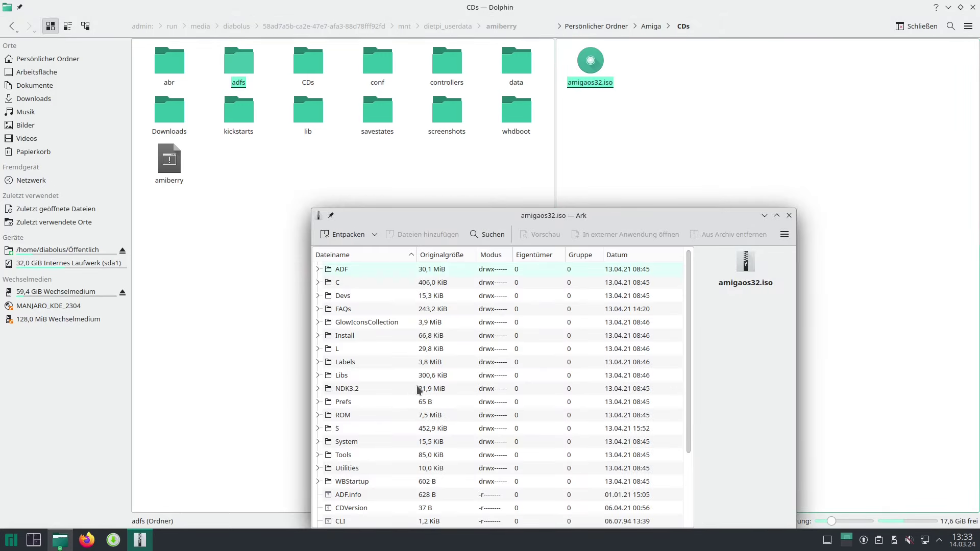
scroll(417, 388, "down", 1)
scroll(417, 386, "down", 2)
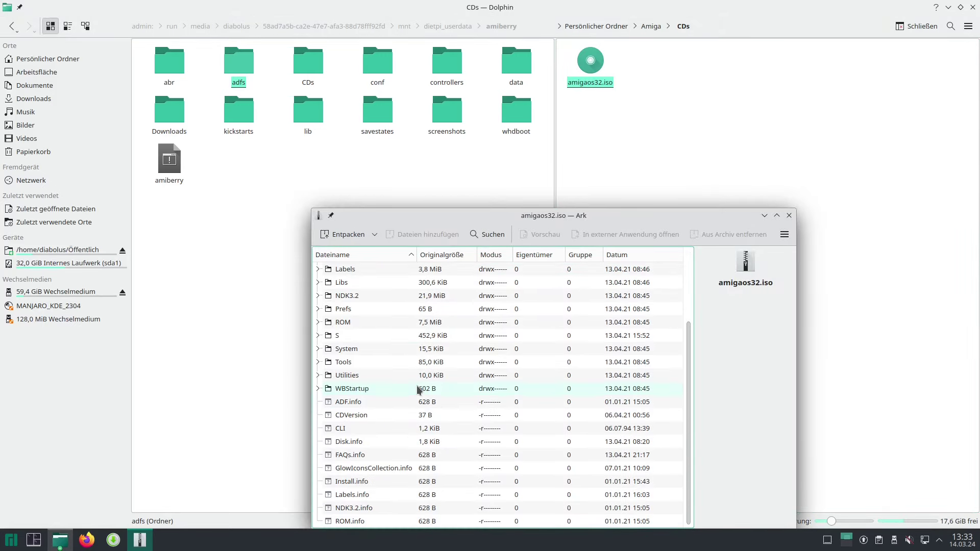
left_click_drag(433, 230, 547, 151)
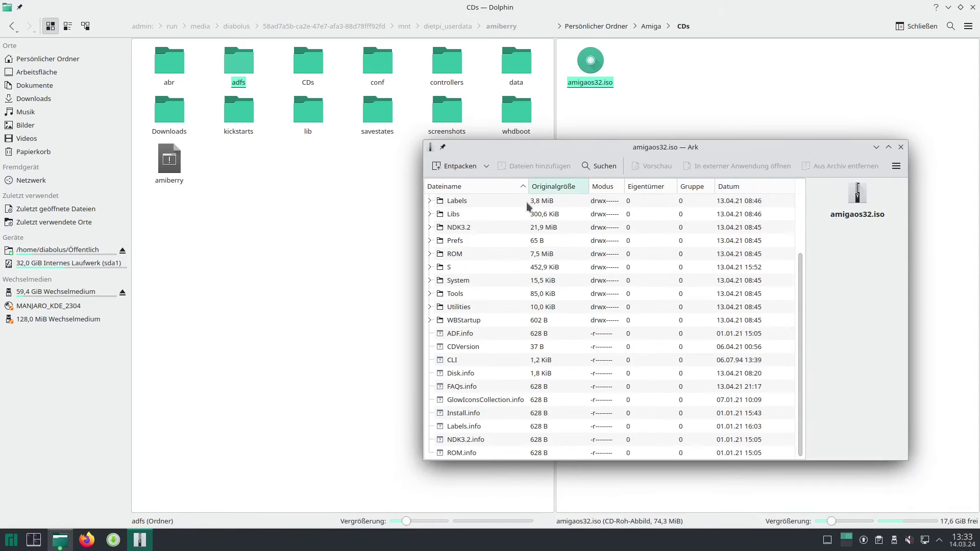
scroll(509, 277, "up", 3)
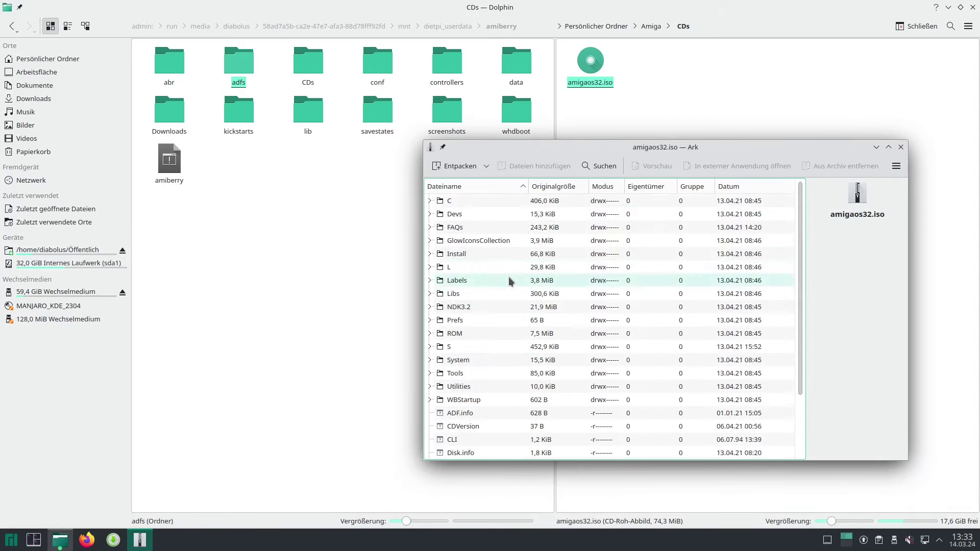
left_click(465, 202)
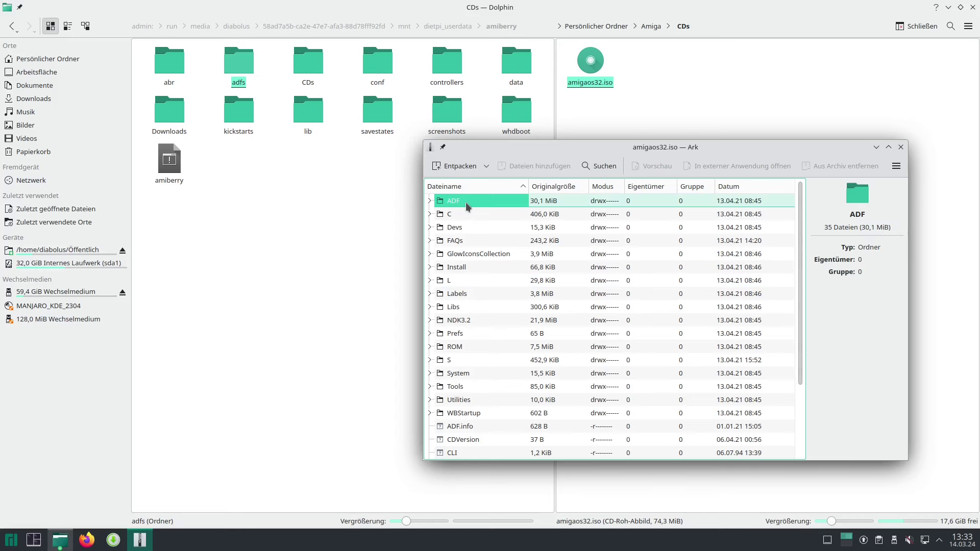
double_click(466, 202)
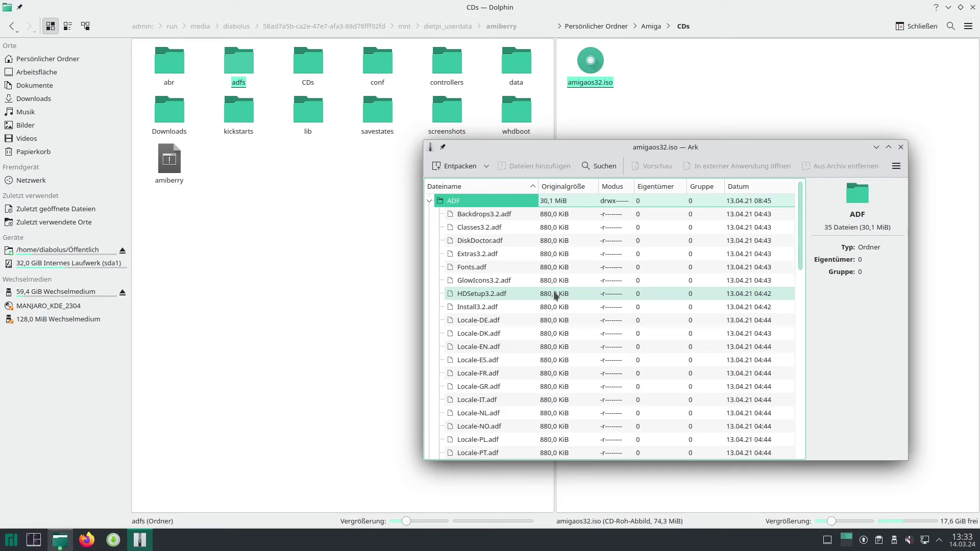
Step: Try to extract Install3.2.adf from the archive into mnt/dietpi_userdata/amiberry/adfs on the 59,4 GiB removable drive
right_click(499, 308)
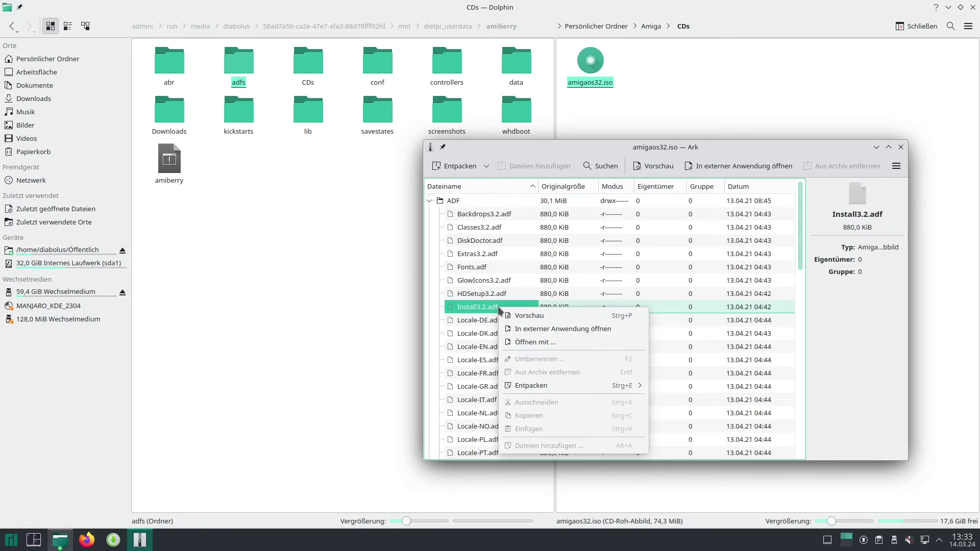
mouse_move(545, 387)
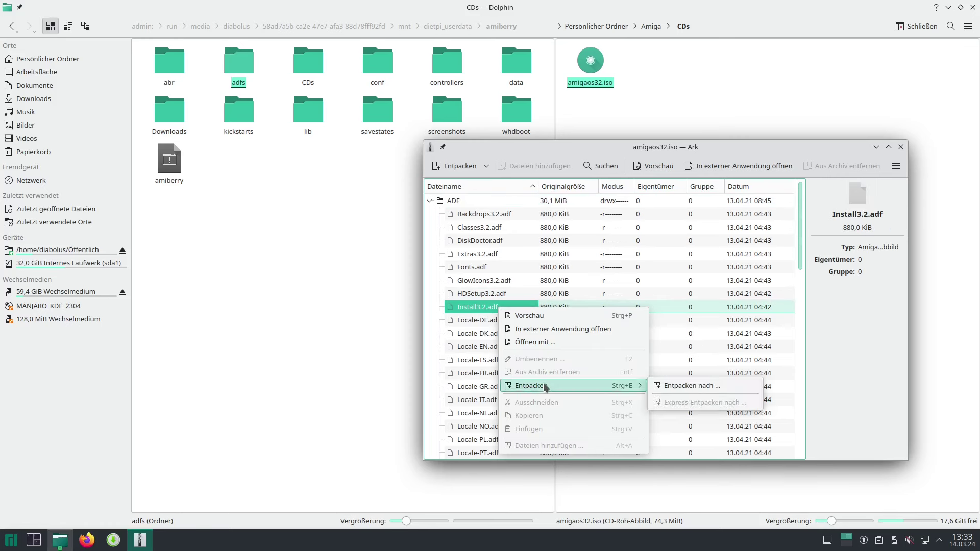
left_click(717, 386)
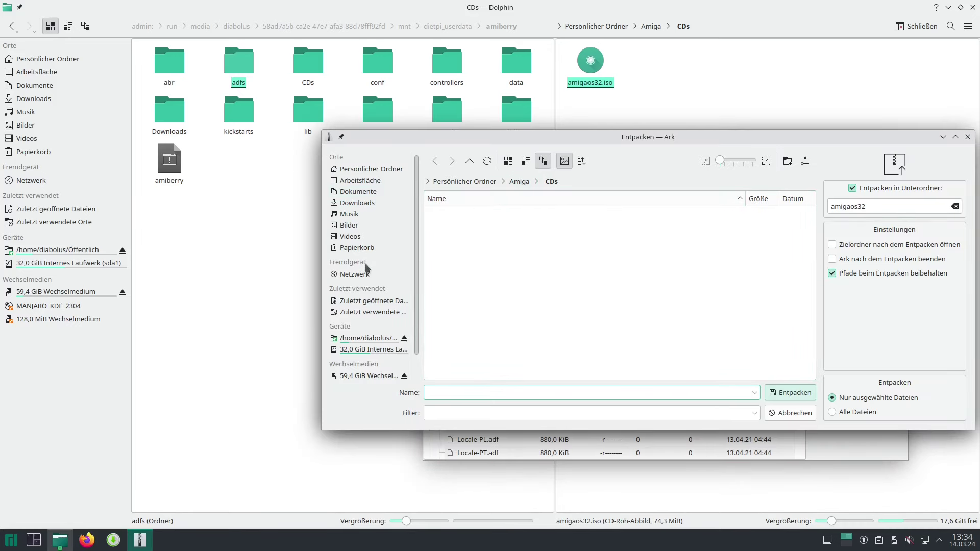
left_click(363, 377)
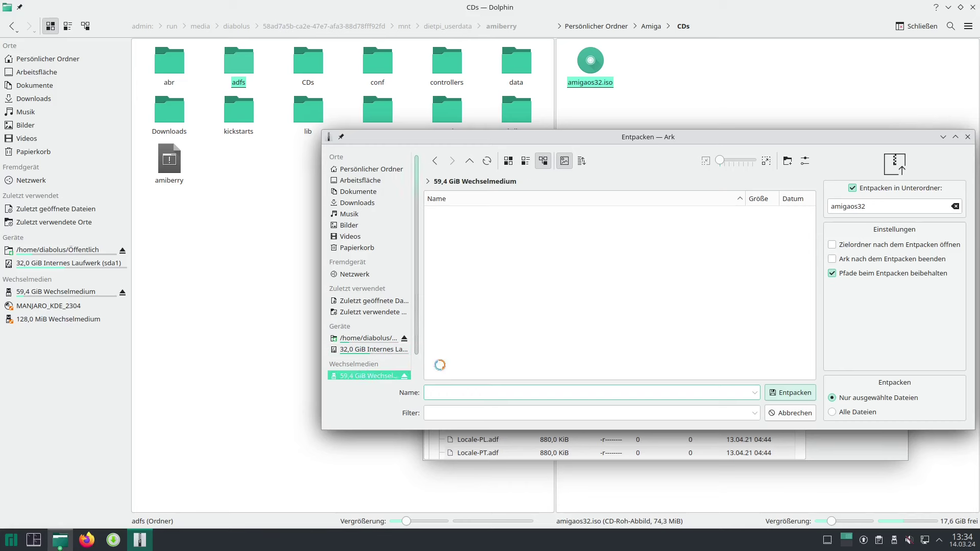
double_click(481, 305)
double_click(511, 212)
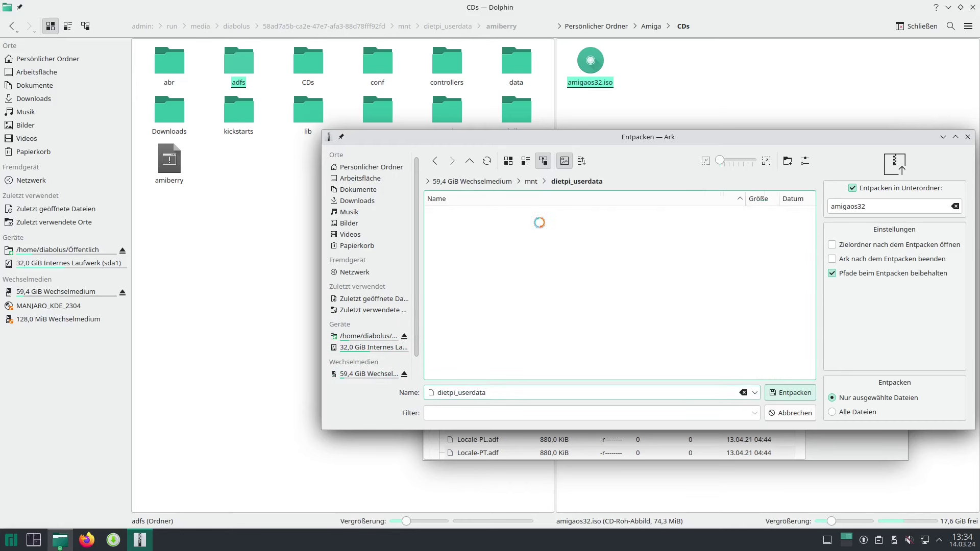
double_click(505, 213)
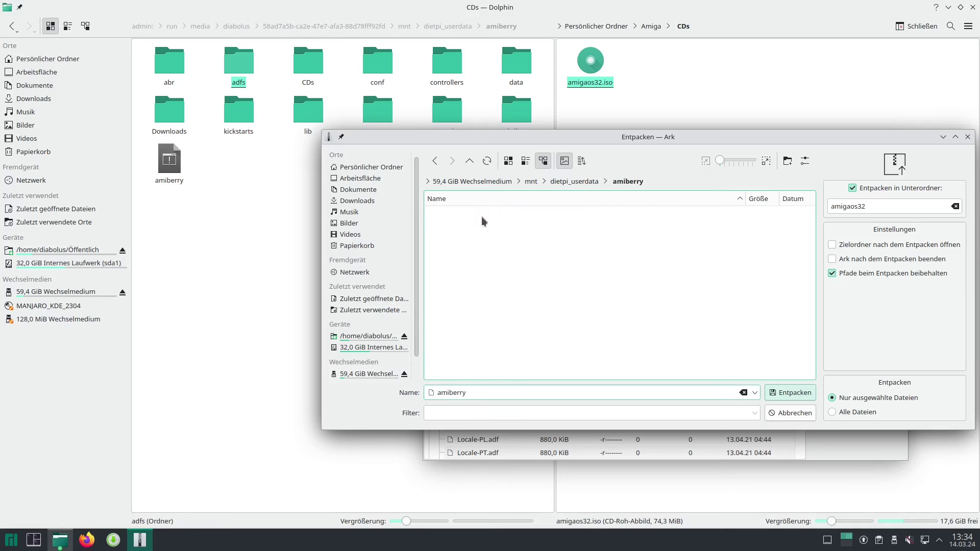
double_click(480, 224)
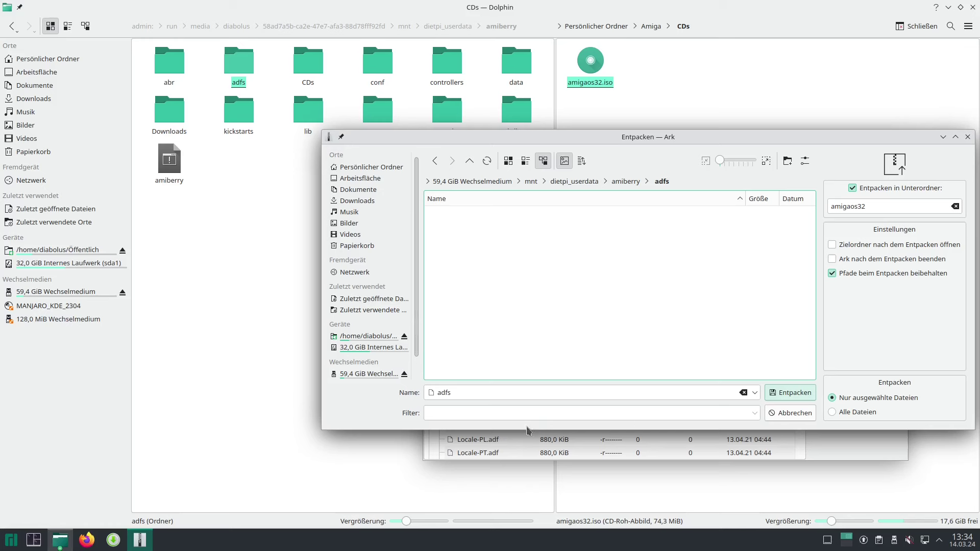
left_click(801, 398)
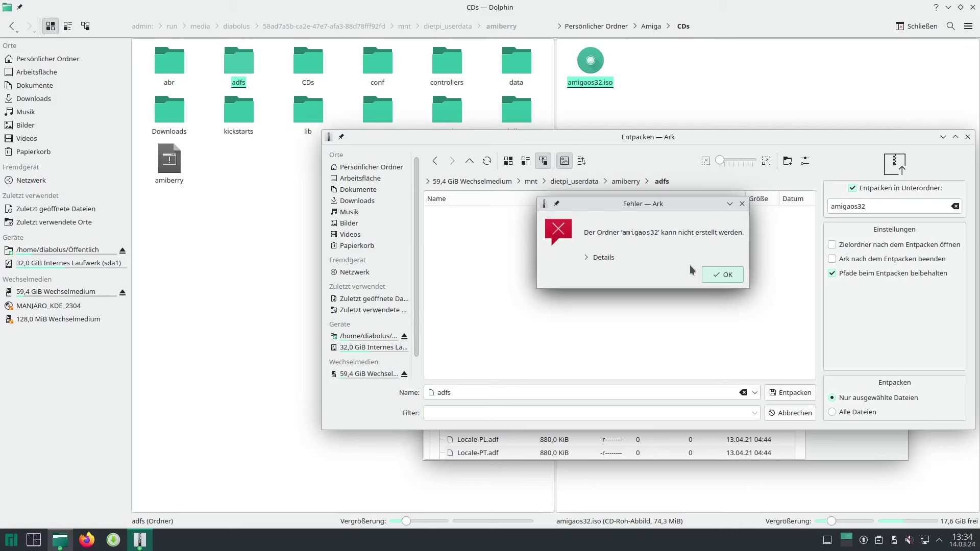
left_click(601, 258)
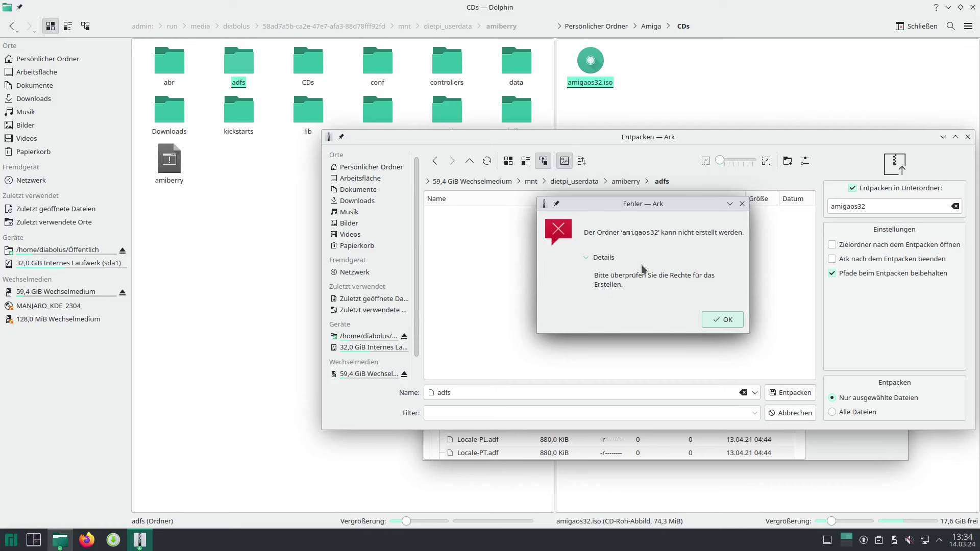
left_click(730, 320)
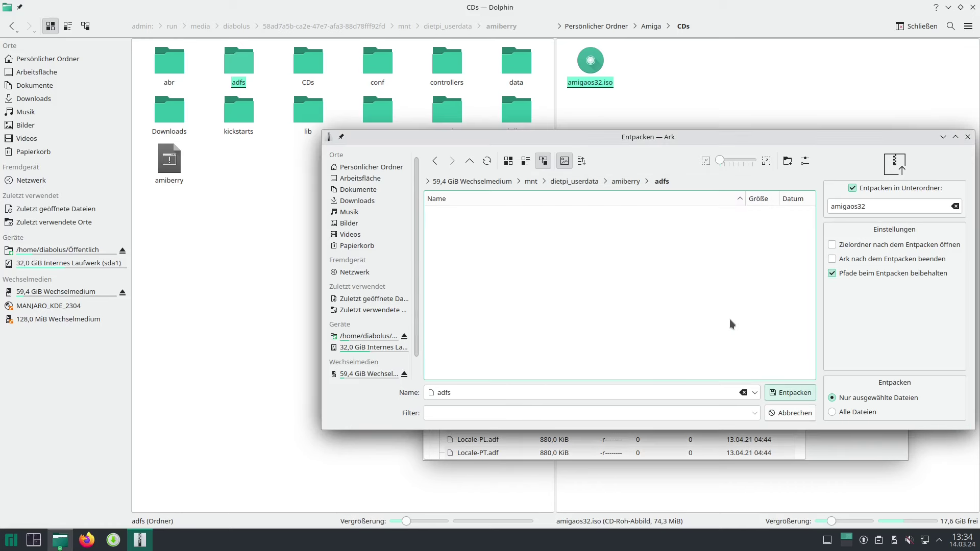
left_click(795, 414)
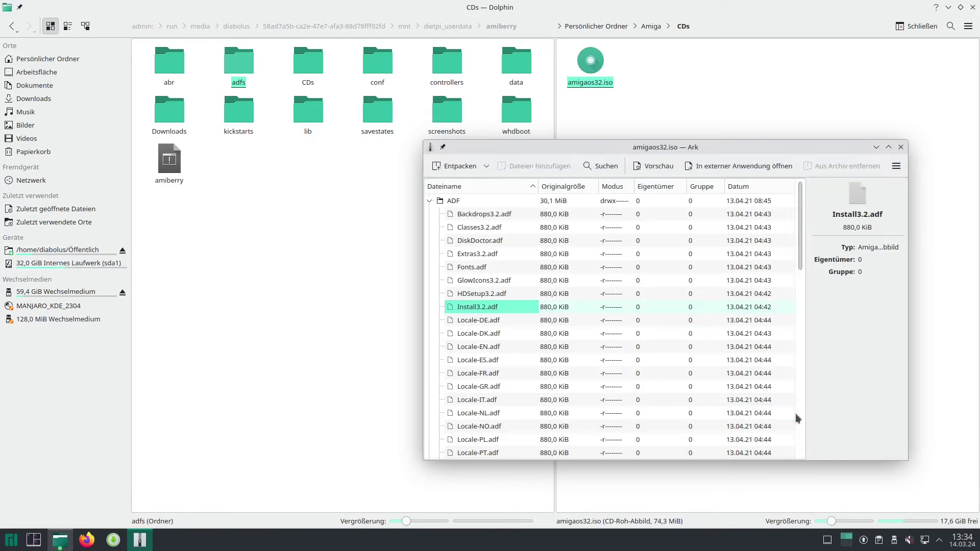
Step: Open the adfs folder inside the amiberry folder in Dolphin and bring the amigaos32.iso archive back to the front
left_click(245, 69)
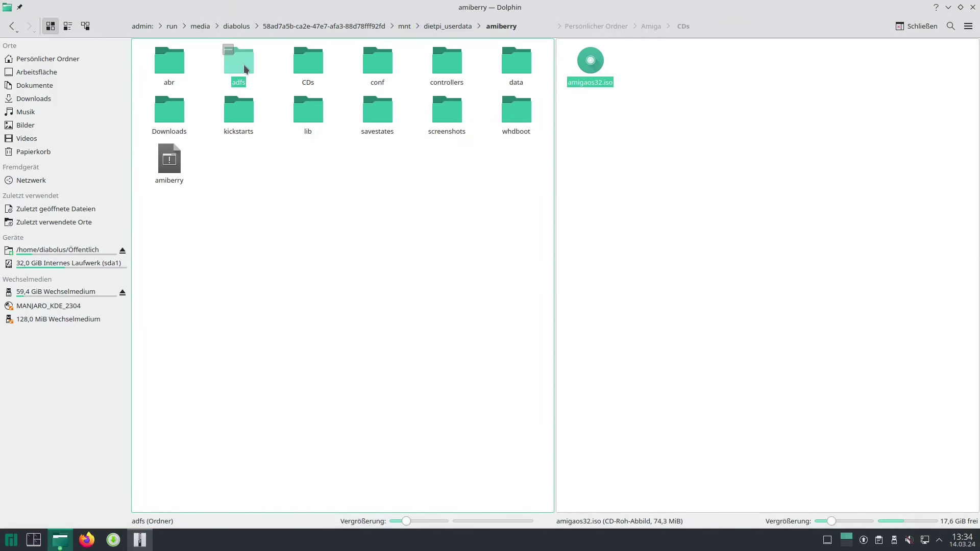
double_click(245, 69)
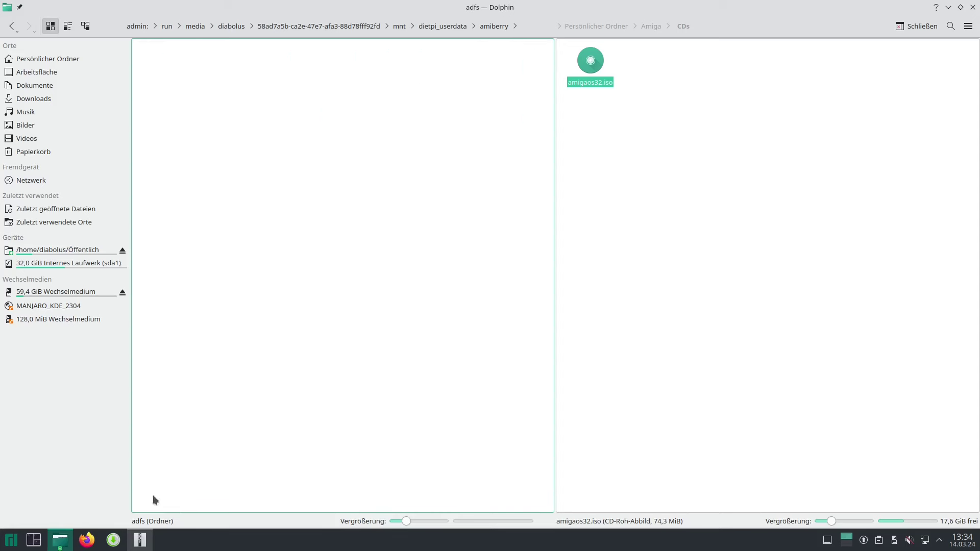
left_click(140, 540)
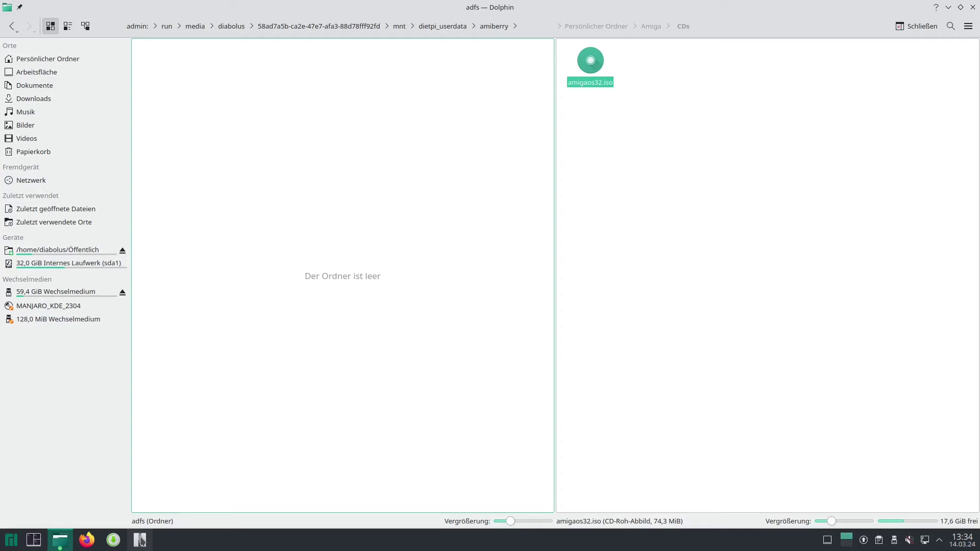
left_click(140, 540)
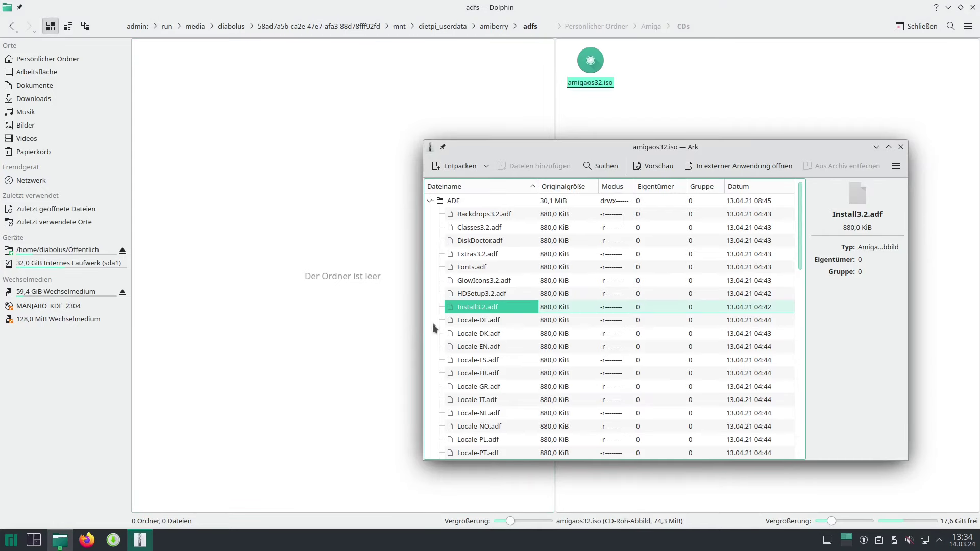
Step: Try to extract Install3.2.adf from the archive directly into the opened adfs folder, entering the administrator password to authorize it
left_click_drag(479, 309, 312, 237)
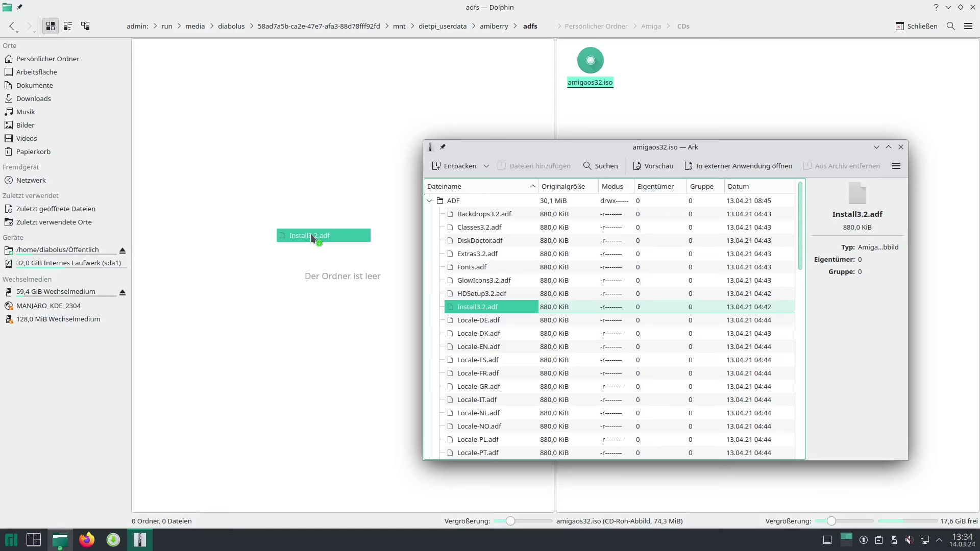
left_click_drag(311, 237, 311, 238)
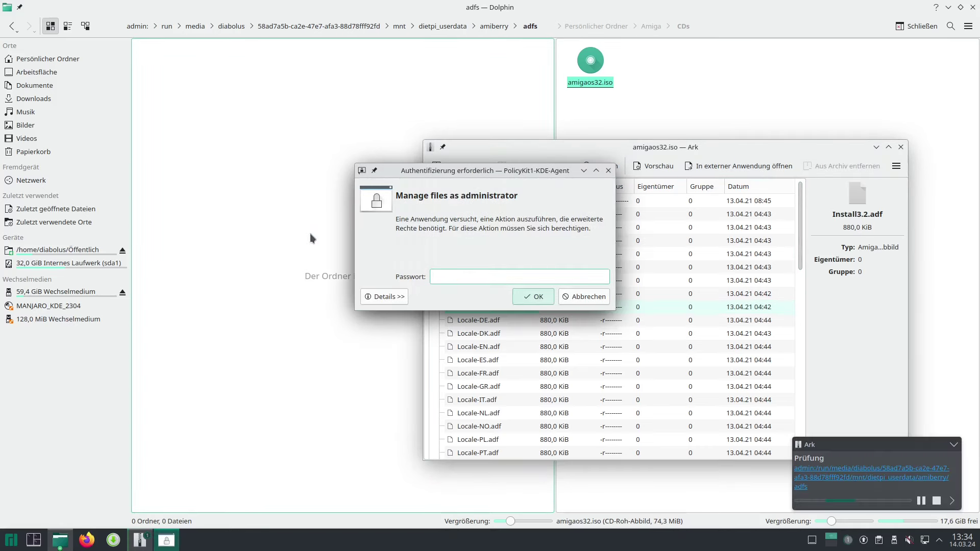
type("••••••••")
key("Return")
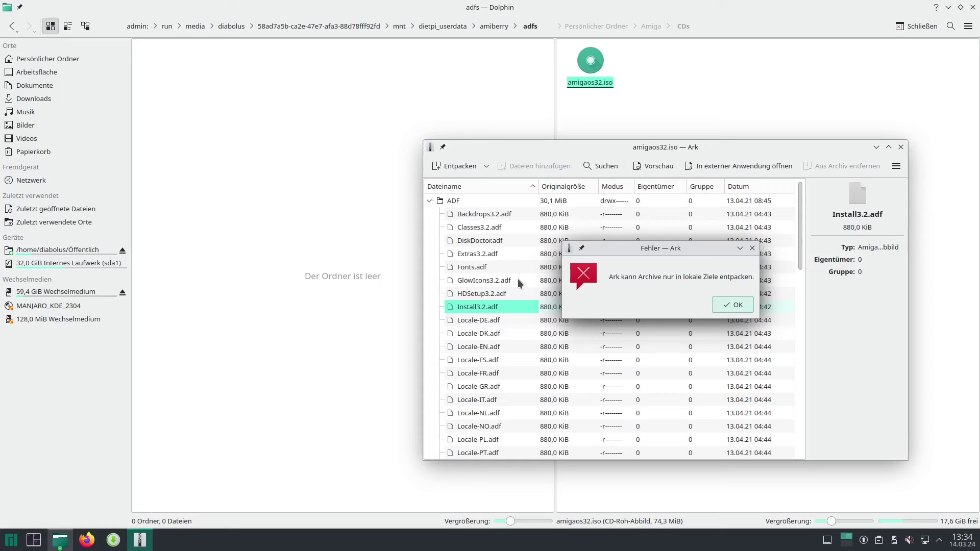
key("Return")
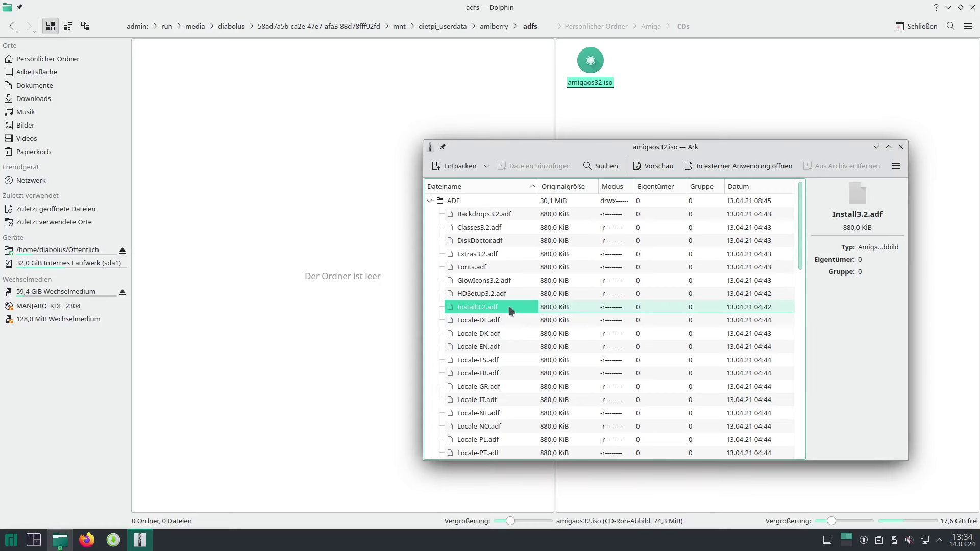
right_click(509, 308)
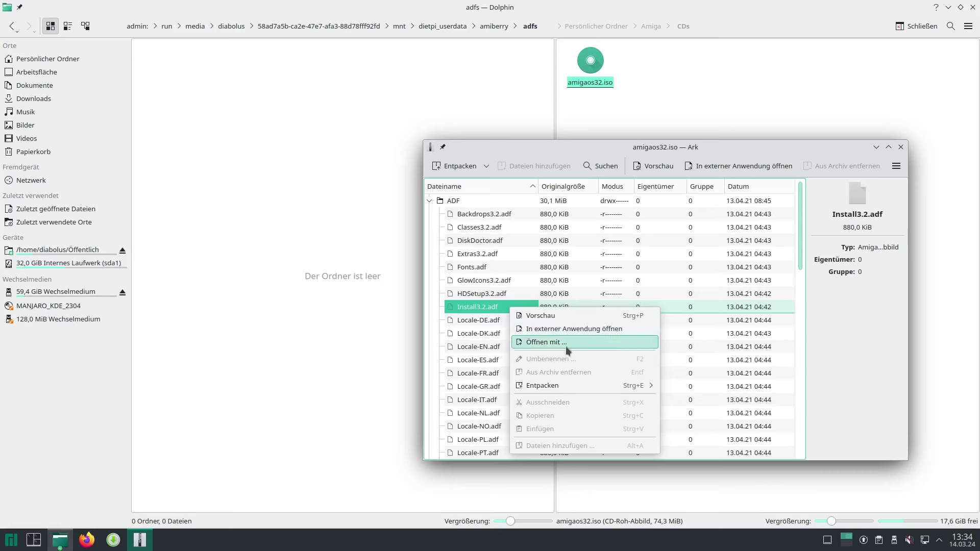
left_click(575, 145)
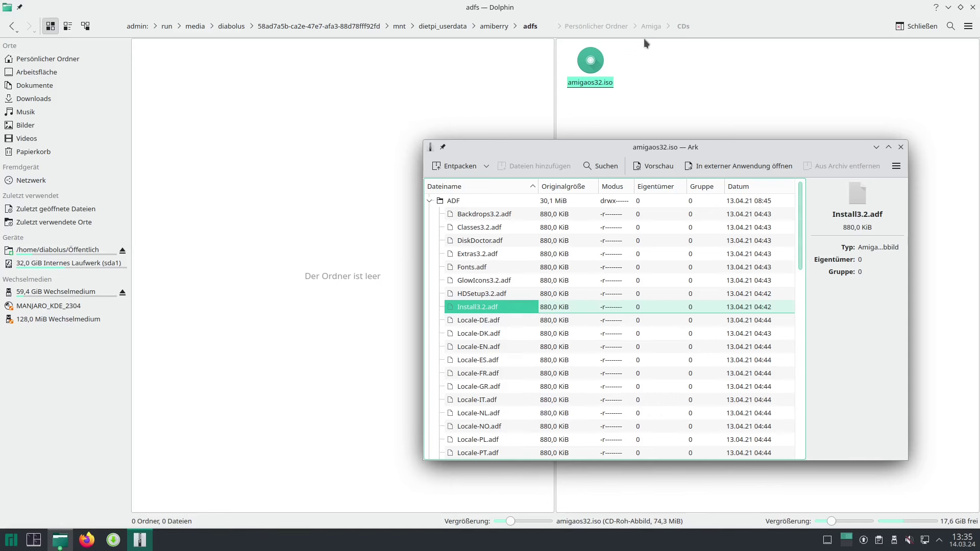
Step: Extract Install3.2.adf from the archive into the home folder's Amiga folder and close the archive
left_click(657, 25)
left_click(657, 26)
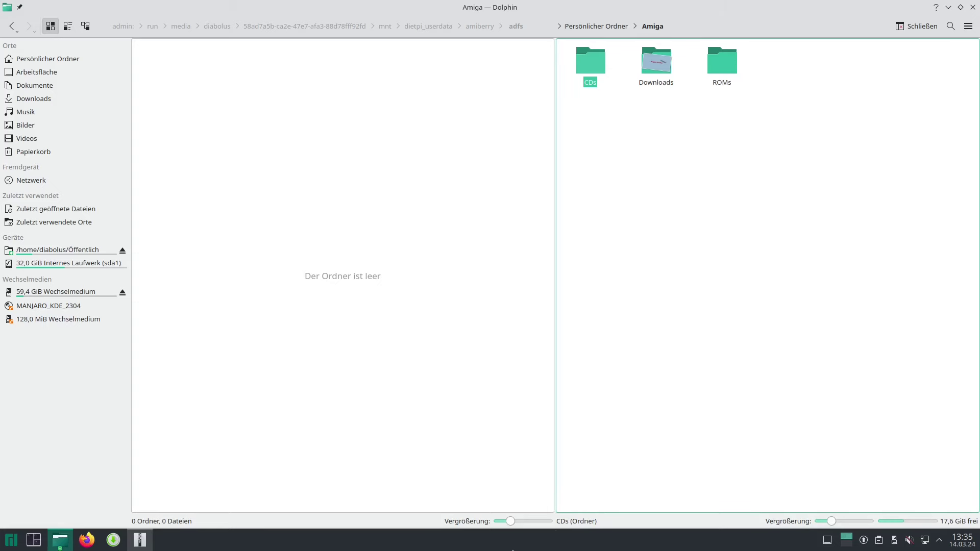
left_click(147, 547)
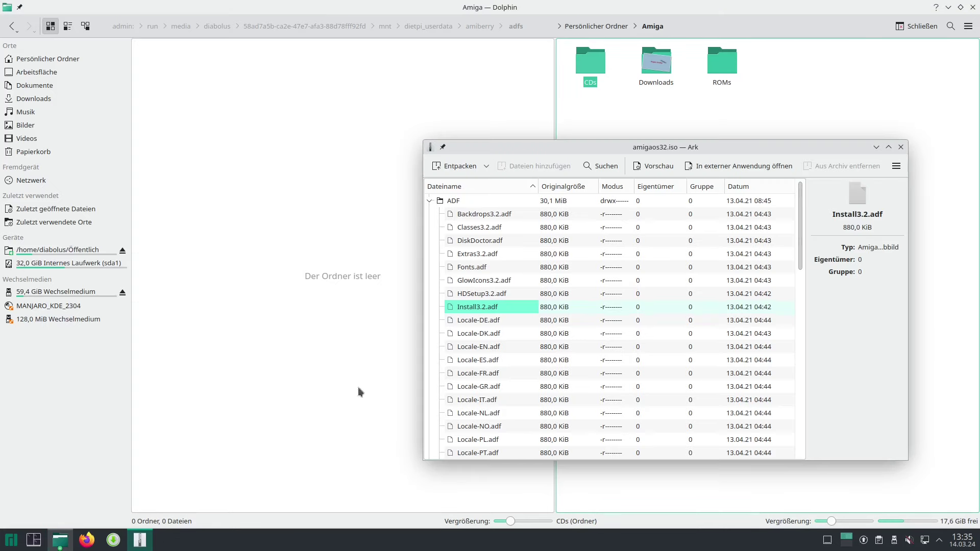
left_click_drag(478, 307, 791, 116)
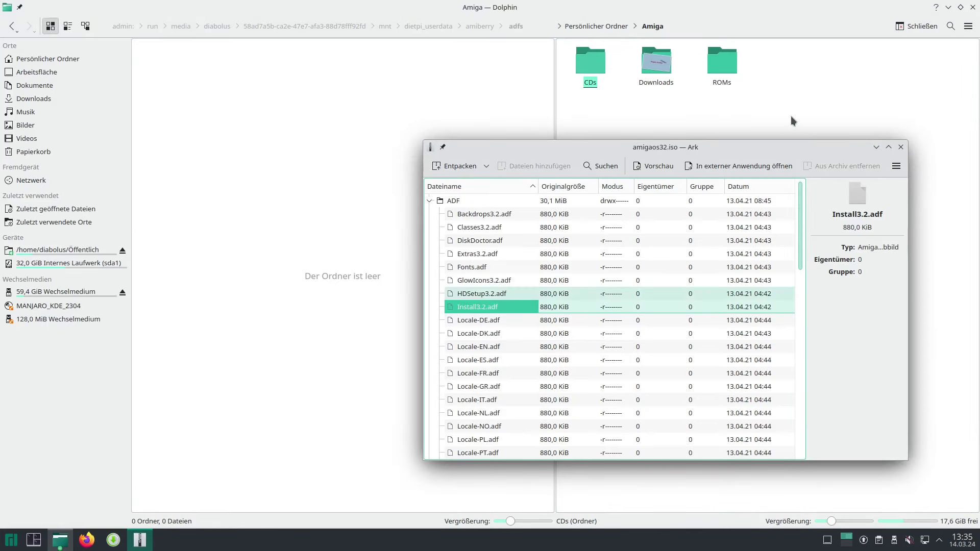
left_click(901, 148)
Step: Copy Install3.2.adf from the Amiga folder into the adfs folder, authorizing with the administrator password, and eject the 59,4 GiB removable drive
left_click_drag(794, 70, 349, 189)
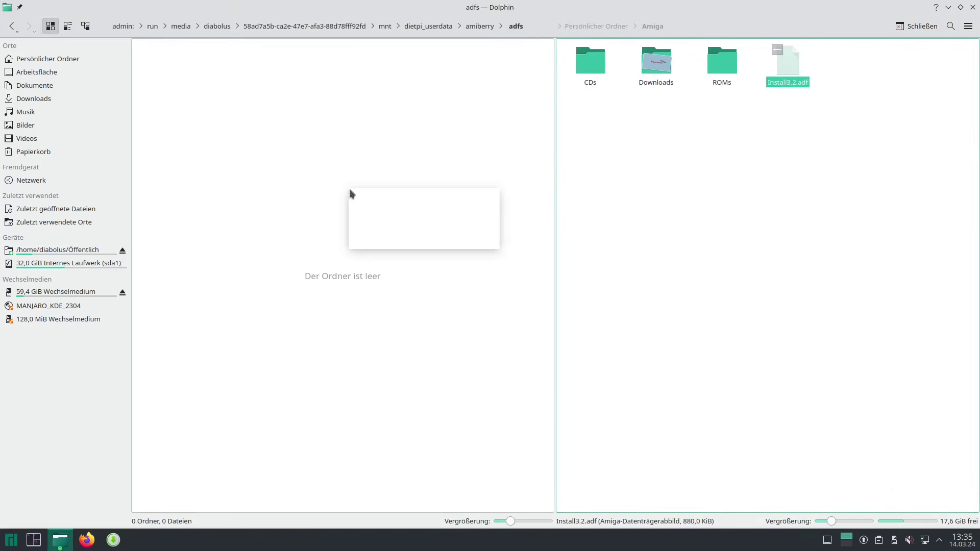
left_click(386, 210)
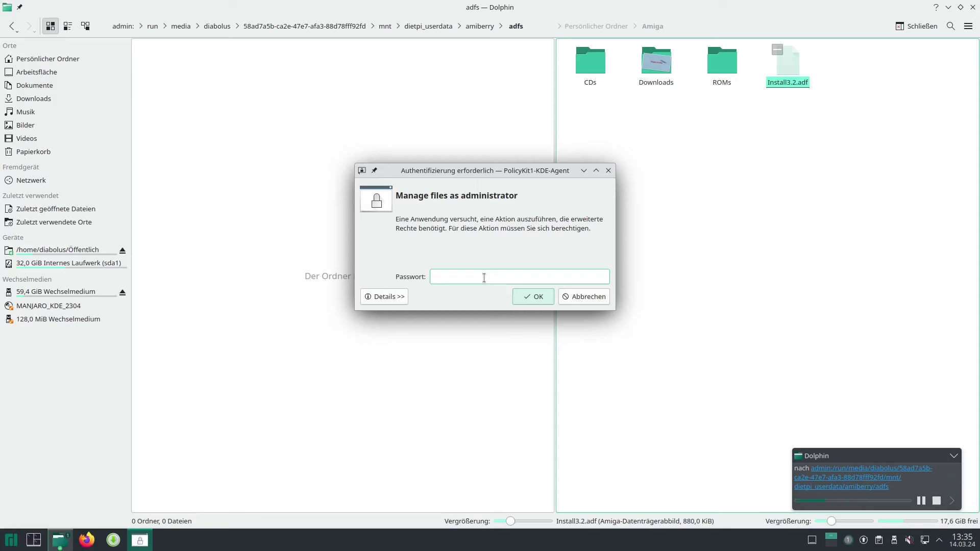
type("********")
key("Return")
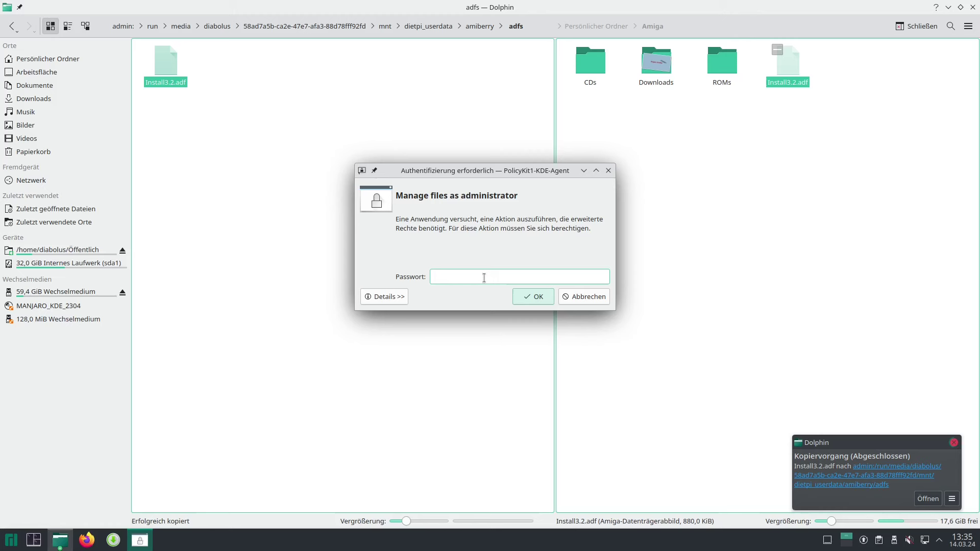
type("****")
key("BackSpace")
key("BackSpace")
key("BackSpace")
key("BackSpace")
type("**********")
key("Return")
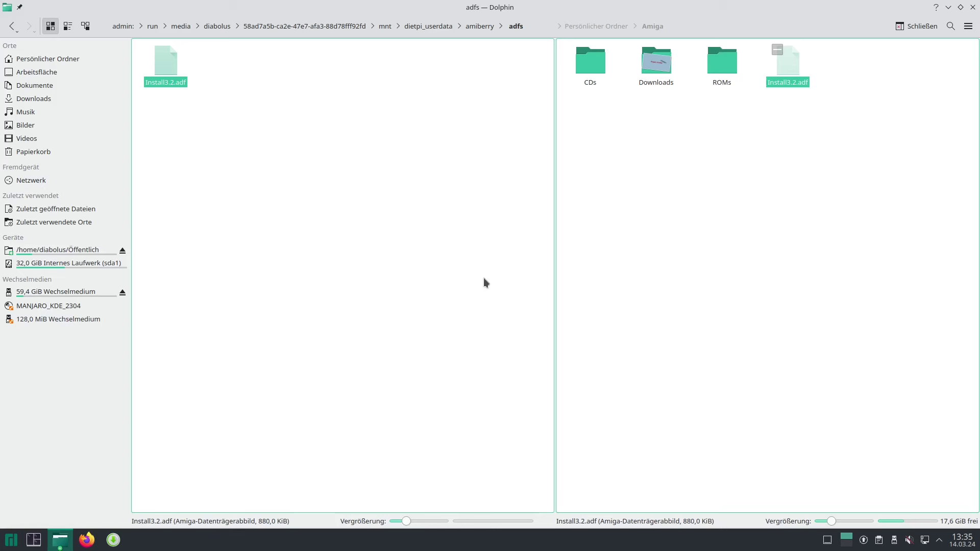
left_click(125, 293)
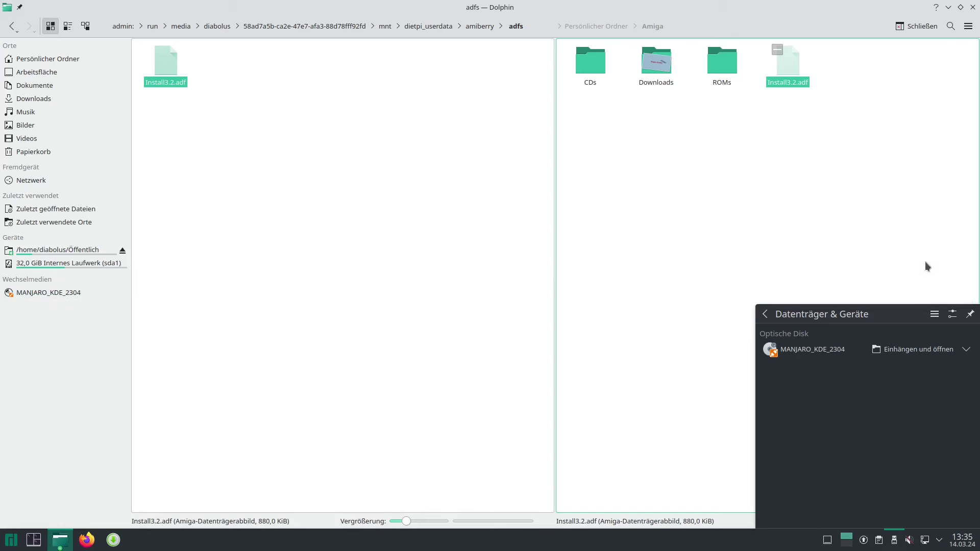
Step: Dismiss the removable devices pop-up and close the file manager
left_click(816, 118)
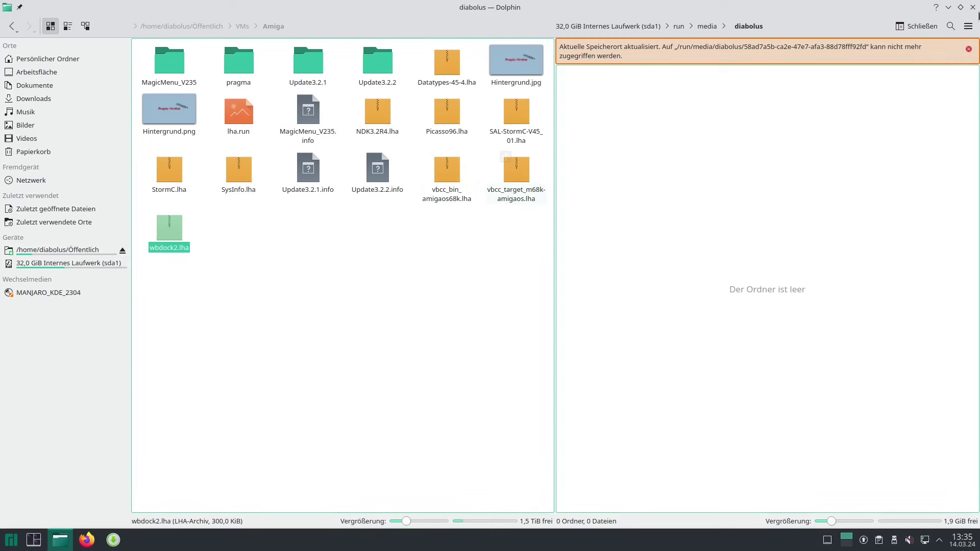
left_click(974, 7)
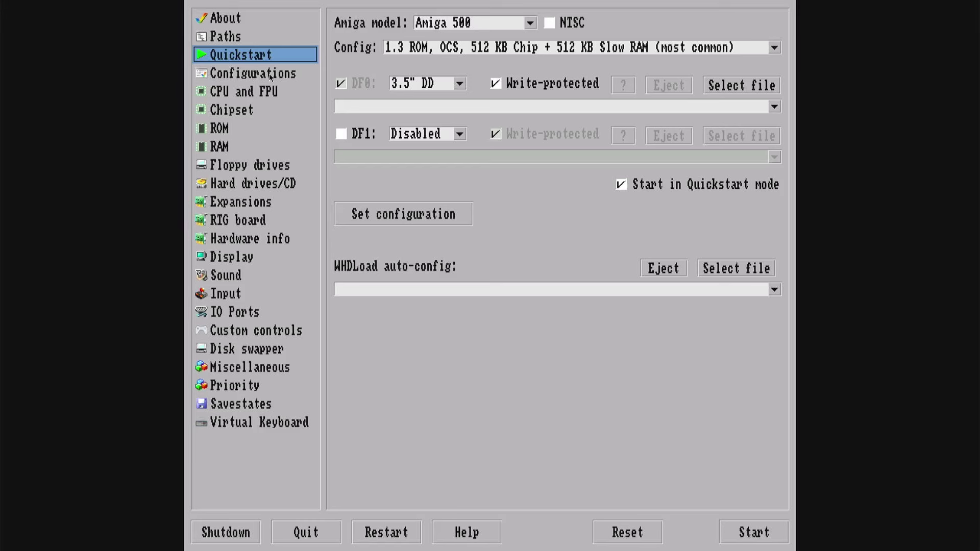
Step: Configure the emulated processor as a 68020 with a 68882 FPU, running at the Fastest CPU speed
left_click(258, 97)
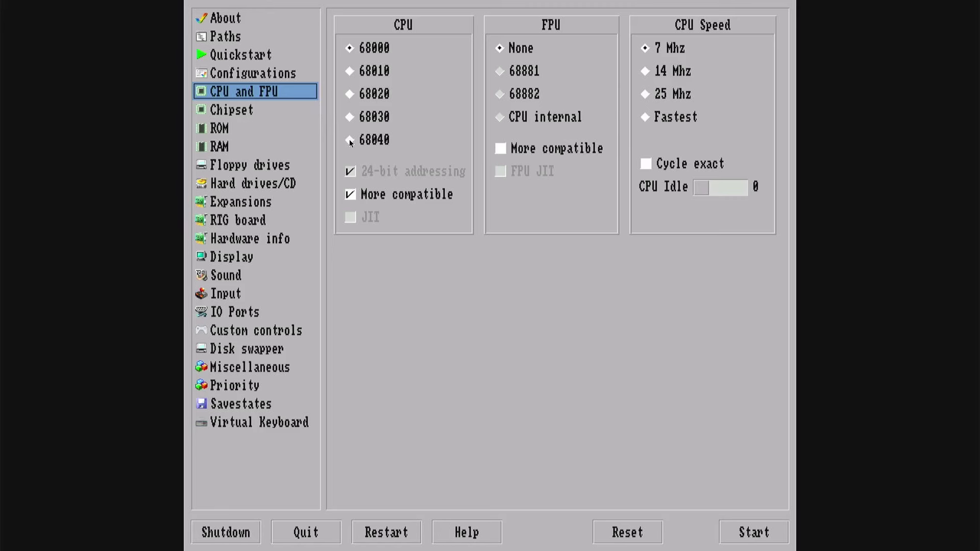
left_click(351, 94)
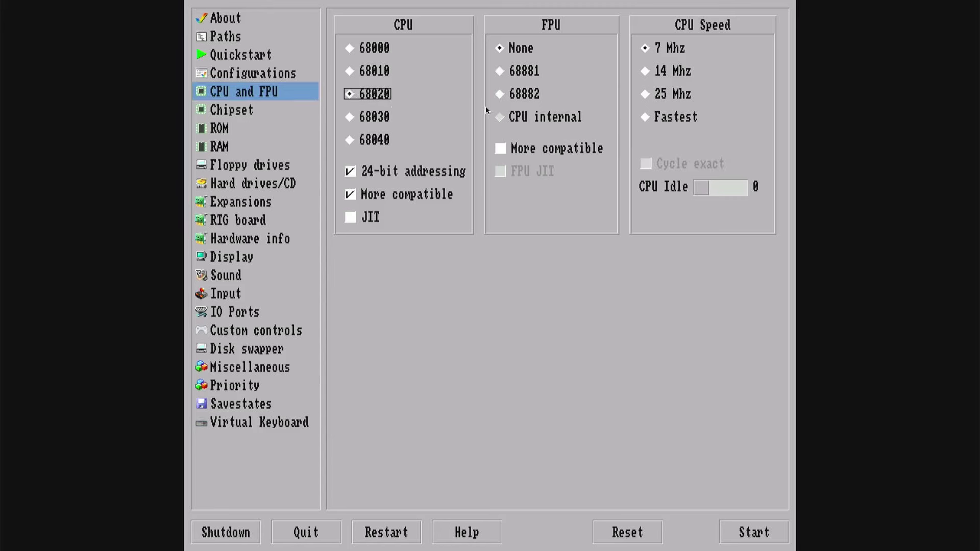
left_click(504, 94)
left_click(648, 117)
Step: Set the chipset to AGA with A1200 as the Chipset Extra model
left_click(266, 110)
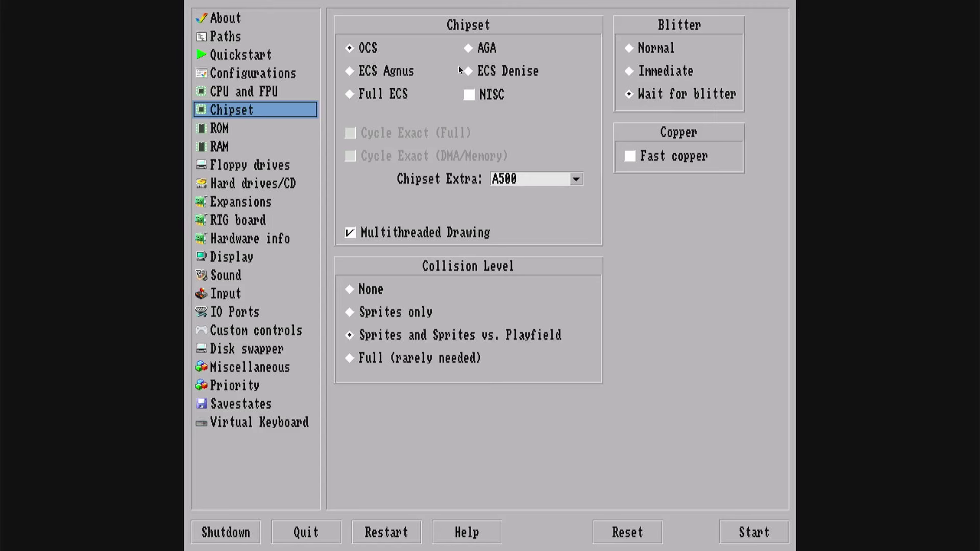
left_click(488, 46)
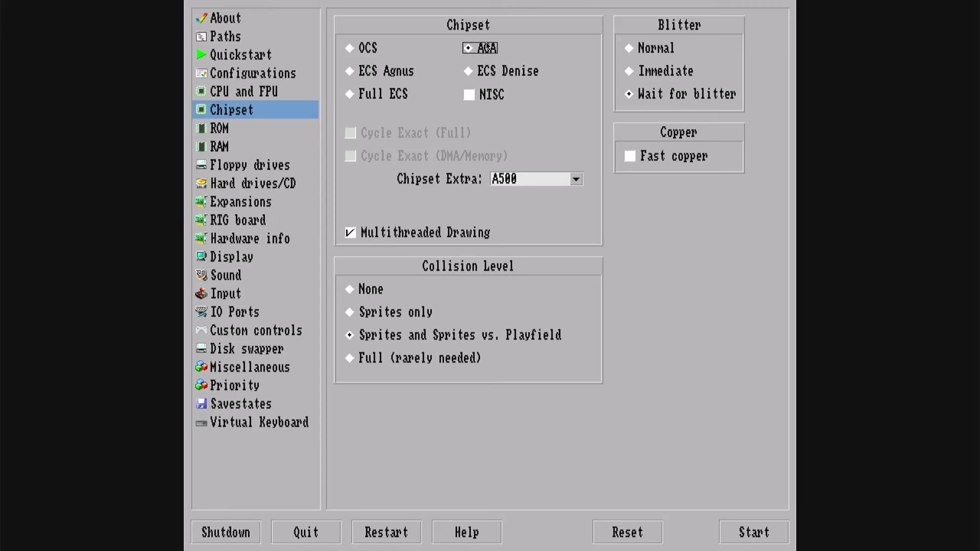
left_click(568, 182)
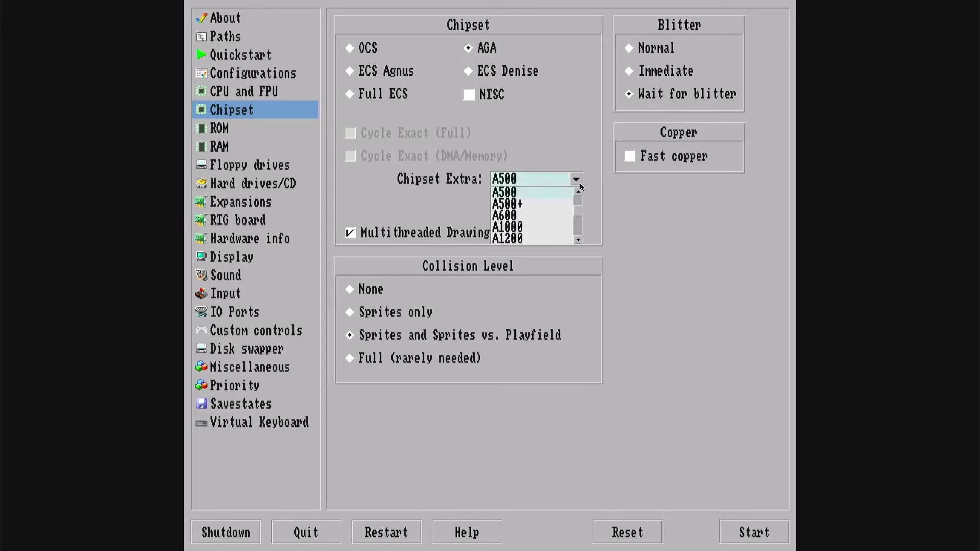
left_click(526, 238)
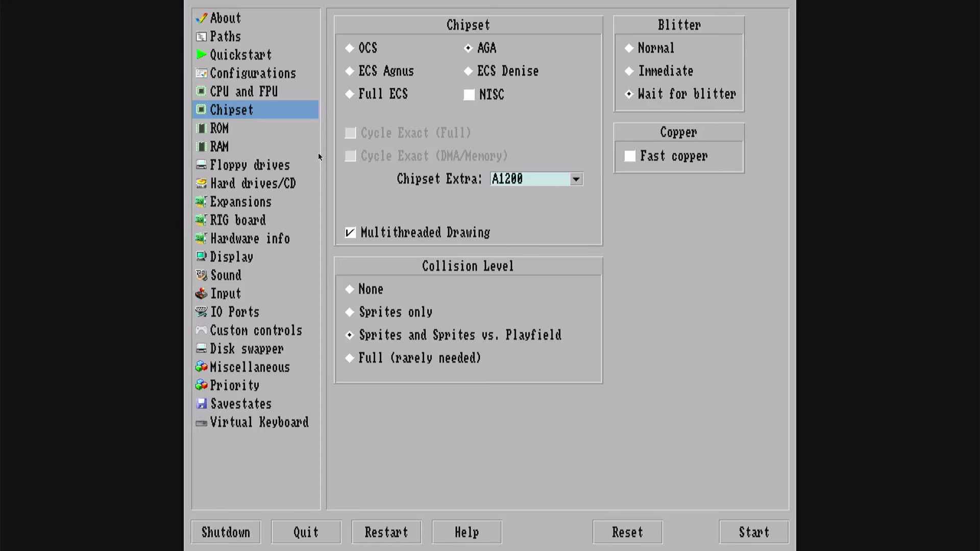
Step: Choose KS ROM v3.2.1 (A1200) rev 47.102 (512k) as the main ROM file
left_click(260, 128)
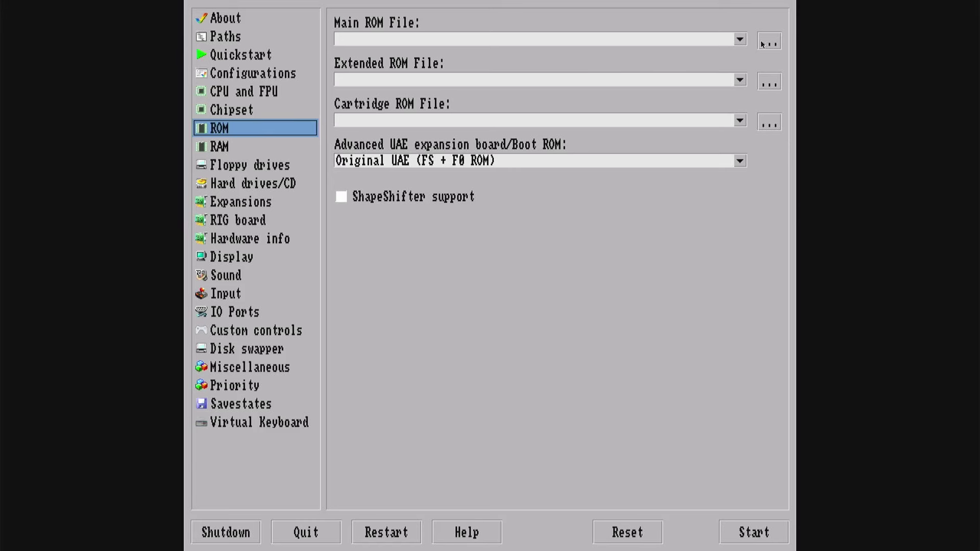
left_click(744, 40)
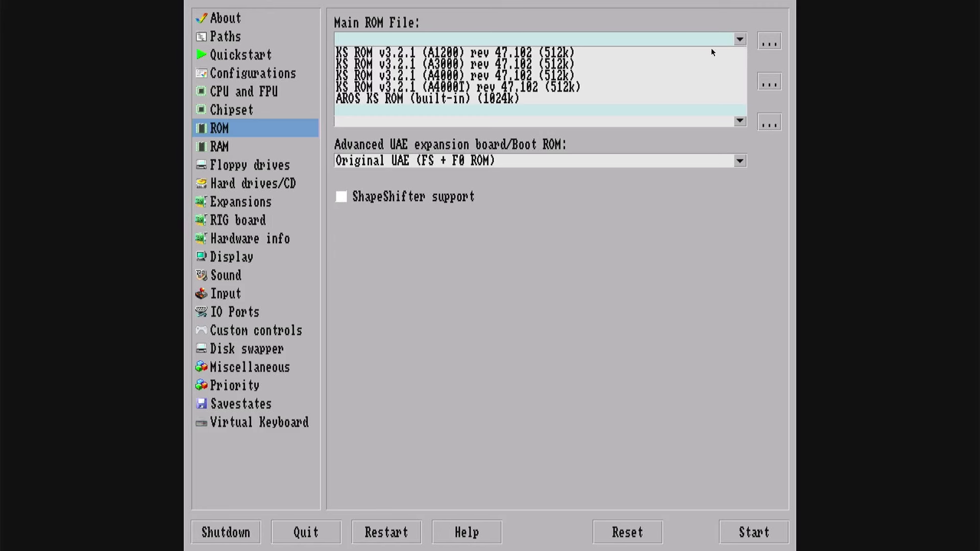
left_click(687, 53)
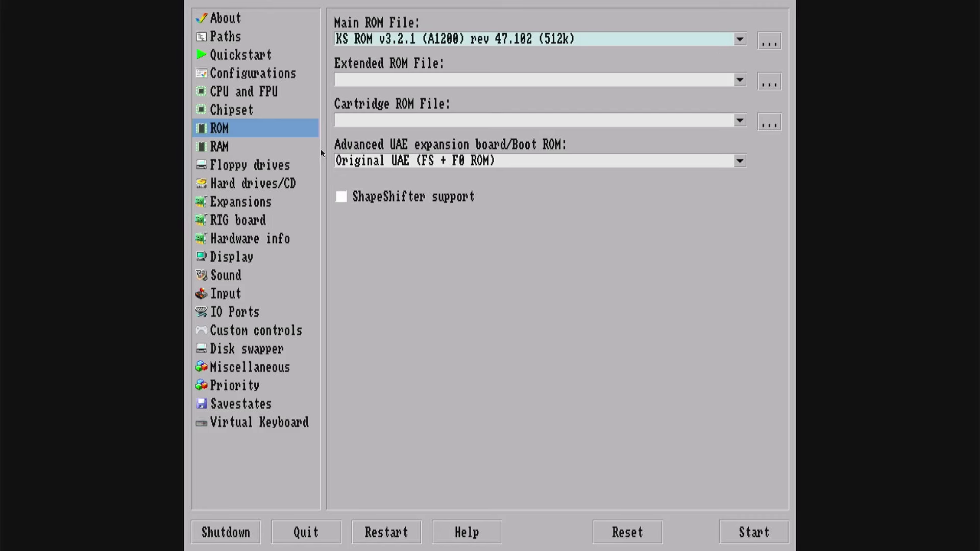
Step: Set Chip RAM to 2 MB, Z2 Fast RAM to 8 MB and Motherboard Fast RAM to none
left_click(278, 146)
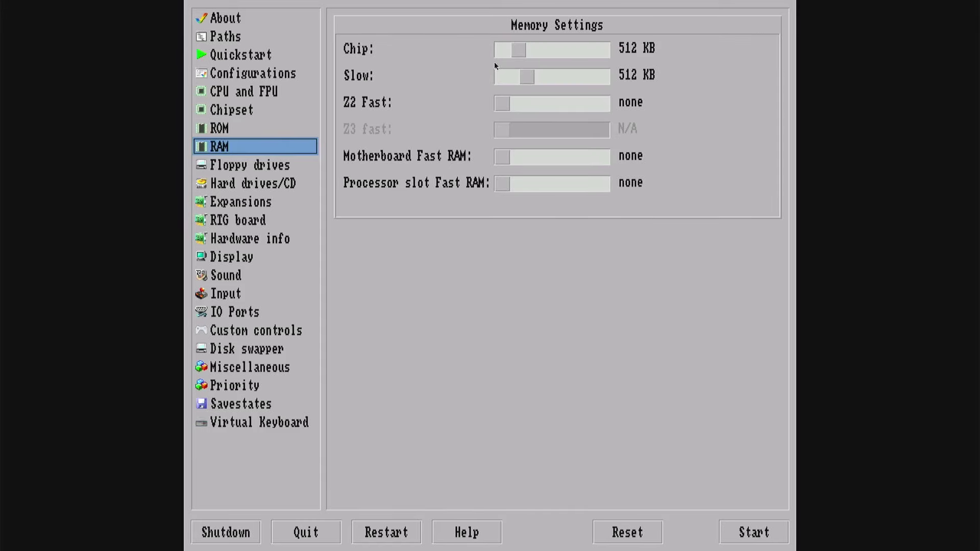
left_click_drag(520, 54, 582, 43)
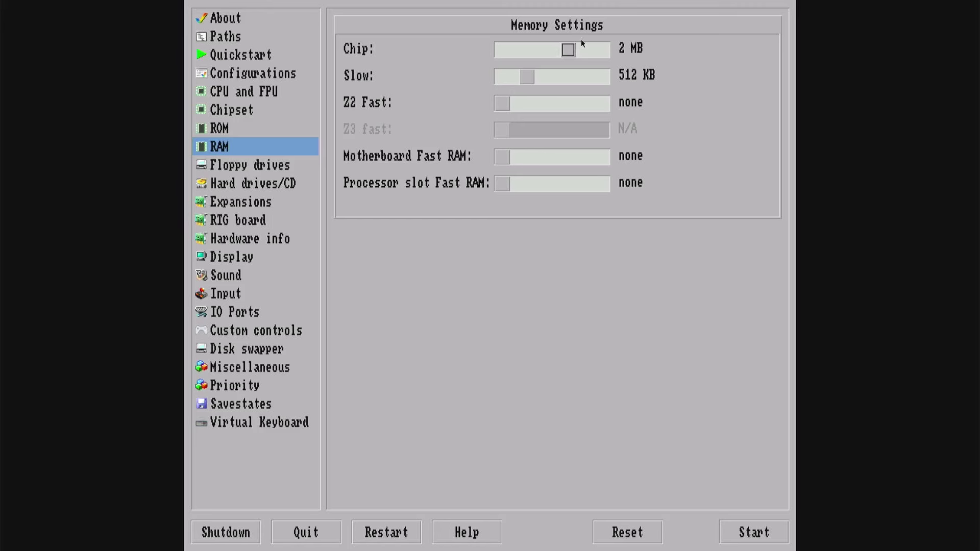
left_click(595, 44)
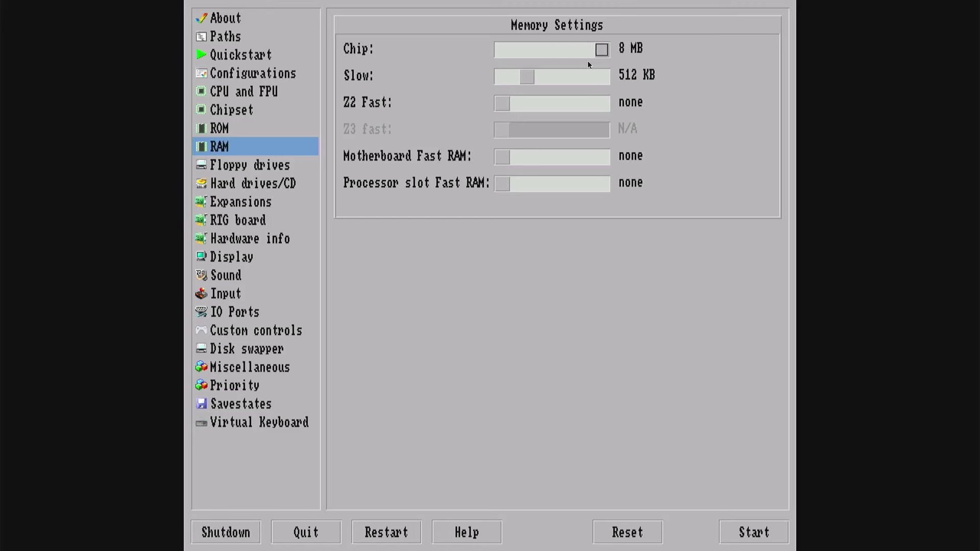
left_click_drag(524, 77, 582, 104)
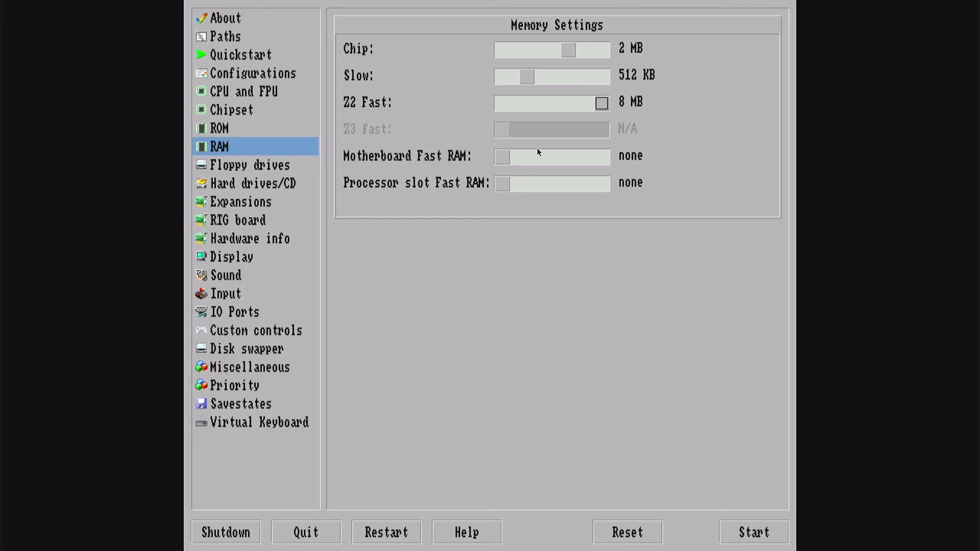
left_click_drag(502, 156, 629, 176)
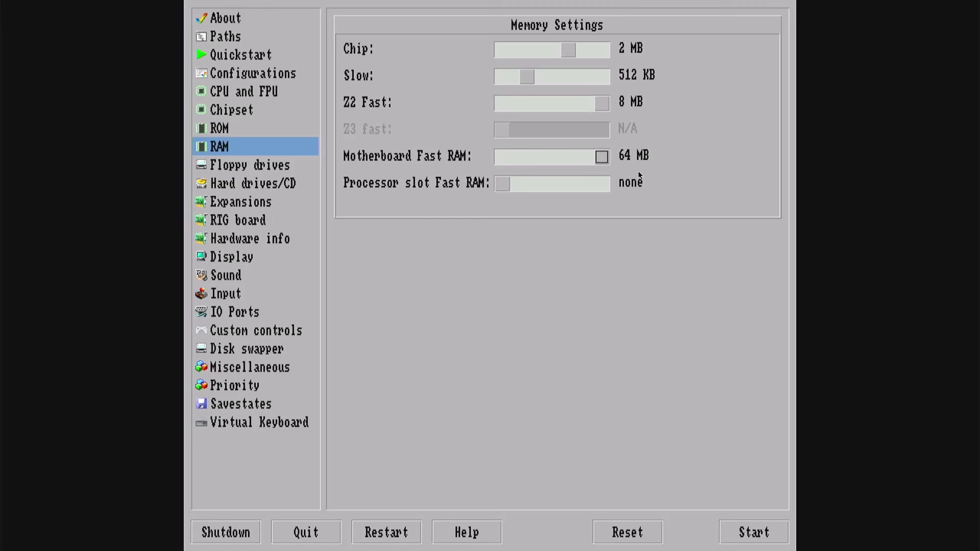
left_click_drag(602, 157, 458, 151)
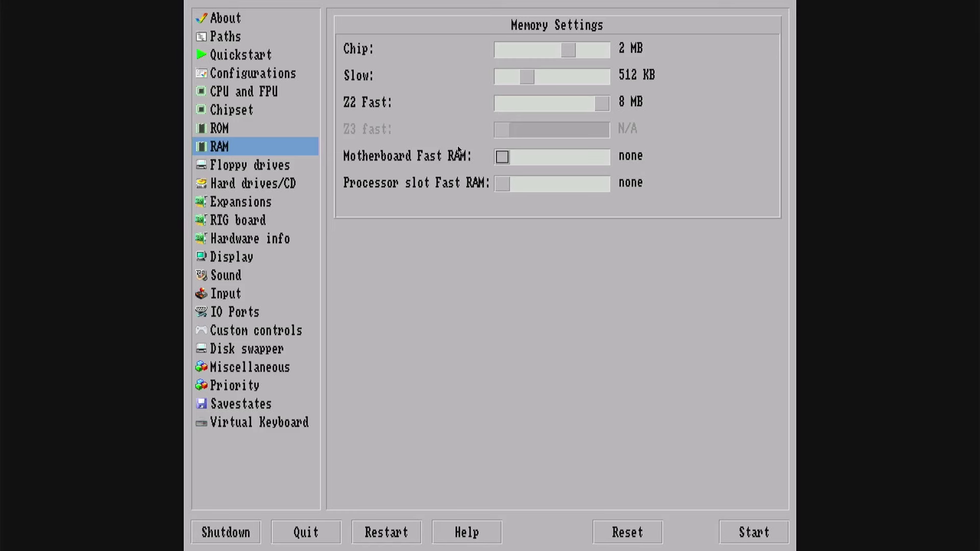
Step: Insert the disk image Install3.2.adf from the amiberry/adfs folder into floppy drive DF0
left_click(275, 167)
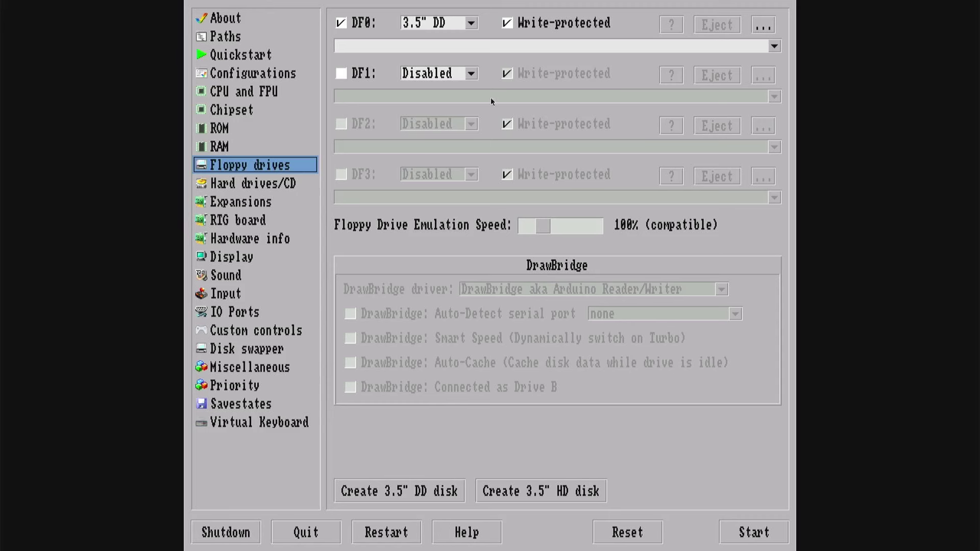
left_click(775, 47)
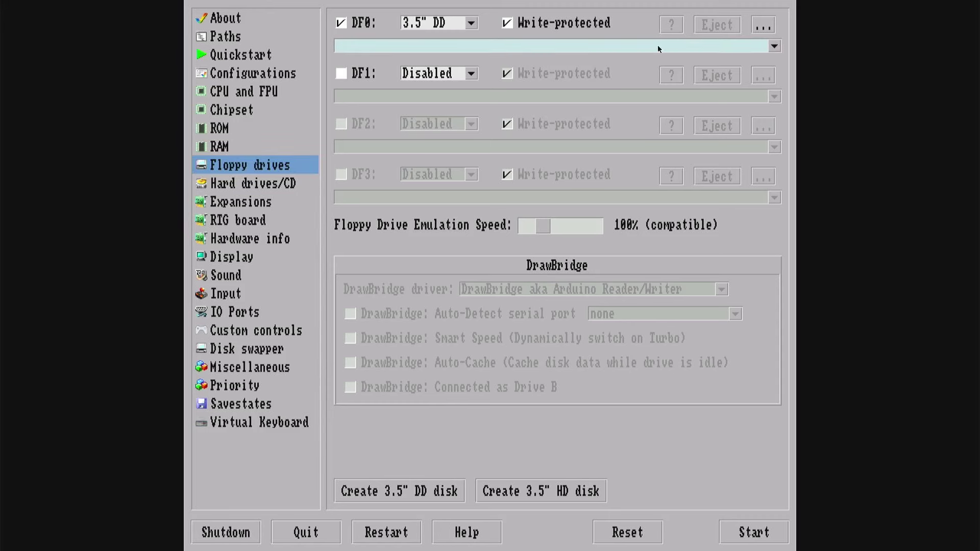
left_click(762, 25)
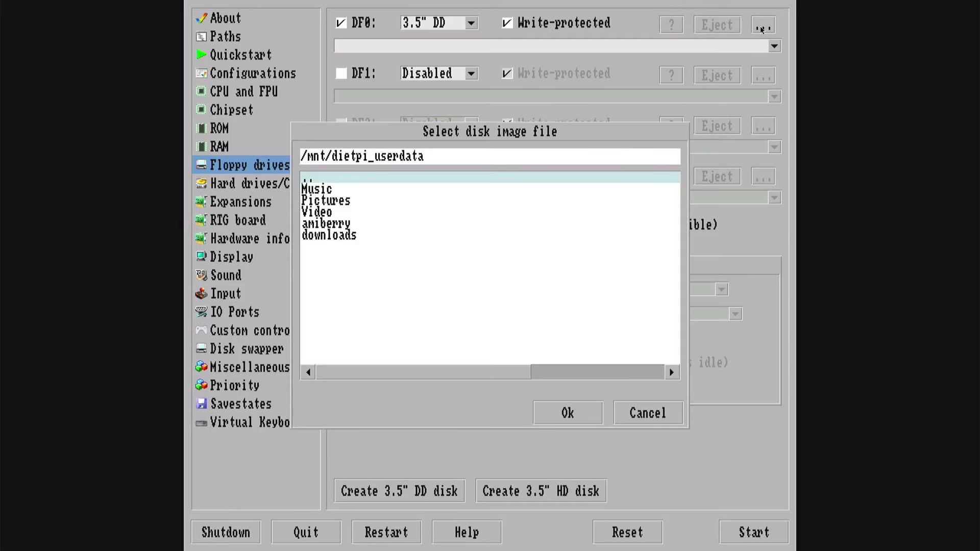
double_click(338, 224)
double_click(338, 224)
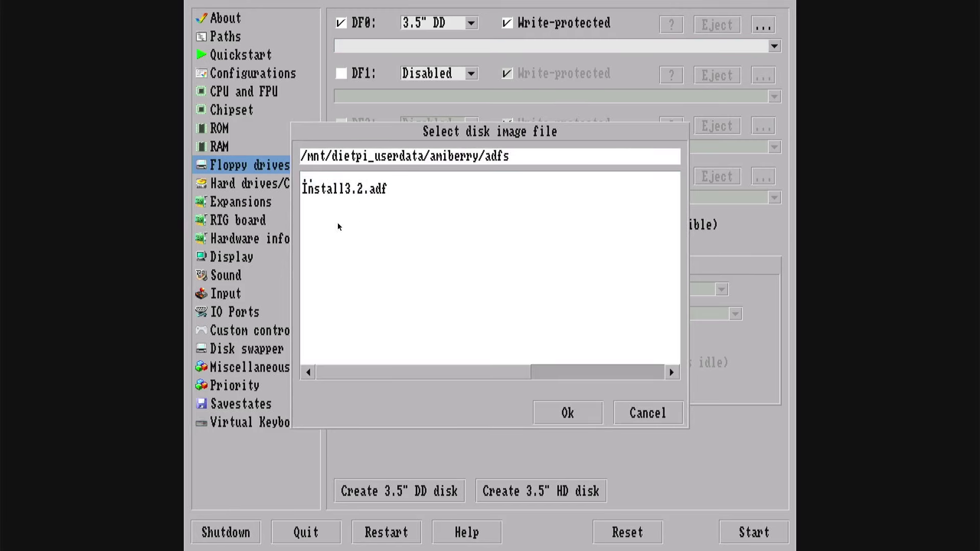
double_click(344, 192)
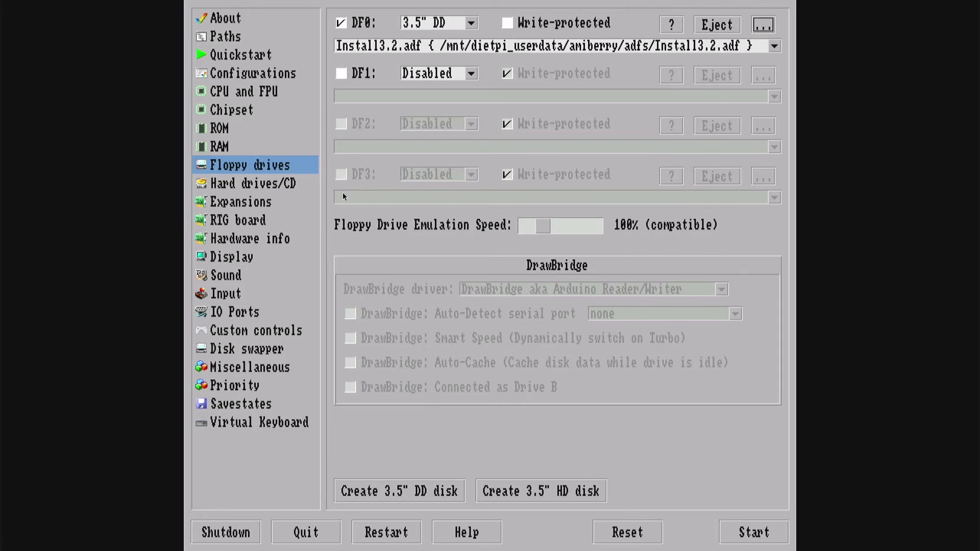
left_click(273, 187)
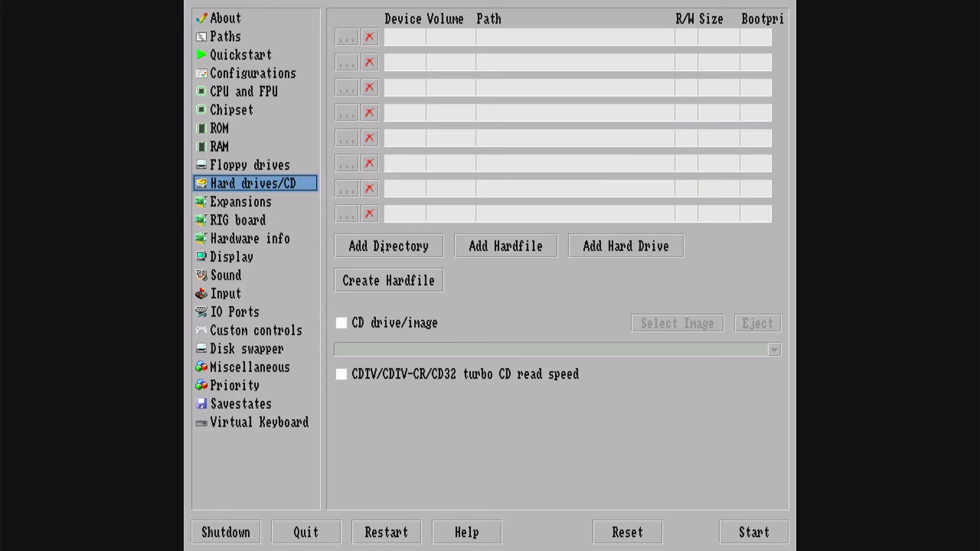
left_click(426, 252)
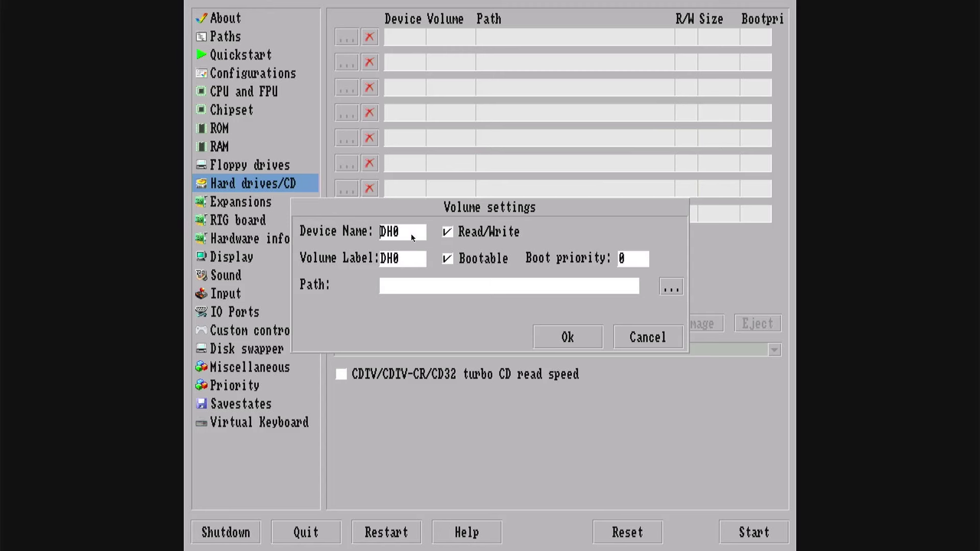
key("BackSpace")
key("BackSpace")
key("BackSpace")
type("HD)")
key("BackSpace")
type("0")
key("Tab")
key("Tab")
key("Delete")
key("Delete")
key("Delete")
type("Harddisk")
key("Tab")
key("Tab")
left_click(680, 294)
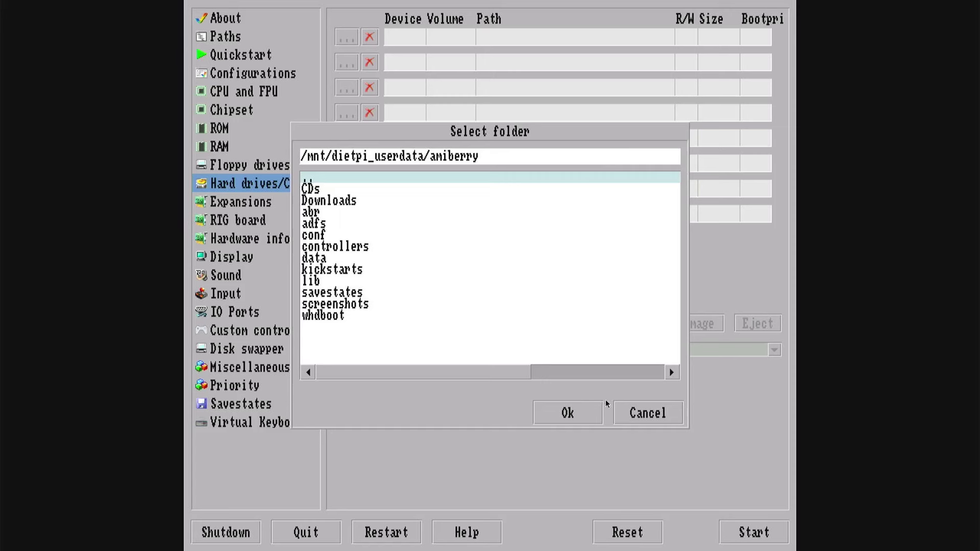
left_click(640, 418)
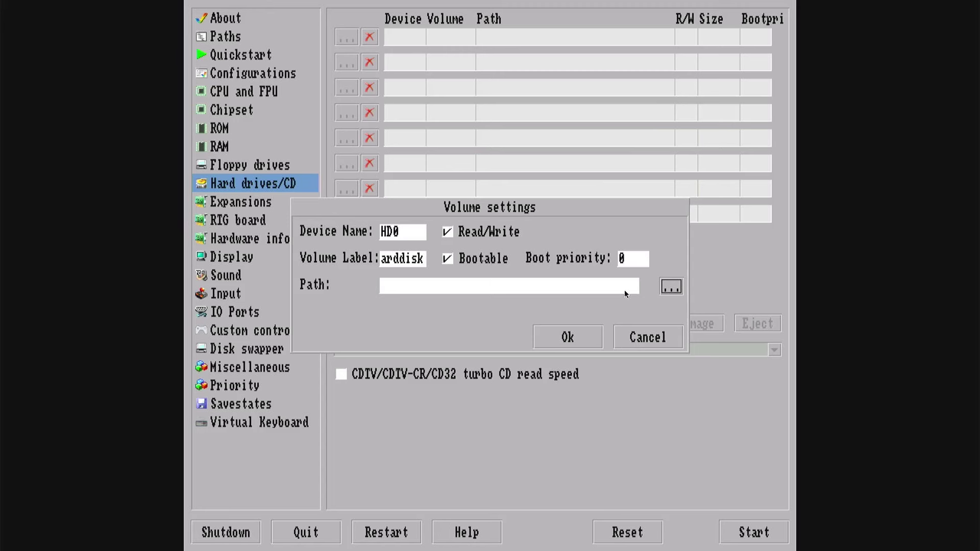
left_click(633, 329)
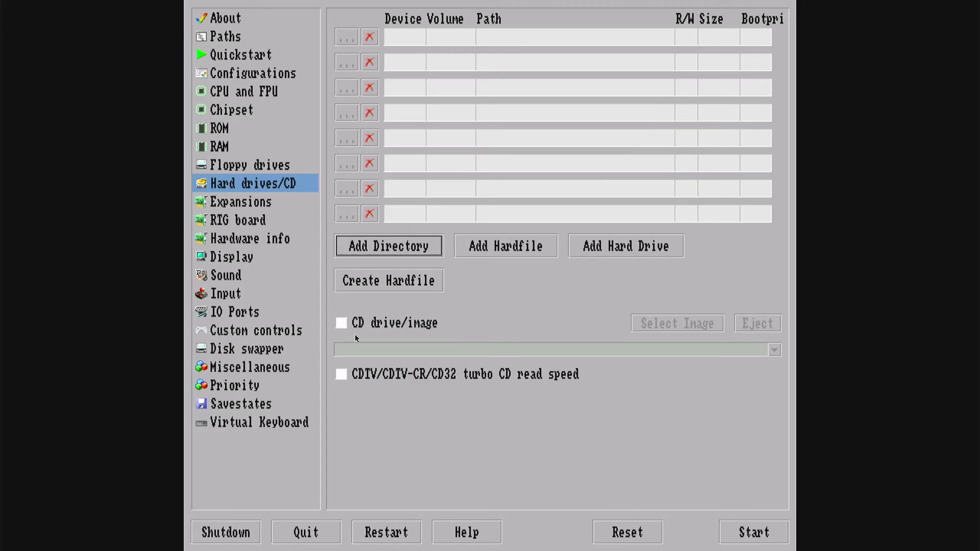
Step: Enable the CD drive and load the image amigaos32.iso from the amiberry/CDs folder
left_click(342, 324)
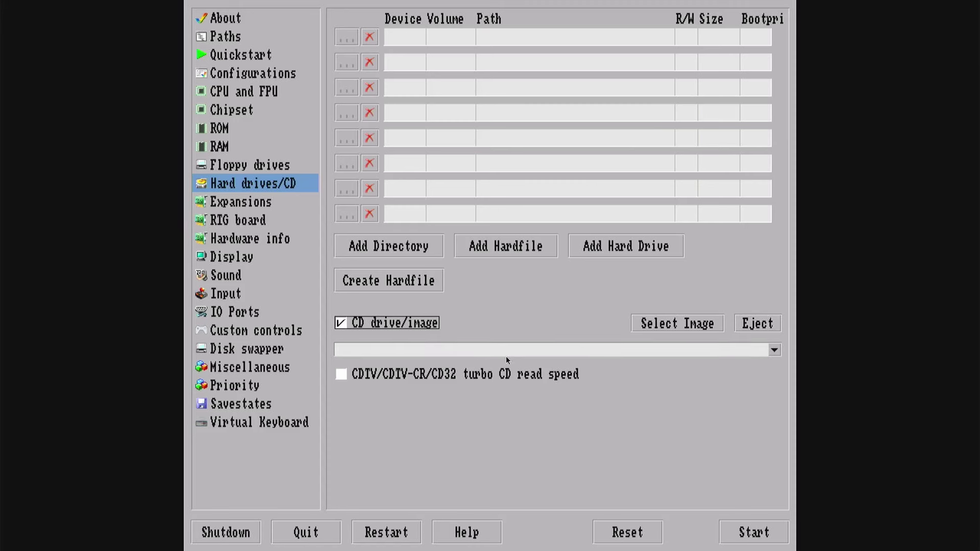
left_click(779, 351)
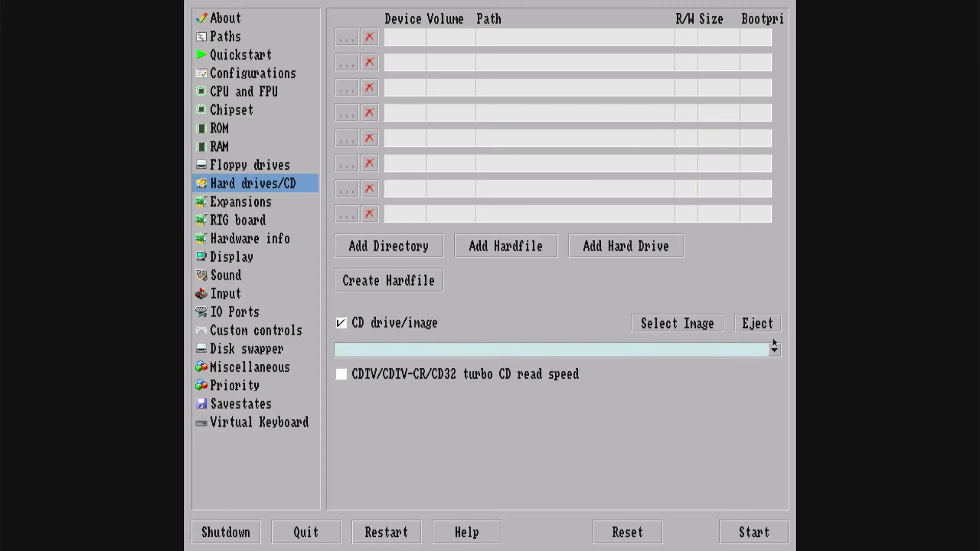
left_click(703, 322)
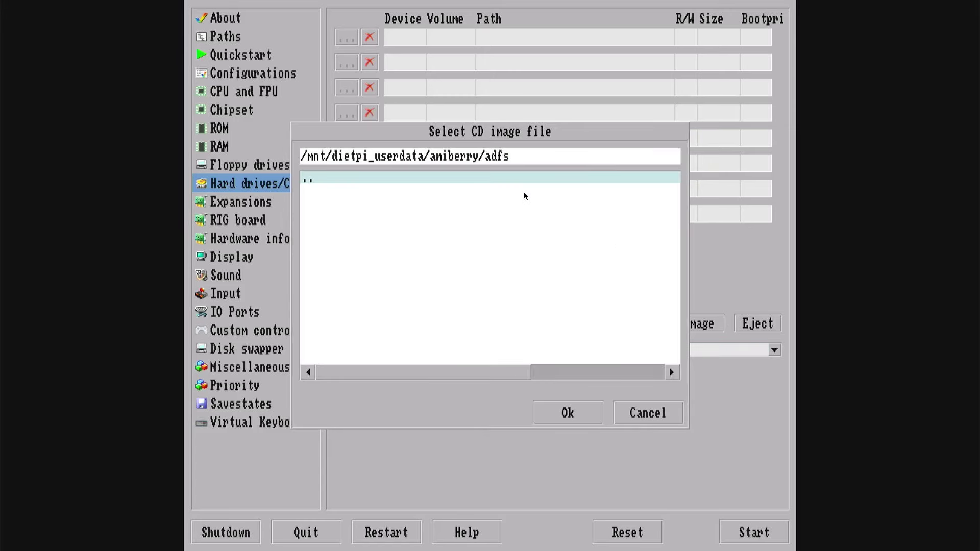
left_click(439, 177)
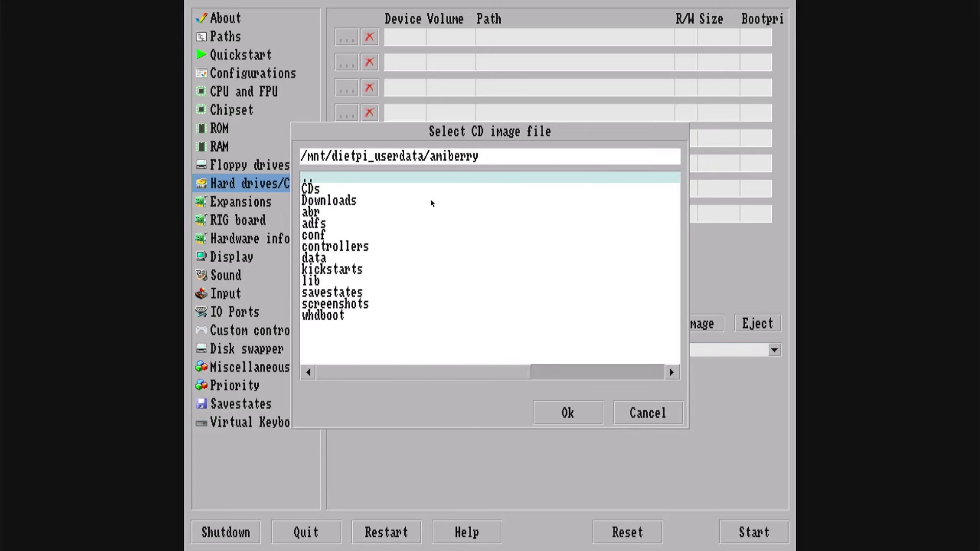
left_click(352, 190)
left_click(352, 190)
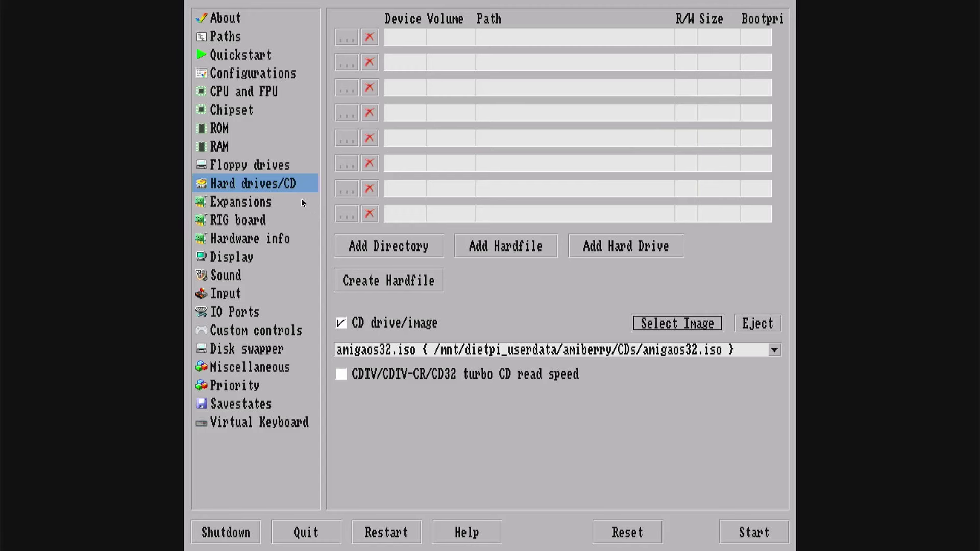
Step: Enable the bsdsocket.library option in the miscellaneous expansions
left_click(270, 202)
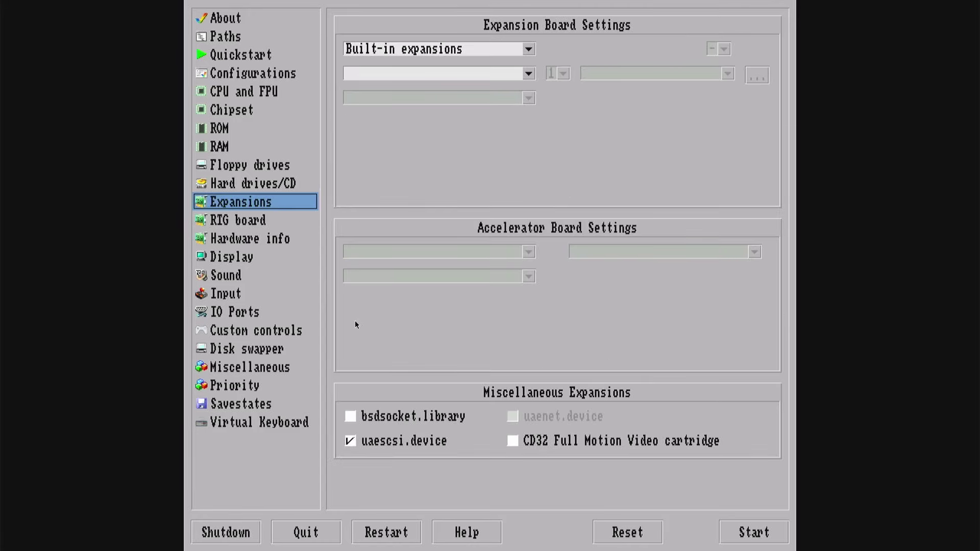
left_click(350, 418)
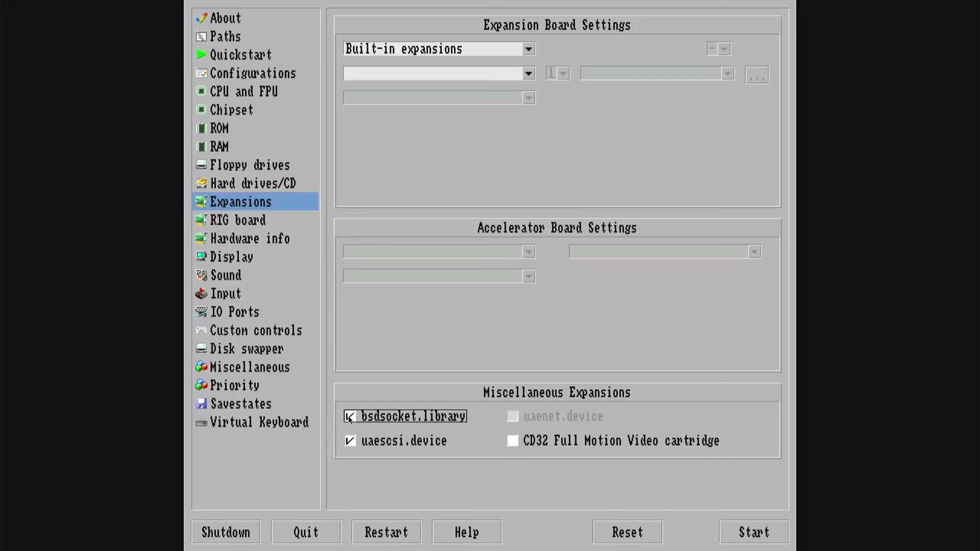
Step: Set the RTG graphics board to UAE [Zorro III] and review the display and sound settings
left_click(295, 220)
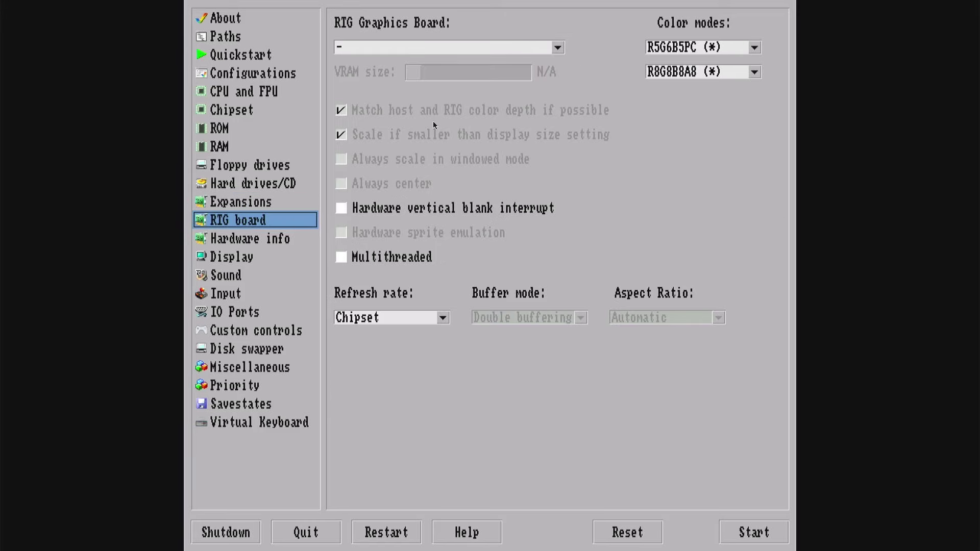
left_click(561, 49)
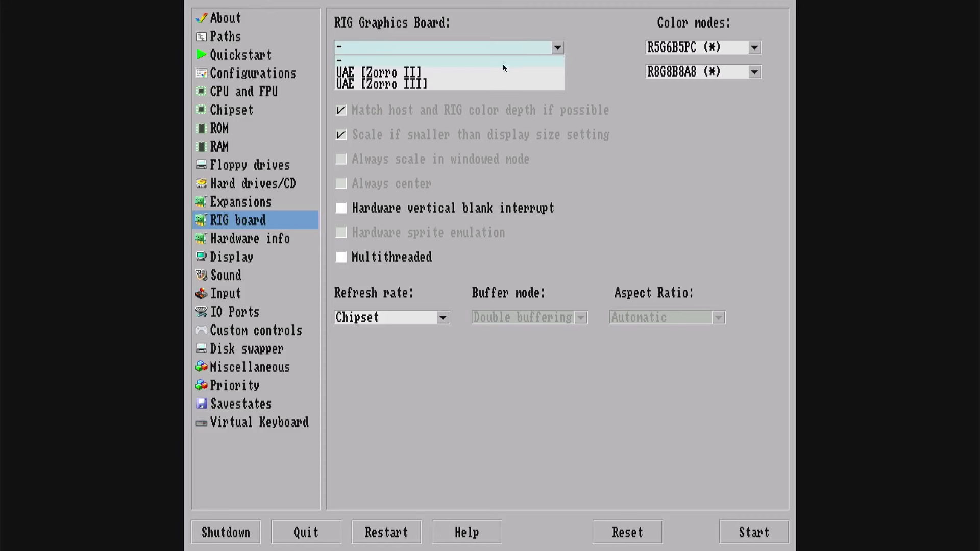
left_click(479, 84)
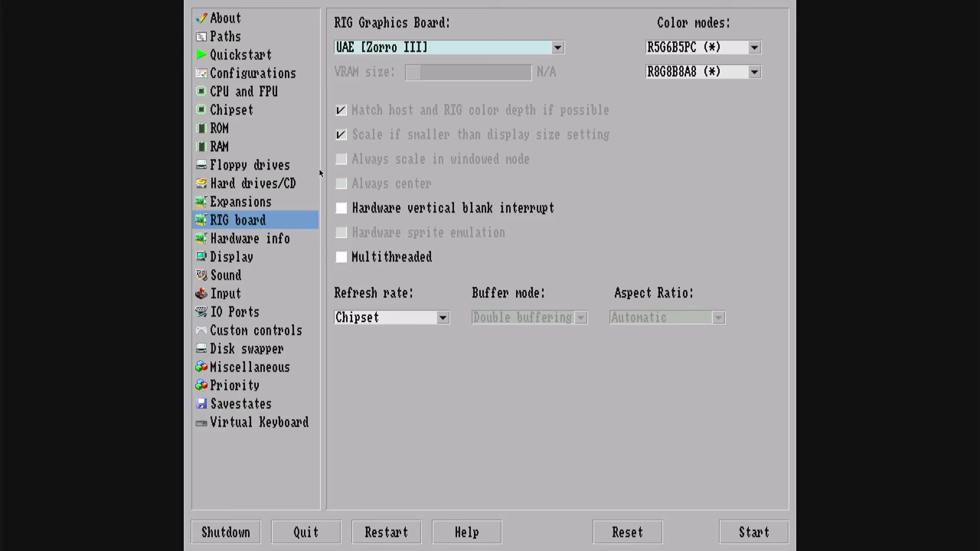
left_click(244, 258)
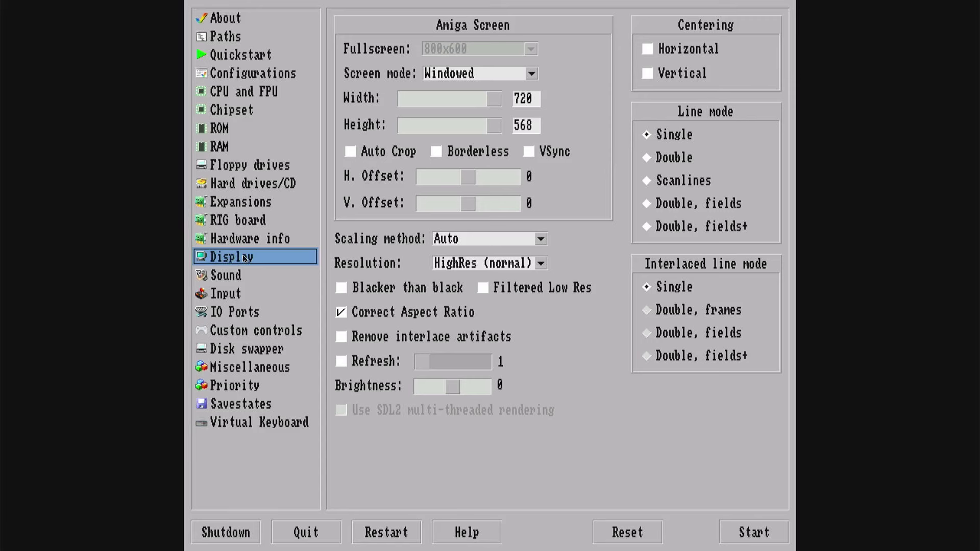
left_click(239, 277)
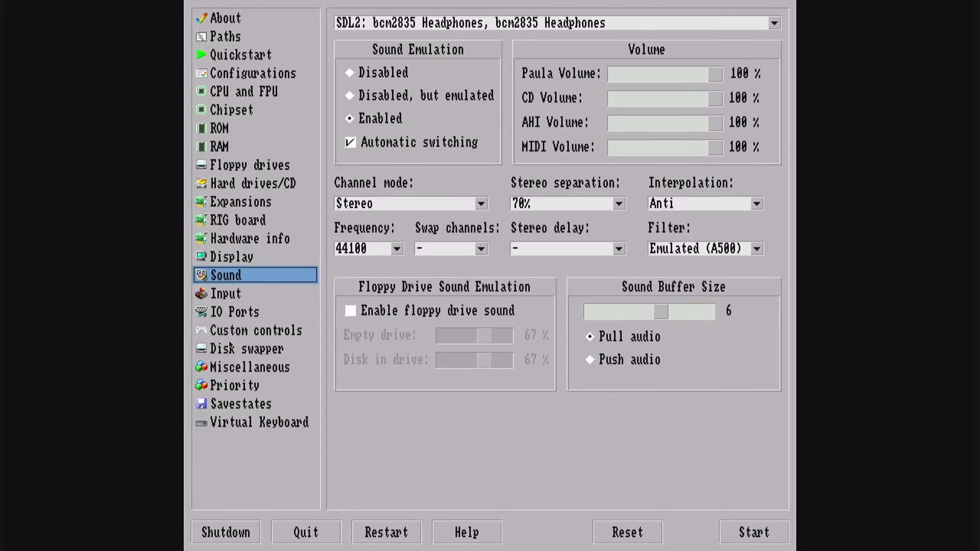
Step: Save the current emulator configuration under the name default
left_click(274, 74)
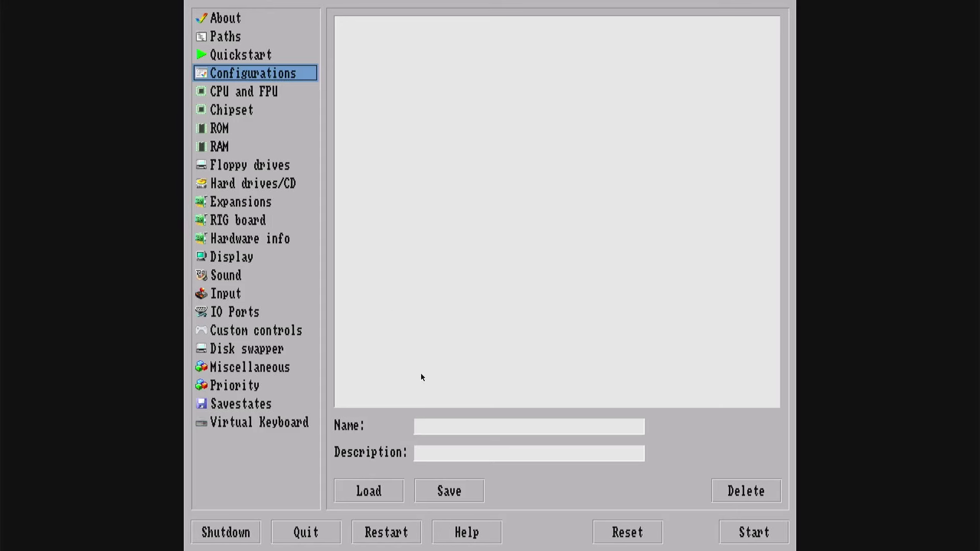
left_click(439, 425)
type("defauklt")
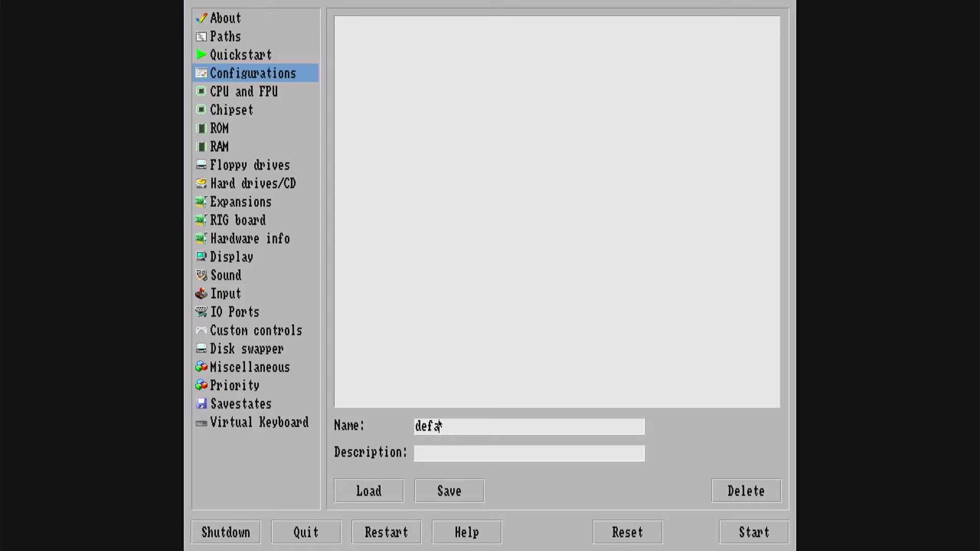
key("BackSpace")
key("BackSpace")
key("BackSpace")
type("lt")
key("BackSpace")
type("t")
left_click(447, 492)
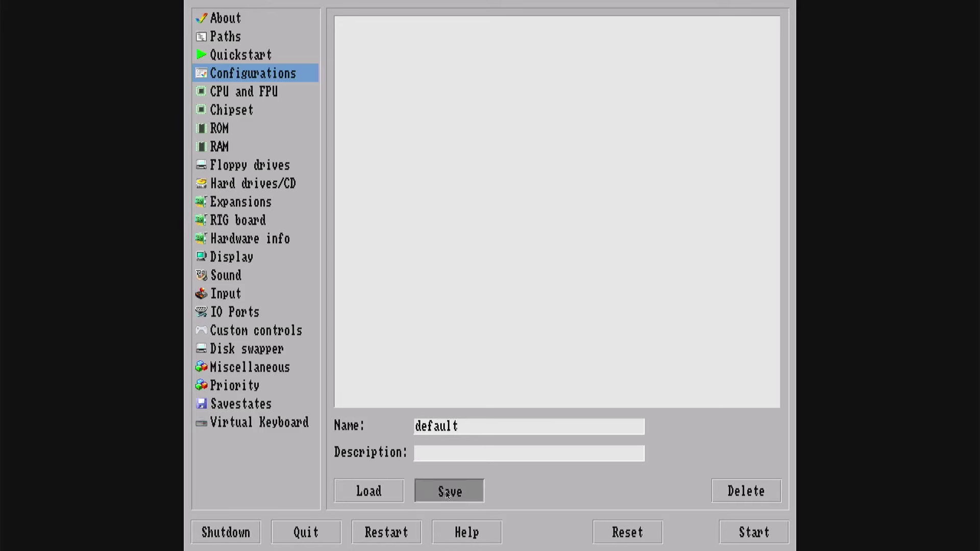
Step: Quit the emulator and start entering the user name at the DietPi login prompt
left_click(322, 528)
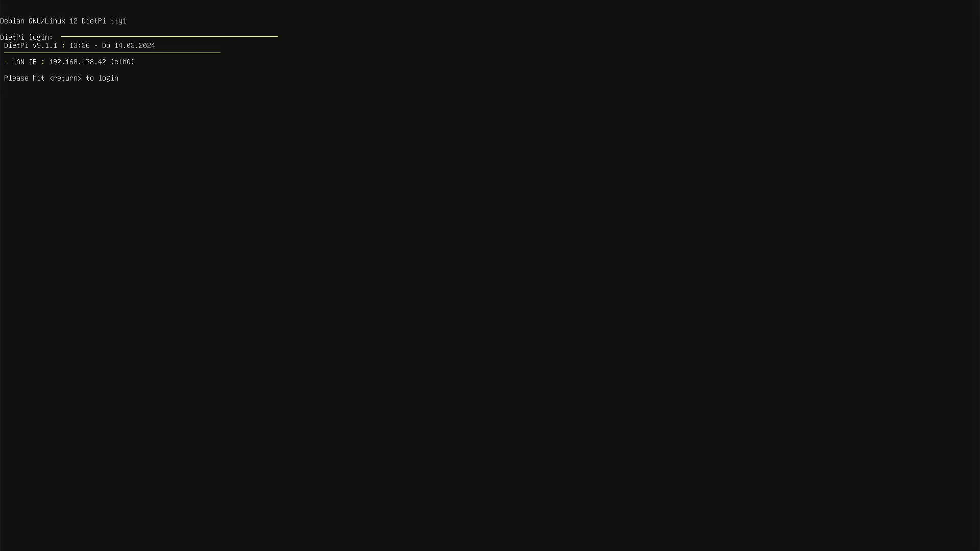
key("Return")
type("diet")
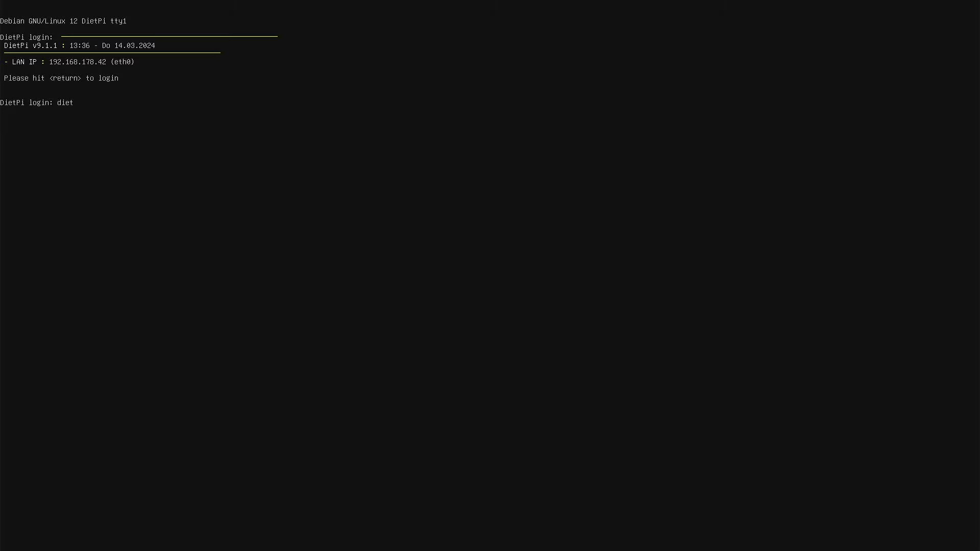
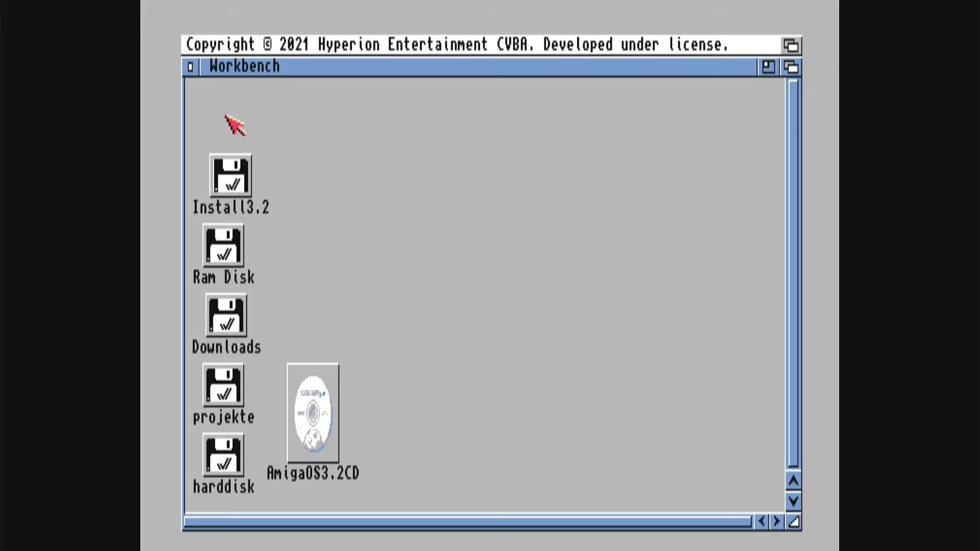
Step: Open the Install drawer on the Install3.2 disk and move its window aside
double_click(231, 165)
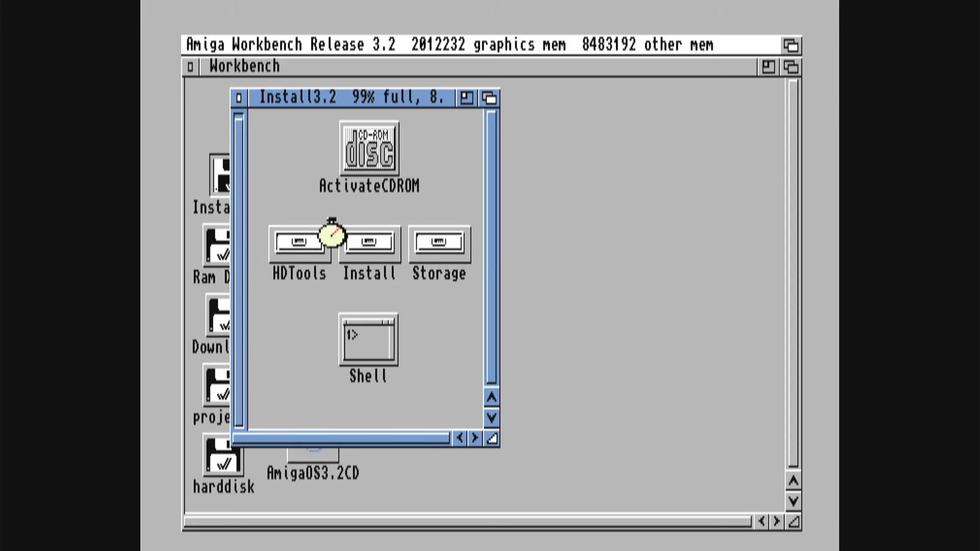
double_click(367, 244)
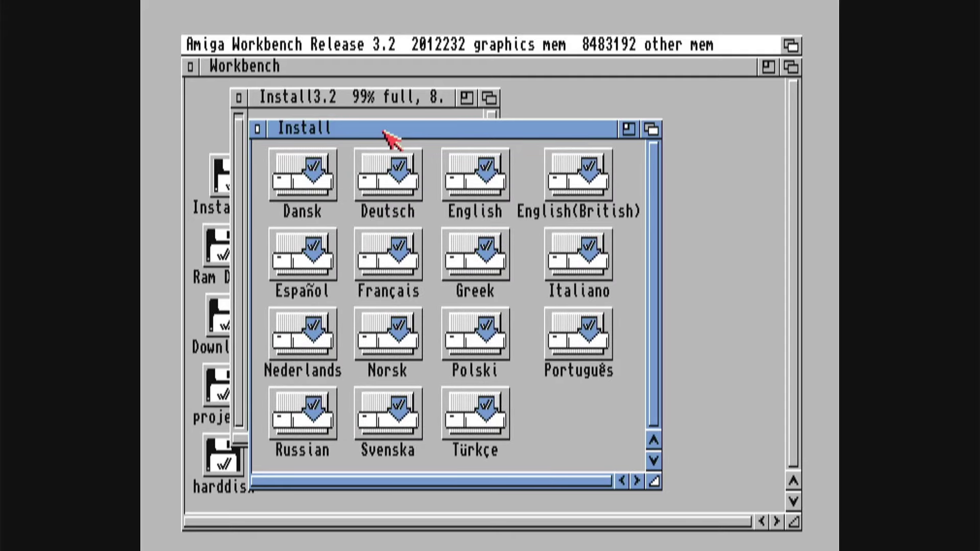
left_click_drag(389, 136, 526, 134)
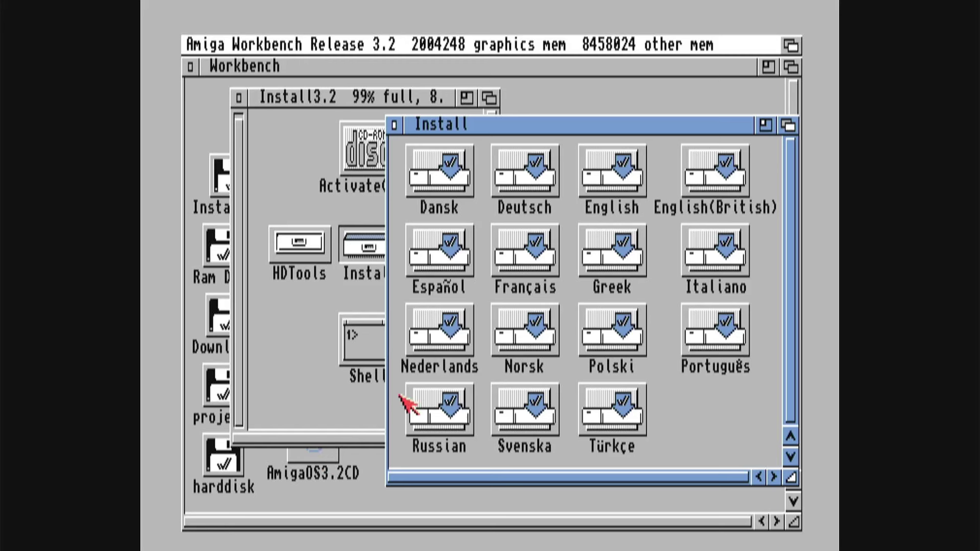
double_click(529, 166)
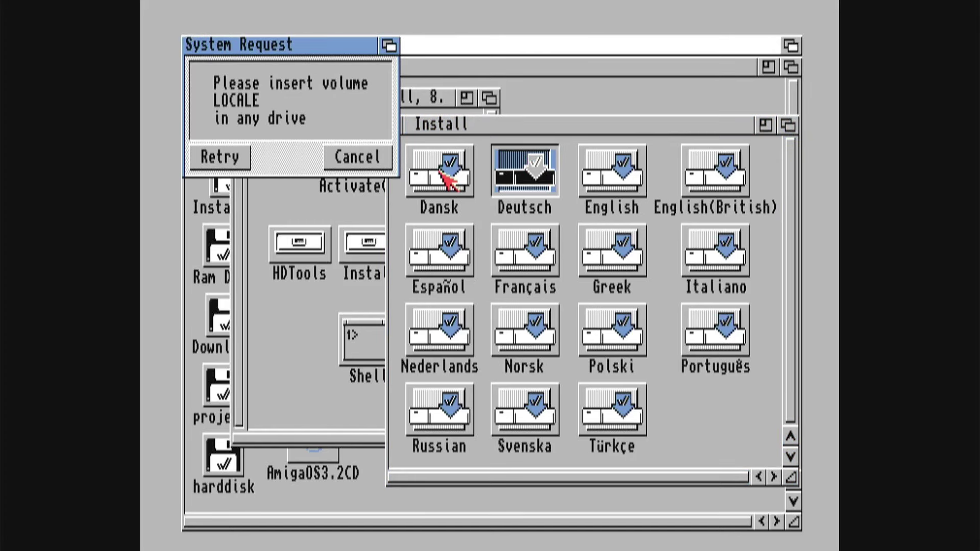
left_click(386, 163)
left_click(387, 161)
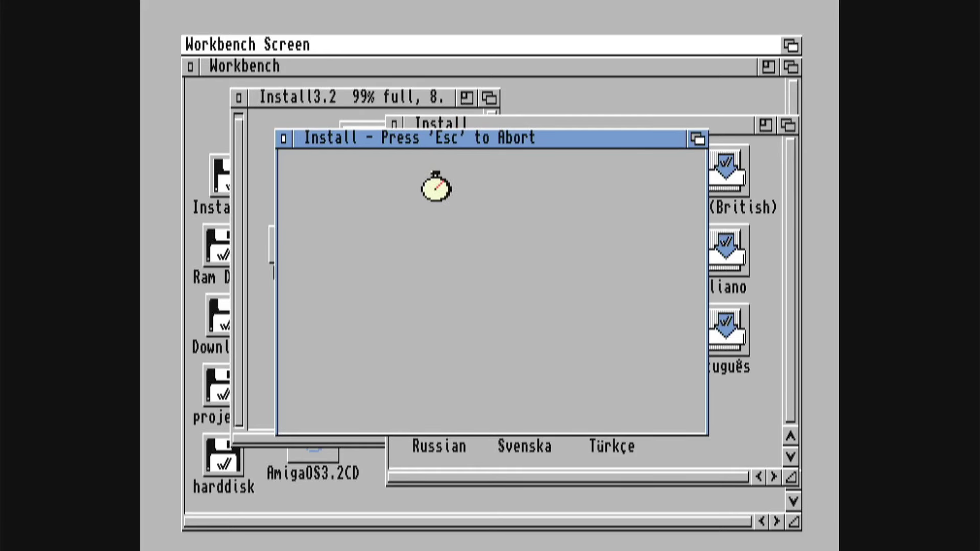
key("Escape")
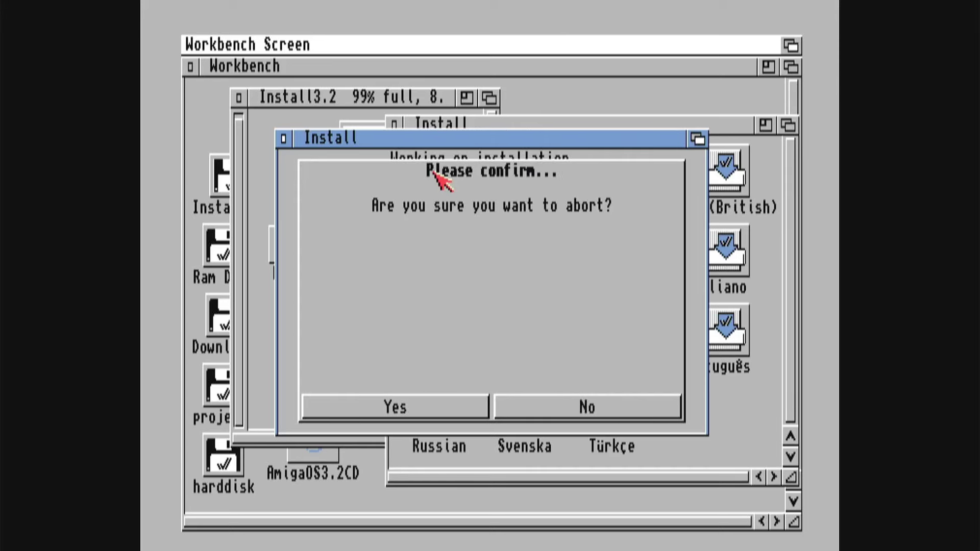
left_click(432, 406)
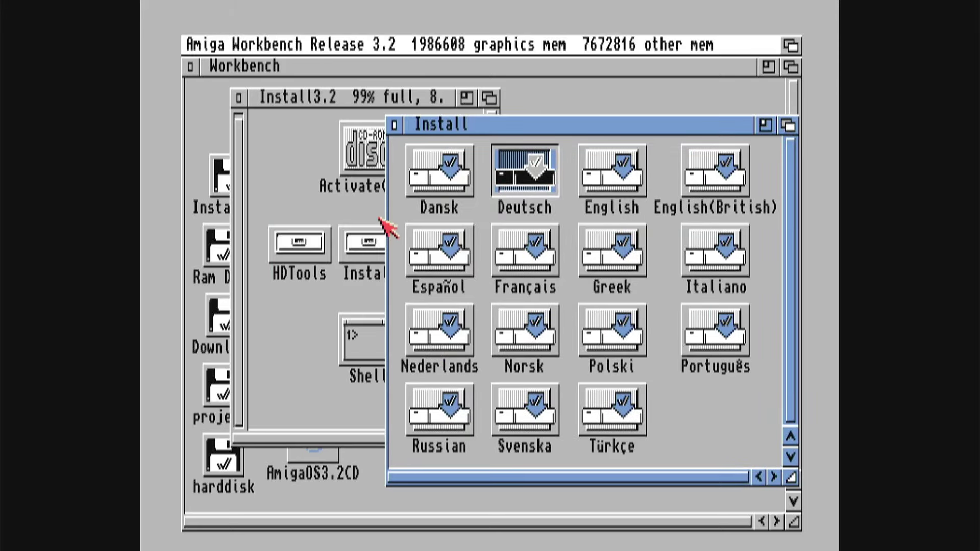
Step: Run ActivateCDROM and restart the Deutsch installer, cancelling the requests for the LOCALE volume
double_click(364, 155)
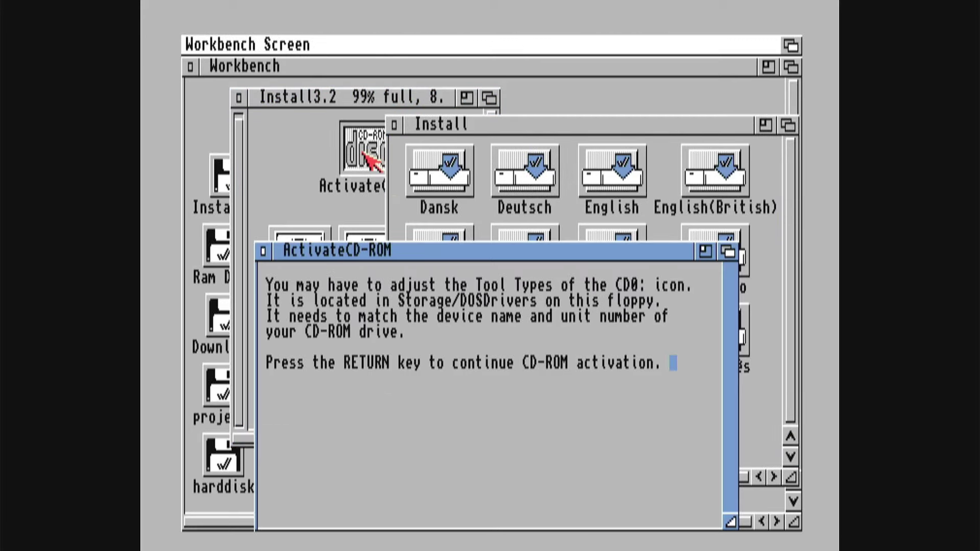
key("Return")
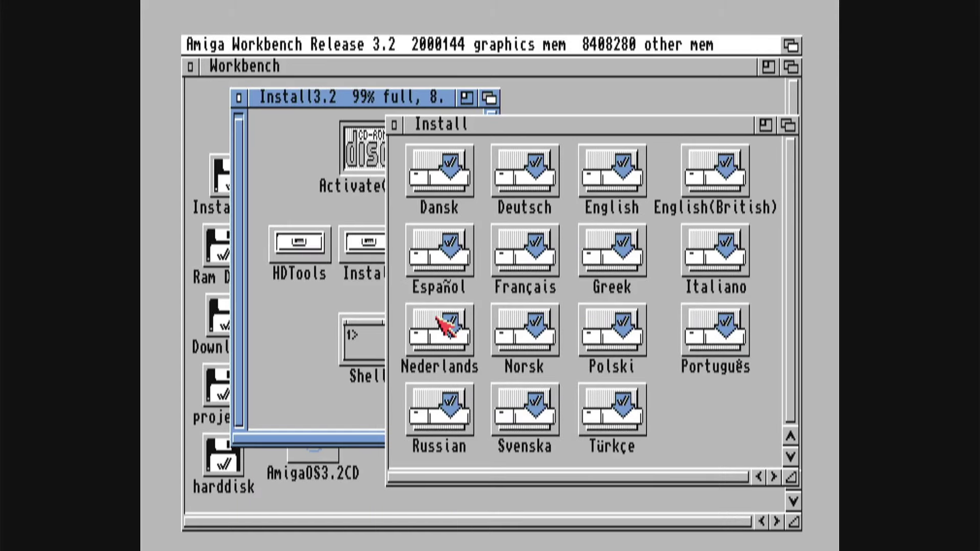
double_click(528, 188)
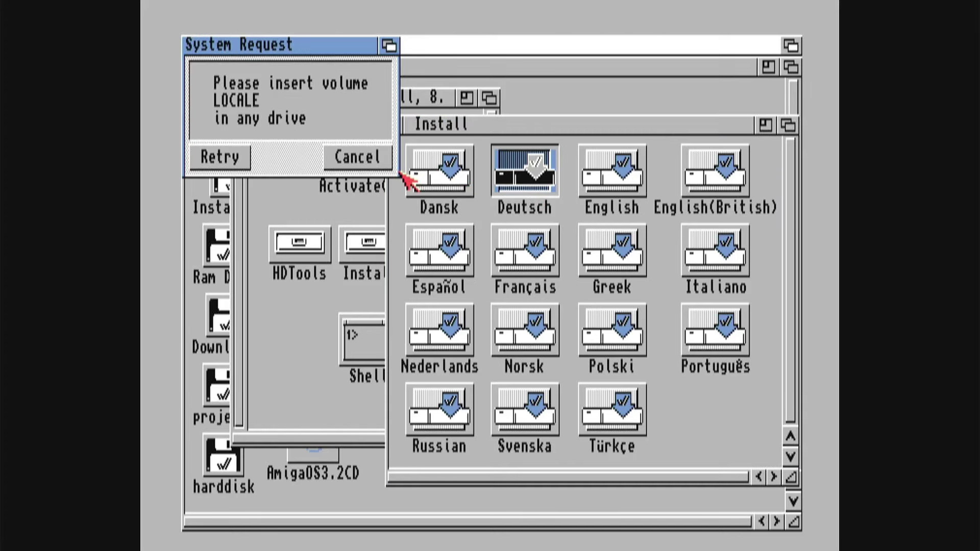
left_click(376, 159)
left_click(376, 159)
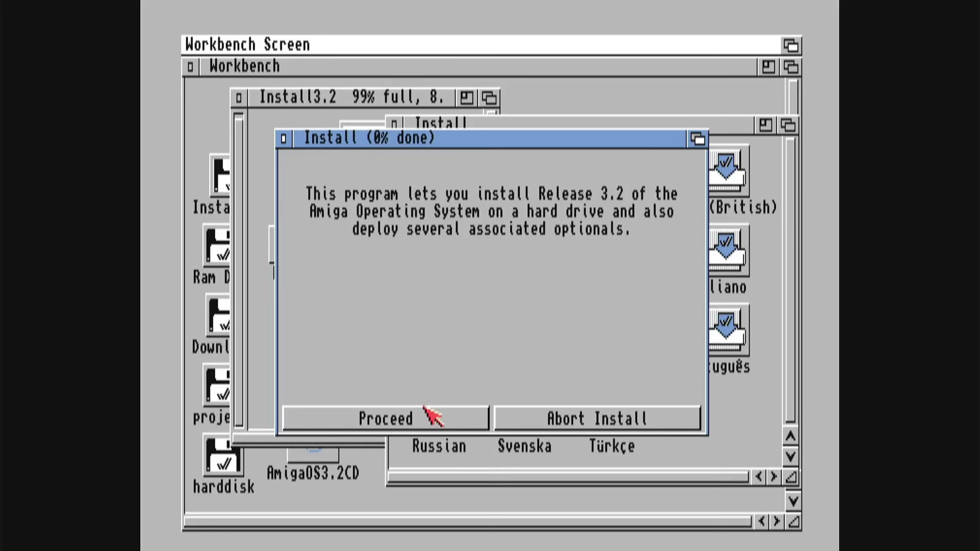
Step: Proceed with Install Release 3.2 in the Novice User installation mode
left_click(428, 422)
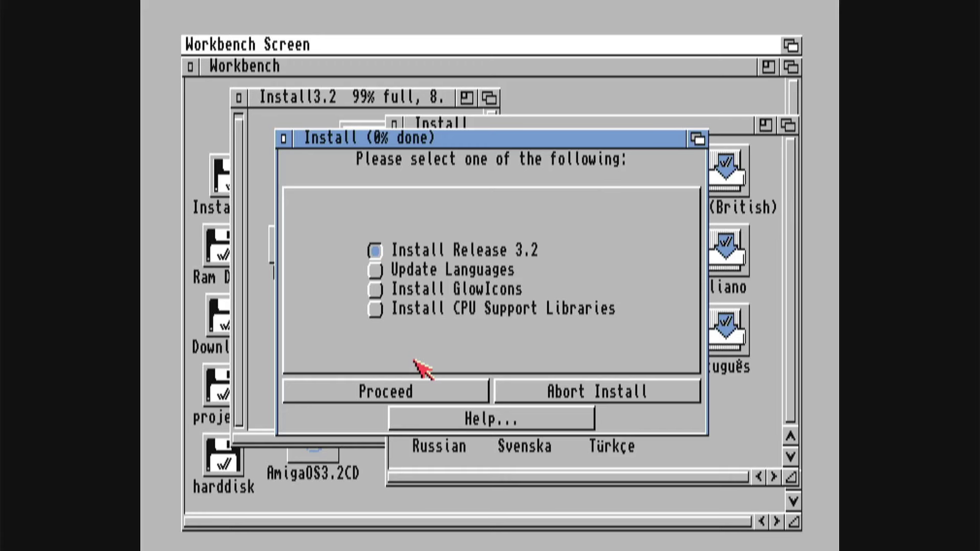
left_click(420, 392)
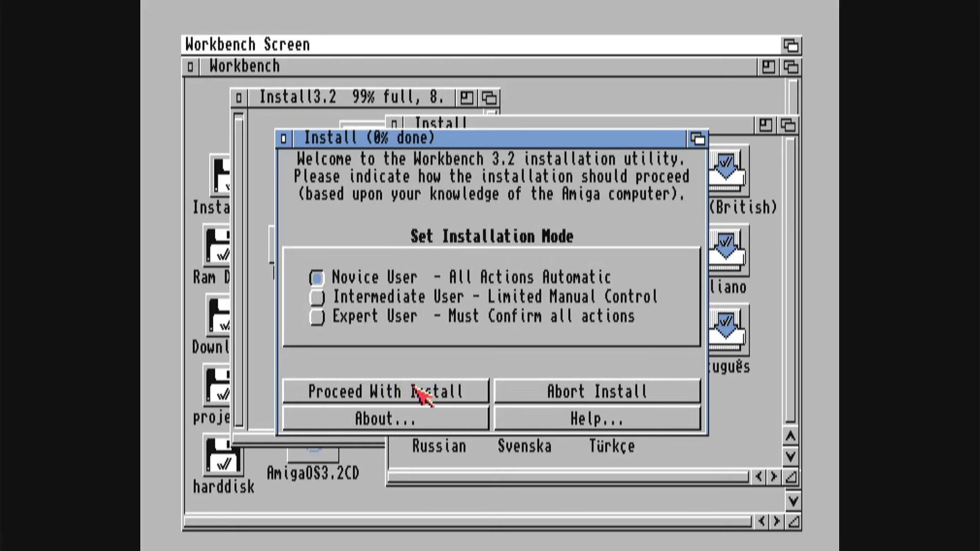
left_click(420, 392)
left_click(420, 392)
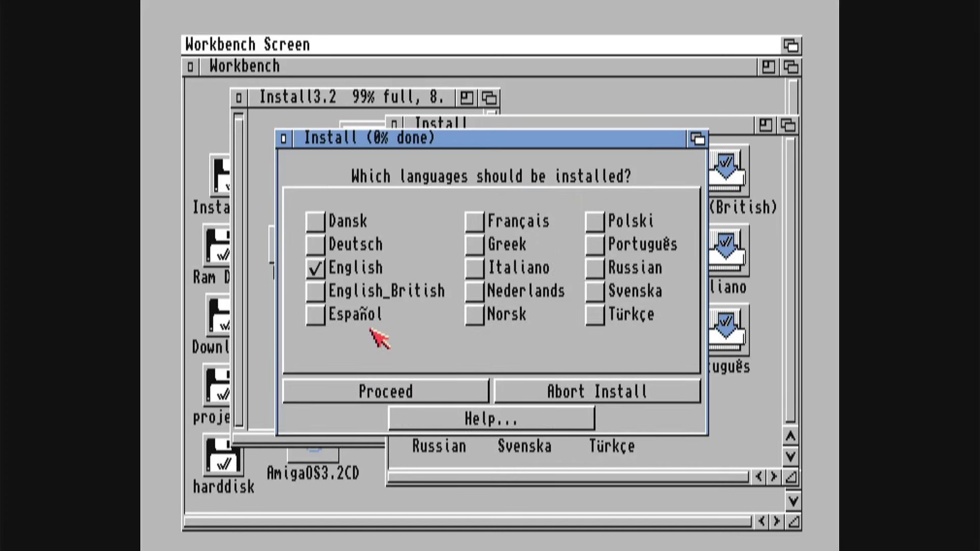
Step: Choose Deutsch instead of English as the installed language and include GlowIcons in the installation
left_click(319, 269)
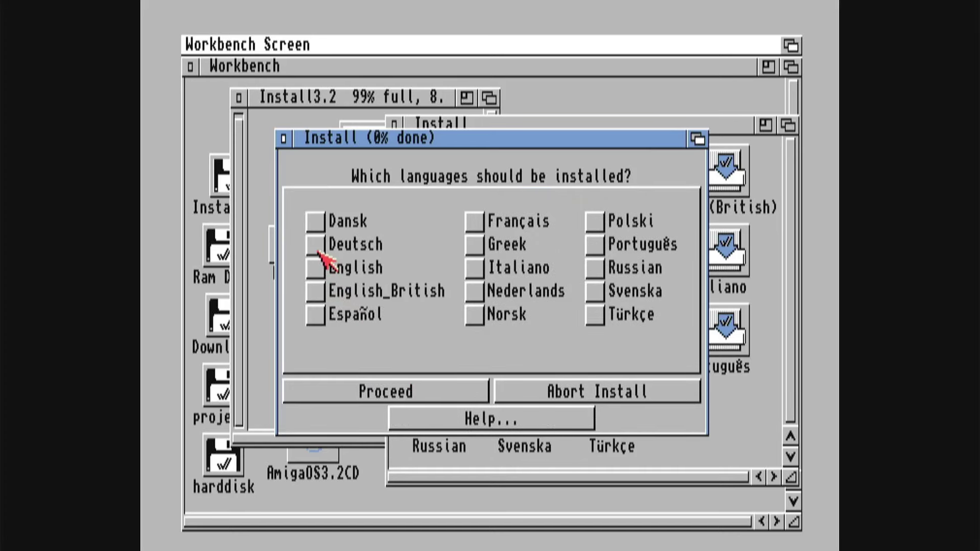
left_click(321, 249)
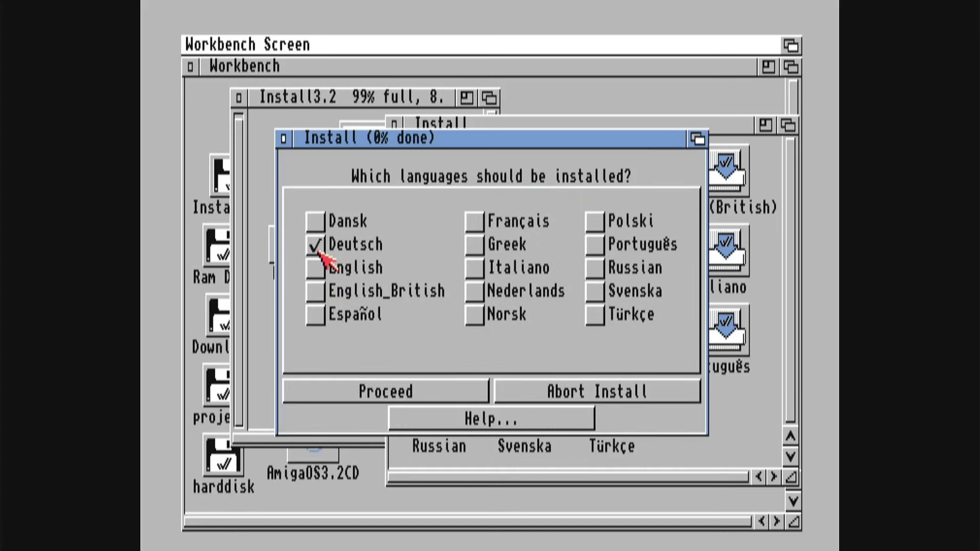
left_click(418, 392)
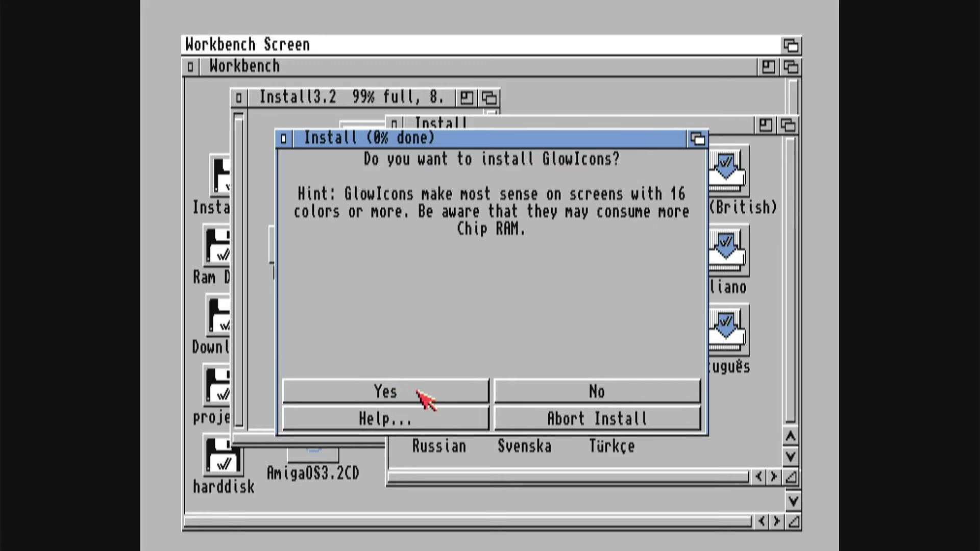
left_click(417, 392)
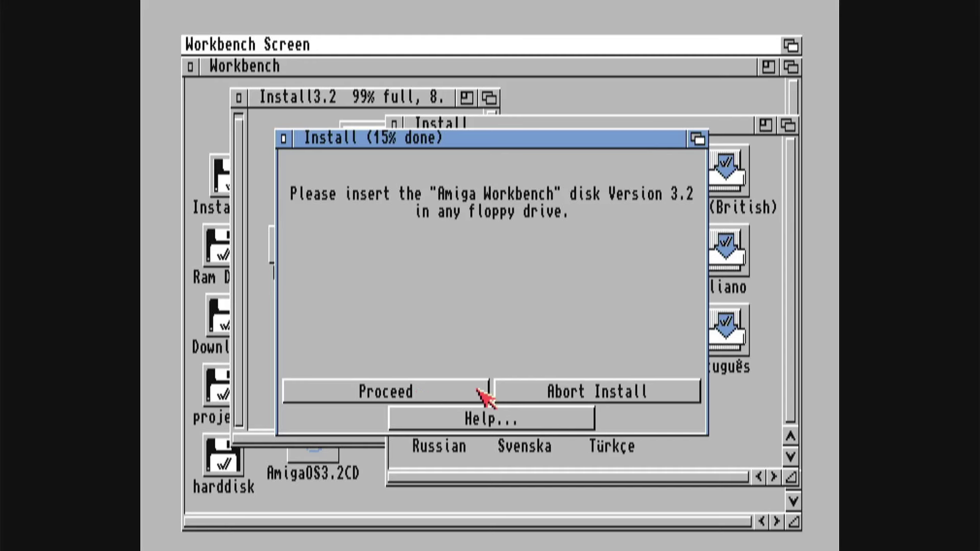
Step: Abort the floppy-based installation and close the Install and Install3.2 windows
left_click(525, 396)
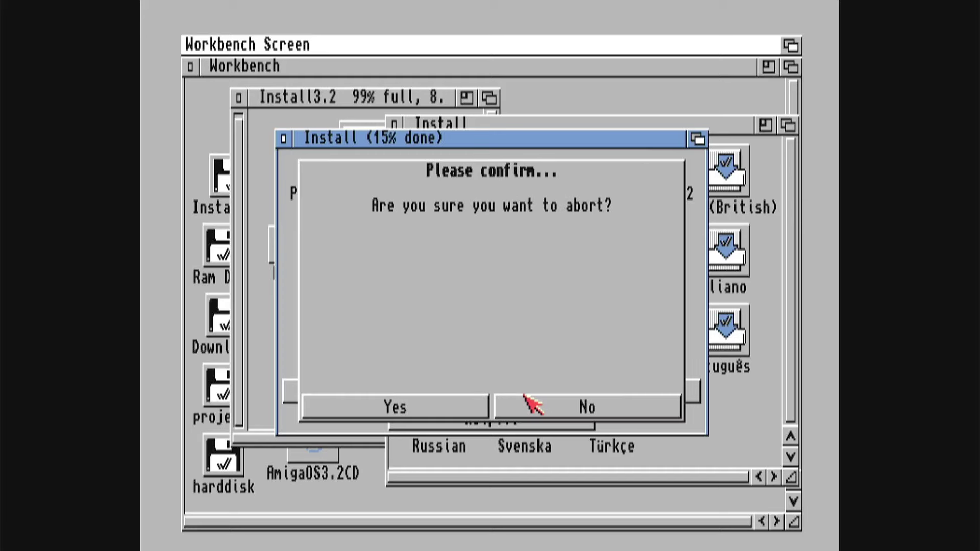
left_click(464, 407)
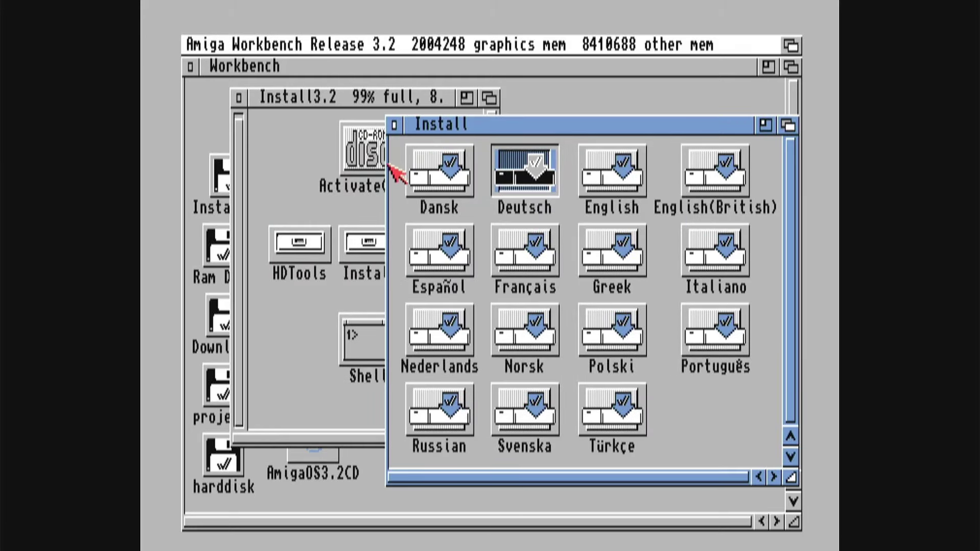
left_click(394, 125)
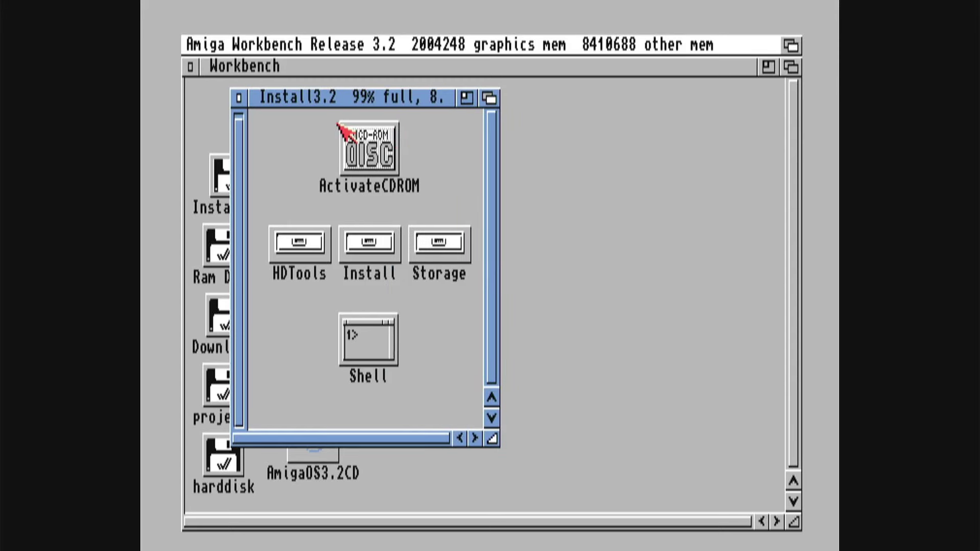
left_click(239, 97)
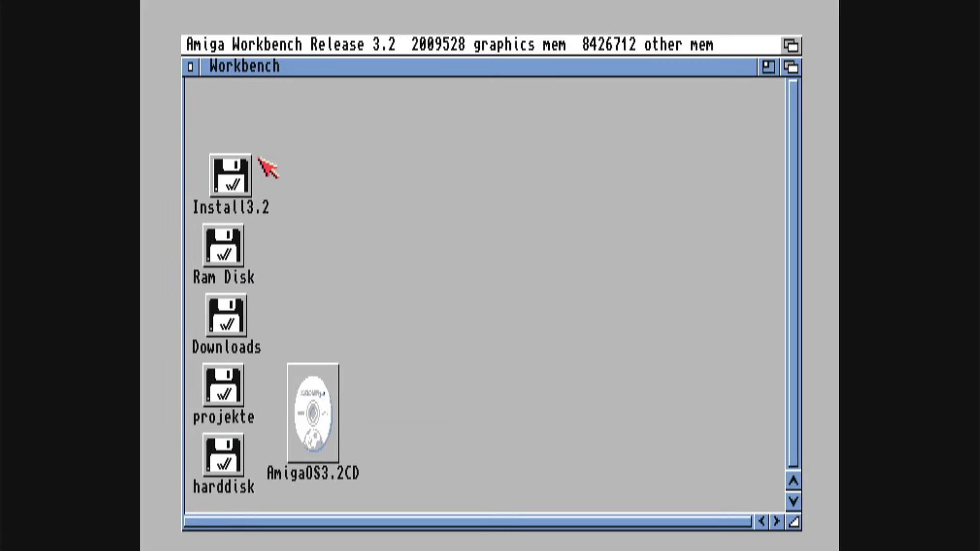
Step: Open the Install drawer on the AmigaOS3.2CD disc
double_click(317, 404)
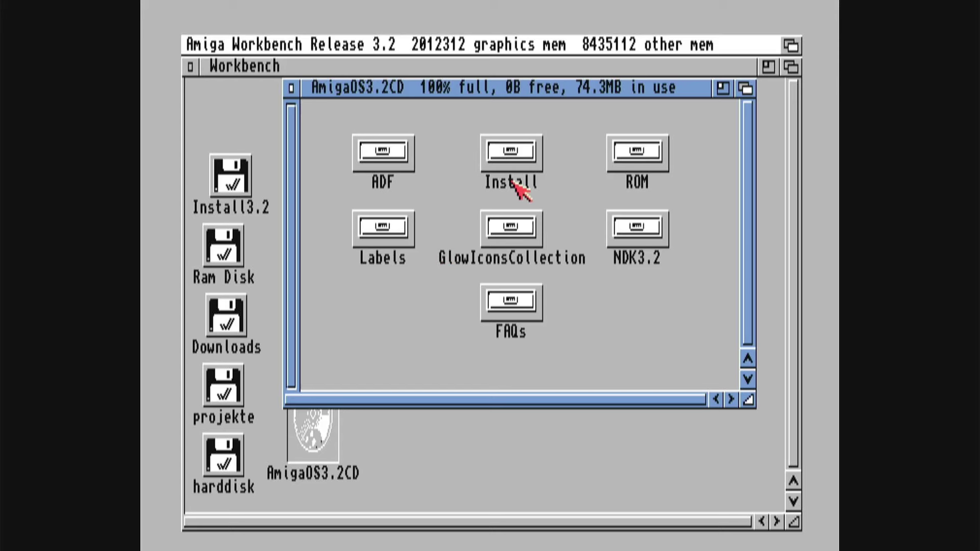
left_click(527, 149)
double_click(528, 149)
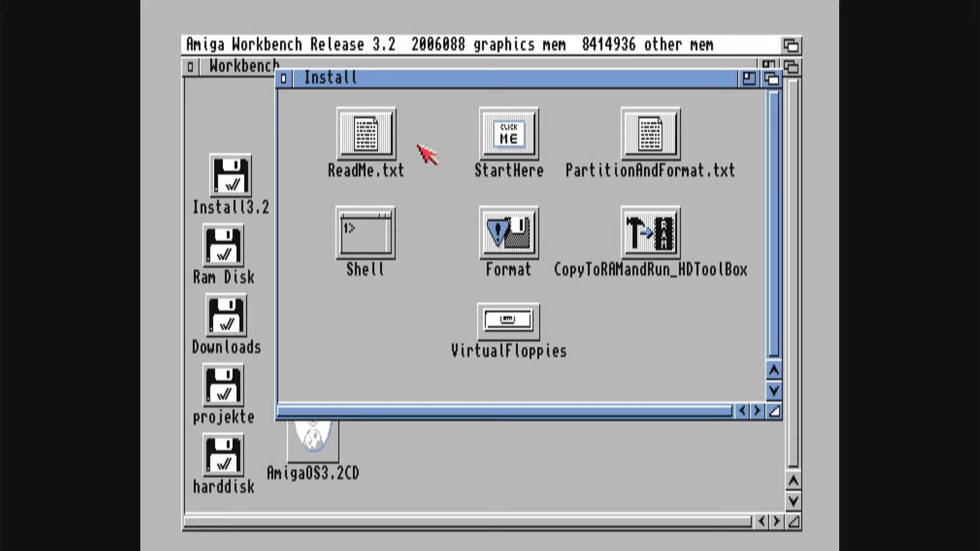
Step: Run StartHere from the Install drawer, dismiss its notice, and launch the Deutsch installer from the Install3.2 disk's Install drawer
double_click(501, 144)
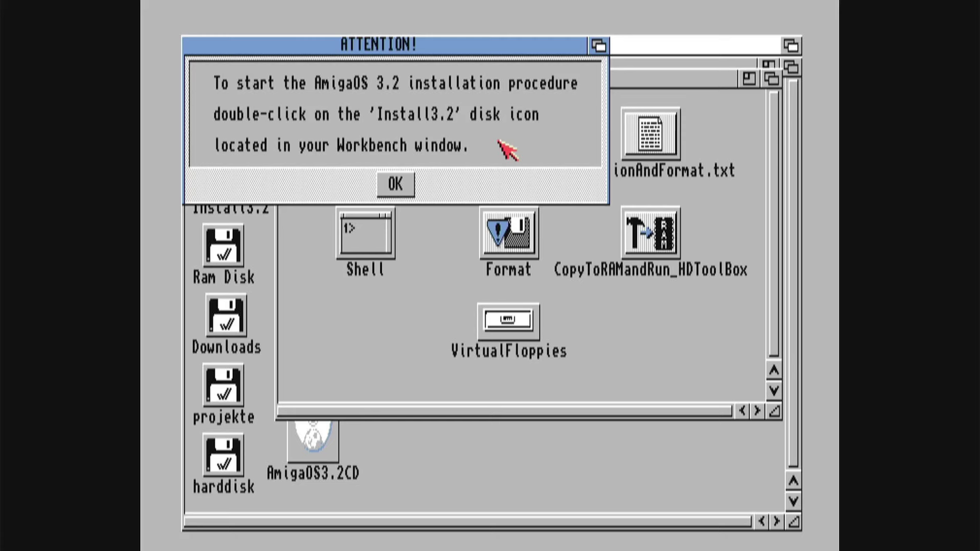
left_click(396, 185)
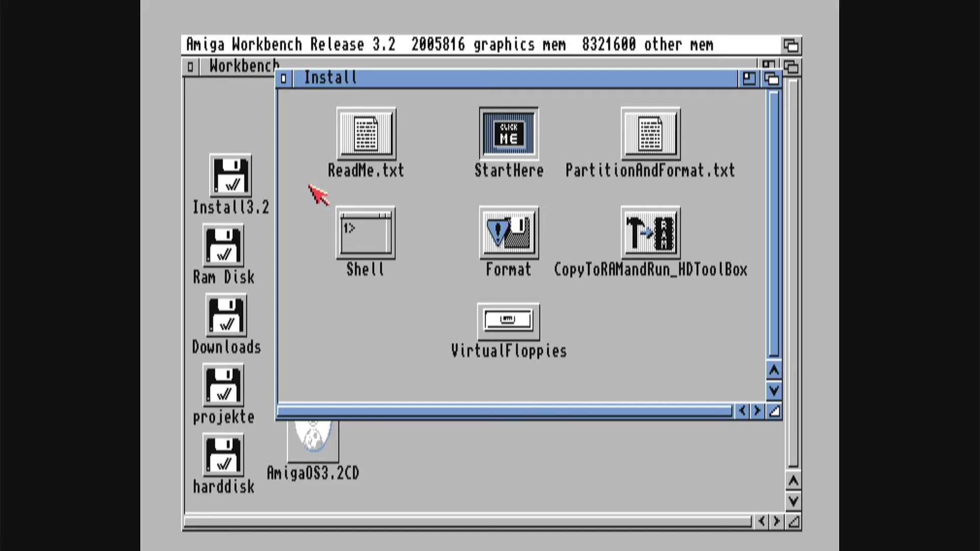
left_click(251, 180)
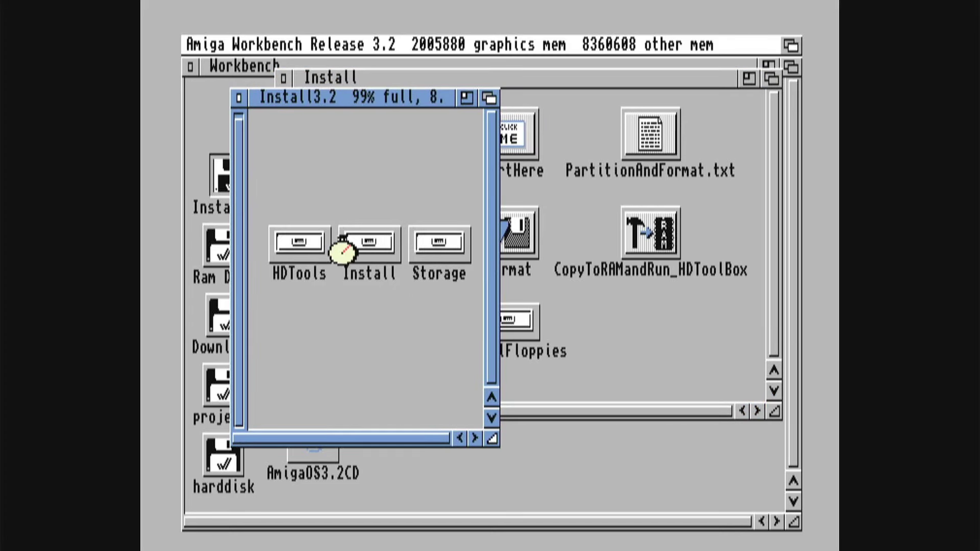
double_click(368, 253)
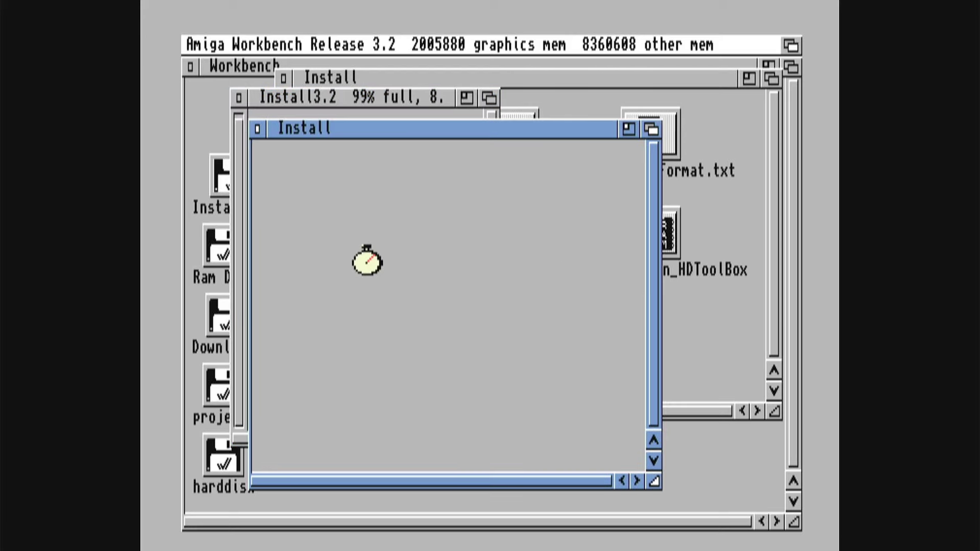
left_click(384, 191)
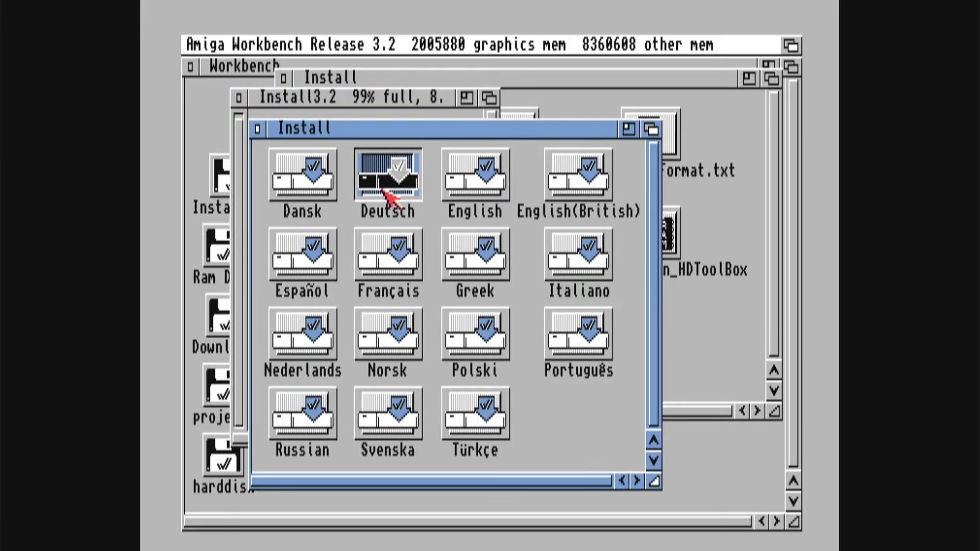
left_click(384, 193)
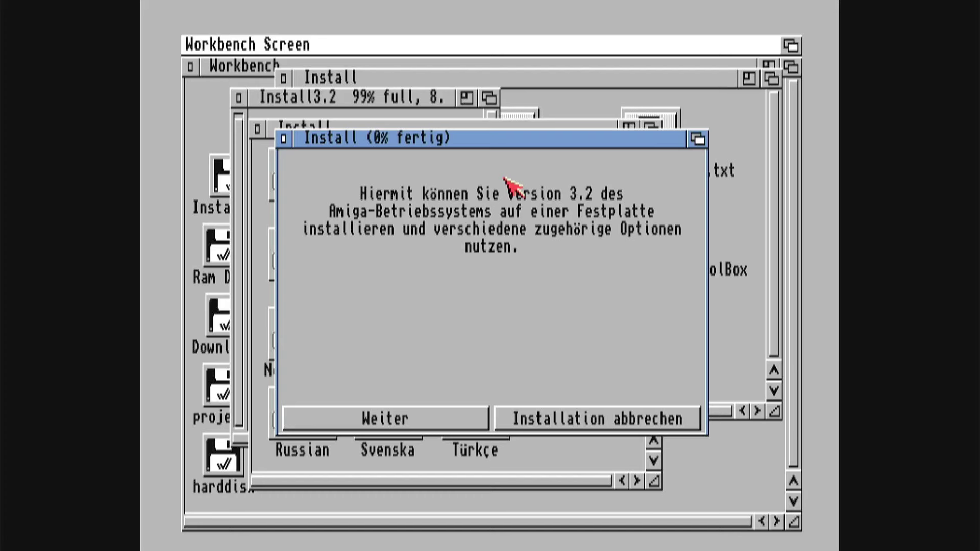
Step: Install Version 3.2 on the harddisk: partition with Deutsch as the only installed language
left_click(428, 415)
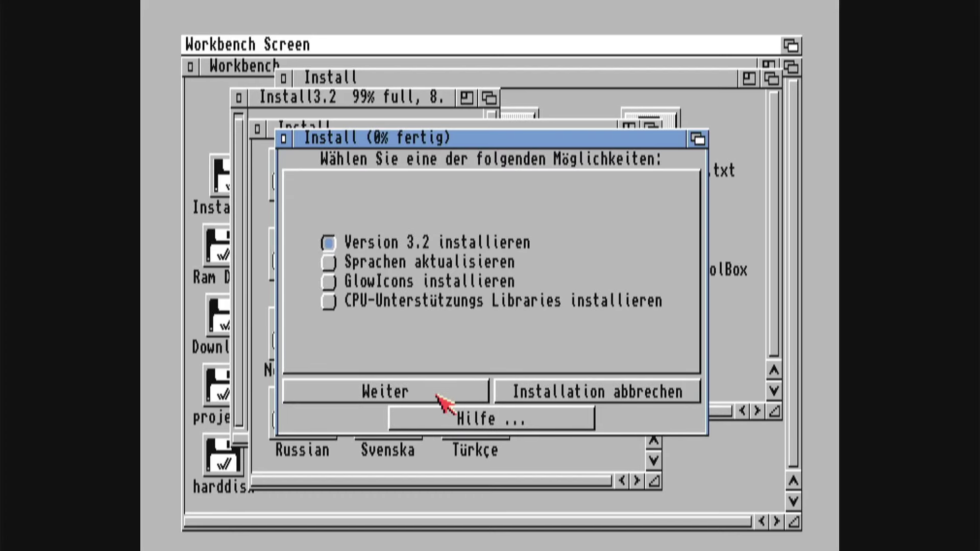
left_click(438, 396)
left_click(439, 399)
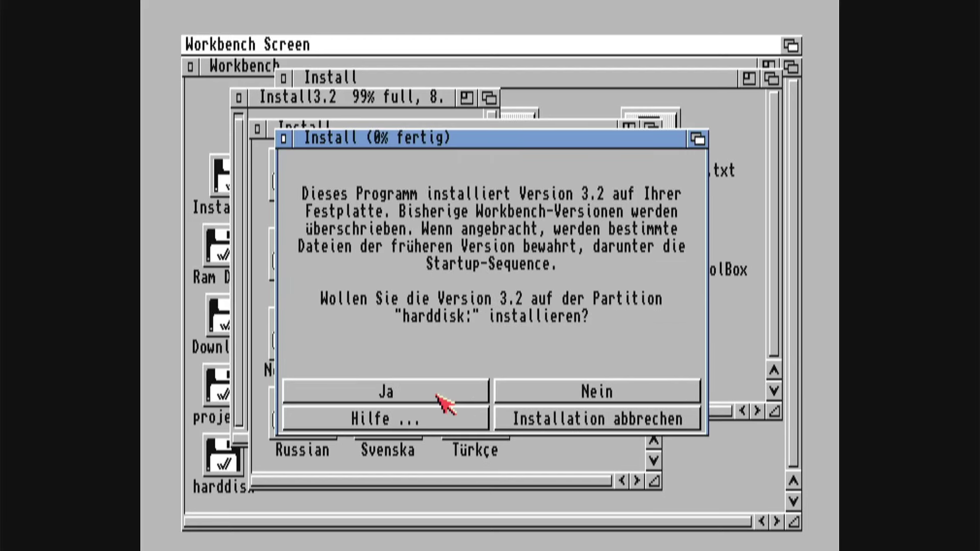
left_click(440, 398)
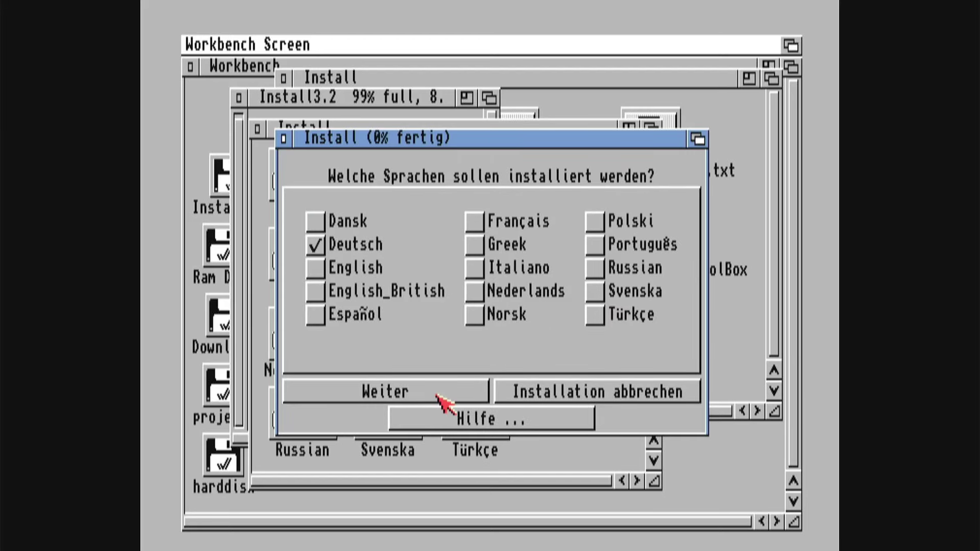
left_click(440, 398)
left_click(439, 397)
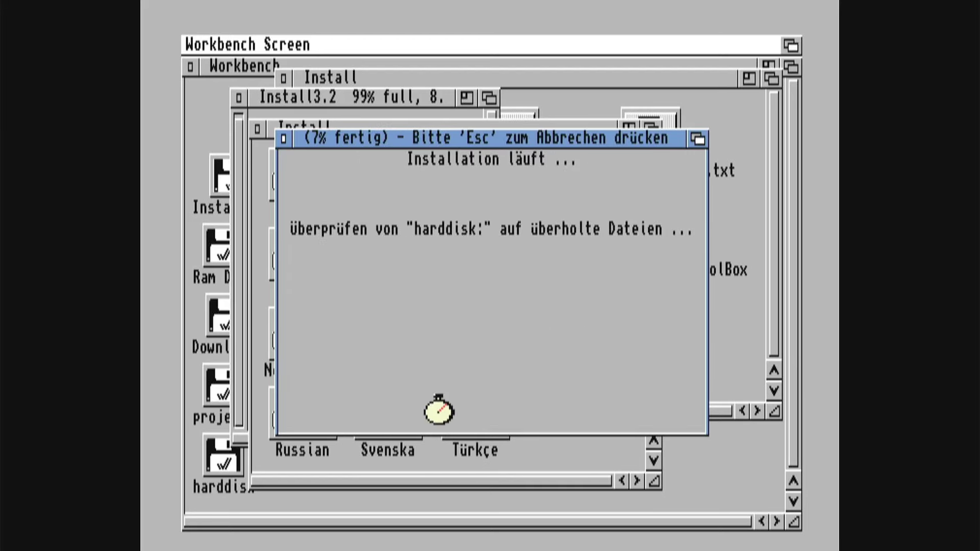
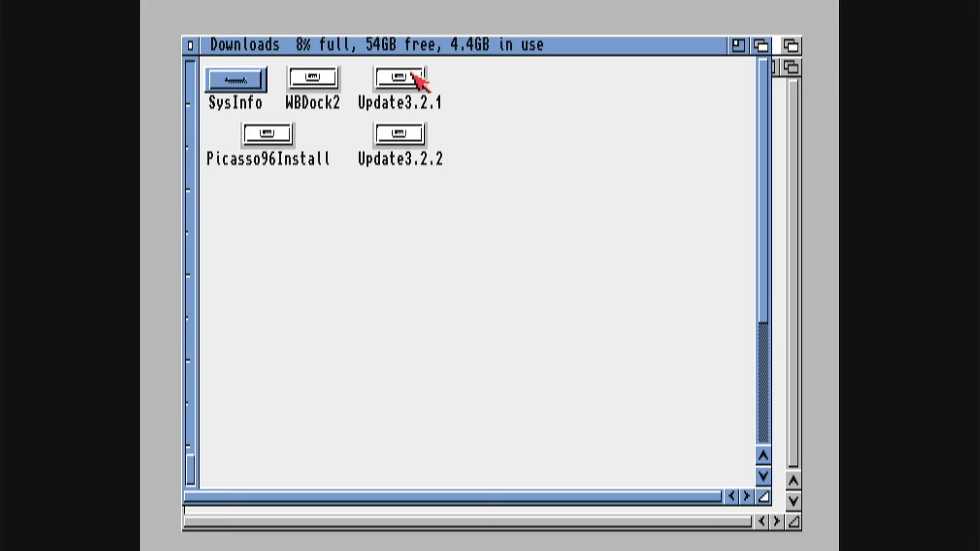
Step: Mount Update3.2.1.adf from the ADFs drawer inside the Update3.2.1 drawer in Downloads
right_click(413, 73)
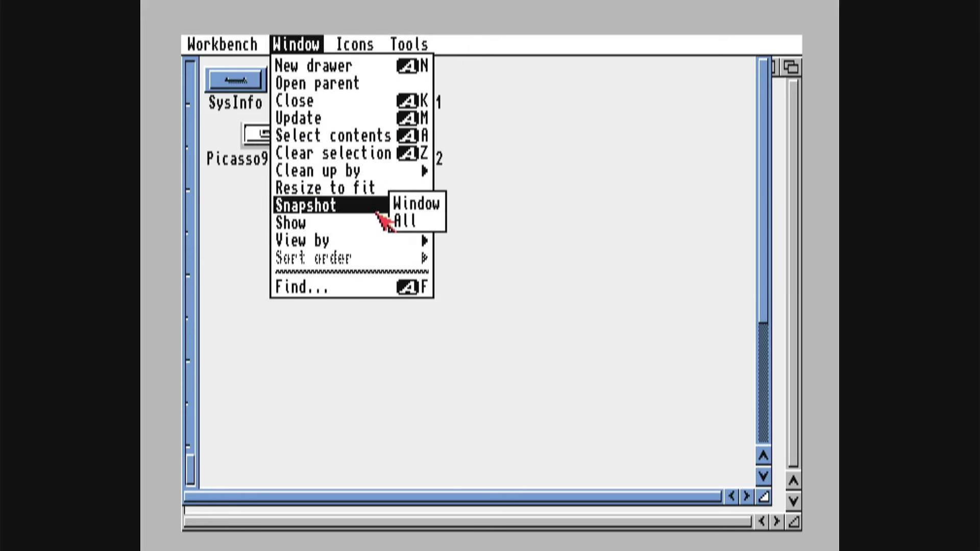
right_click(406, 208)
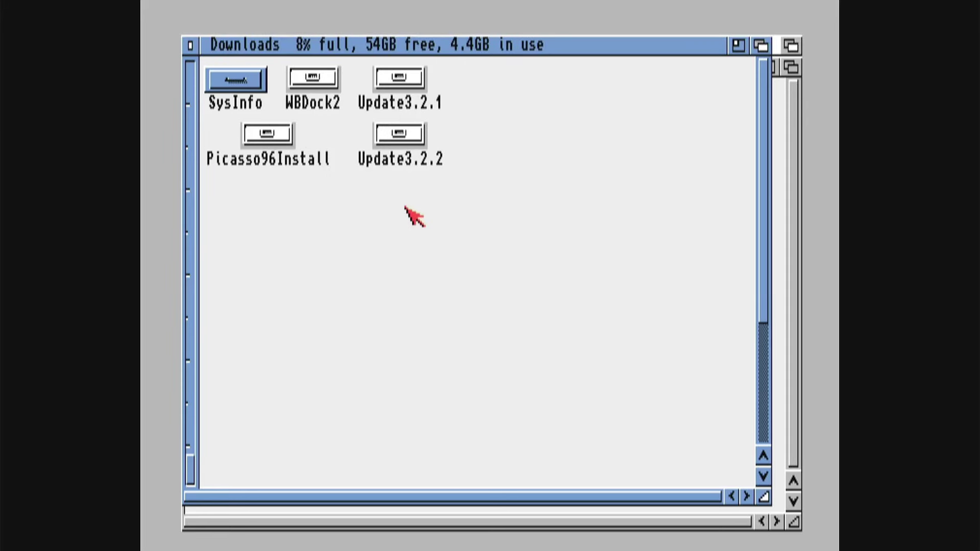
left_click(406, 85)
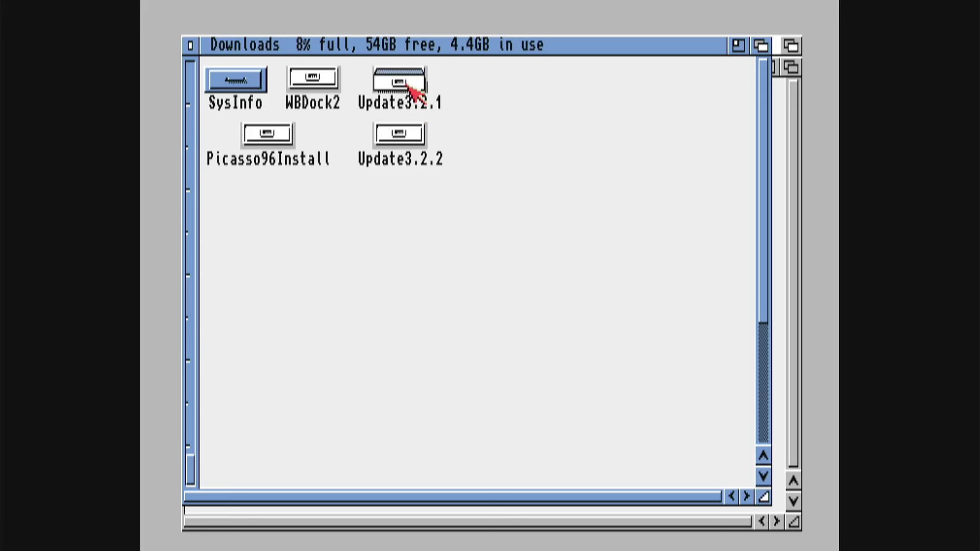
double_click(407, 84)
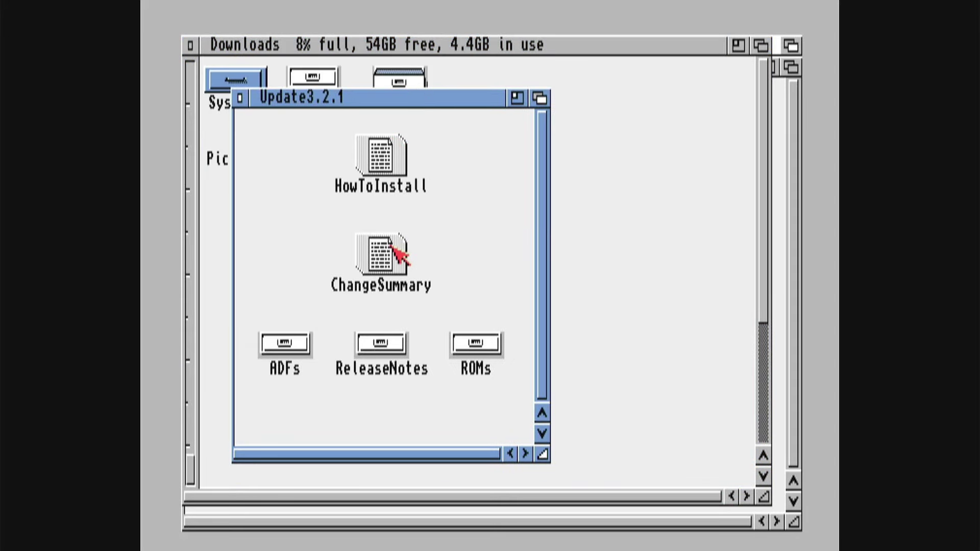
double_click(290, 336)
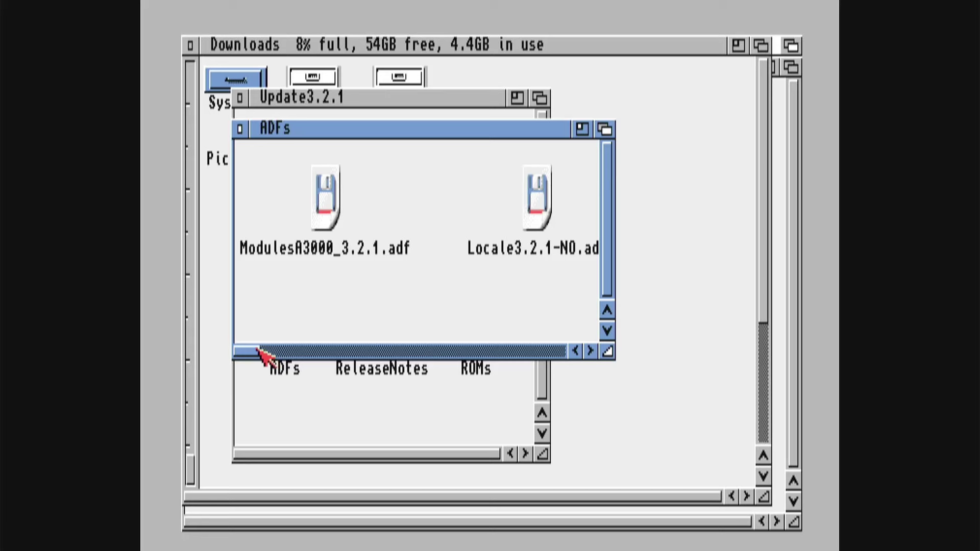
left_click_drag(256, 350, 527, 359)
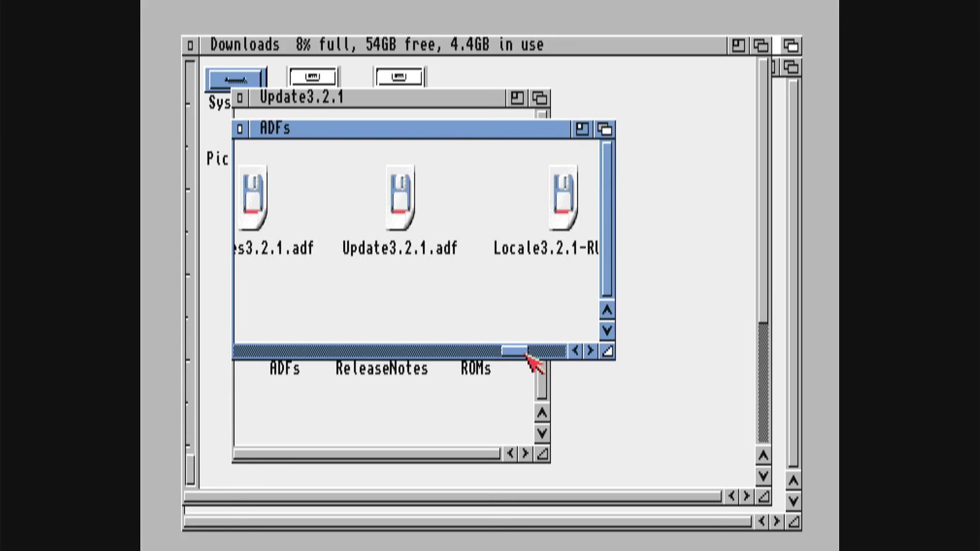
left_click(412, 209)
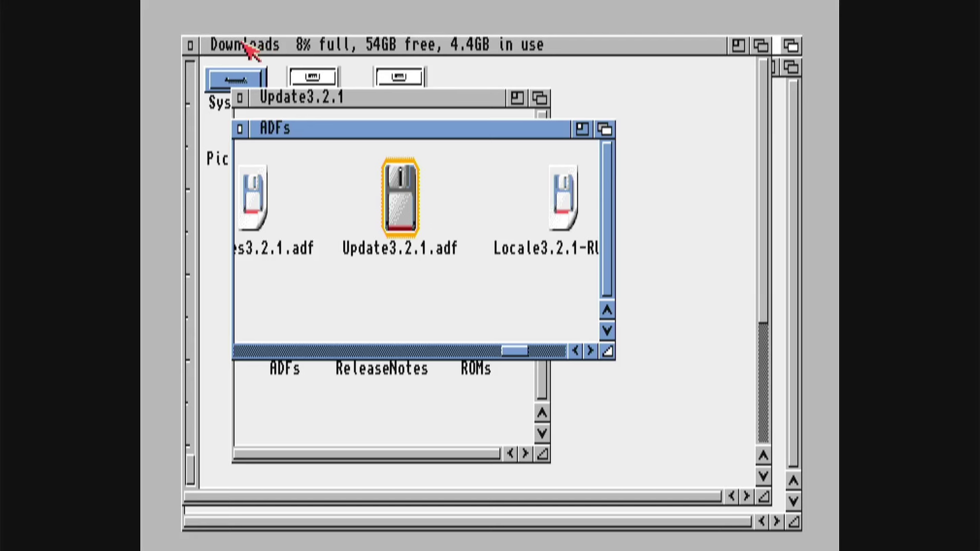
Step: Close the Downloads window and move the ADFs and Update3.2.1 windows aside to uncover the disk icons on Workbench
left_click(189, 45)
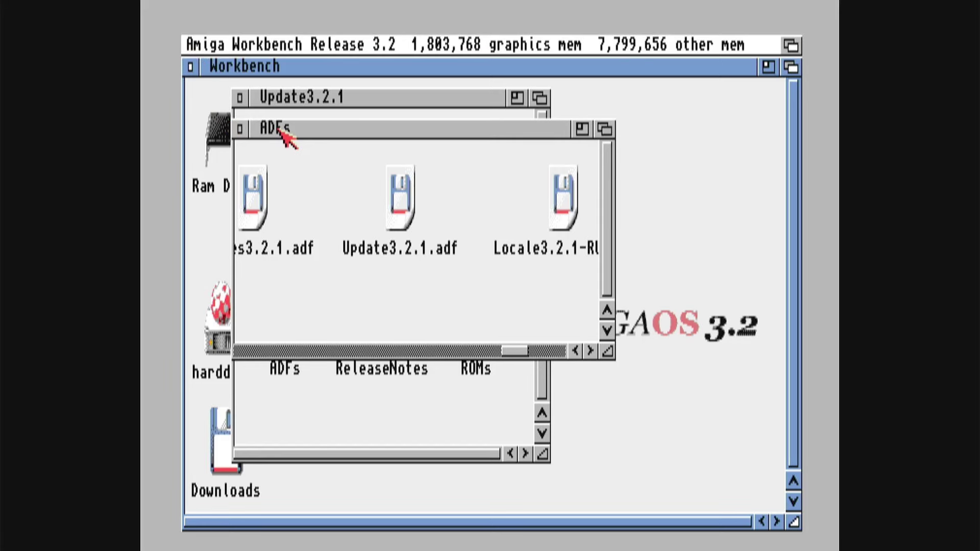
left_click_drag(281, 131, 406, 238)
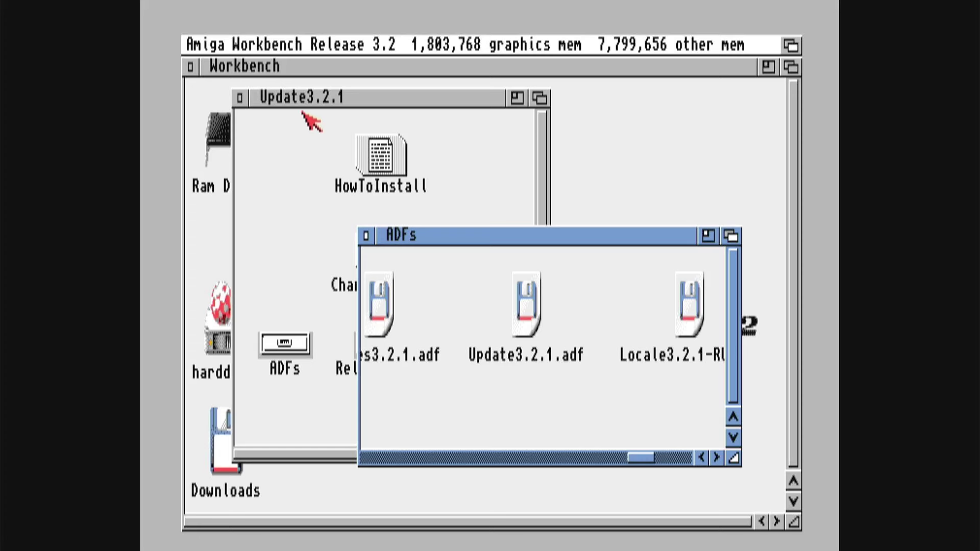
left_click_drag(332, 98, 448, 121)
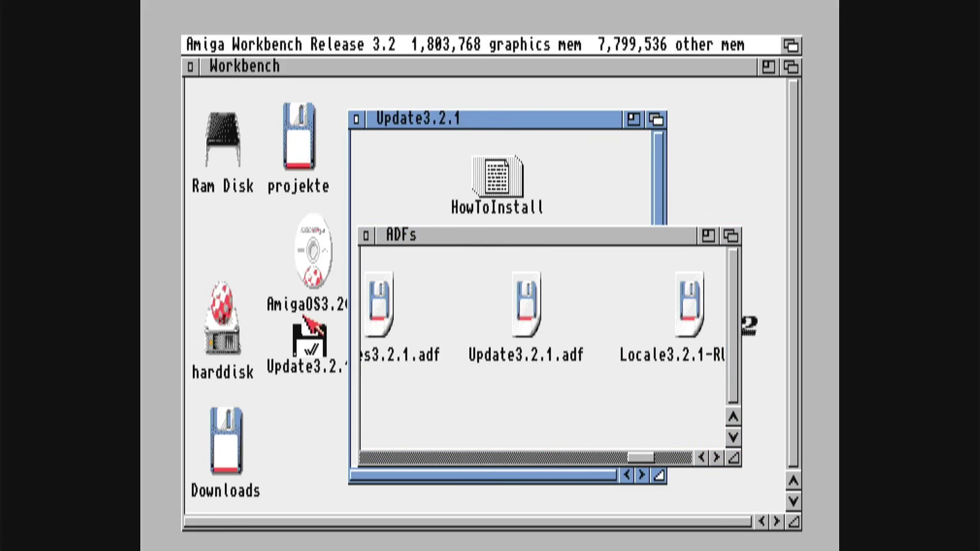
Step: Launch the Deutsch installer from the Install drawer on the mounted Update3.2.1 disk
double_click(308, 343)
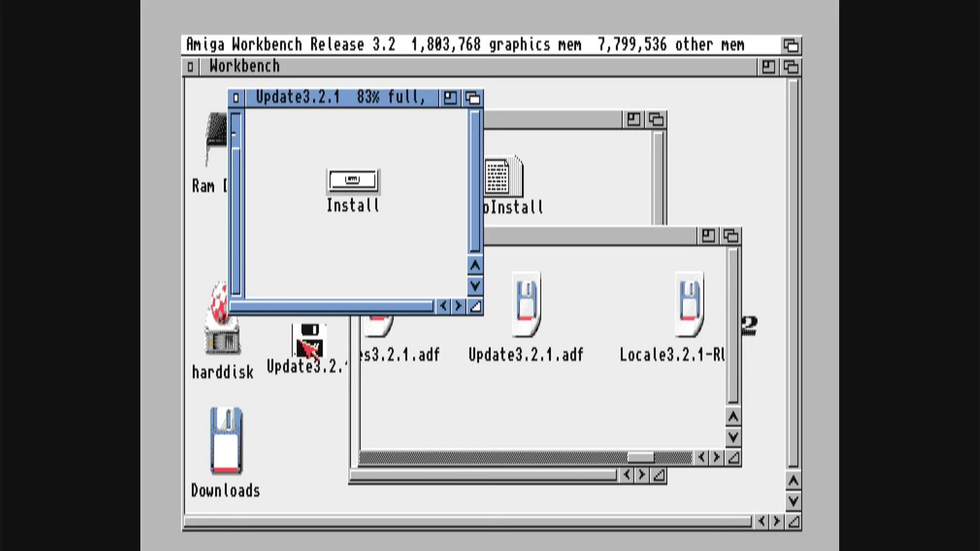
double_click(366, 181)
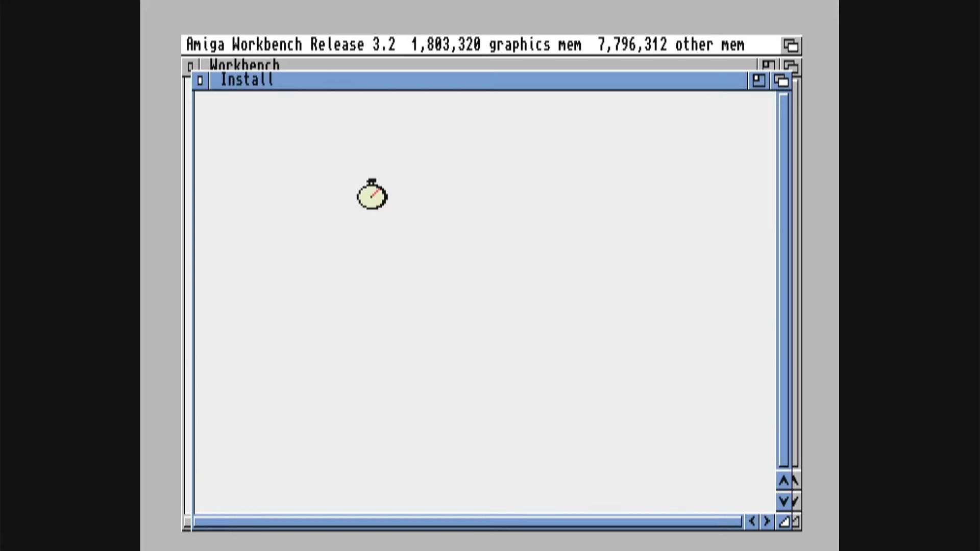
double_click(409, 147)
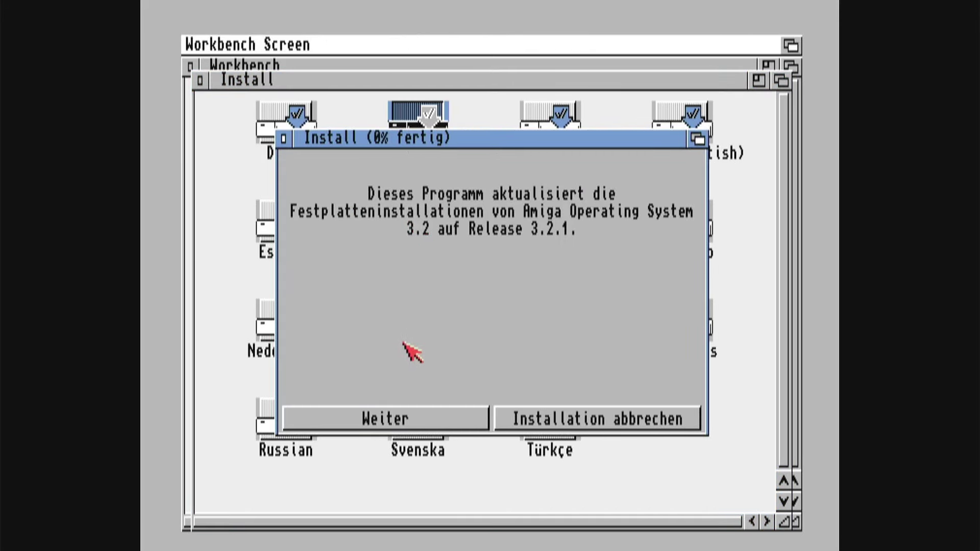
Step: Install Update 3.2.1 on the harddisk: partition in Einsteiger mode and restart the Amiga
left_click(406, 422)
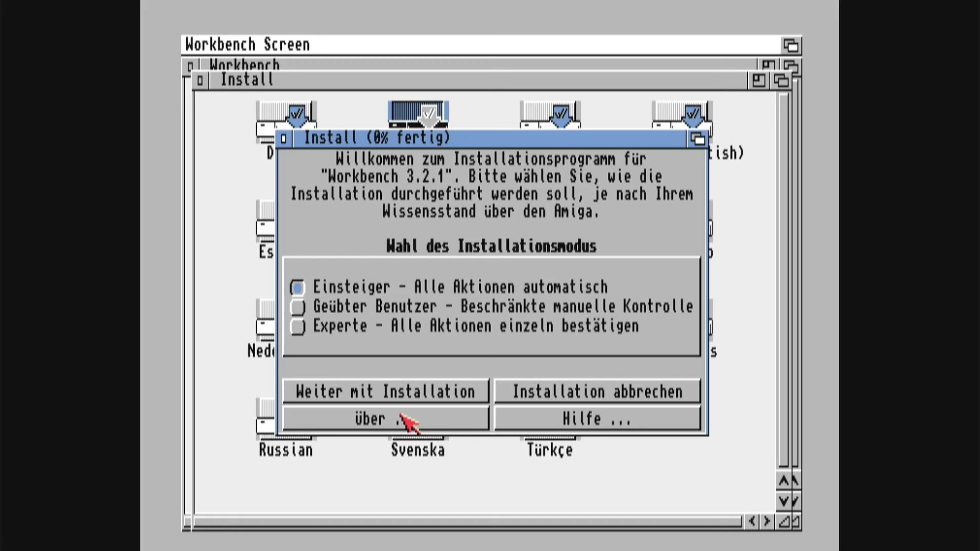
left_click(396, 395)
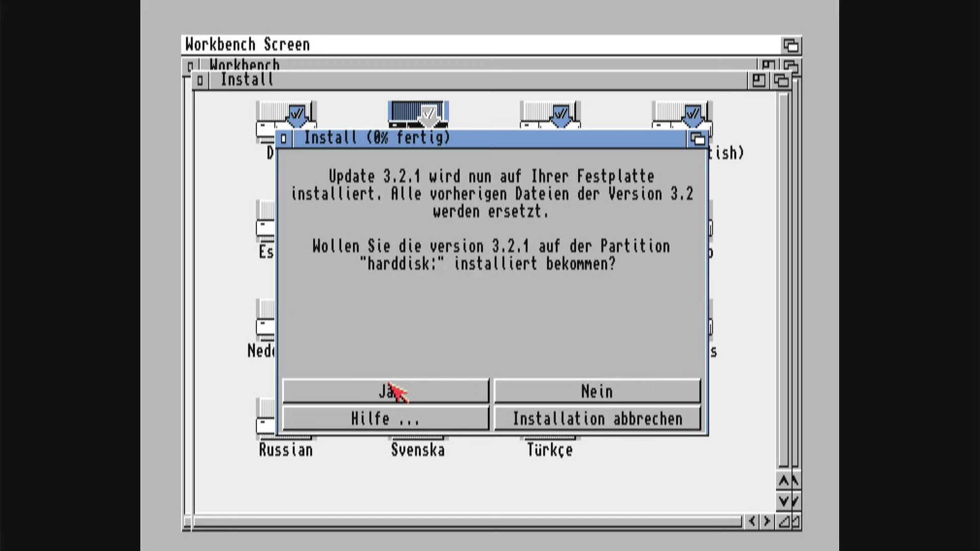
left_click(397, 393)
left_click(397, 394)
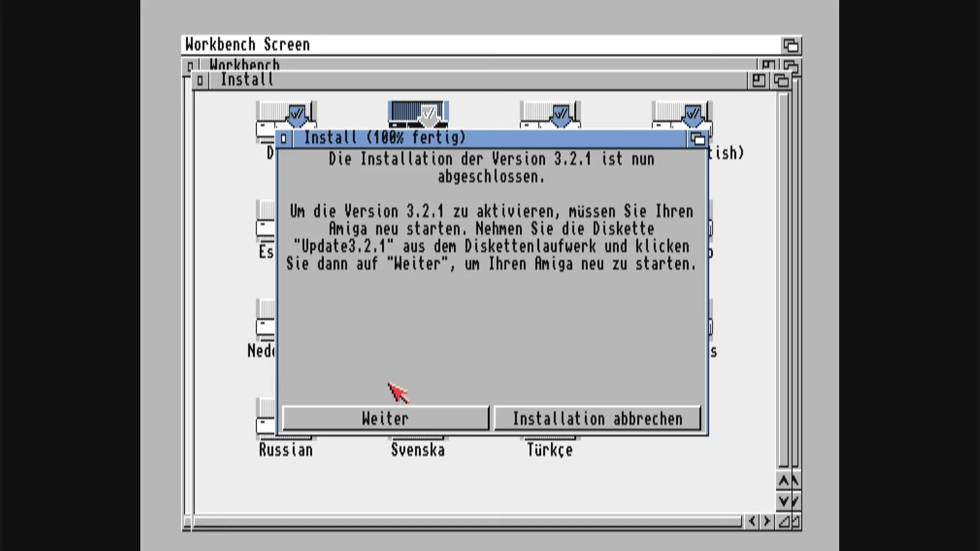
left_click(387, 409)
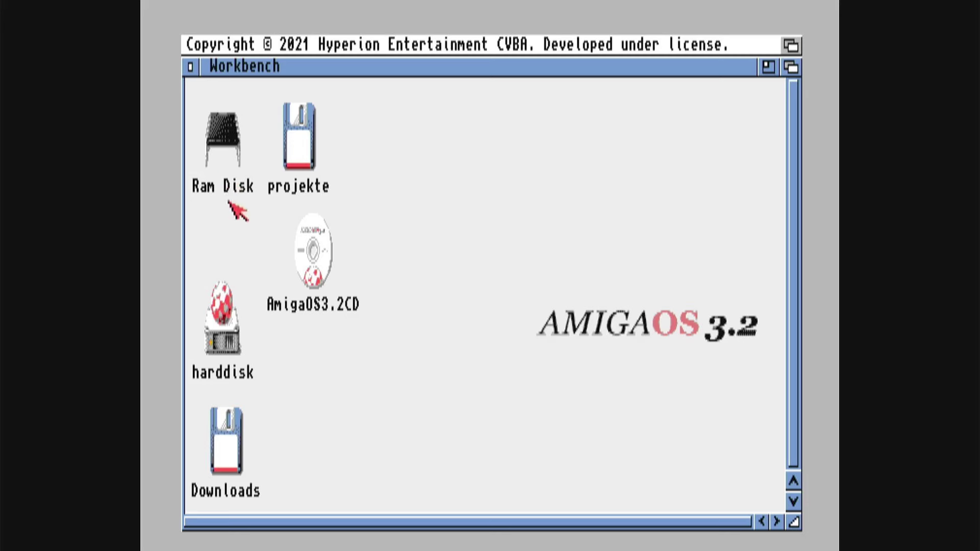
Step: Open the Update drawer within the ADFs drawer of Update3.2.2 in Downloads
double_click(227, 423)
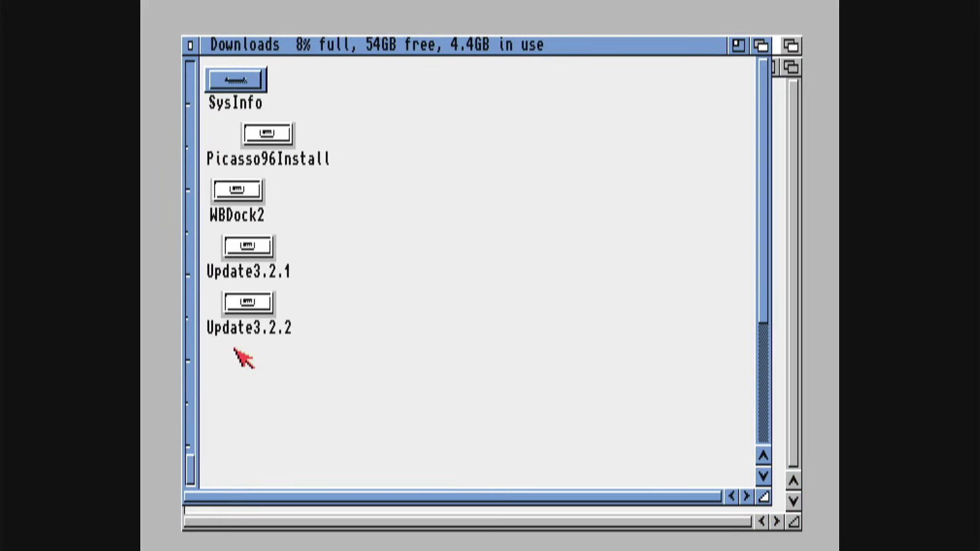
double_click(253, 303)
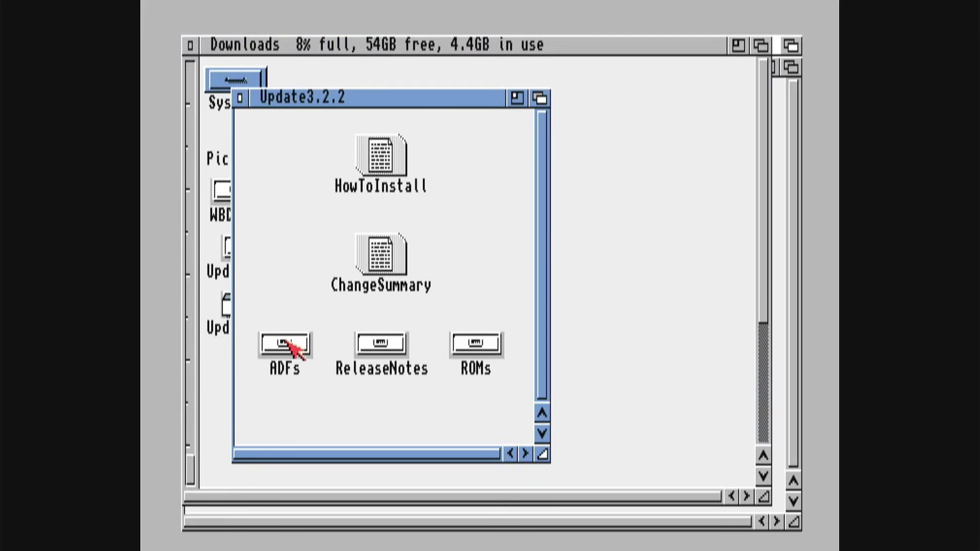
double_click(287, 343)
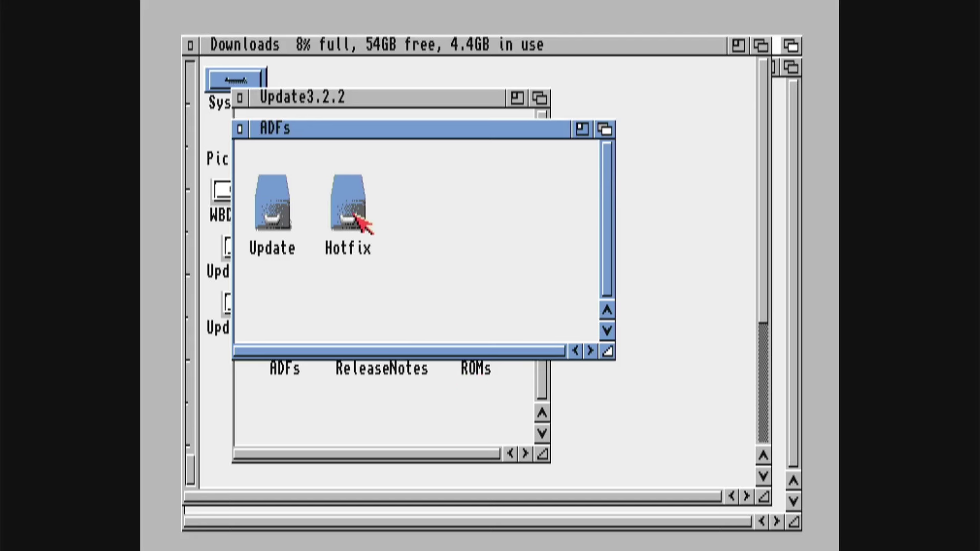
left_click(289, 206)
double_click(289, 205)
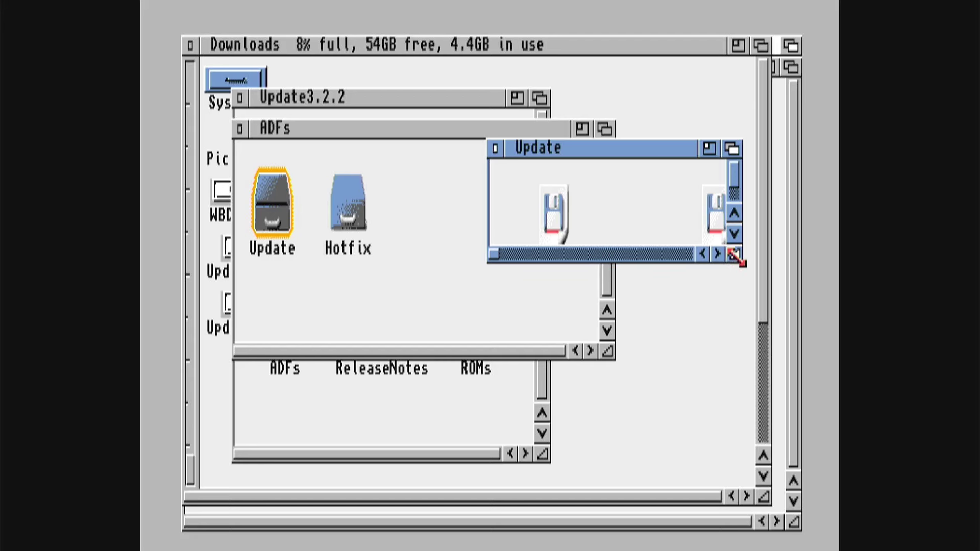
Step: Enlarge the Update window to mount Update3.2.2.adf from it, and close the ADFs window
left_click_drag(735, 256, 794, 331)
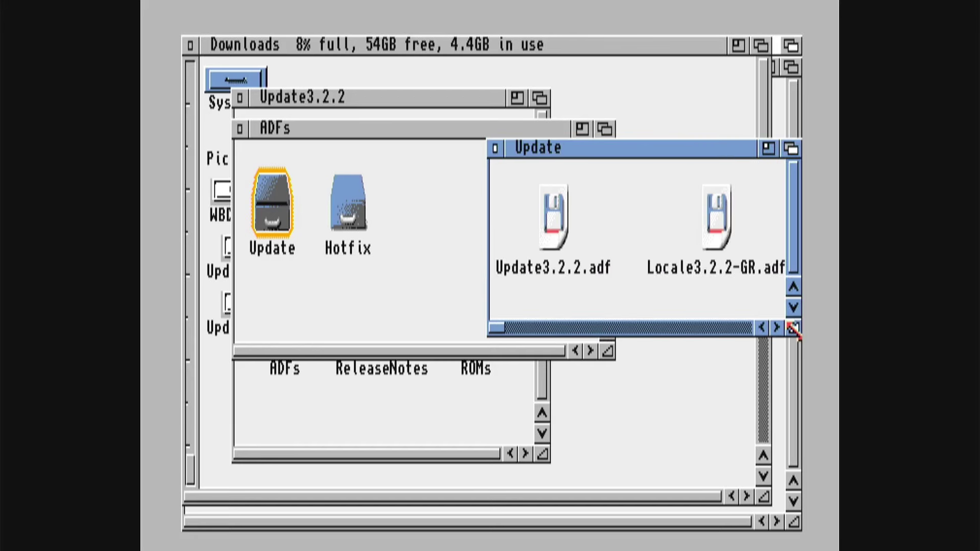
left_click(555, 235)
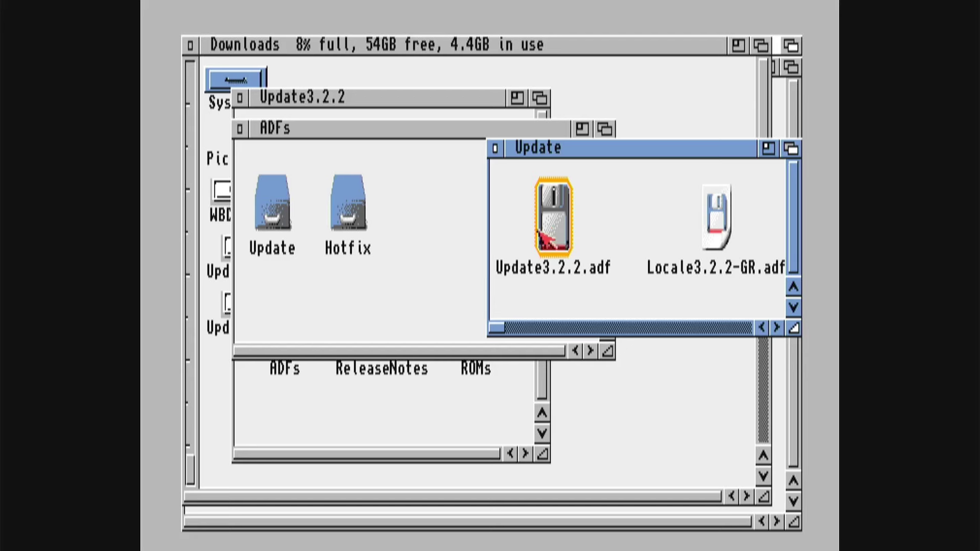
left_click(243, 130)
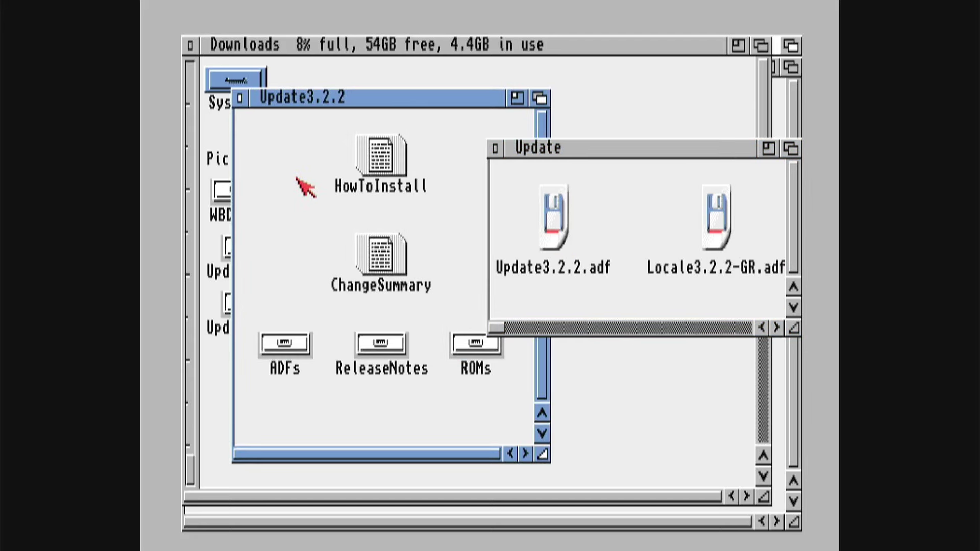
Step: Show all files in the ROMs drawer of Update3.2.2 to view its ROM images, and close both windows
double_click(460, 342)
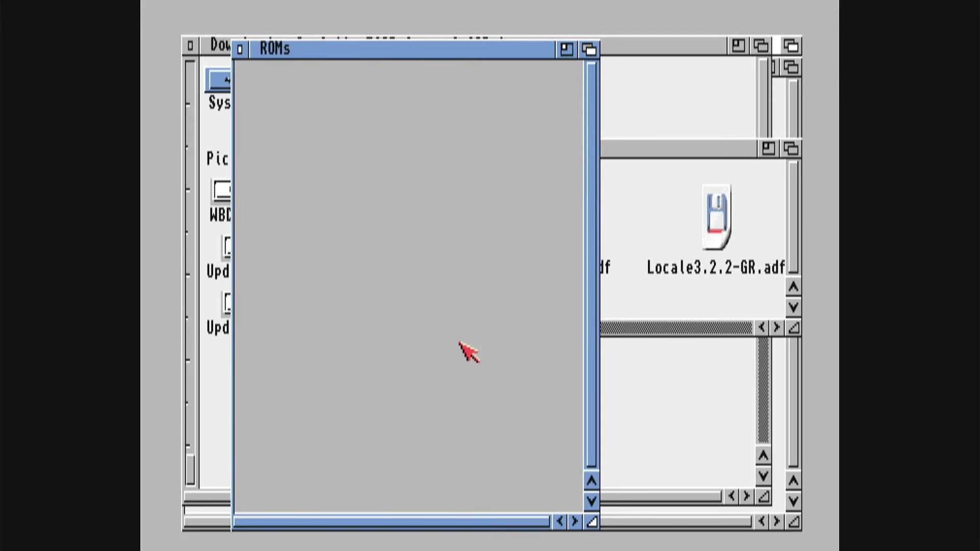
right_click(460, 344)
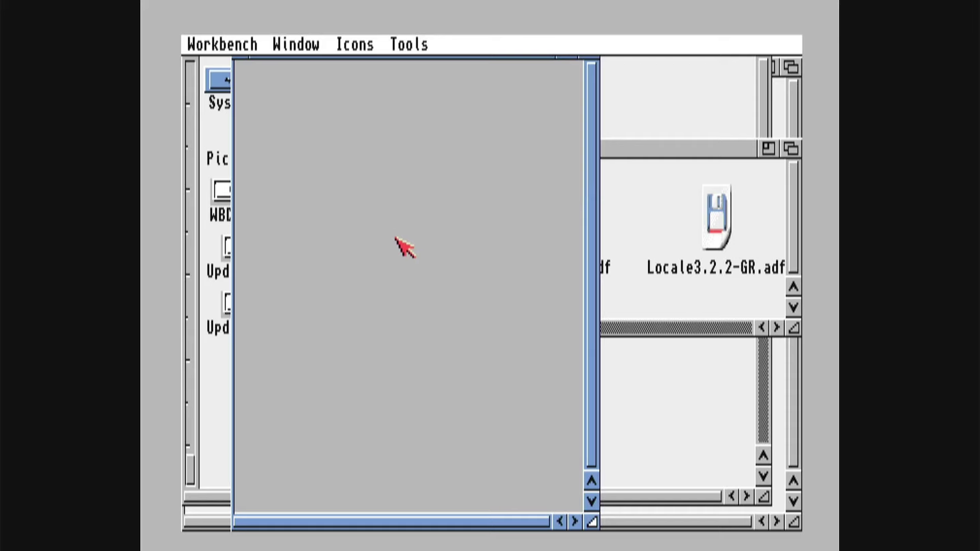
mouse_move(322, 43)
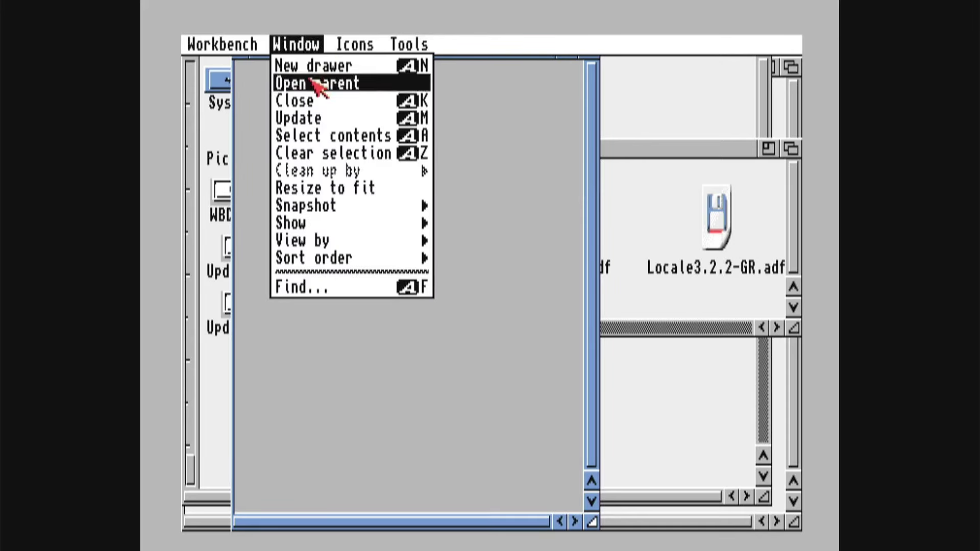
mouse_move(331, 226)
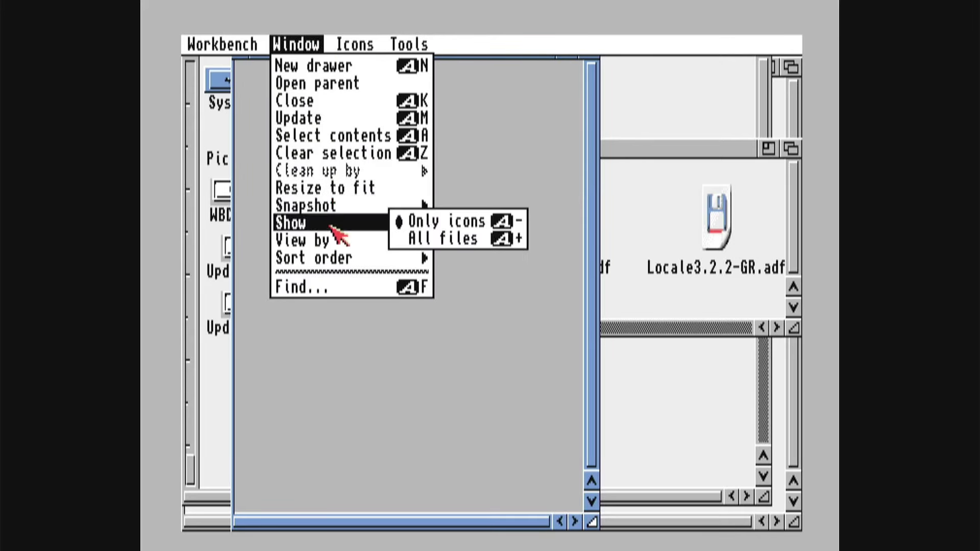
right_click(393, 238)
right_click(393, 238)
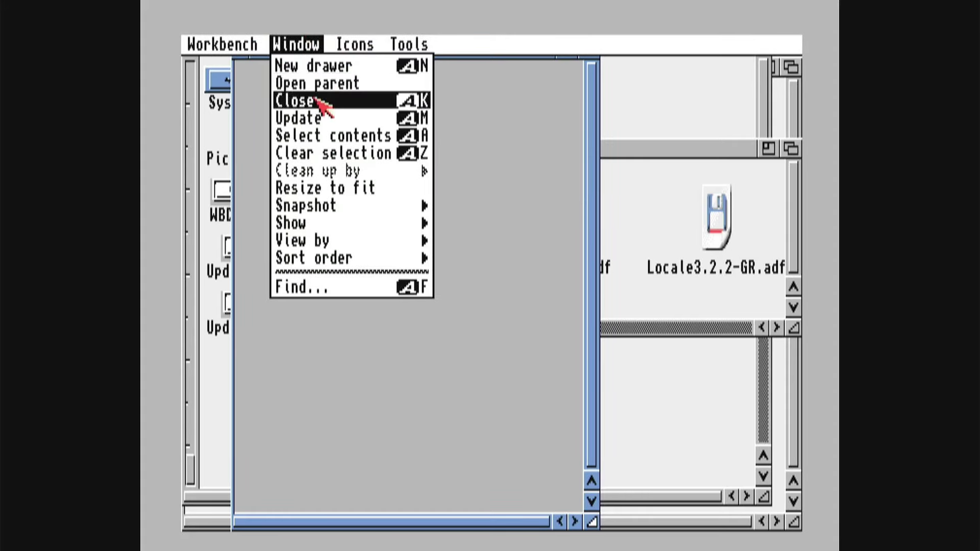
mouse_move(341, 235)
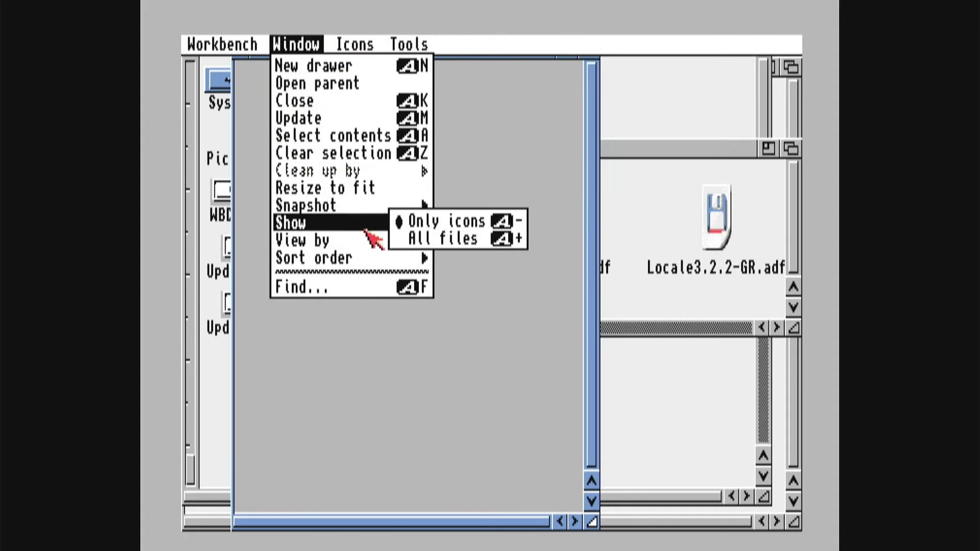
right_click(396, 238)
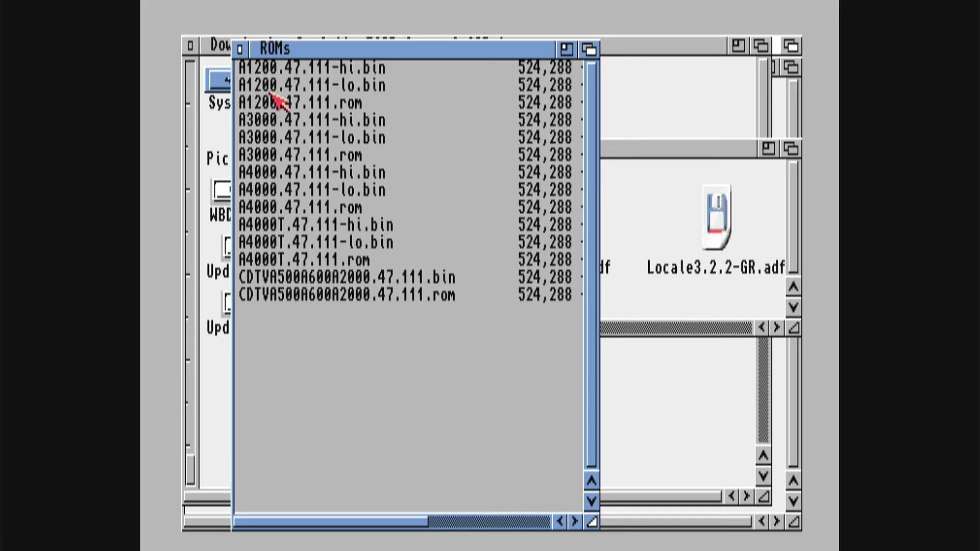
left_click(240, 49)
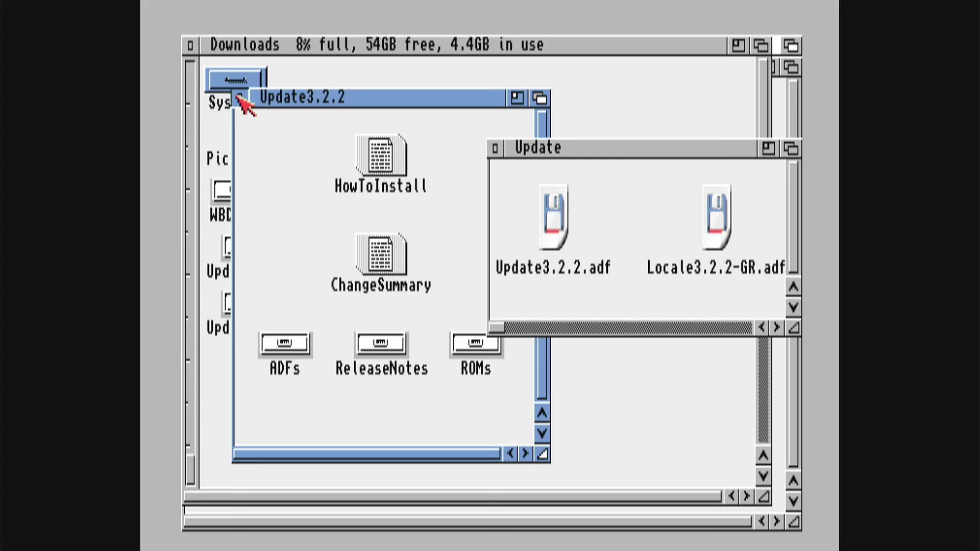
left_click(239, 98)
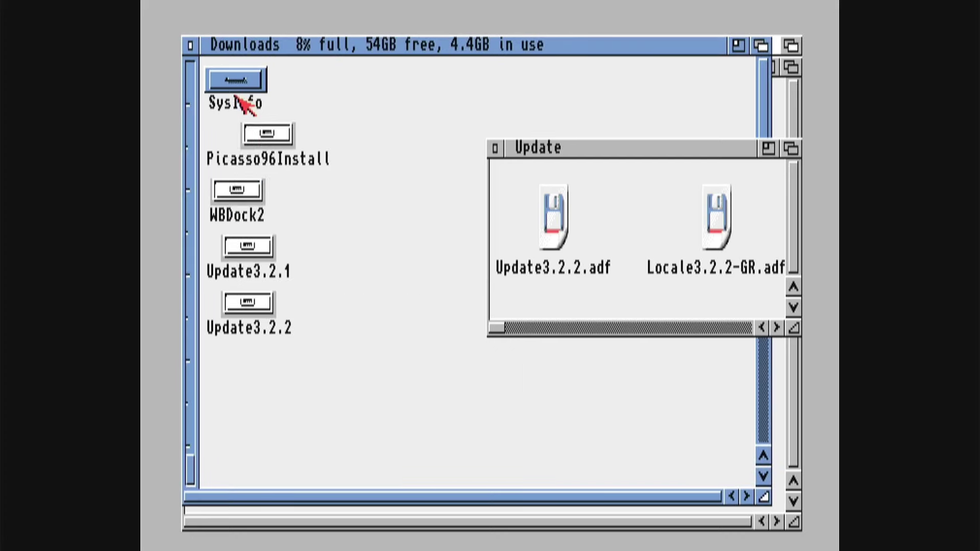
Step: Show all files in the ROMs drawer of Update3.2.1 to compare its ROM images, and close both windows
double_click(246, 248)
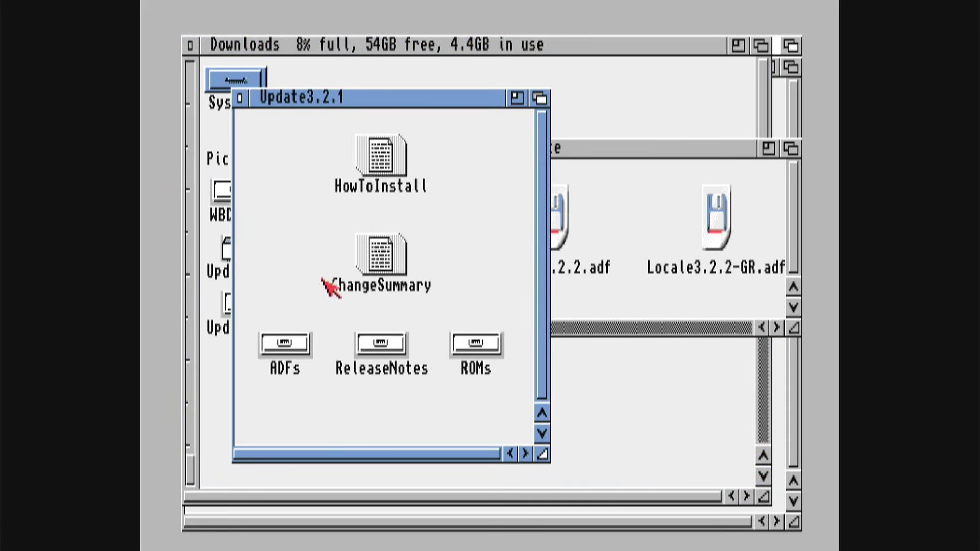
left_click(467, 342)
double_click(466, 342)
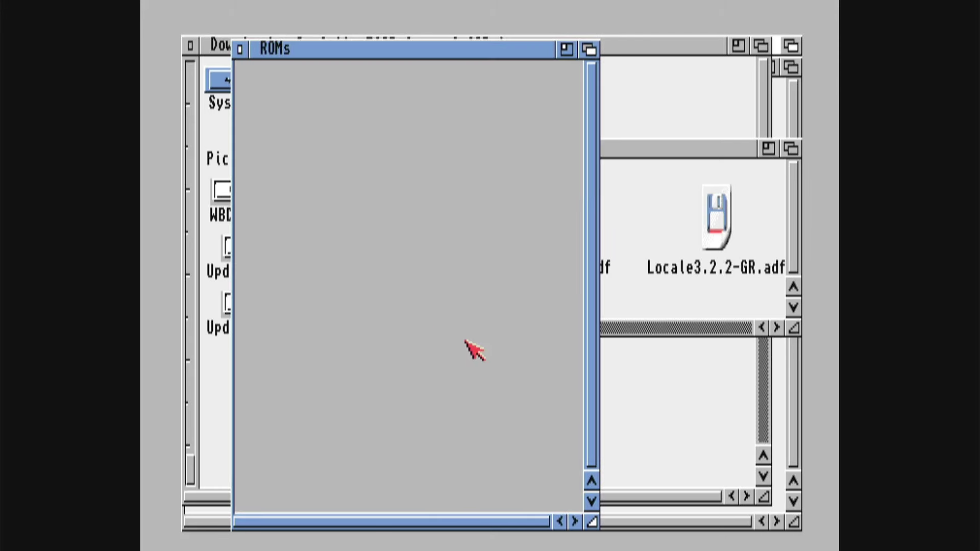
right_click(417, 303)
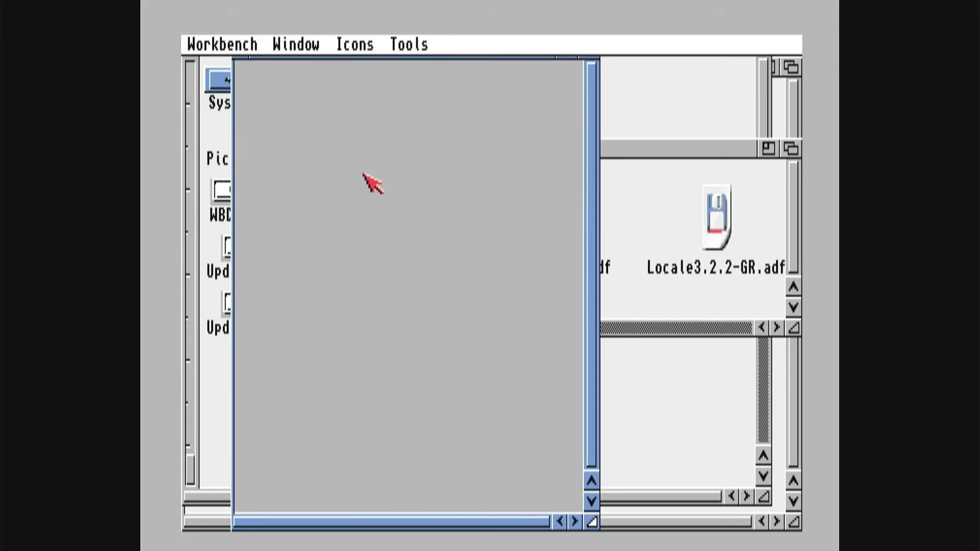
mouse_move(316, 44)
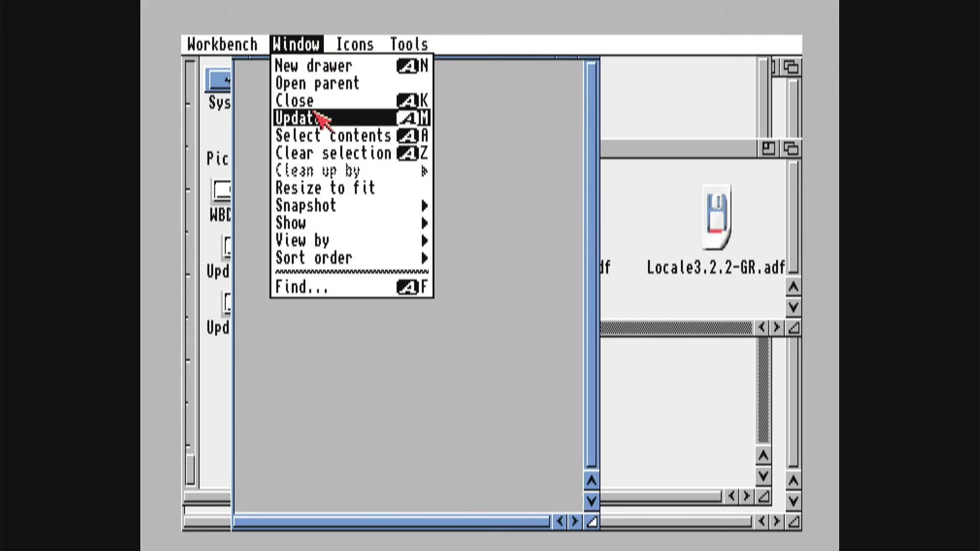
mouse_move(309, 225)
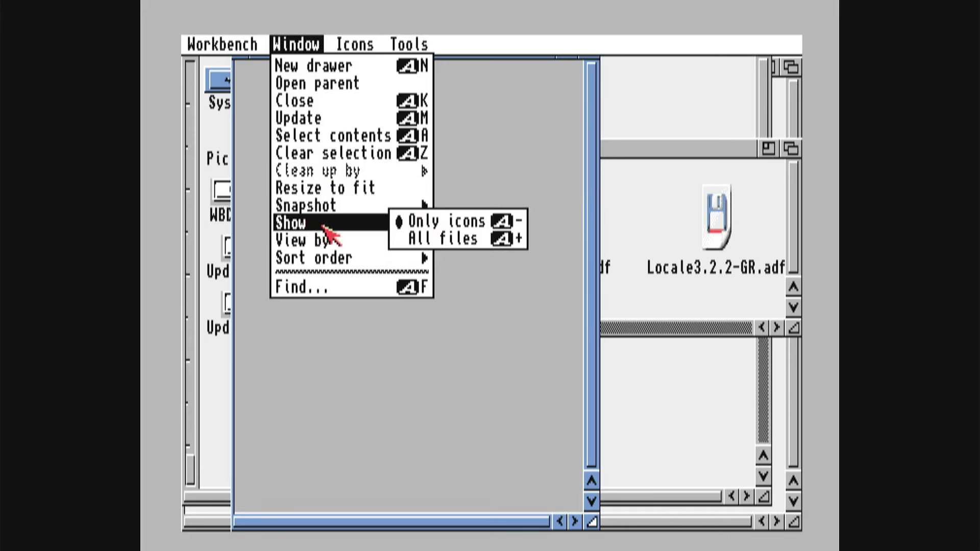
right_click(411, 238)
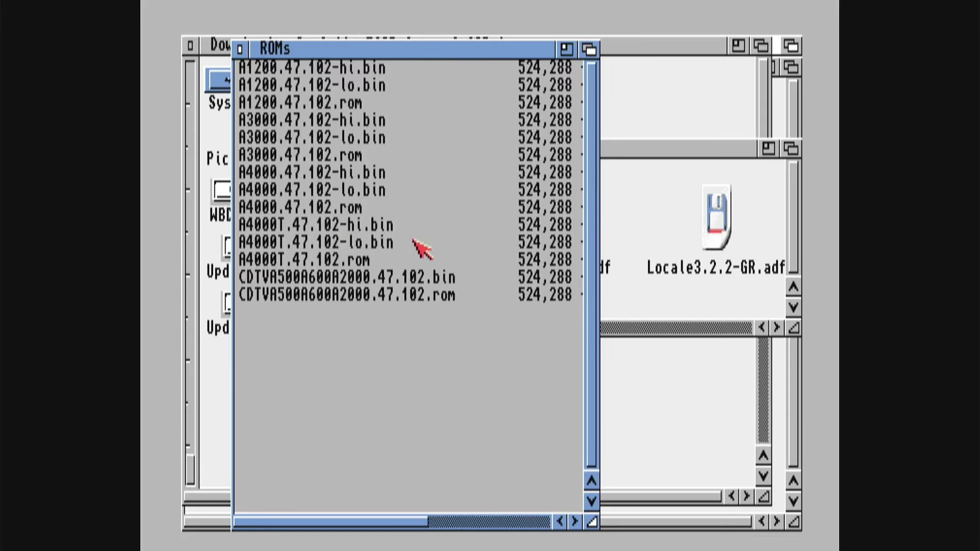
left_click(414, 241)
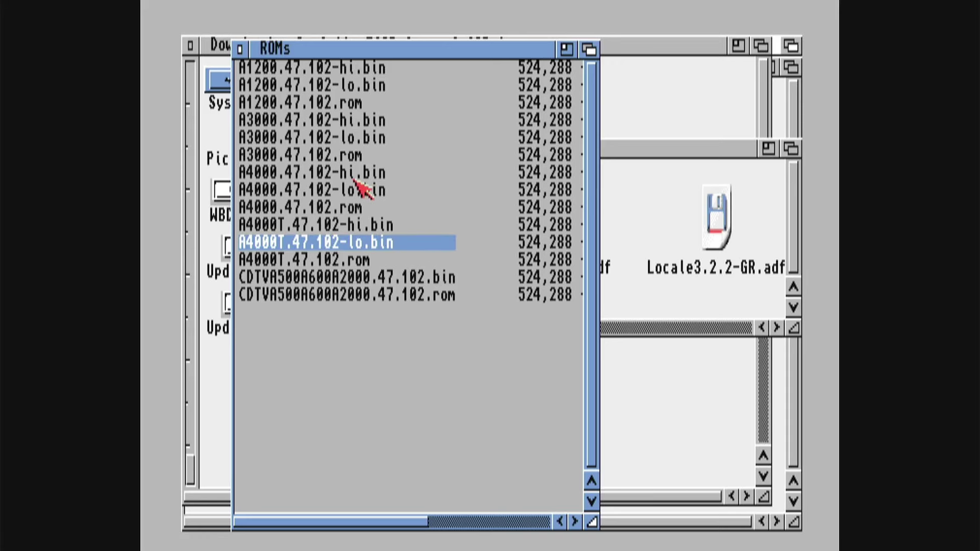
left_click(240, 48)
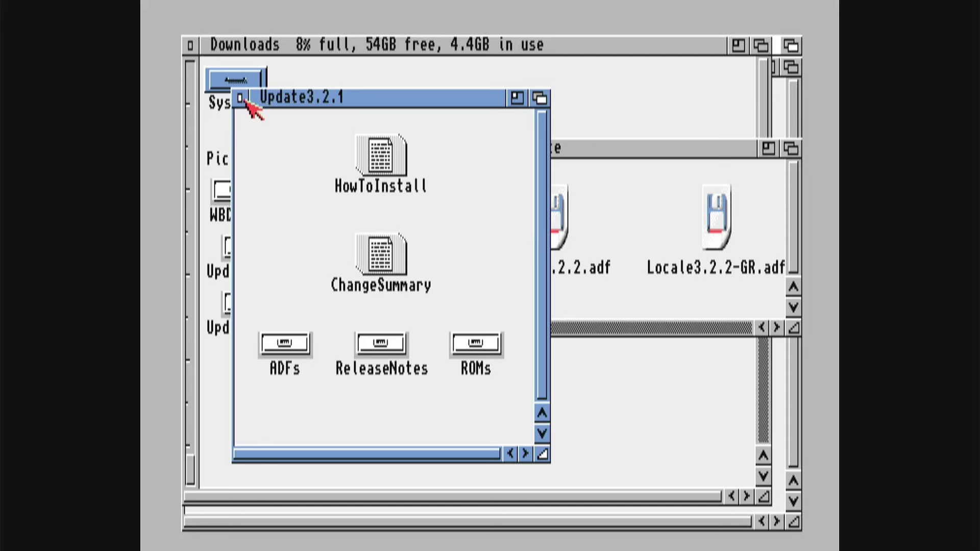
left_click(241, 98)
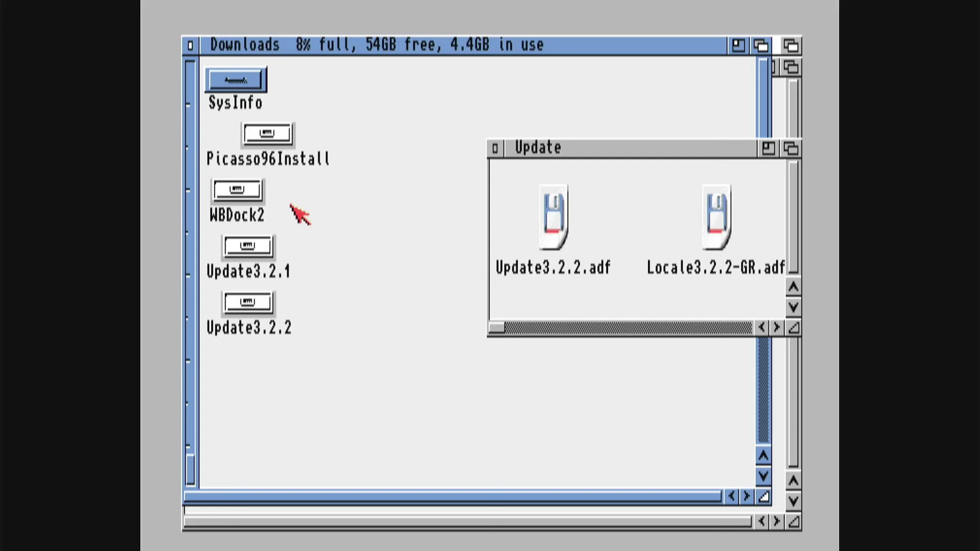
Step: Close the Downloads window and launch the Deutsch installer from the Install drawer on the mounted Update3.2.2 disk
left_click(554, 237)
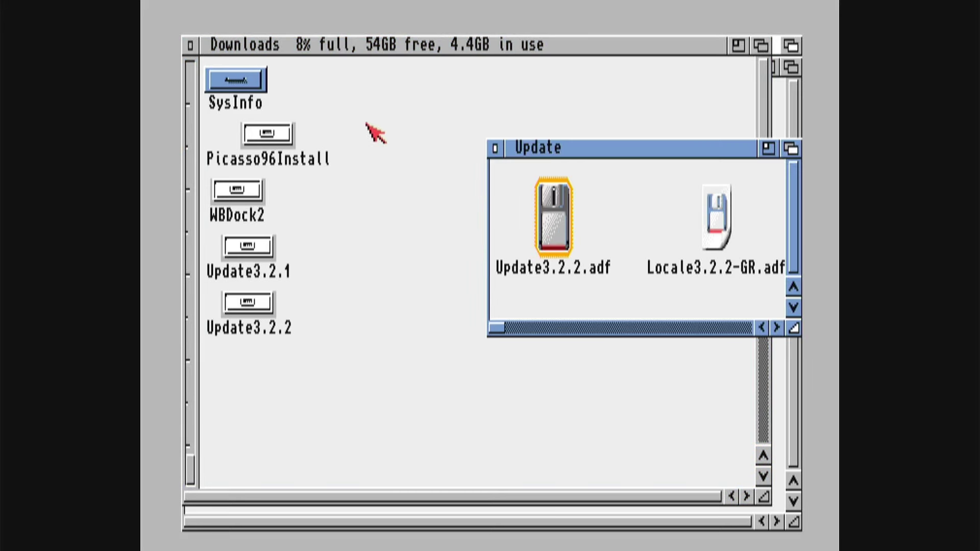
left_click(190, 45)
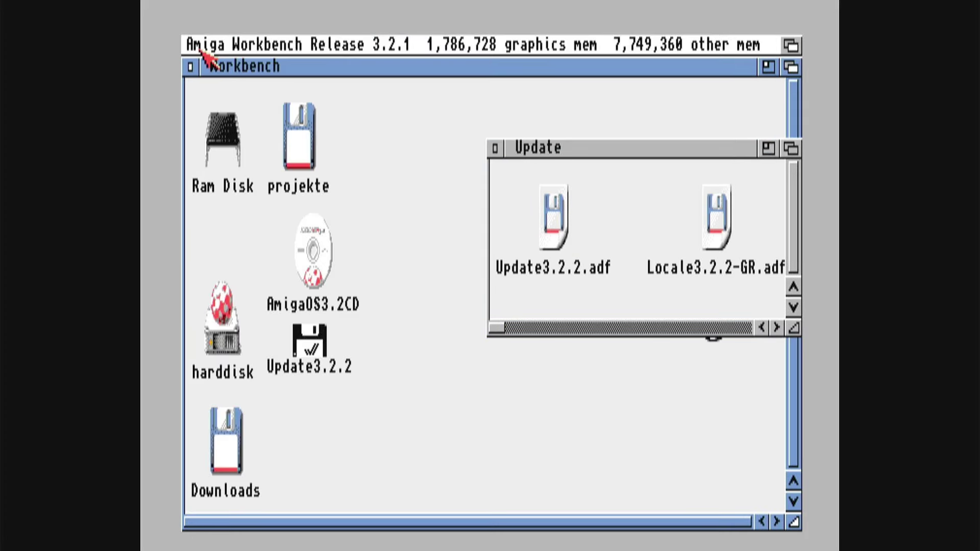
double_click(308, 348)
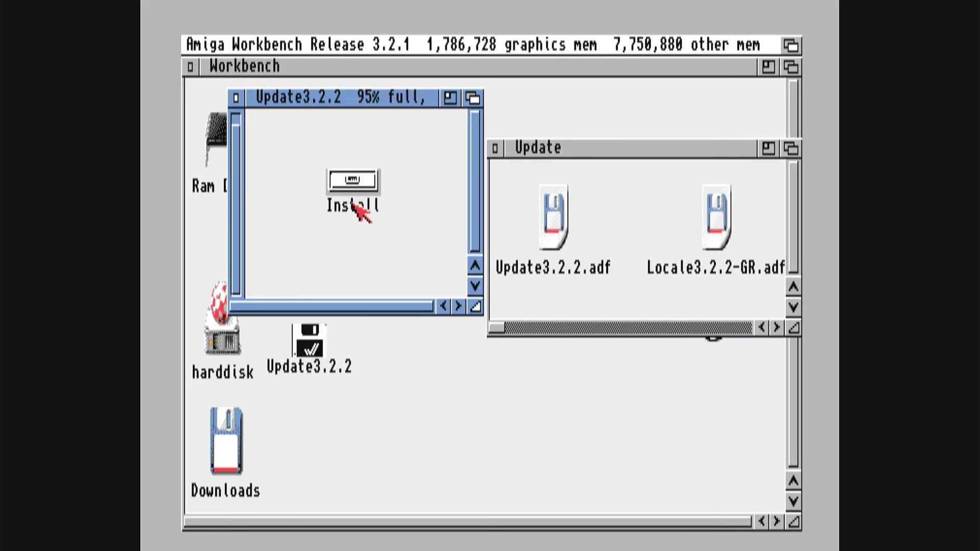
double_click(361, 180)
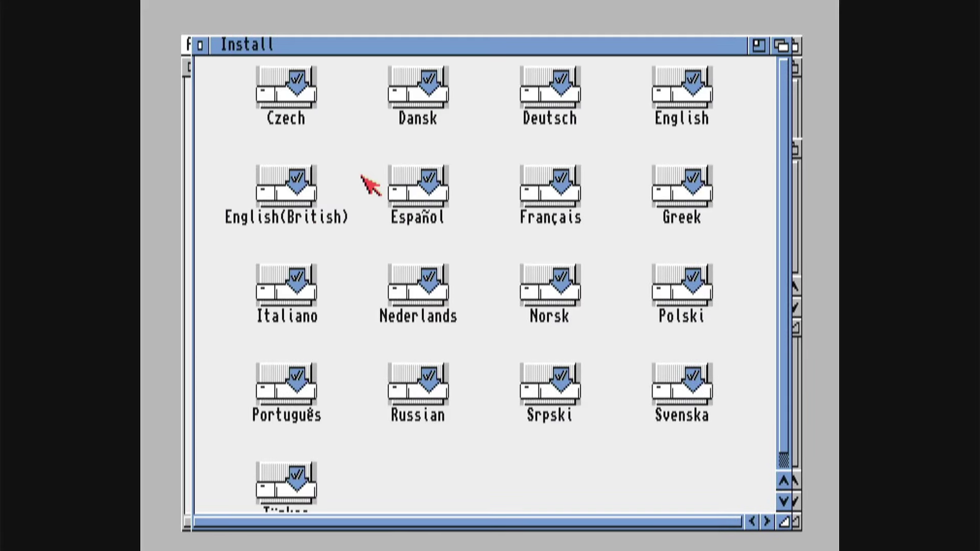
left_click(565, 97)
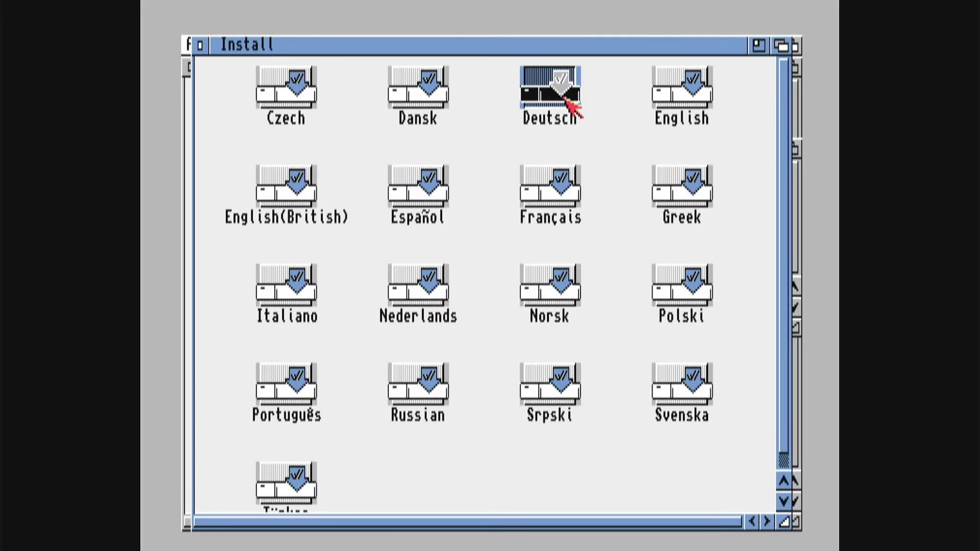
double_click(566, 100)
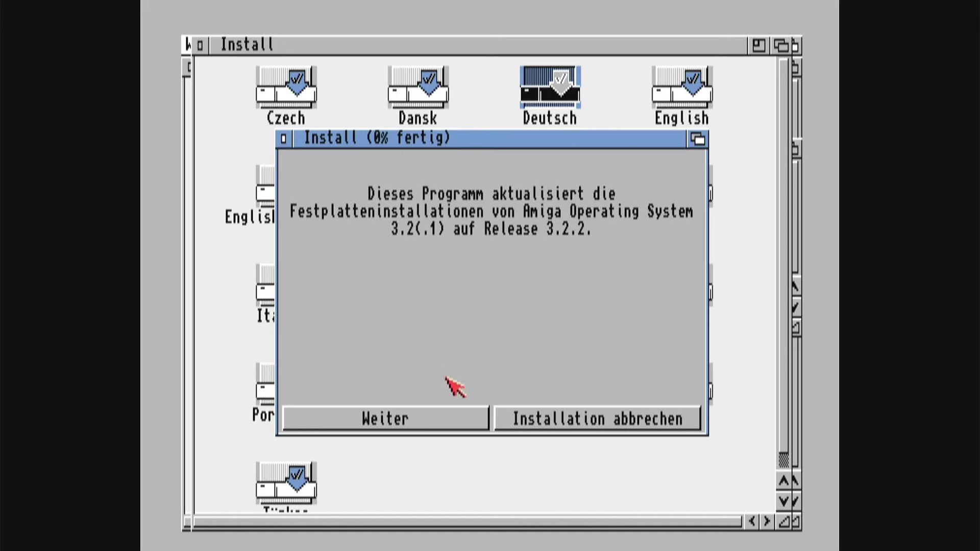
Step: Proceed to the installation mode choice, abort the Update 3.2.2 installation there and close the Install window
left_click(448, 421)
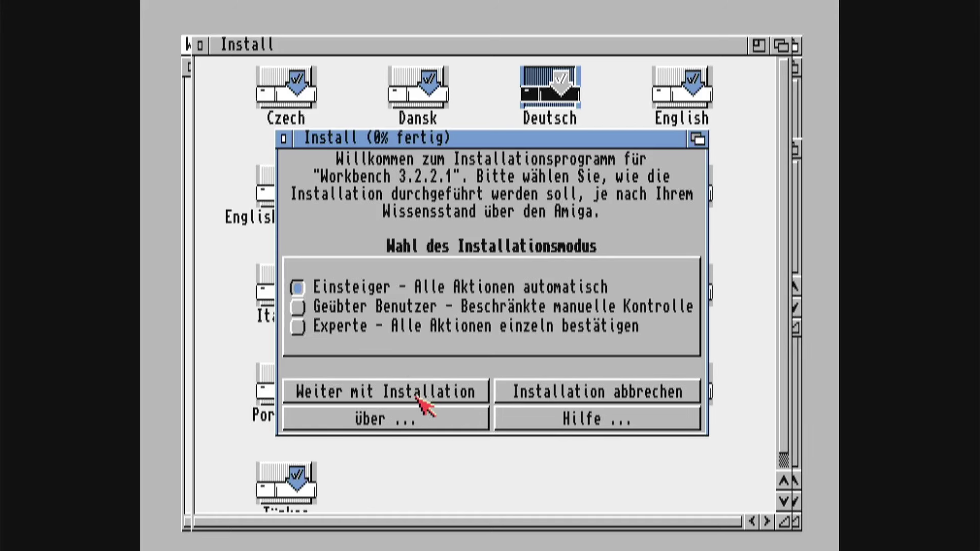
left_click(538, 397)
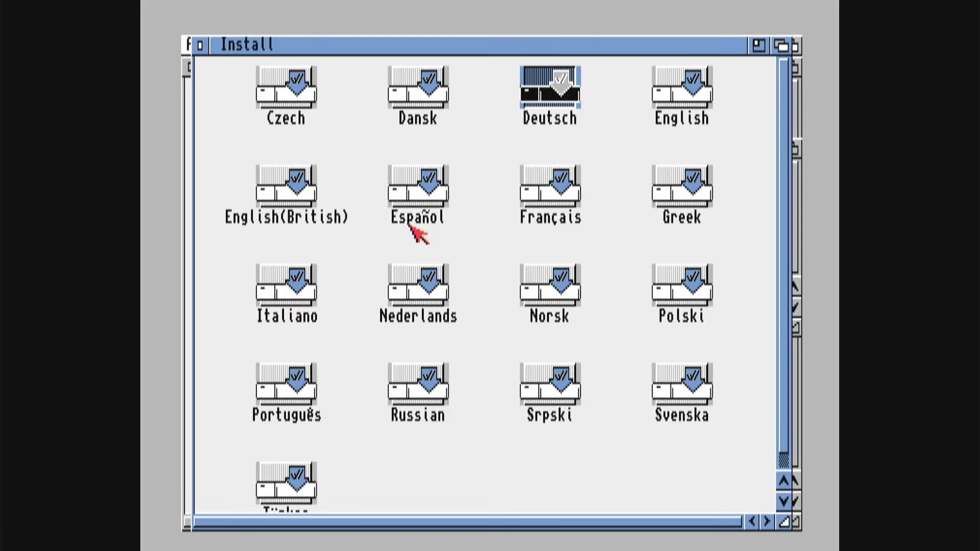
left_click(200, 45)
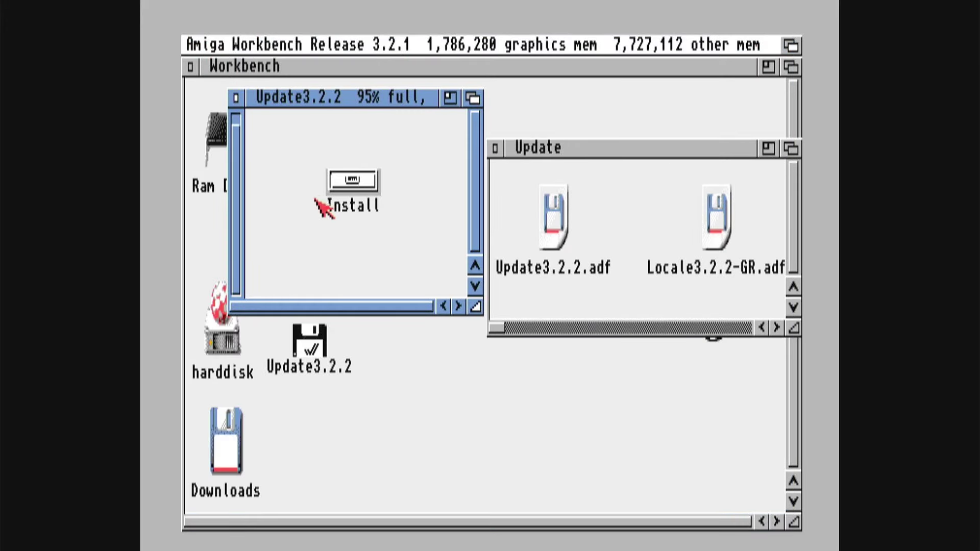
Step: Open the Hotfix drawer within the ADFs drawer of Update3.2.2 in Downloads, enlarge its window and select Update3.2.2.1.adf
double_click(217, 428)
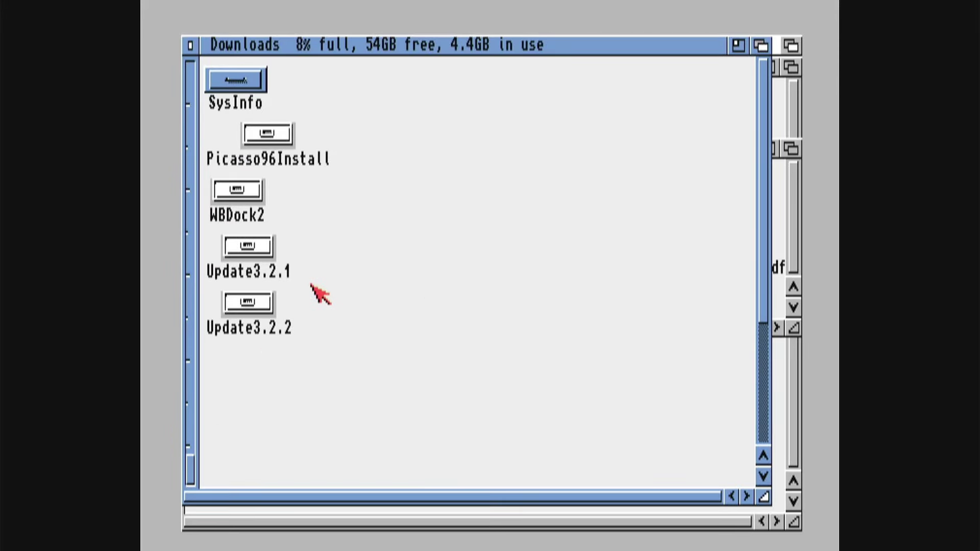
double_click(267, 312)
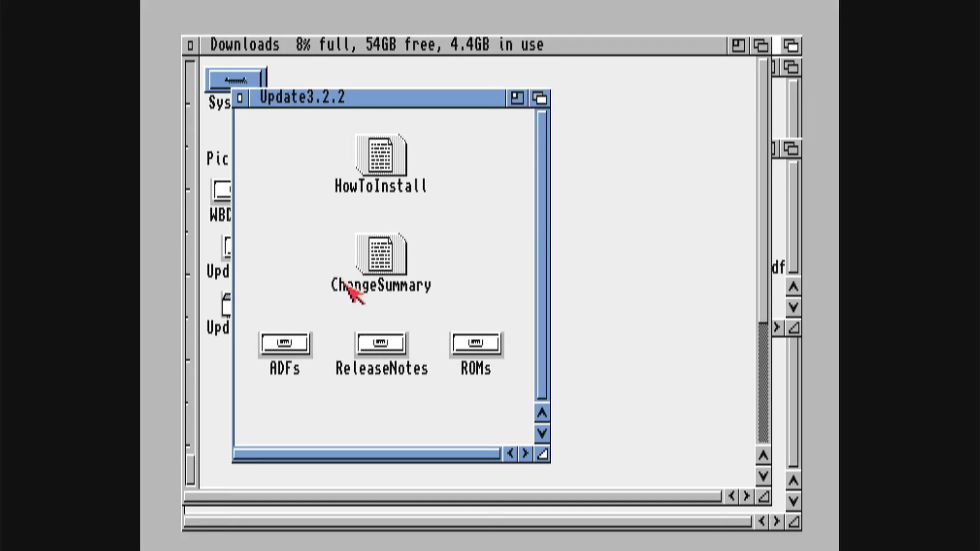
double_click(313, 343)
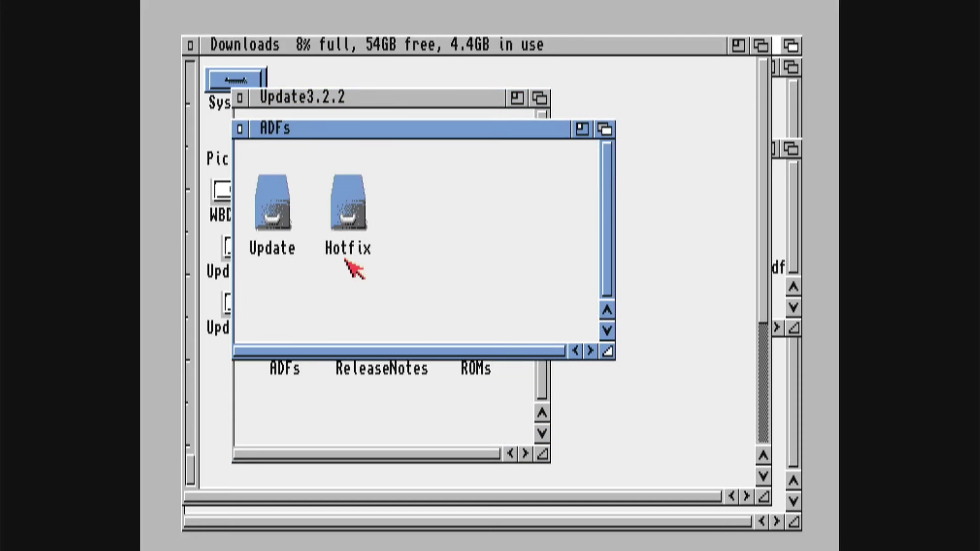
double_click(356, 210)
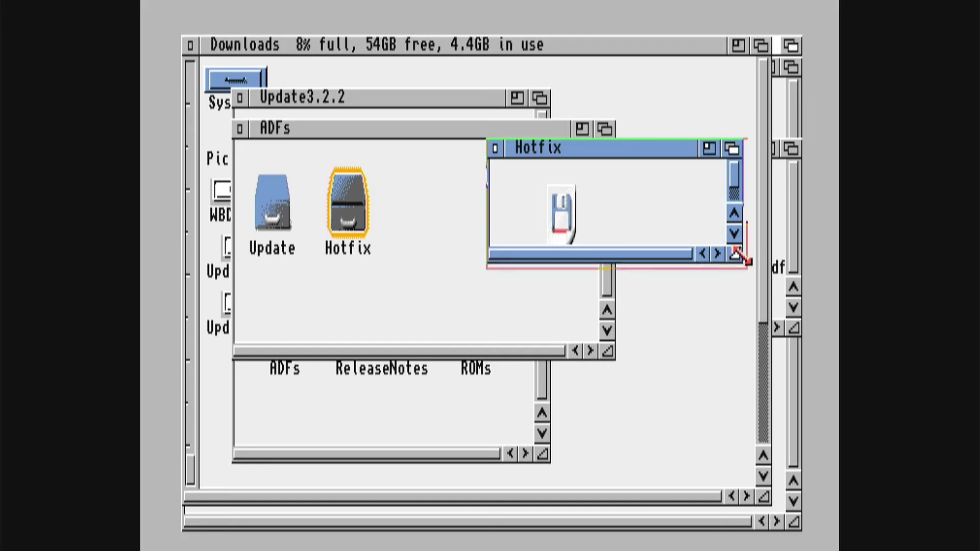
left_click_drag(735, 247, 768, 295)
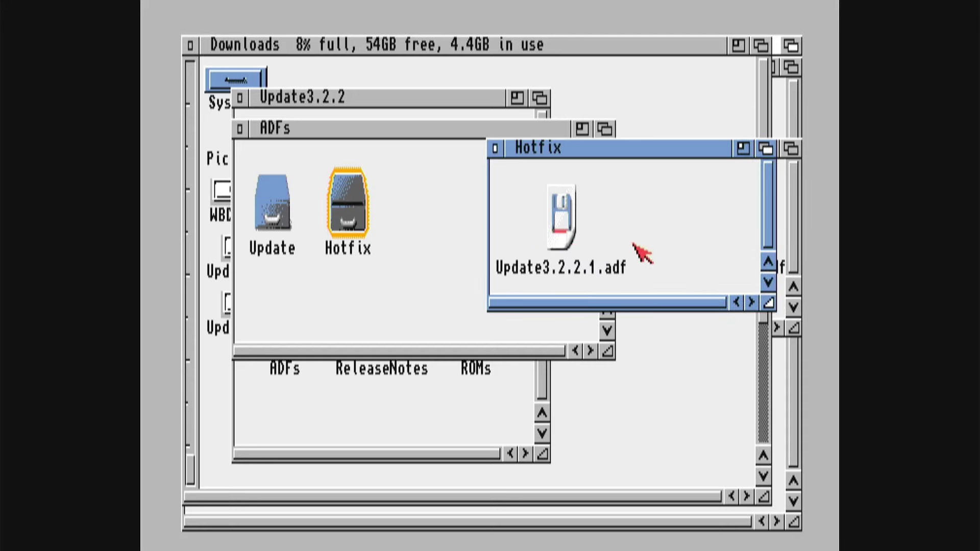
left_click(559, 205)
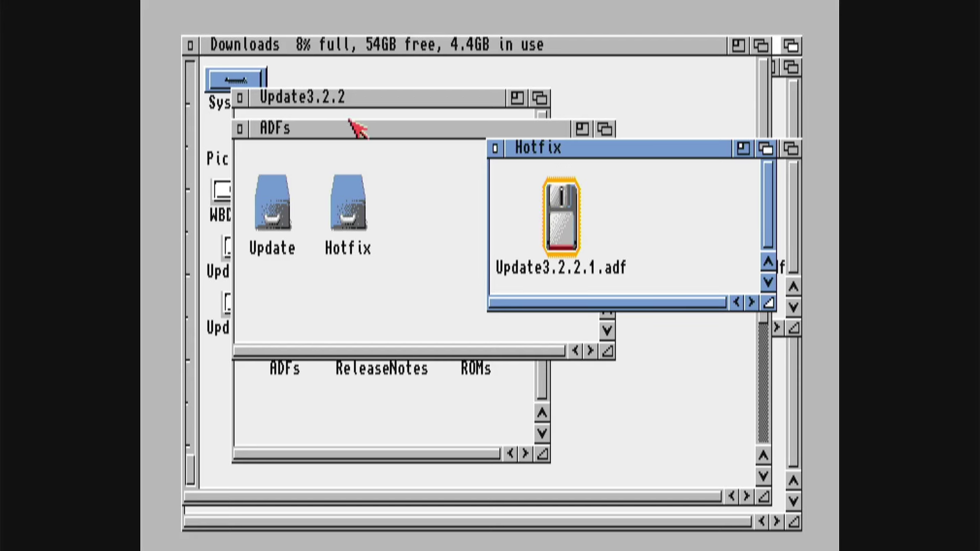
Step: Close the Downloads window and the window of its Update3.2.2 drawer
left_click(198, 45)
left_click(197, 45)
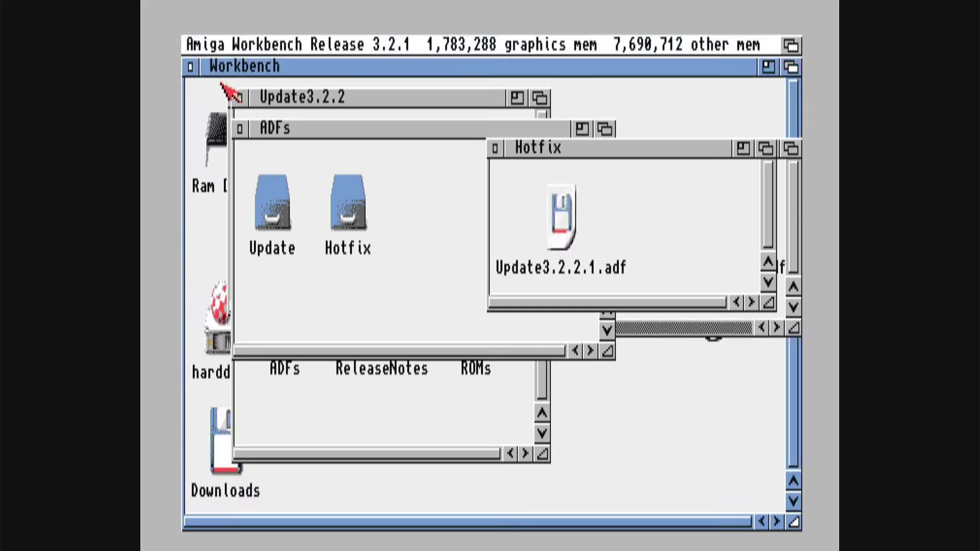
left_click(238, 97)
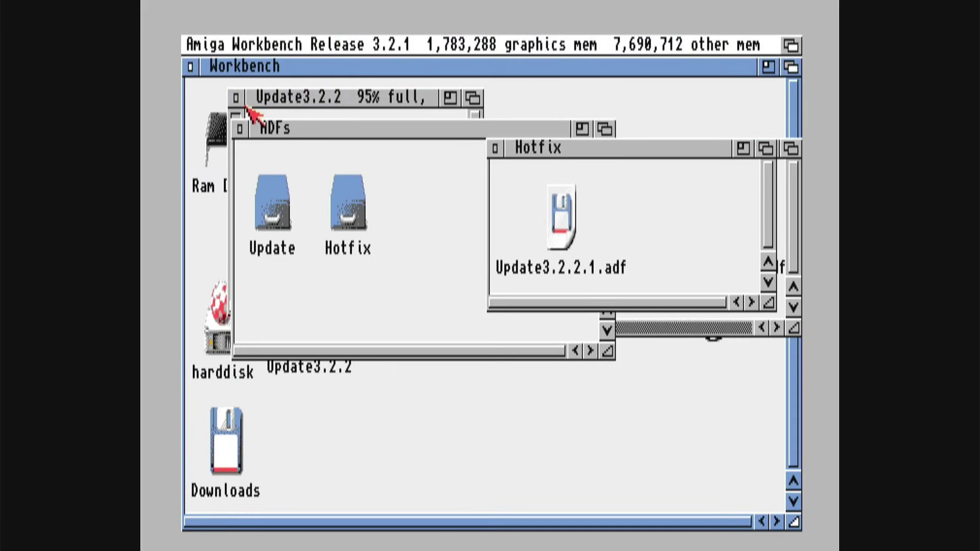
Step: Close the window of the mounted Update3.2.2 disk and the ADFs drawer window
left_click(236, 98)
left_click(240, 129)
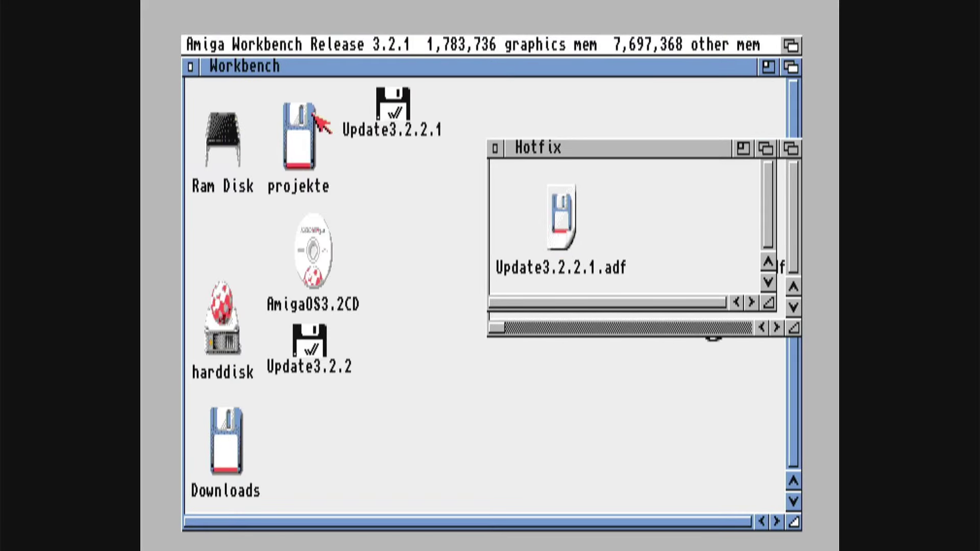
double_click(392, 109)
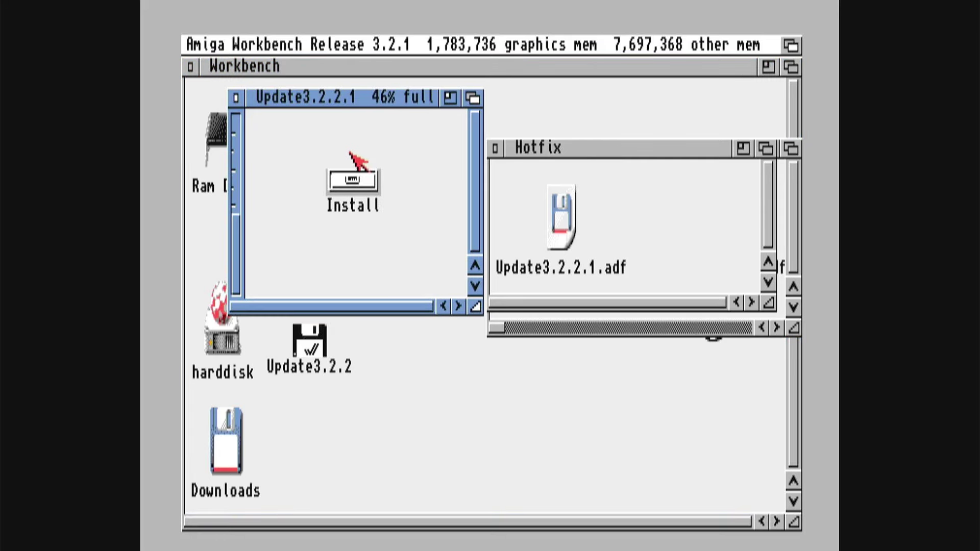
double_click(344, 180)
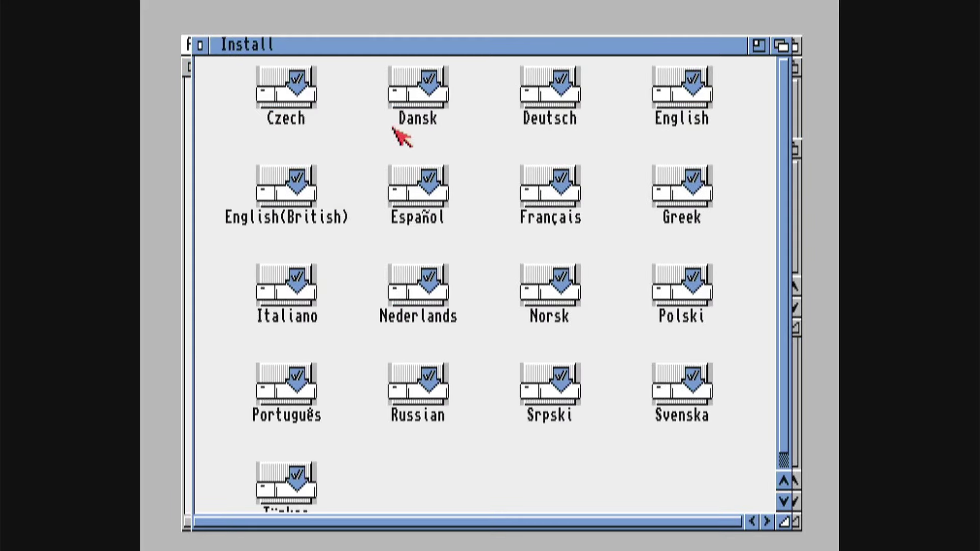
double_click(550, 105)
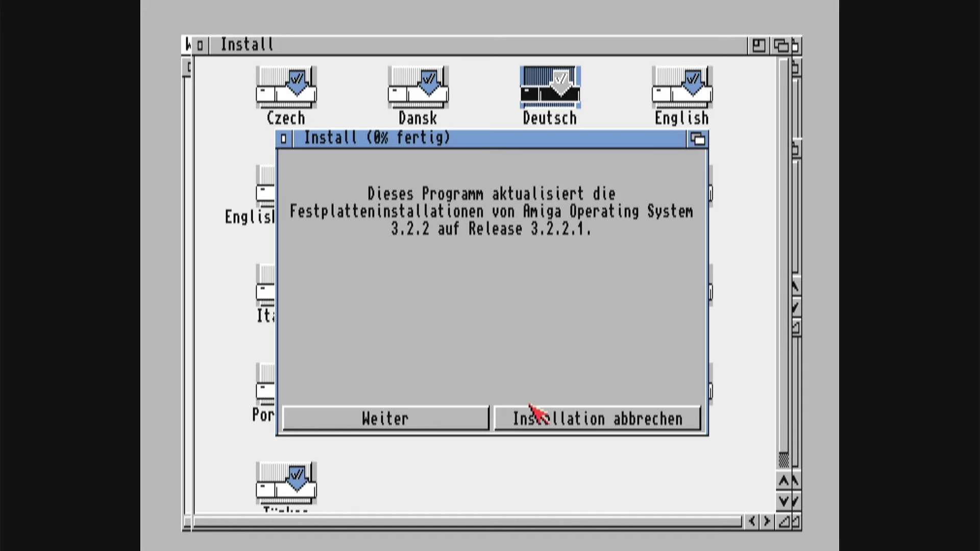
left_click(542, 425)
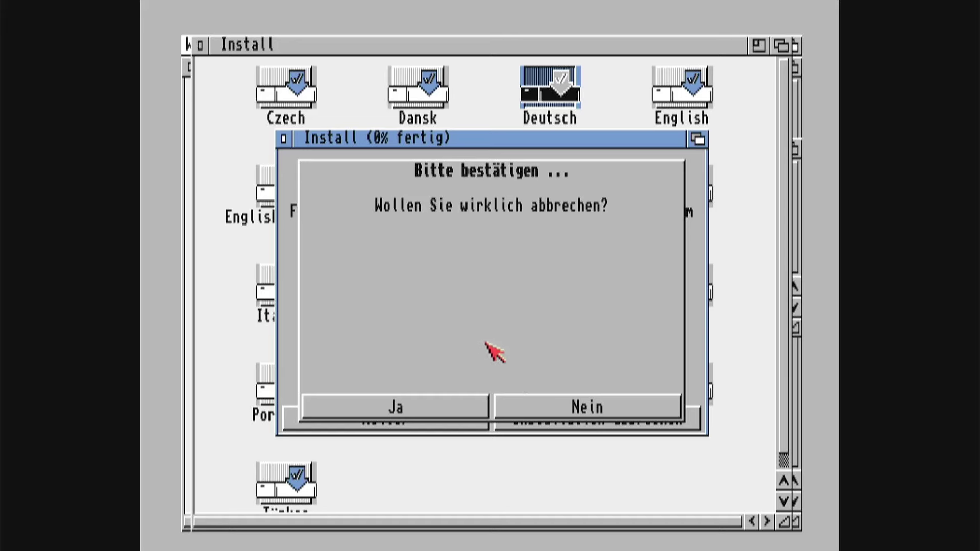
left_click(396, 407)
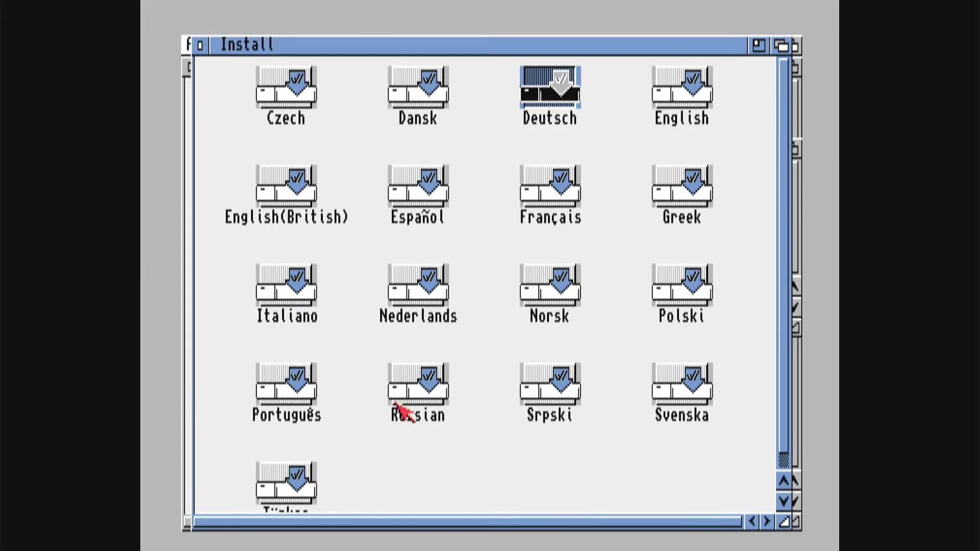
left_click(199, 44)
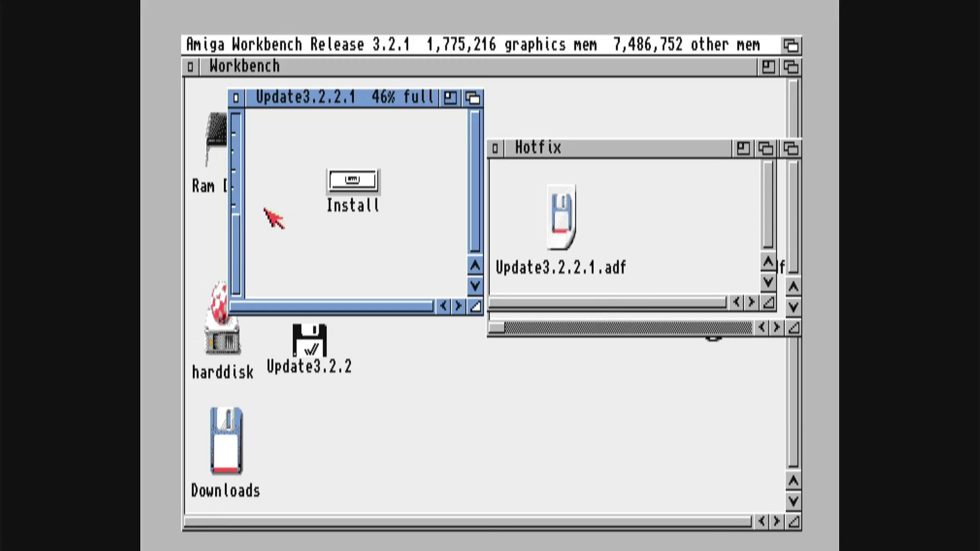
Step: Open the mounted Update3.2.2 disk and launch the Deutsch installer from its Install drawer
double_click(300, 341)
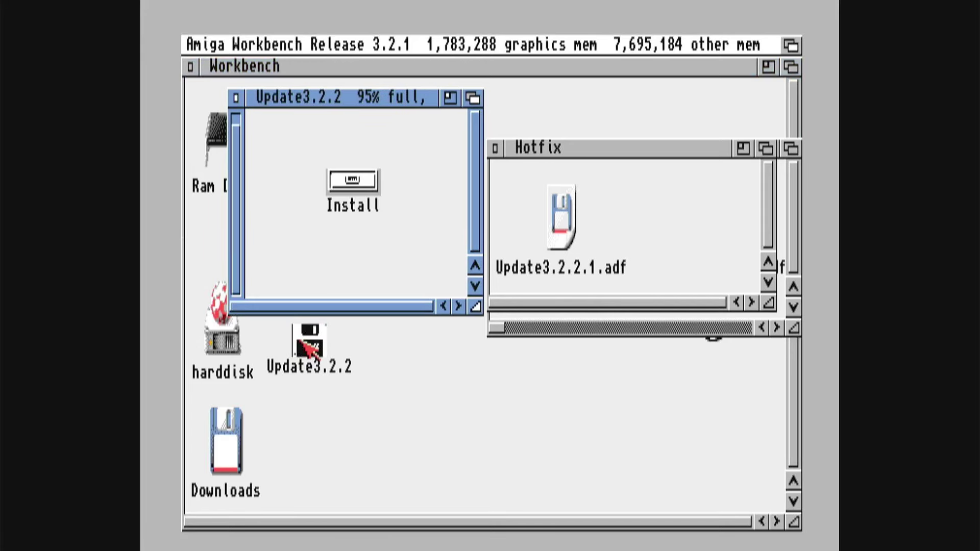
double_click(341, 197)
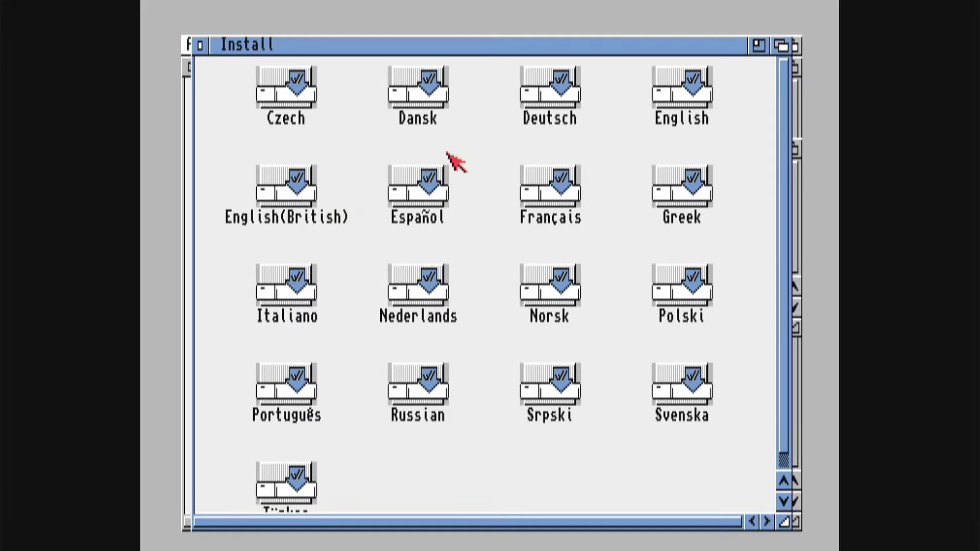
double_click(534, 102)
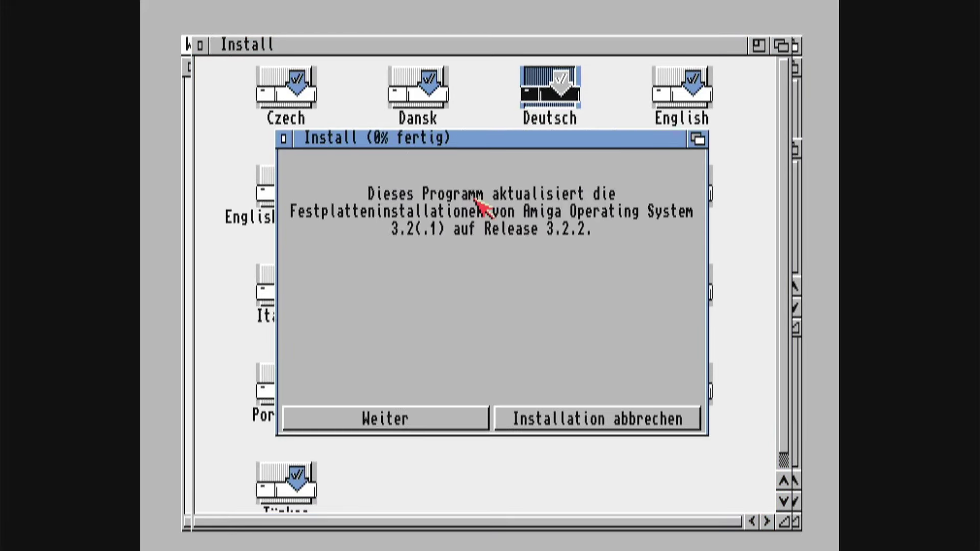
Step: Run the 3.2.2 update in Einsteiger mode, continue past the language choice and restart the Amiga when it finishes
left_click(432, 422)
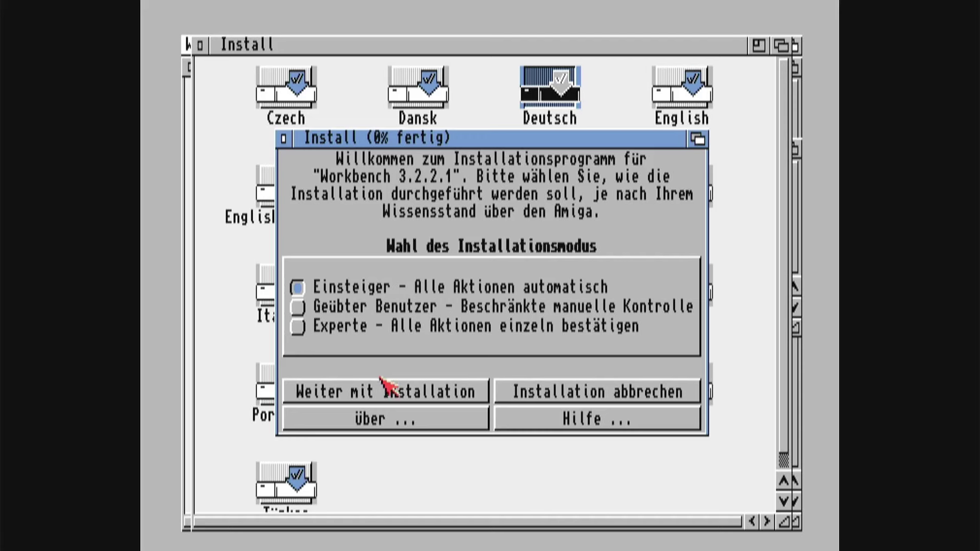
left_click(397, 401)
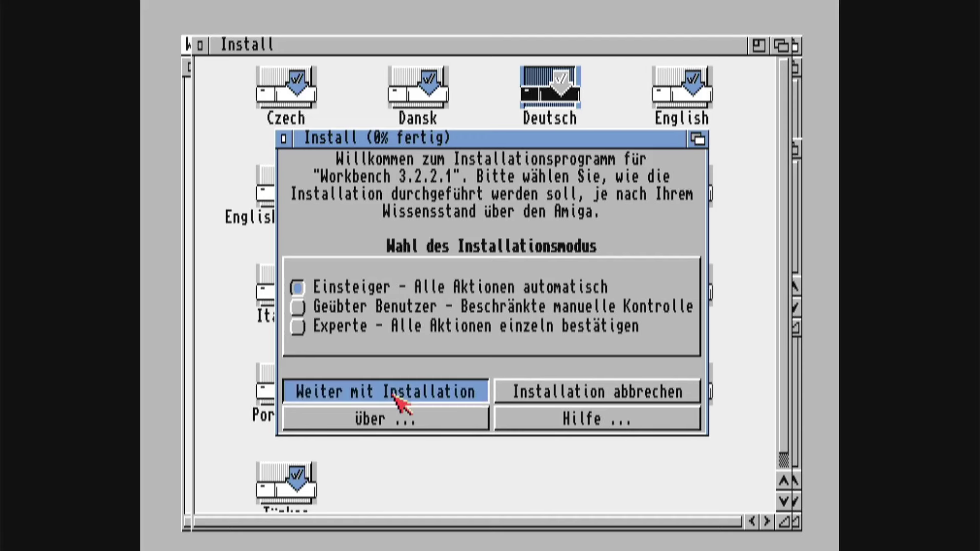
left_click(400, 403)
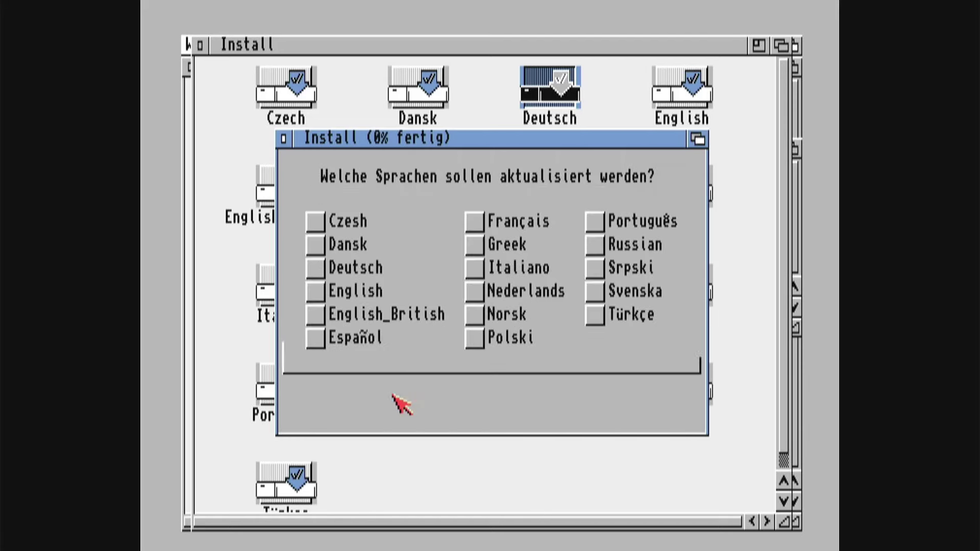
left_click(401, 403)
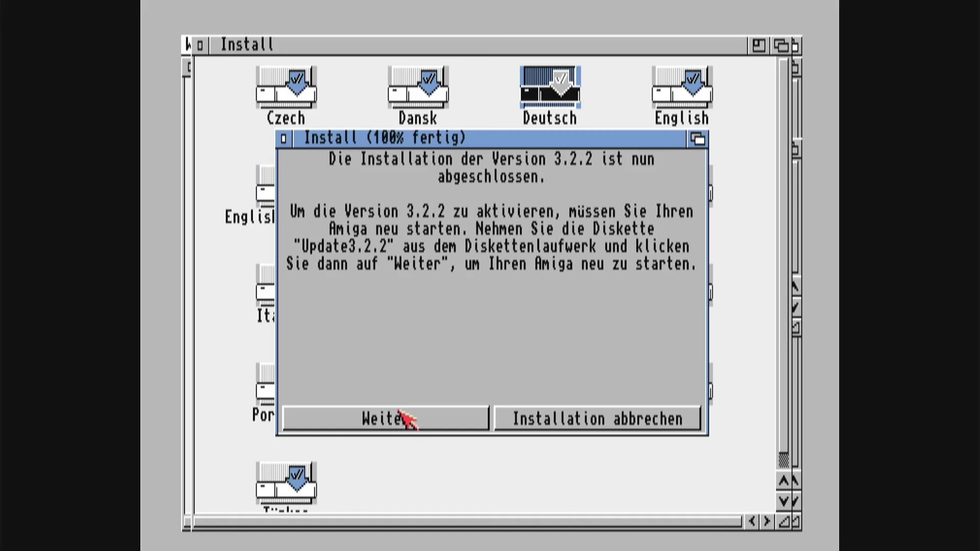
left_click(400, 412)
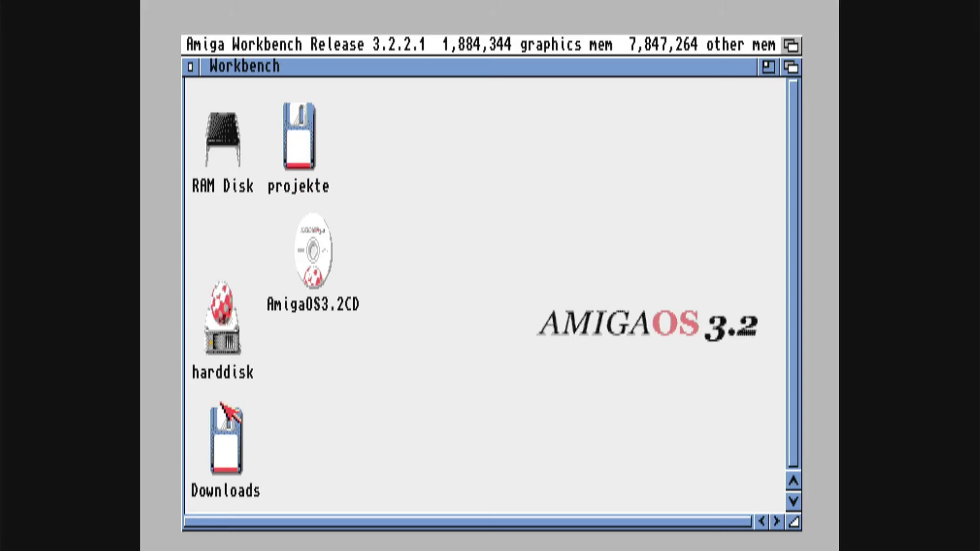
Step: Open the Picasso96Install drawer in Downloads and launch its Setup
double_click(235, 449)
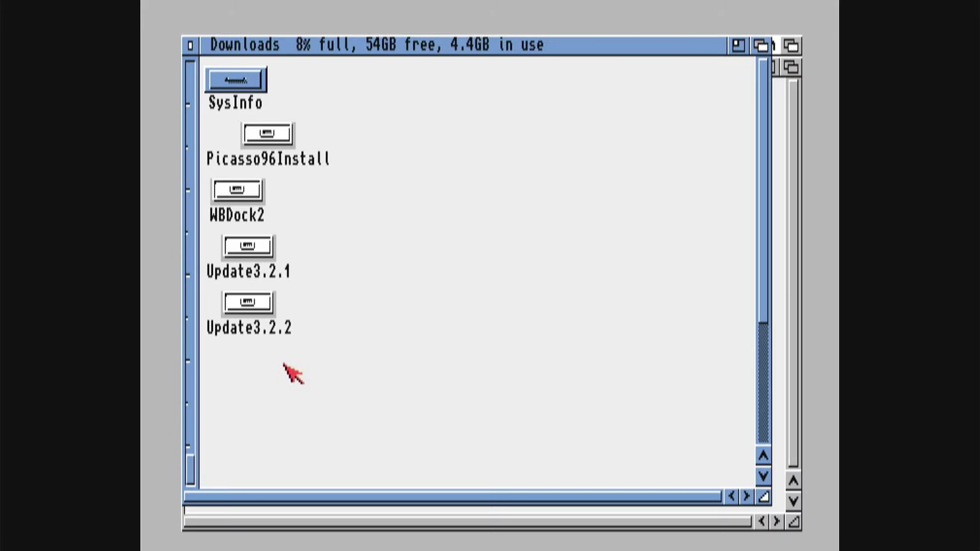
double_click(291, 146)
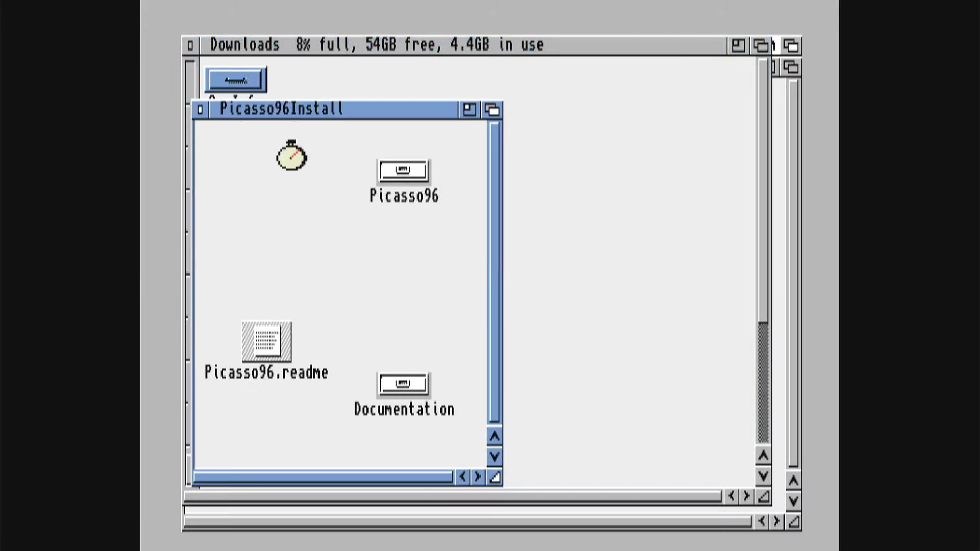
double_click(280, 225)
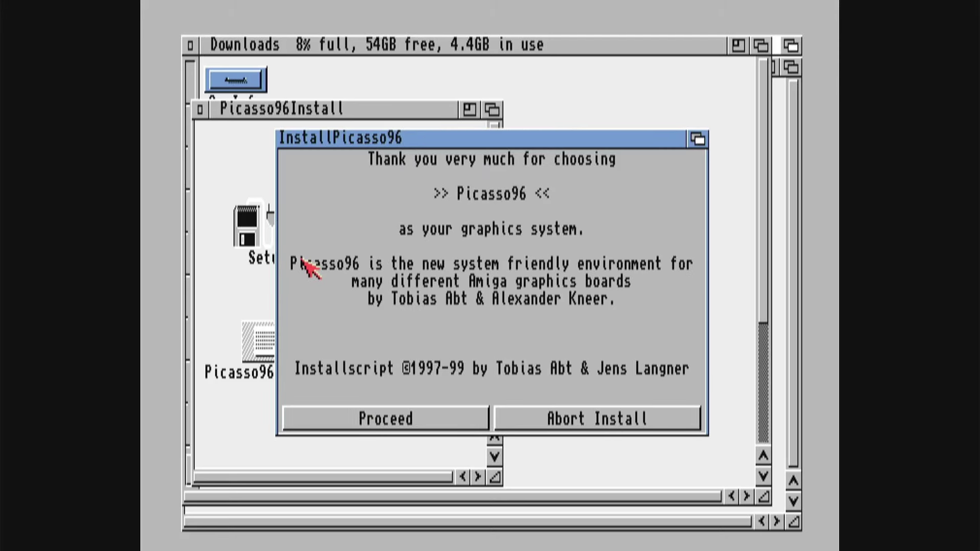
Step: Begin a First Install of Picasso96 in Intermediate User mode
left_click(393, 421)
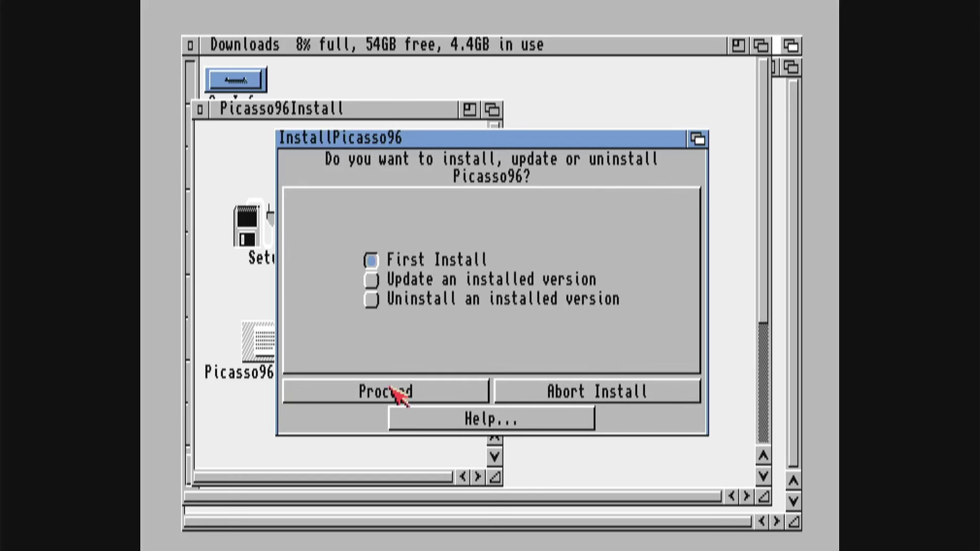
left_click(393, 397)
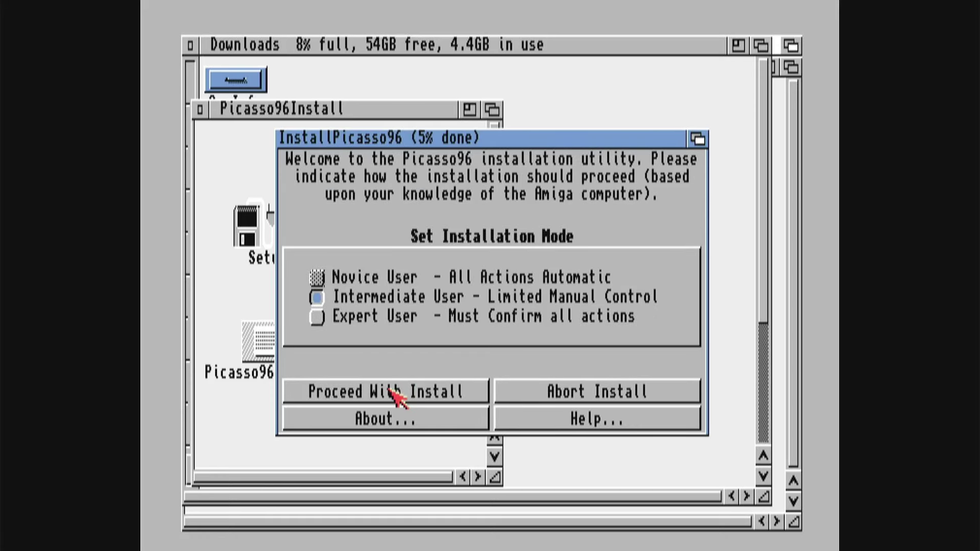
left_click(393, 396)
left_click(391, 391)
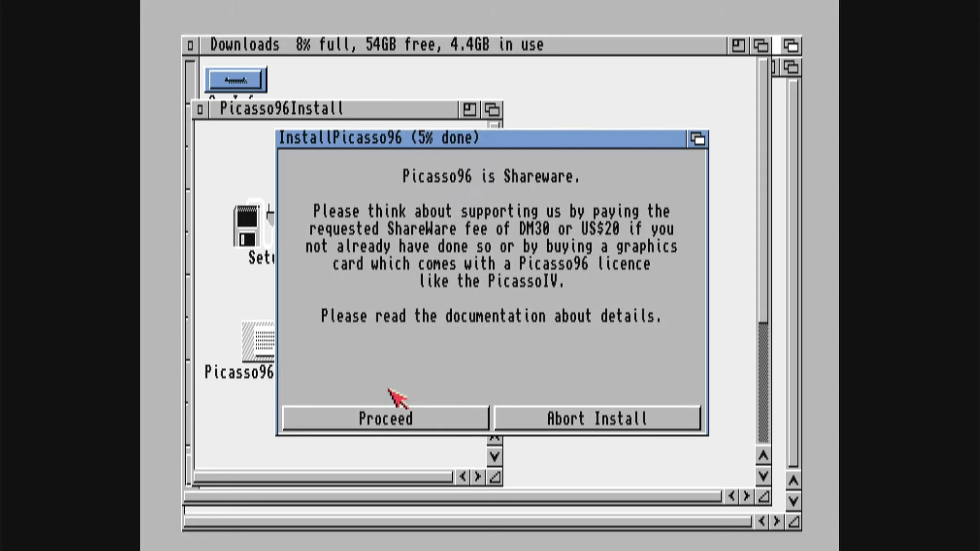
Step: Continue past the Picasso96 notices, cancel opening the manual and abort the installation at the graphics board choice
left_click(400, 409)
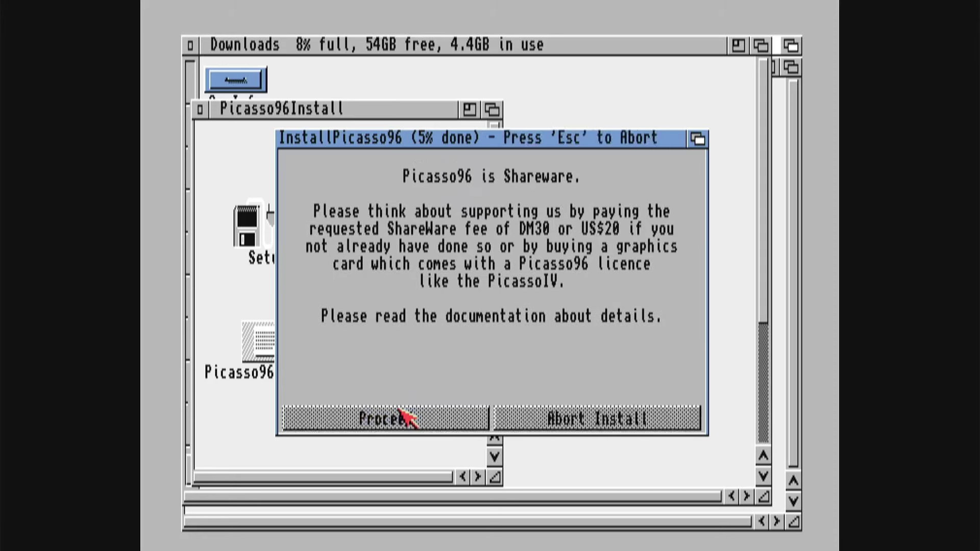
left_click(400, 410)
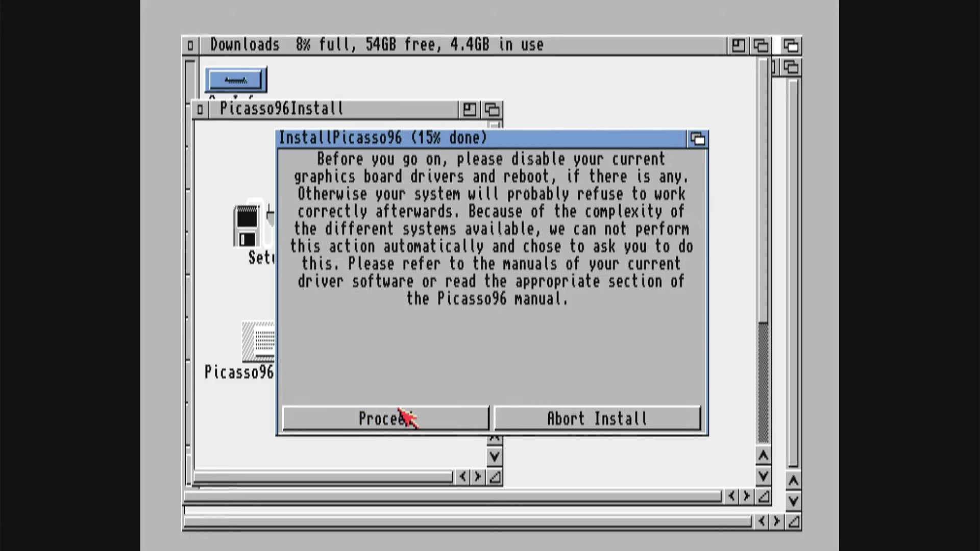
left_click(400, 413)
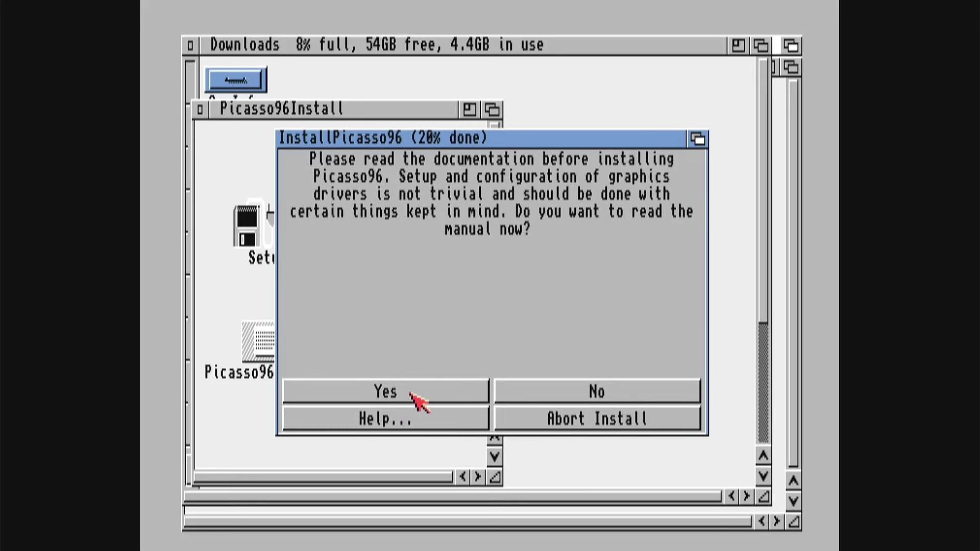
left_click(412, 394)
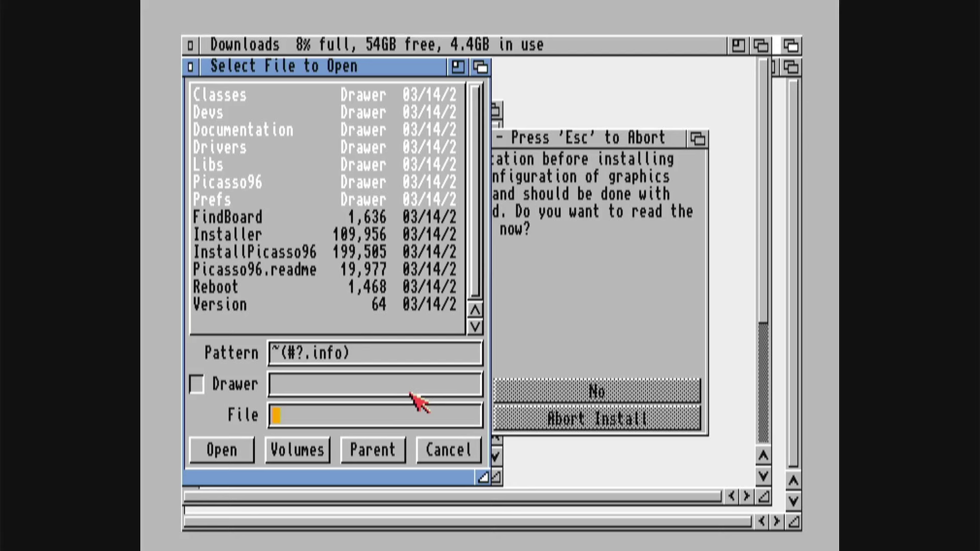
left_click(438, 456)
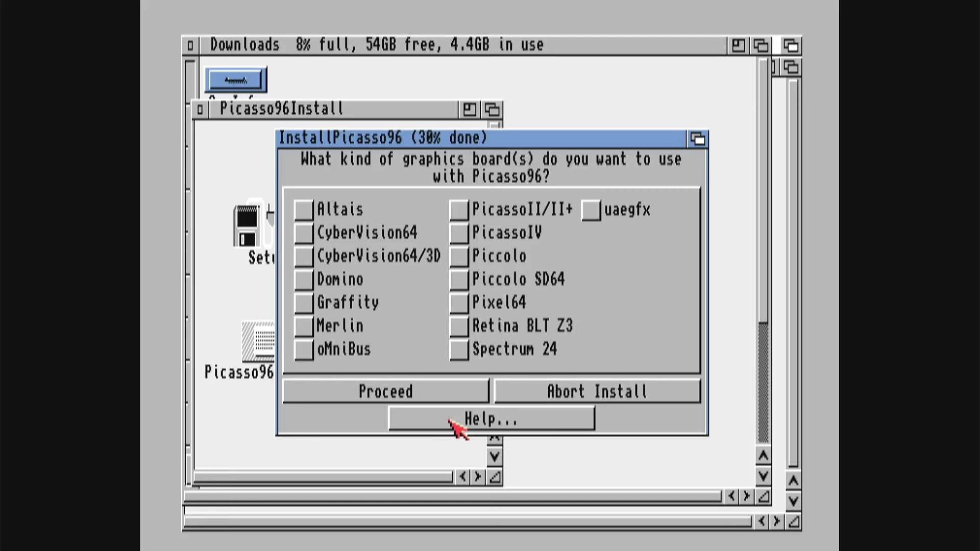
left_click(554, 401)
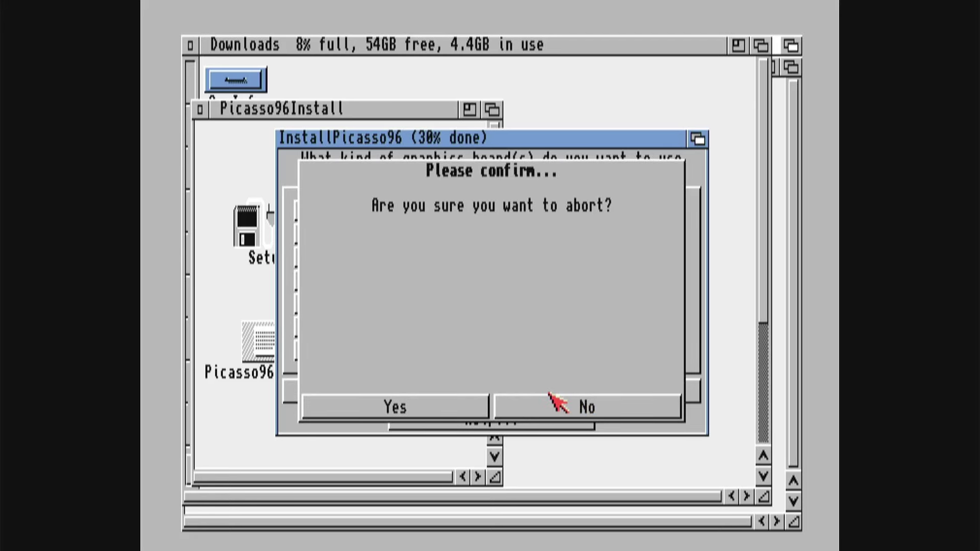
left_click(464, 405)
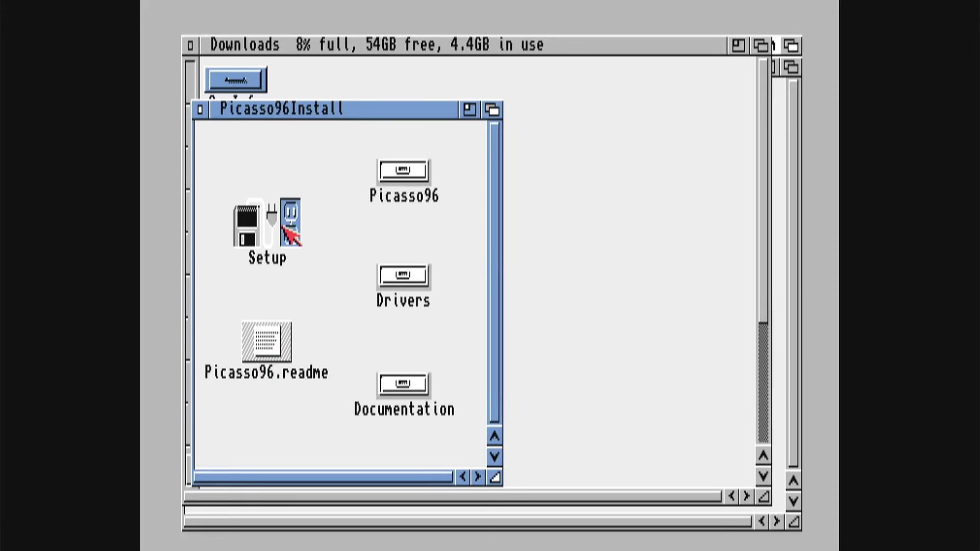
double_click(284, 228)
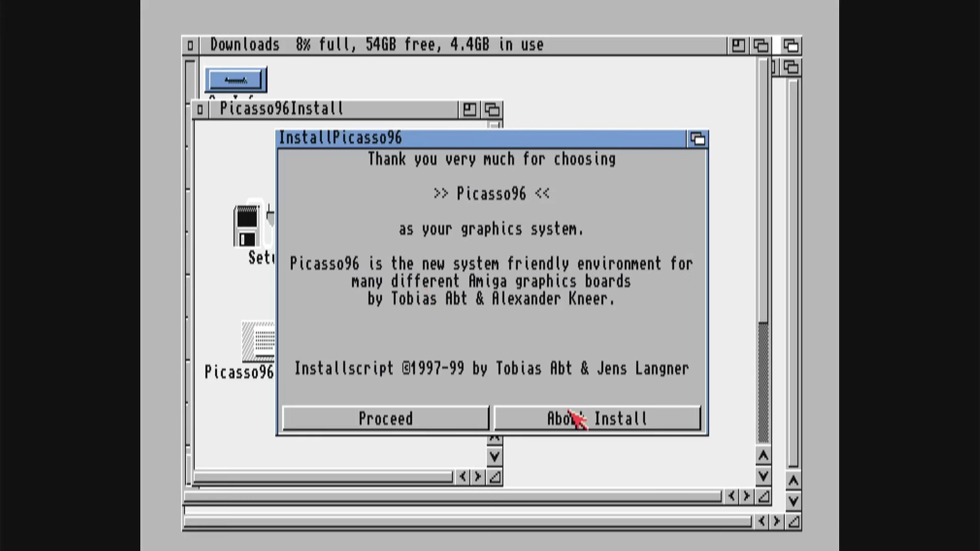
left_click(577, 421)
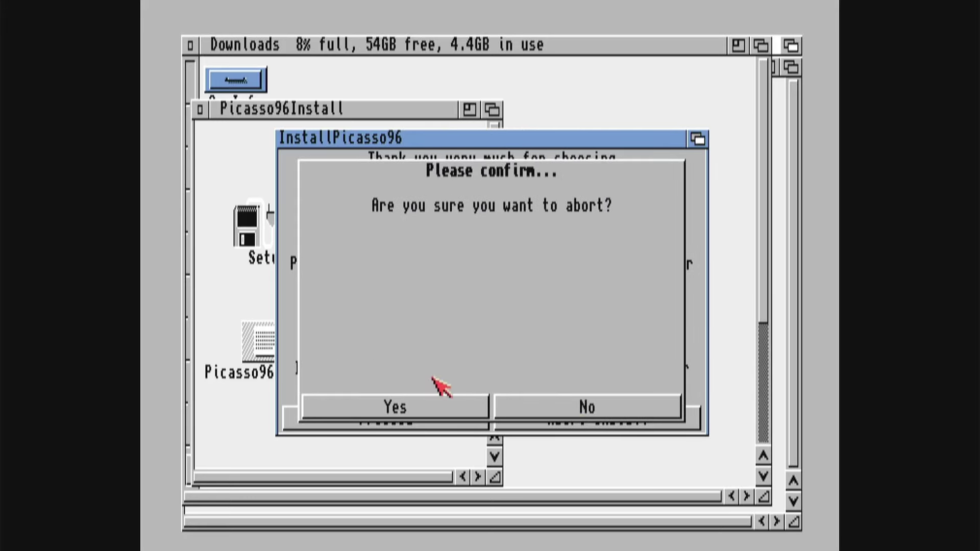
left_click(400, 405)
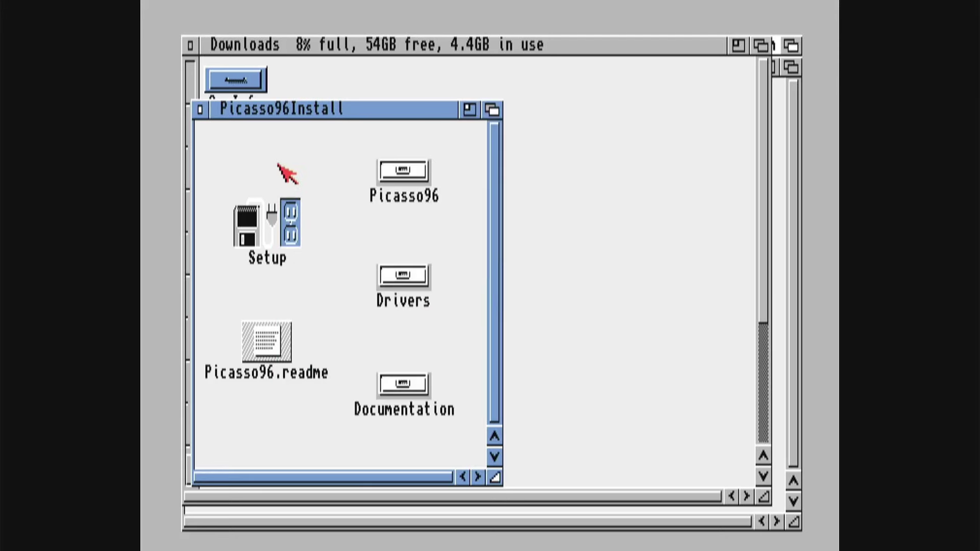
Step: Close the Downloads window and move the Picasso96Install window clear of the Workbench volume icons
left_click(190, 45)
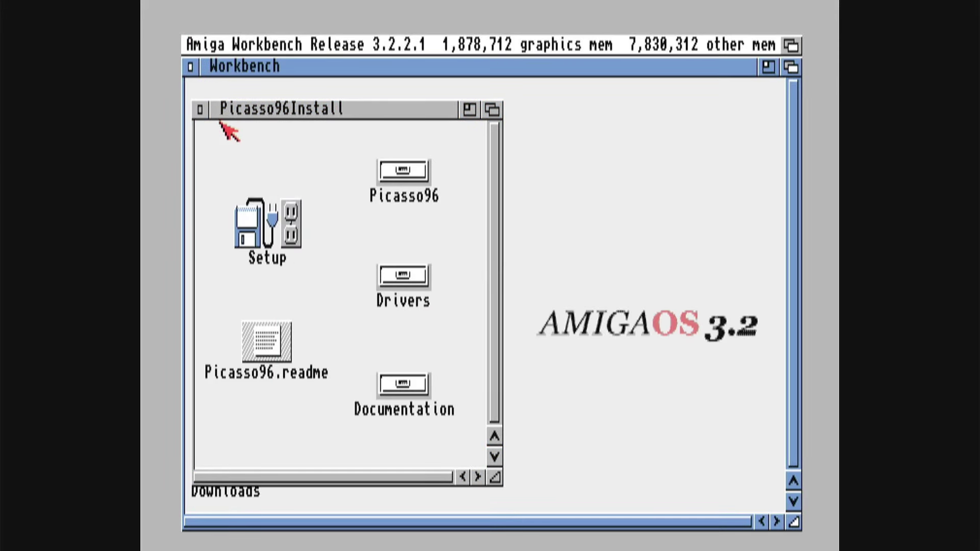
left_click_drag(247, 108, 513, 133)
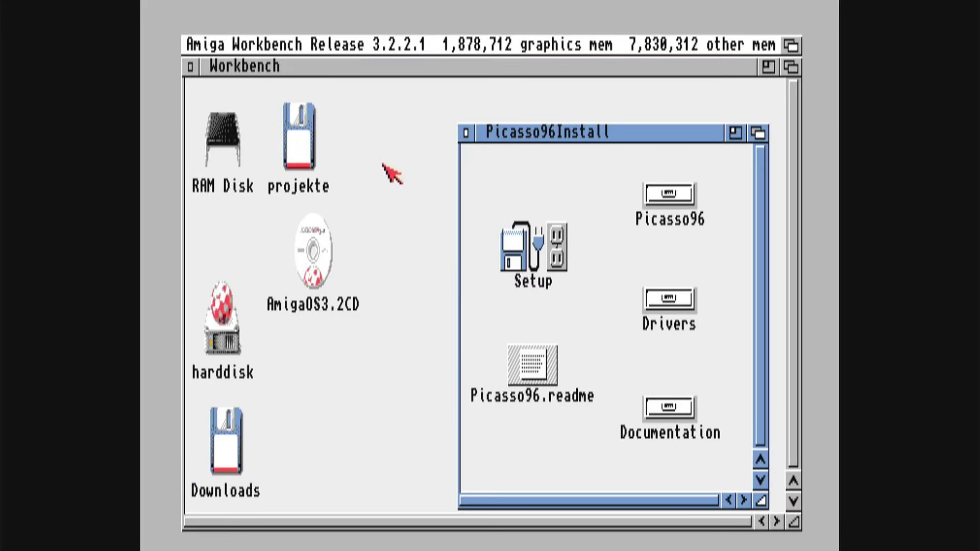
Step: Open the Prefs drawer on the harddisk volume
double_click(225, 309)
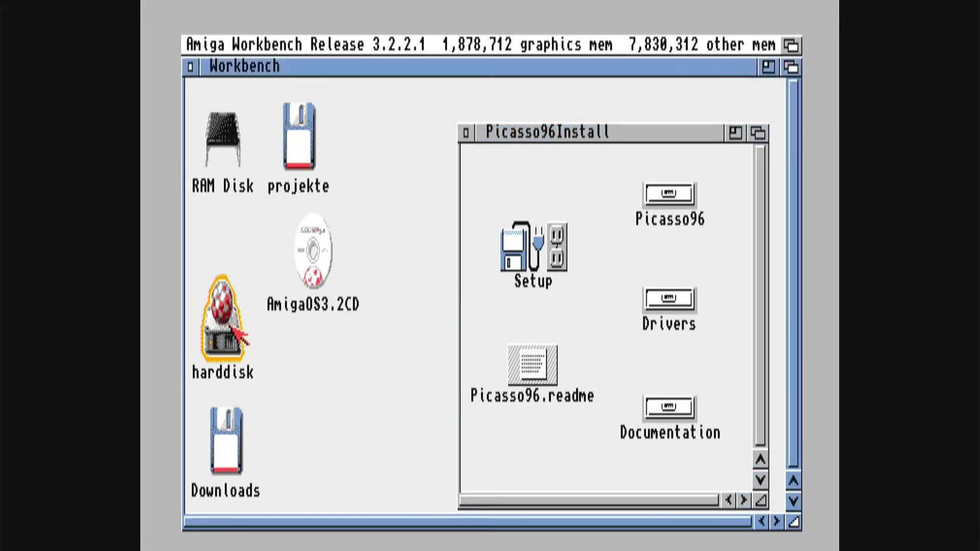
double_click(266, 275)
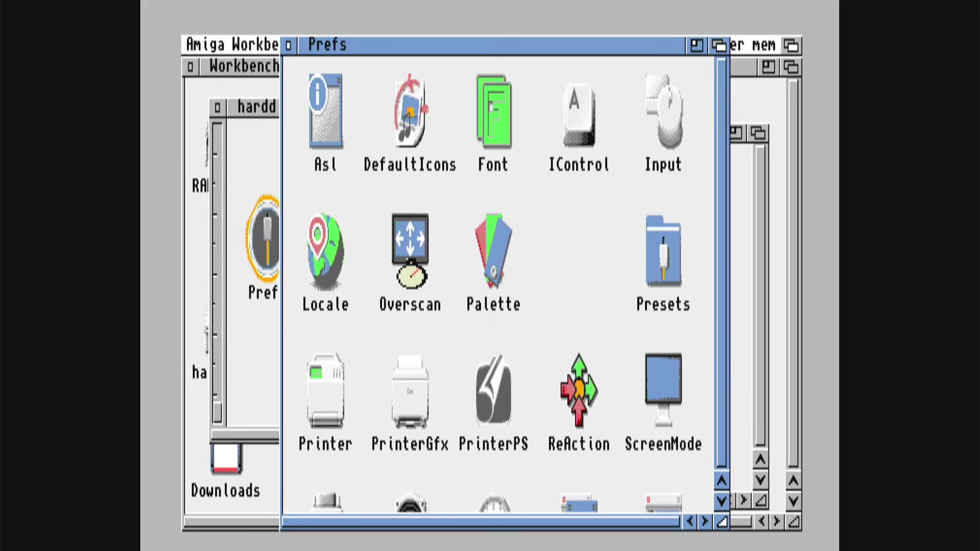
Step: Set the Locale preferences to Deutsch as preferred language, the Central European time zone and Deutschland as country, and save them
left_click(320, 244)
left_click(323, 246)
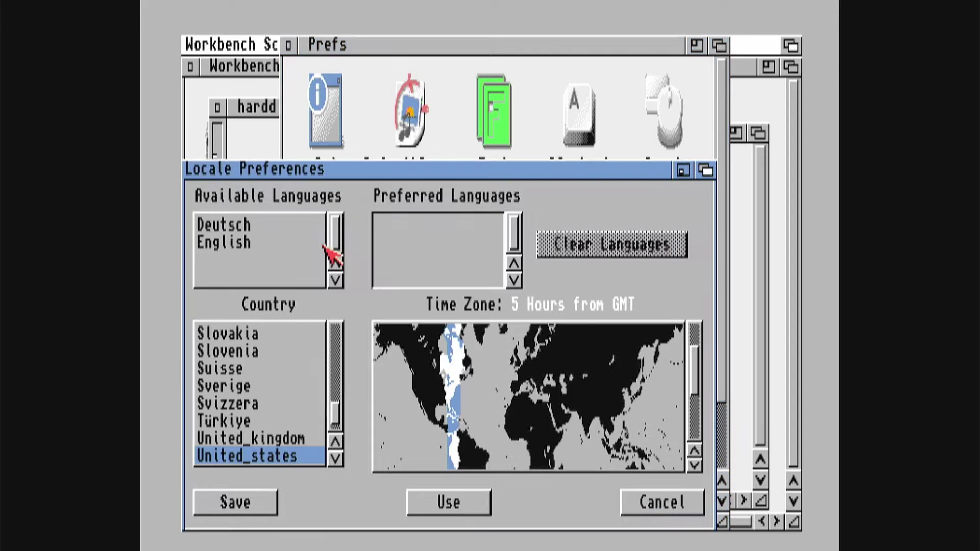
left_click(273, 230)
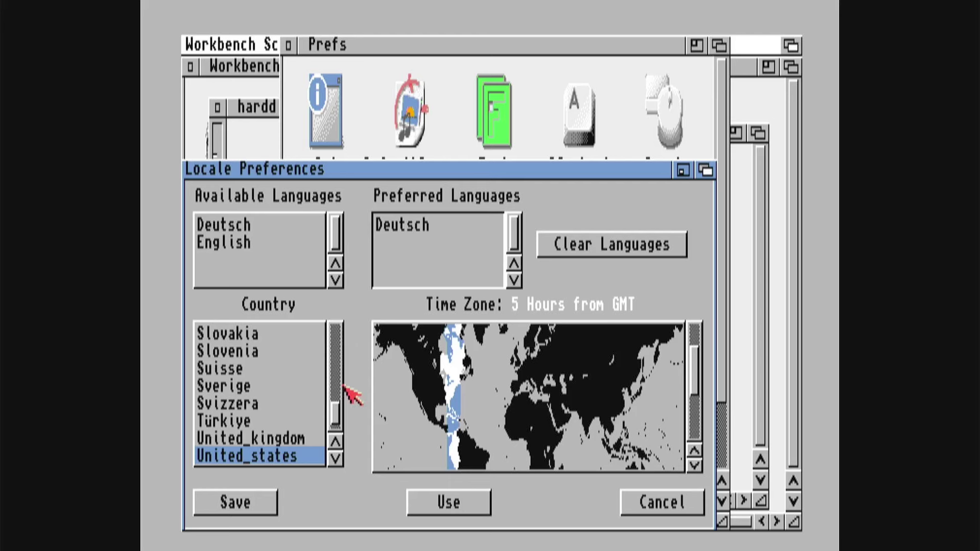
left_click(531, 378)
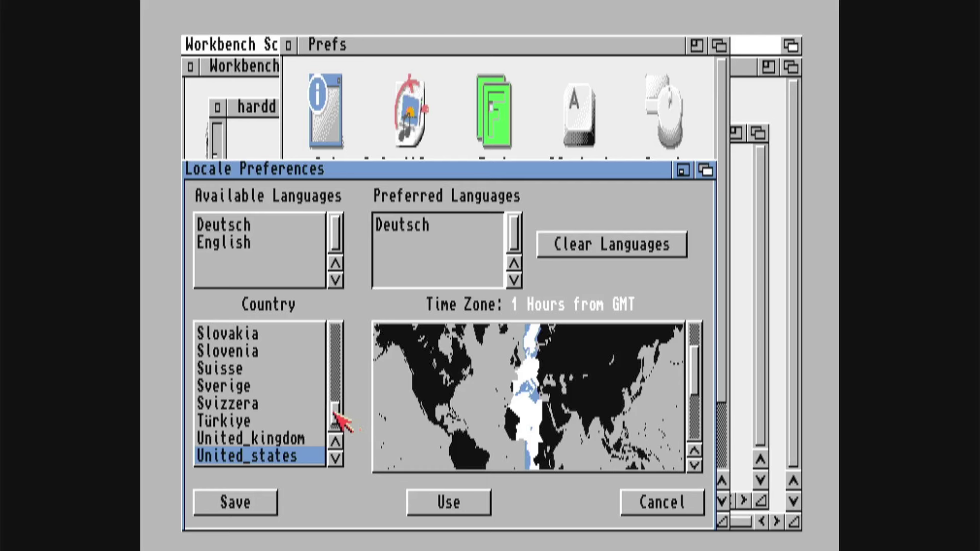
left_click_drag(338, 416, 360, 362)
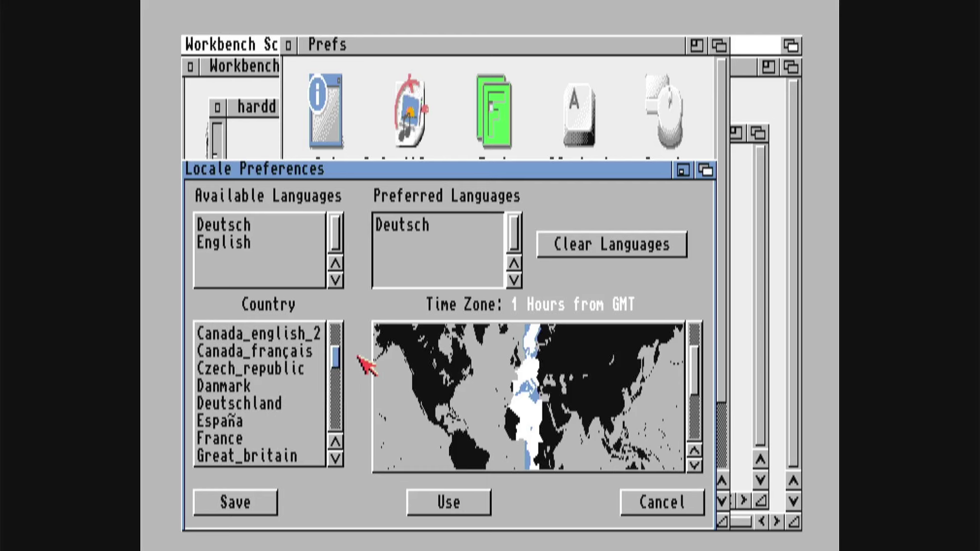
left_click(272, 402)
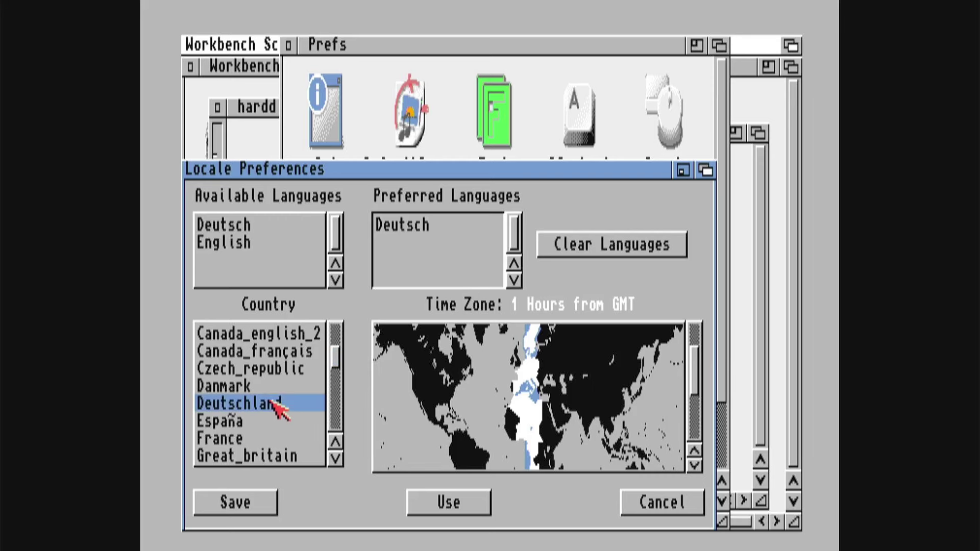
left_click(262, 500)
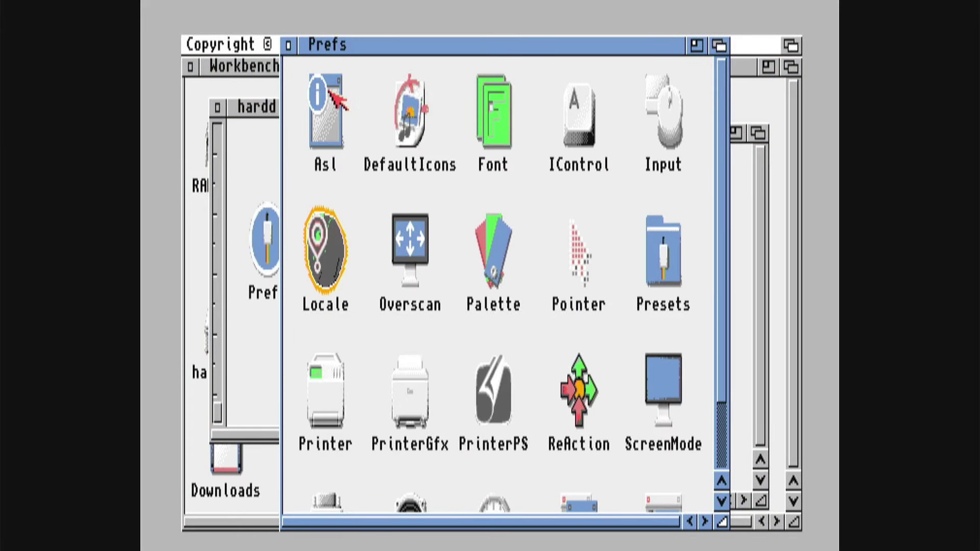
Step: Close the Prefs and harddisk windows to clear the view of the Picasso96Install drawer
left_click(288, 45)
left_click(271, 110)
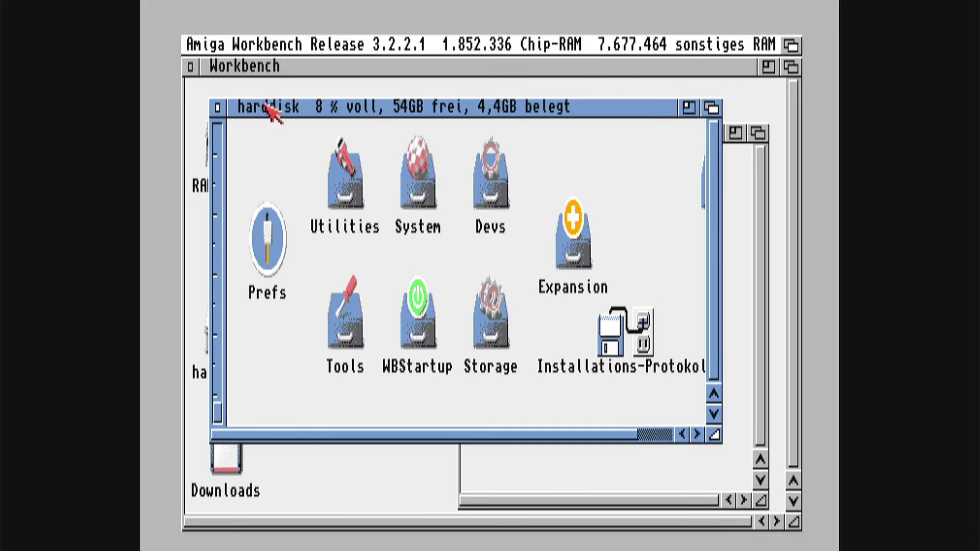
left_click(217, 107)
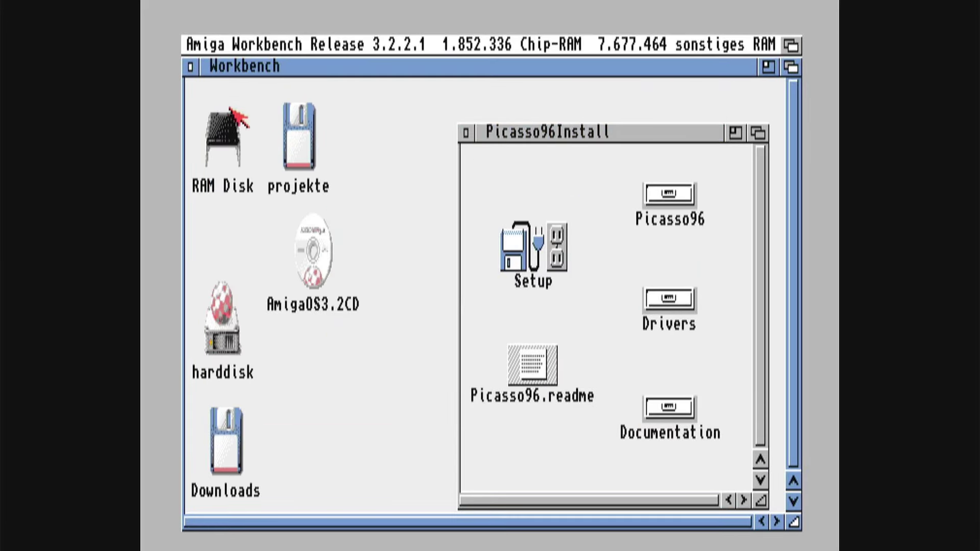
Step: Start the Picasso96 Setup as "Erste Installation", with actual installation and no logging
left_click(525, 233)
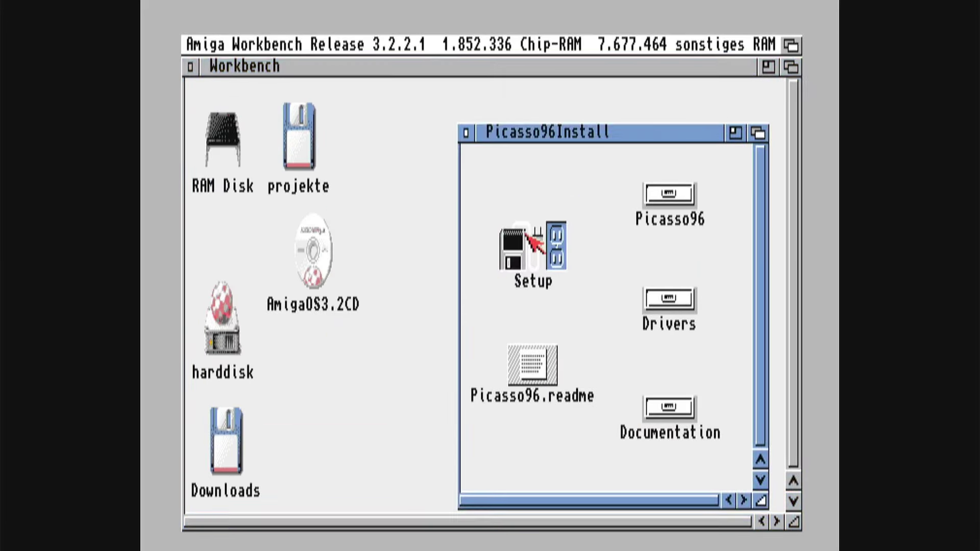
double_click(527, 234)
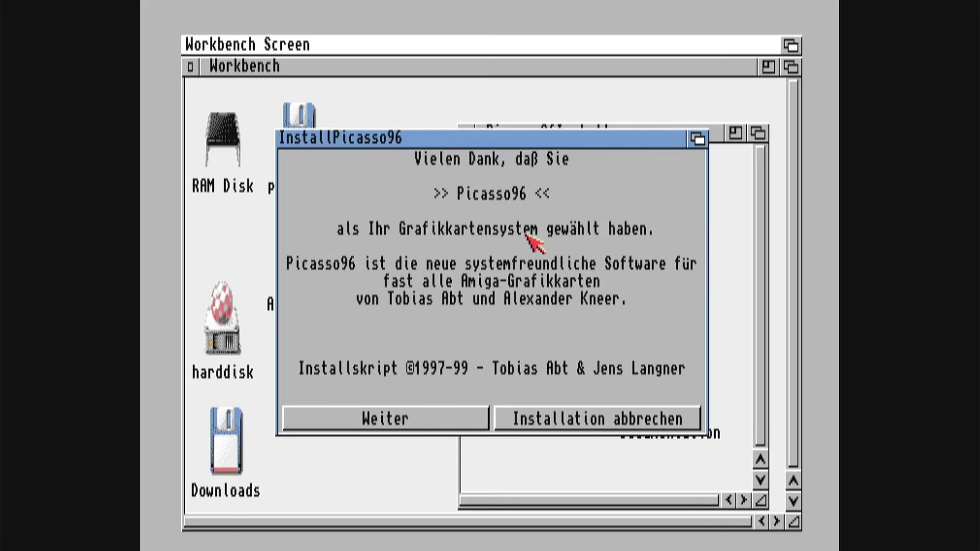
left_click(408, 416)
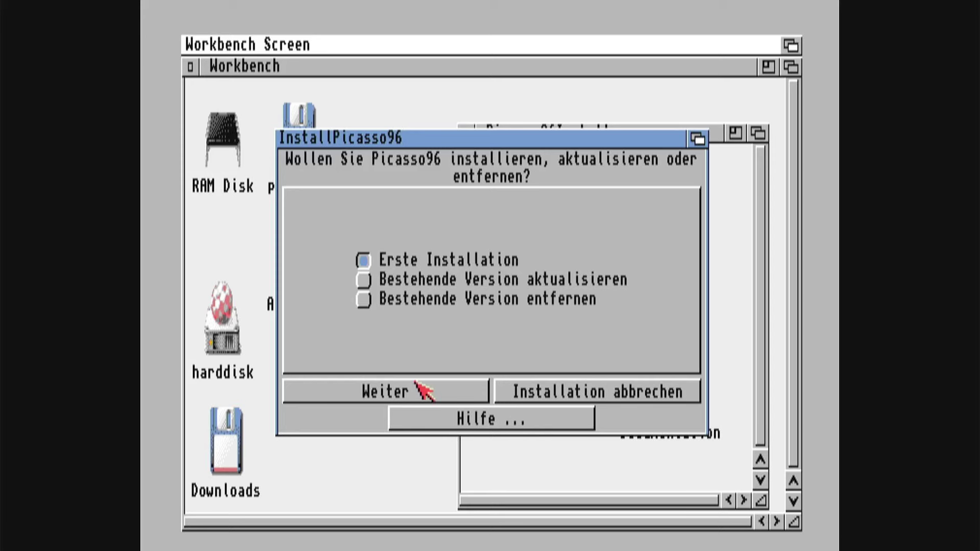
left_click(415, 389)
left_click(416, 384)
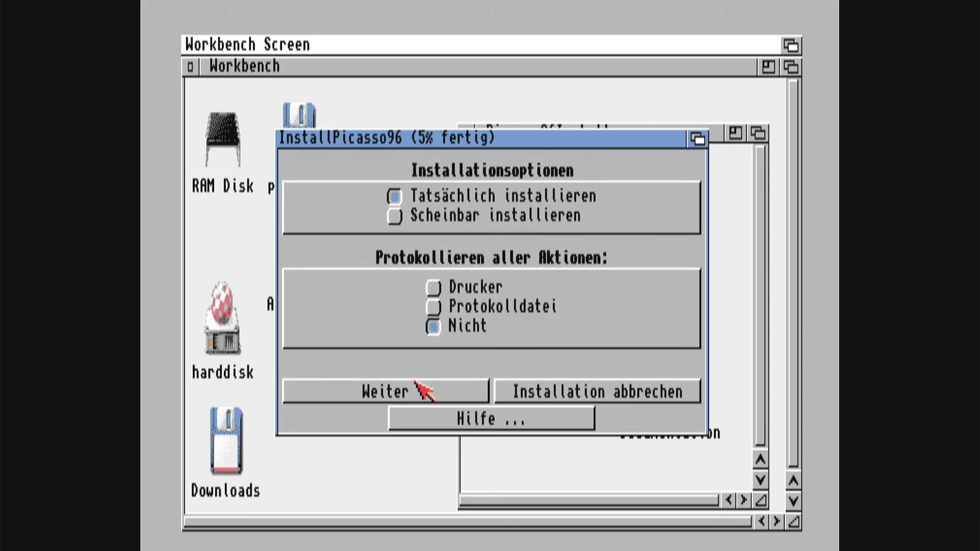
left_click(414, 382)
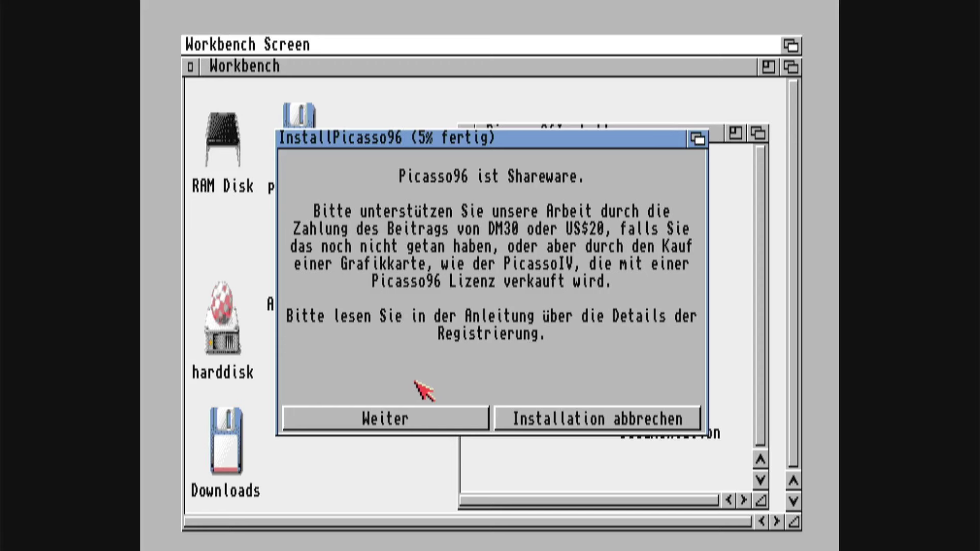
Step: Continue past the Picasso96 shareware, experience and driver notices and decline reading the documentation
left_click(393, 419)
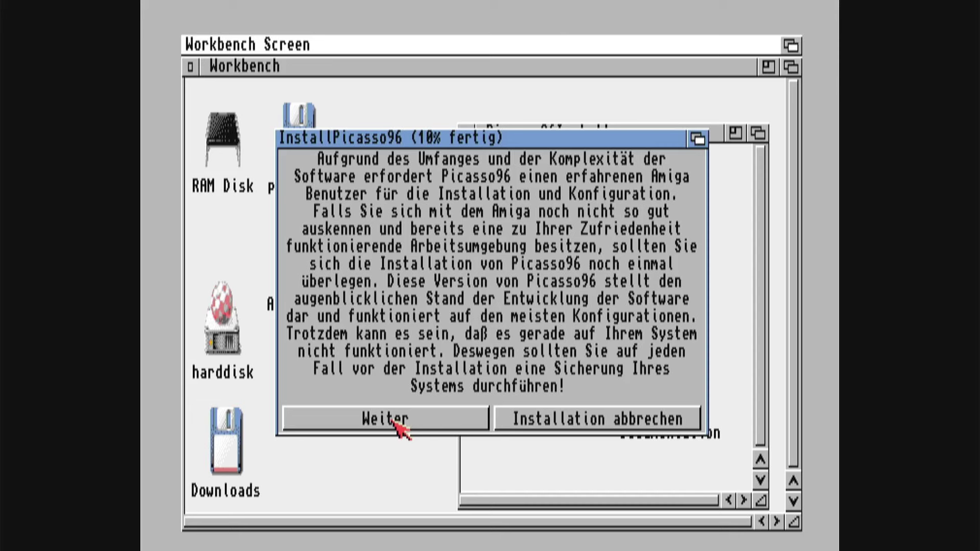
left_click(394, 420)
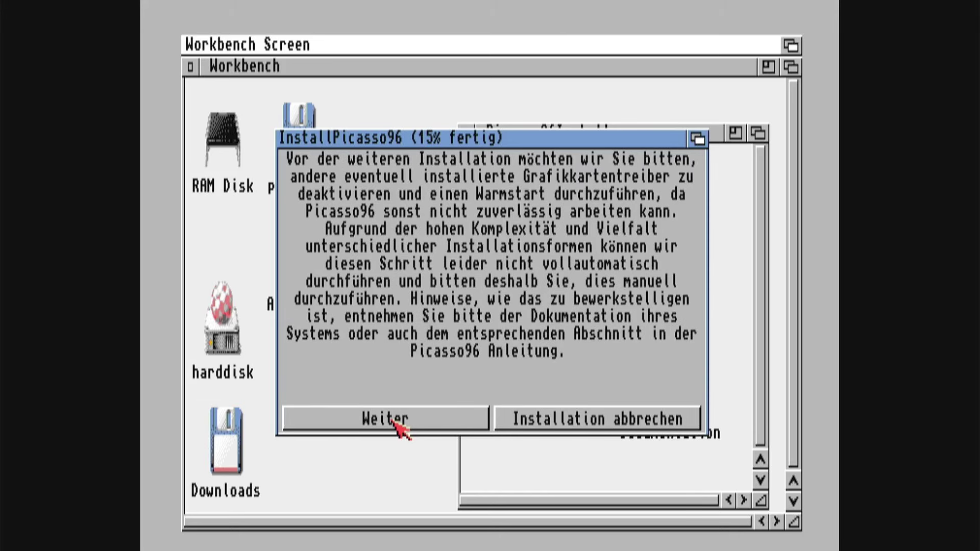
left_click(395, 422)
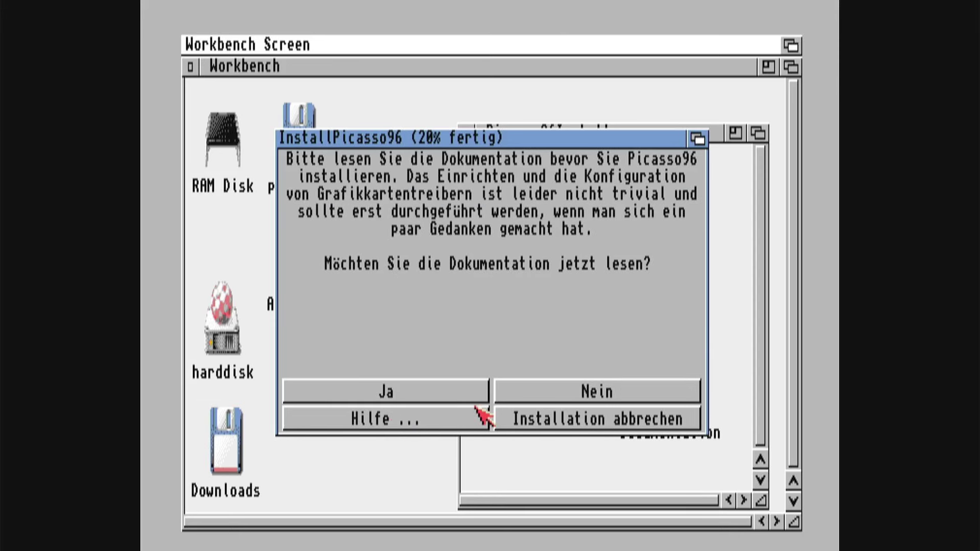
left_click(548, 394)
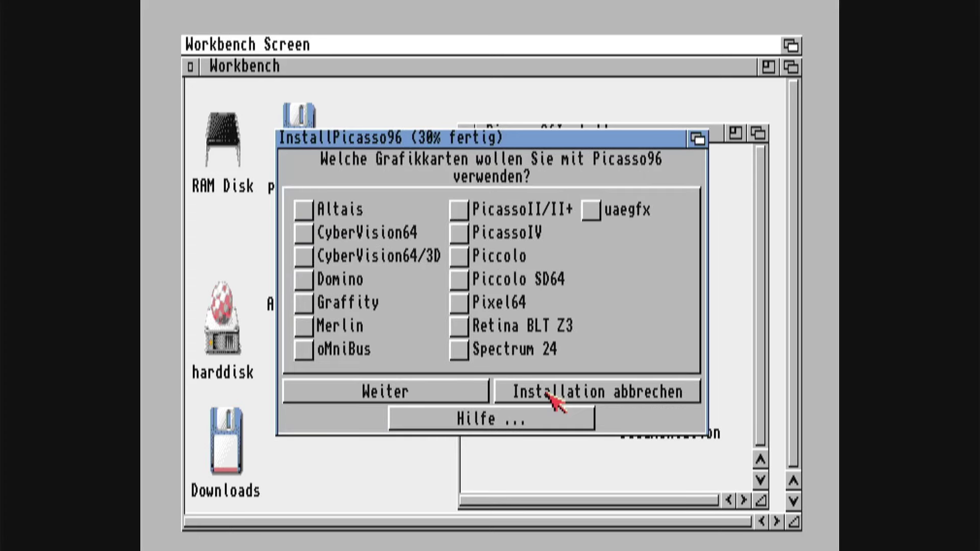
Step: Choose the uaegfx graphics card and accept the default locations, including SYS:Libs, SYS:Devs/Monitors and SYS:Prefs
left_click(594, 211)
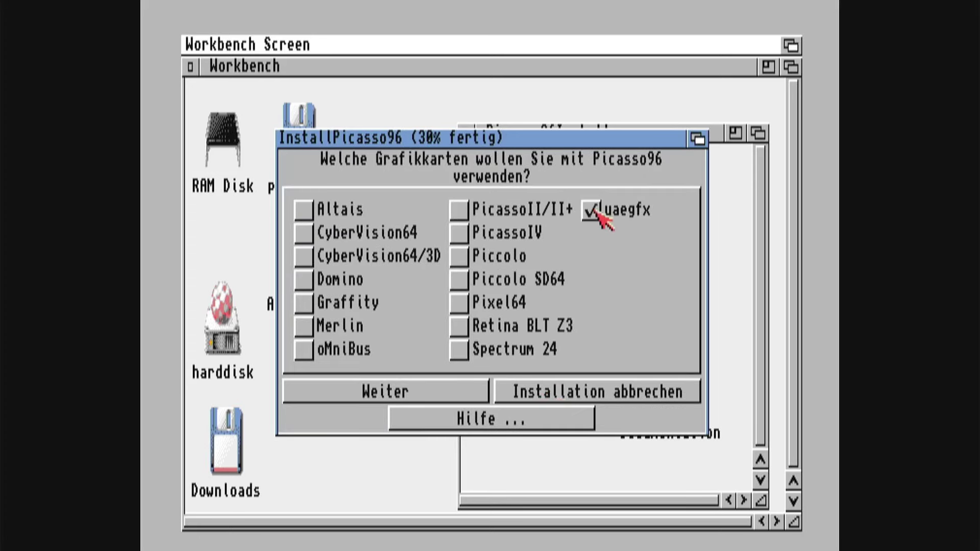
left_click(389, 393)
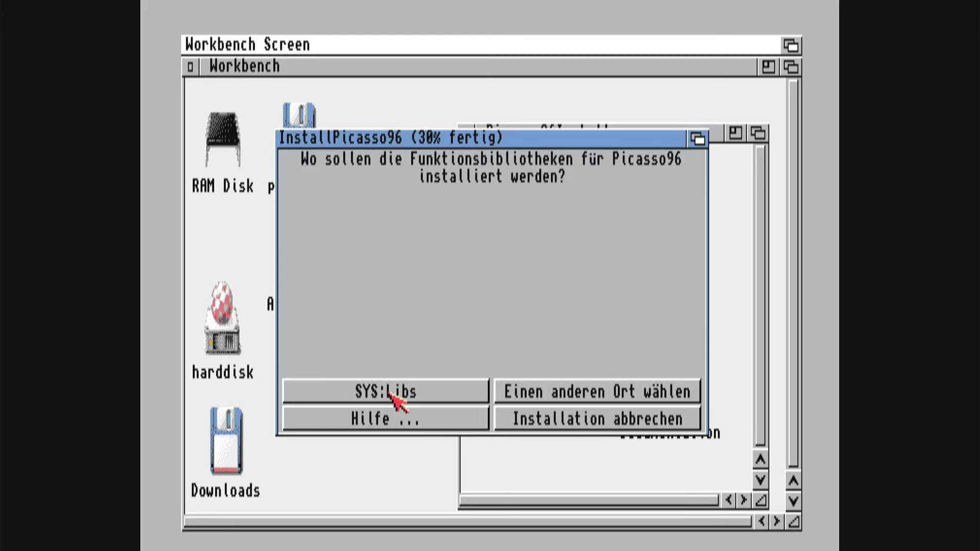
left_click(390, 394)
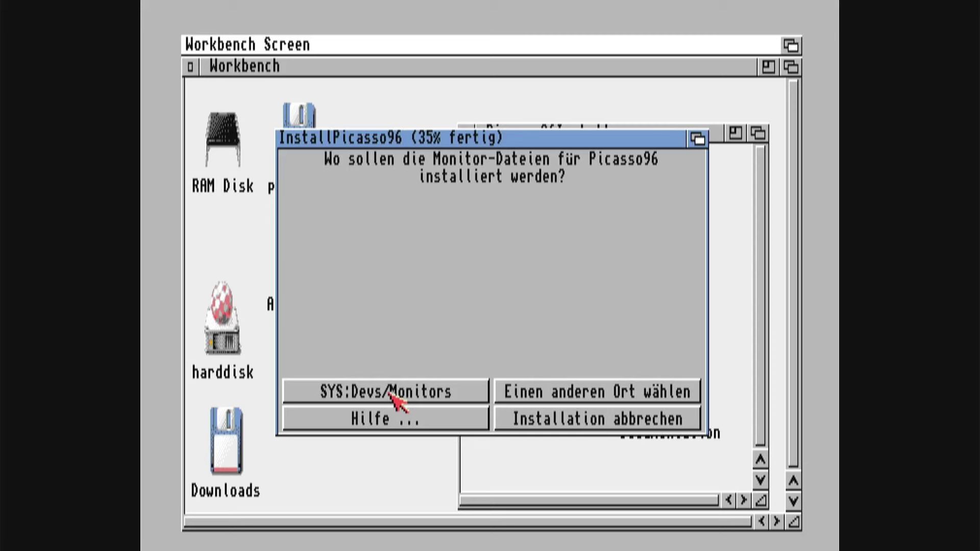
left_click(390, 394)
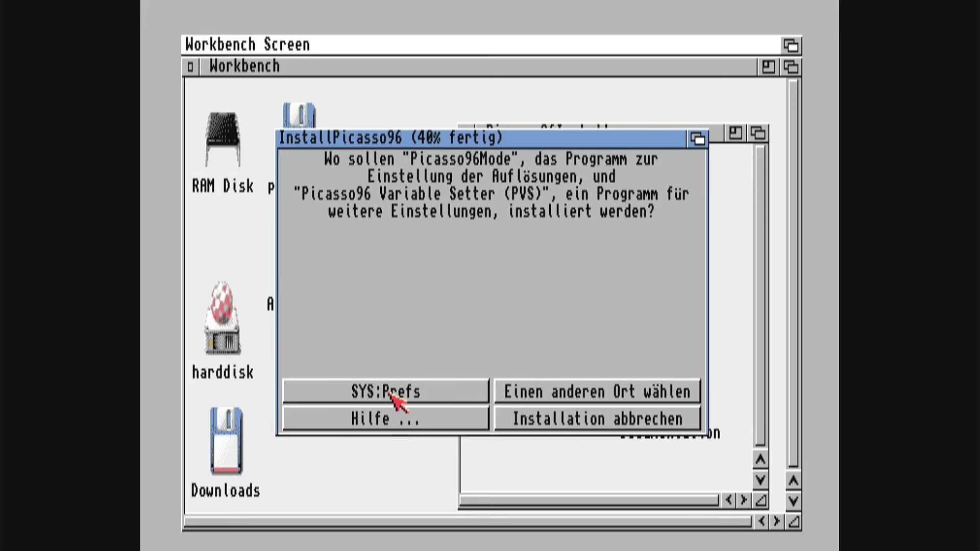
left_click(390, 394)
left_click(390, 394)
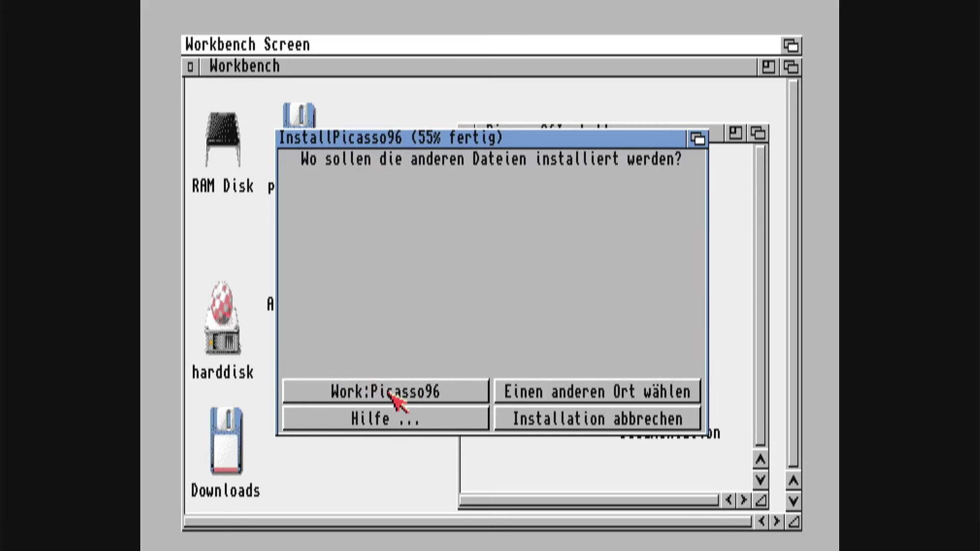
Step: Try to install the other files to Work:Picasso96, cancel the volume request and leave the installer
left_click(390, 394)
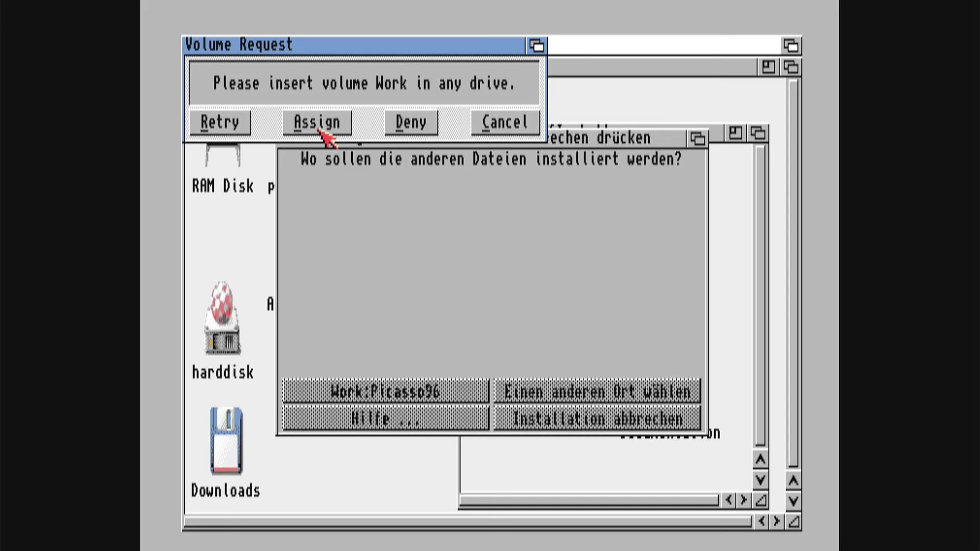
left_click(506, 125)
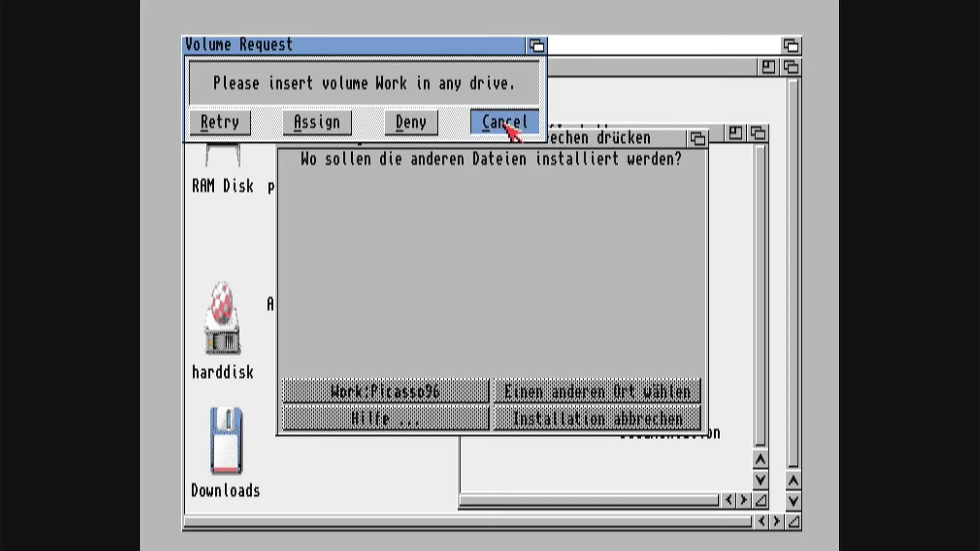
left_click(504, 124)
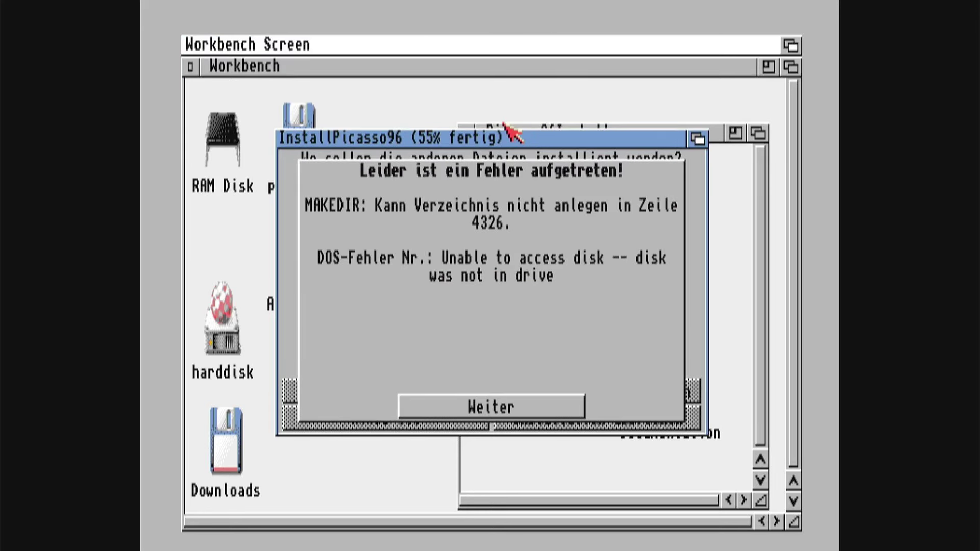
left_click(478, 401)
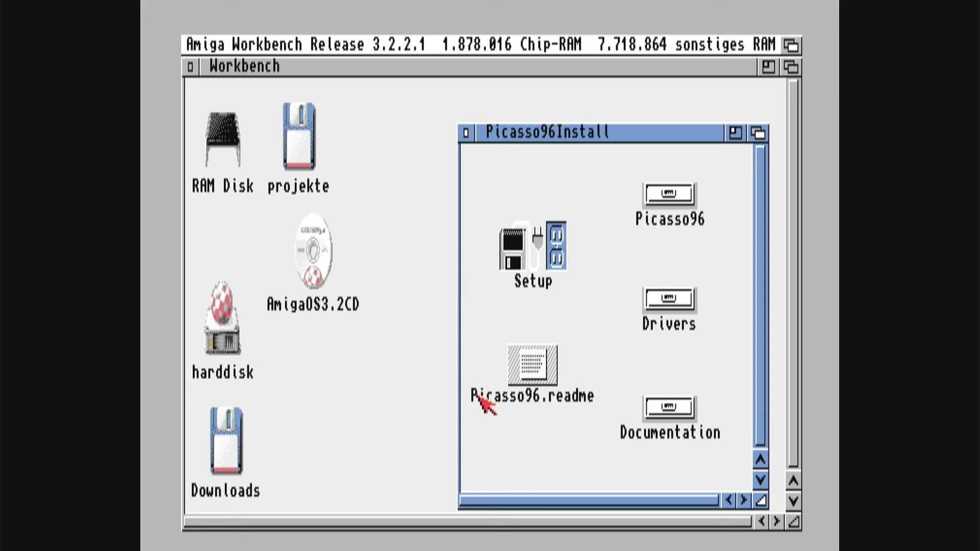
Step: Restart the Picasso96 Setup as "Erste Installation", with actual installation and no logging
double_click(530, 258)
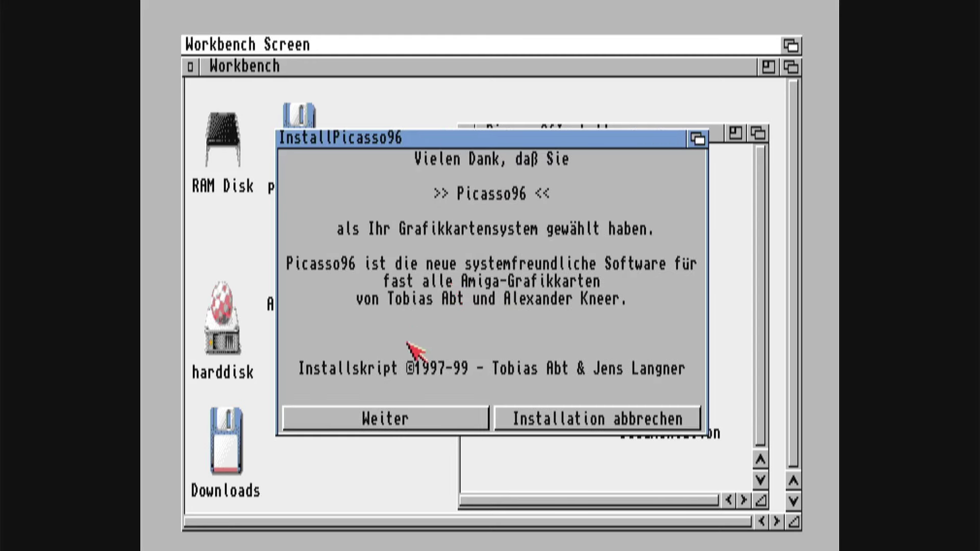
left_click(393, 415)
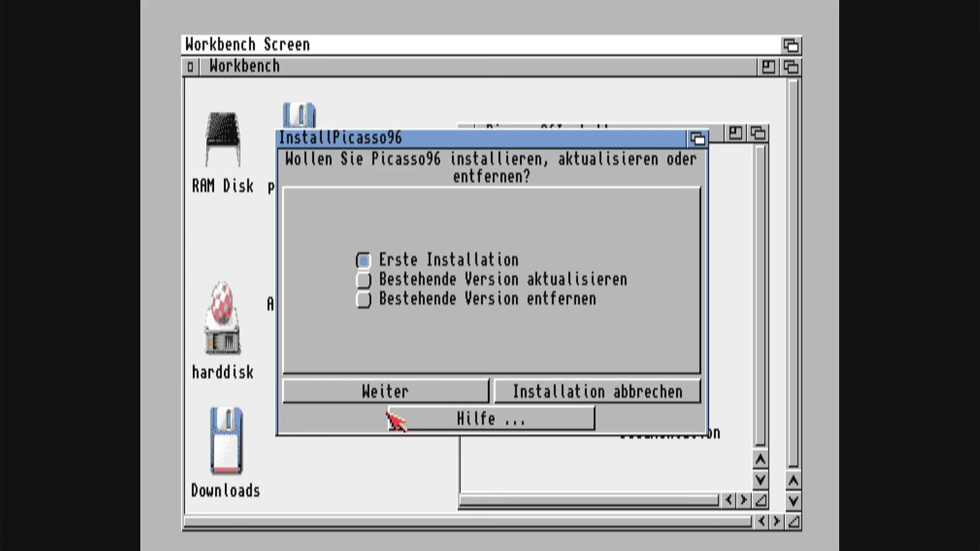
left_click(400, 392)
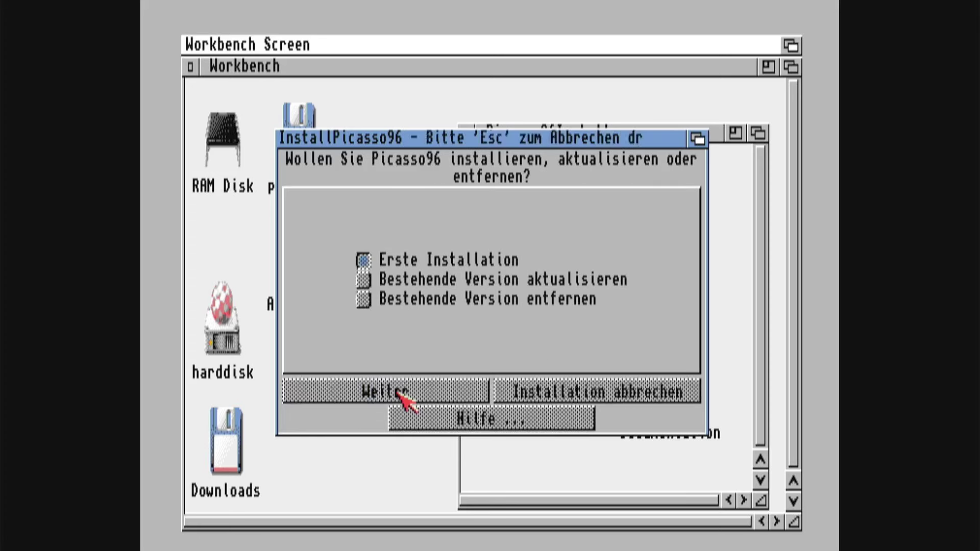
left_click(399, 393)
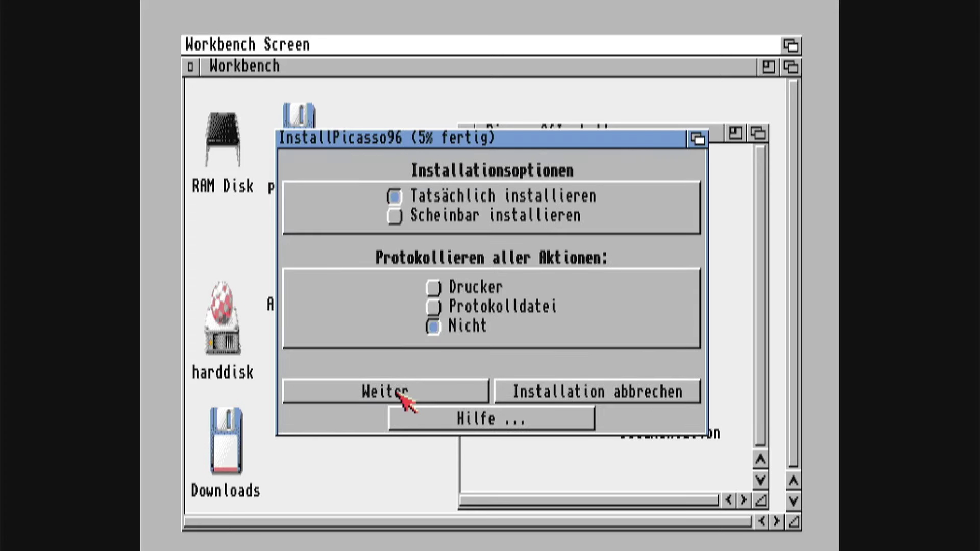
left_click(399, 392)
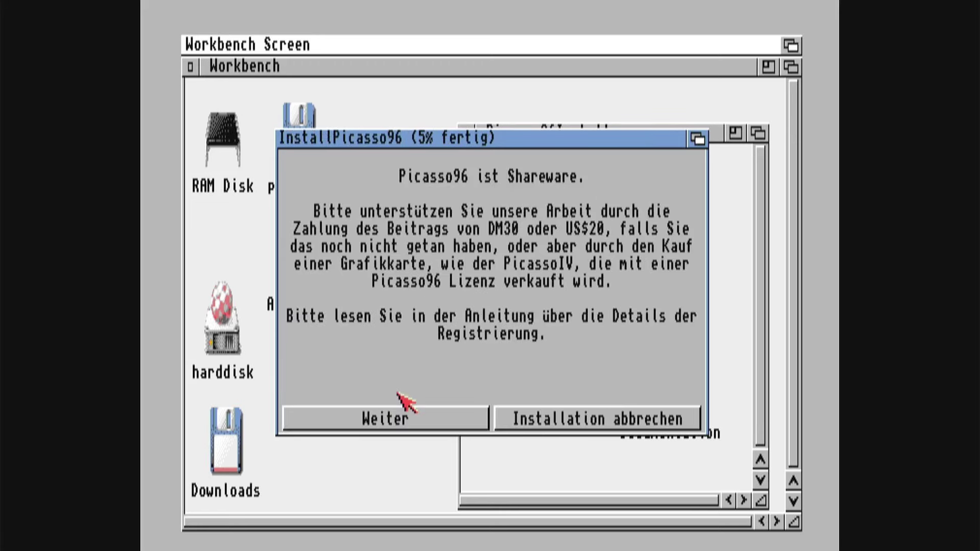
Step: Go past the Picasso96 shareware and driver deactivation notices and decline reading the documentation
left_click(403, 417)
left_click(401, 417)
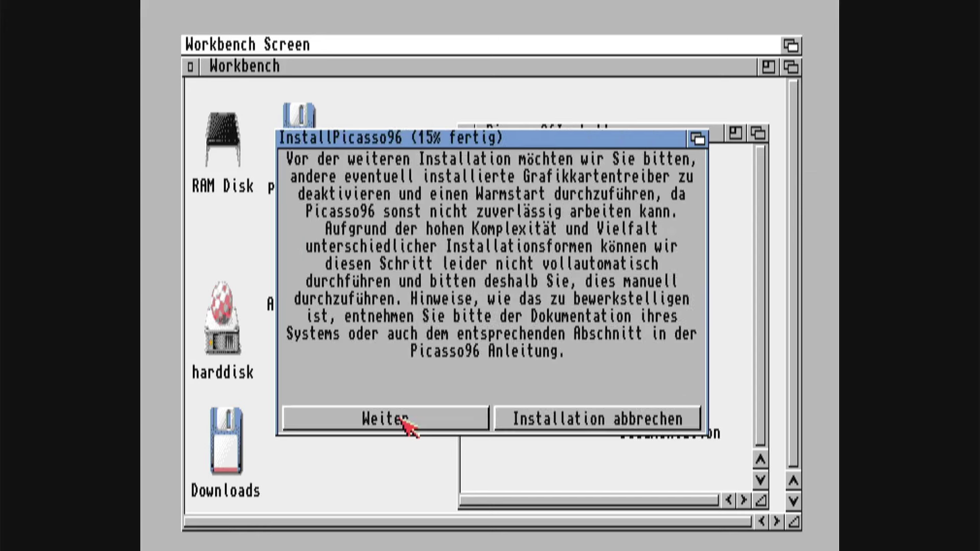
left_click(401, 417)
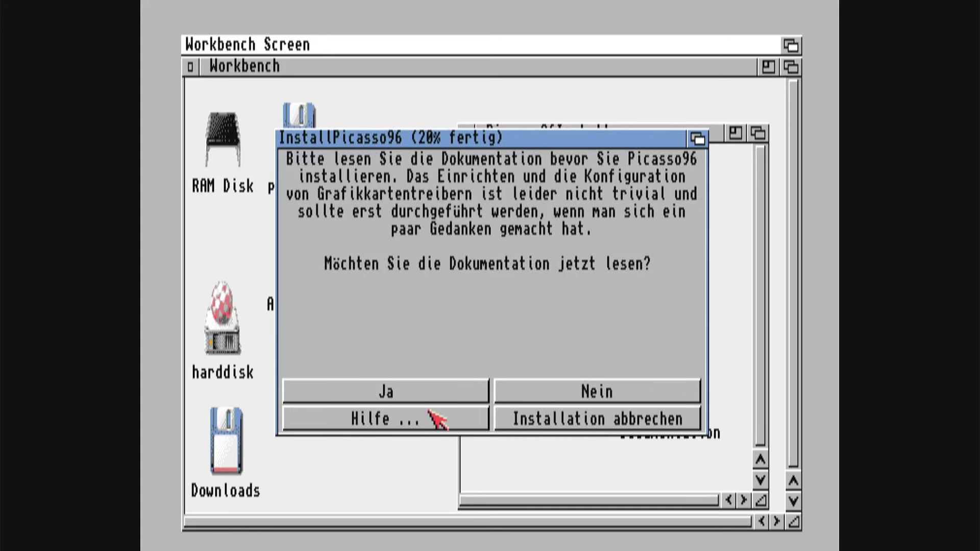
left_click(534, 397)
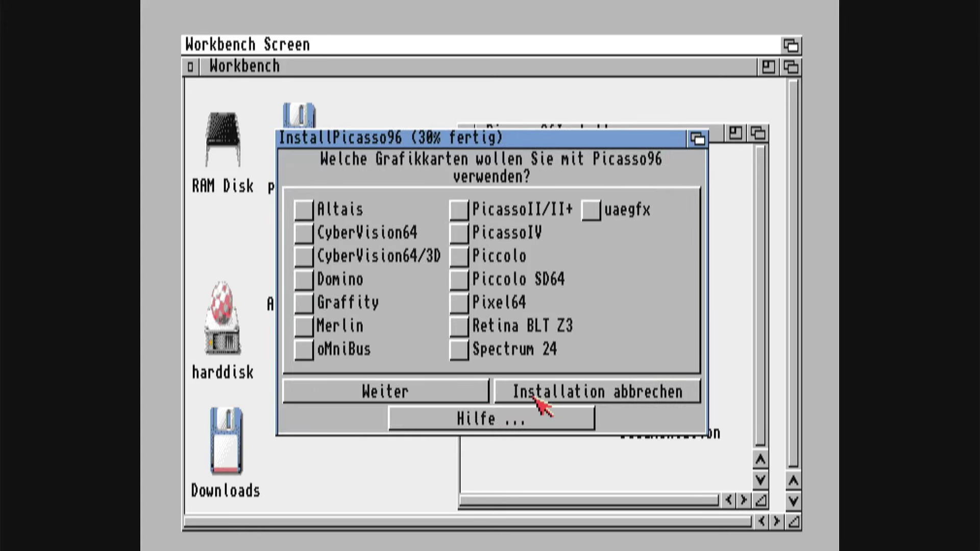
Step: Select the uaegfx graphics card and accept the default locations, including SYS:Devs/Monitors and SYS:Devs/Picasso96Settings
left_click(591, 209)
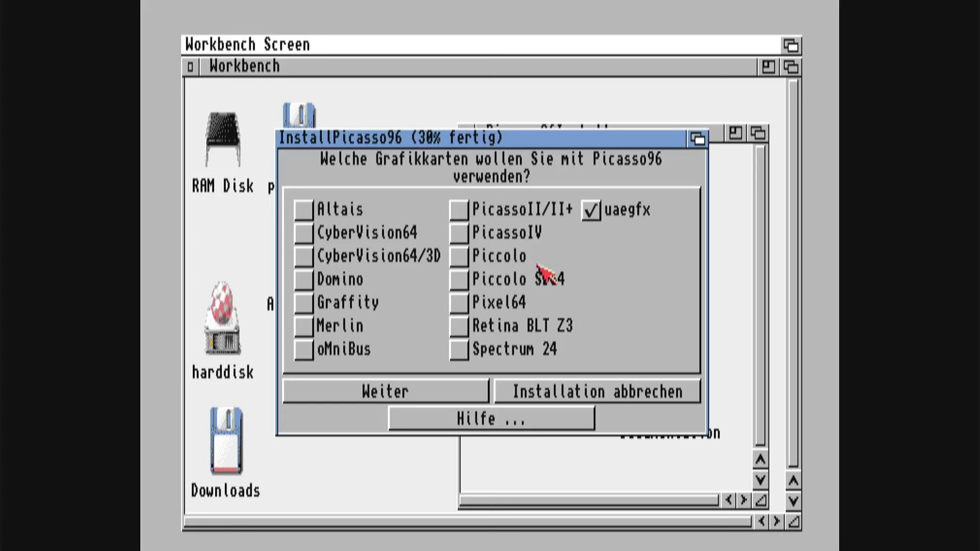
left_click(415, 393)
left_click(413, 393)
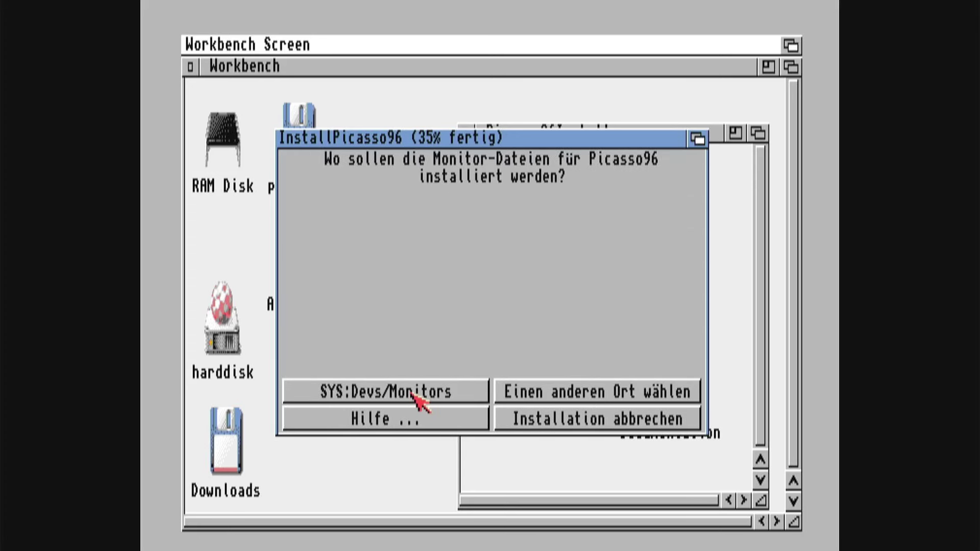
left_click(413, 393)
left_click(415, 393)
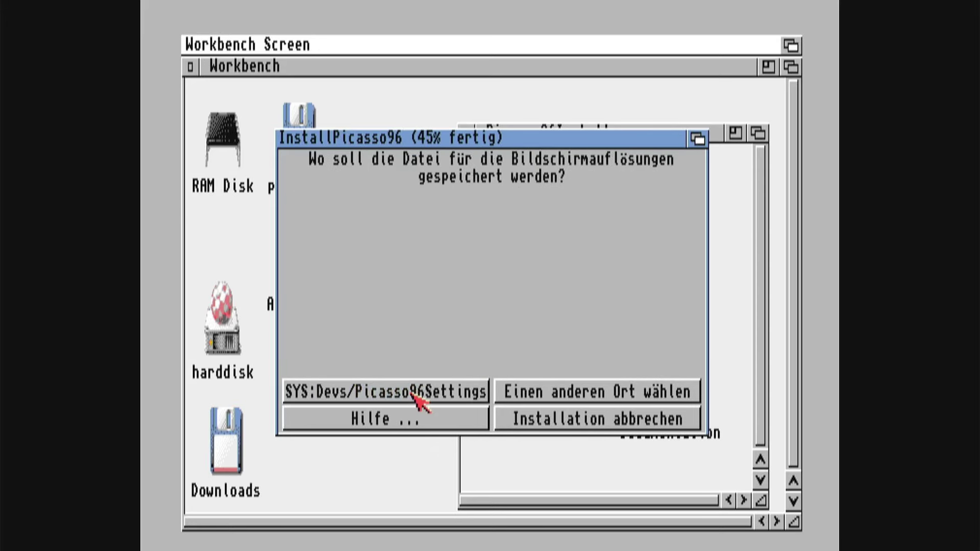
left_click(415, 393)
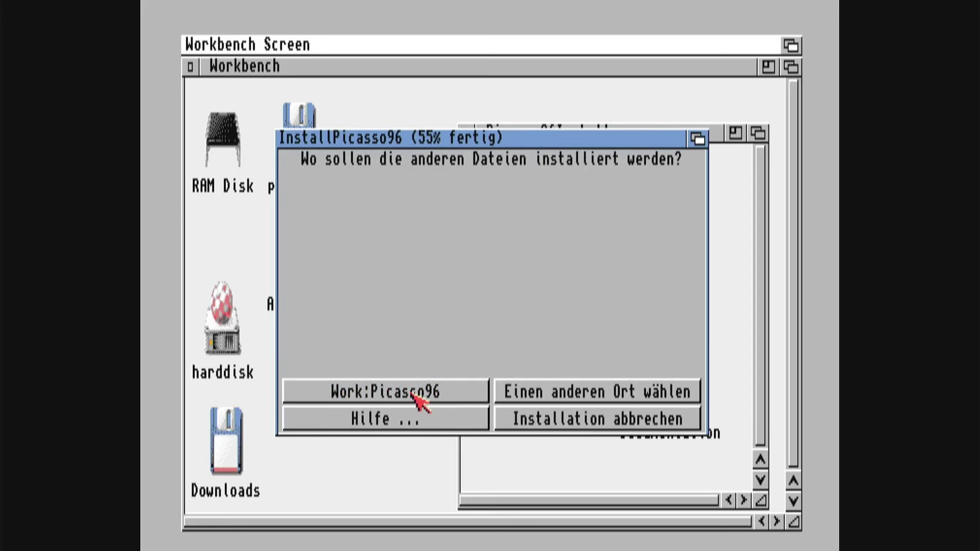
Step: Choose the harddisk: volume as the install location for the other Picasso96 files
left_click(541, 398)
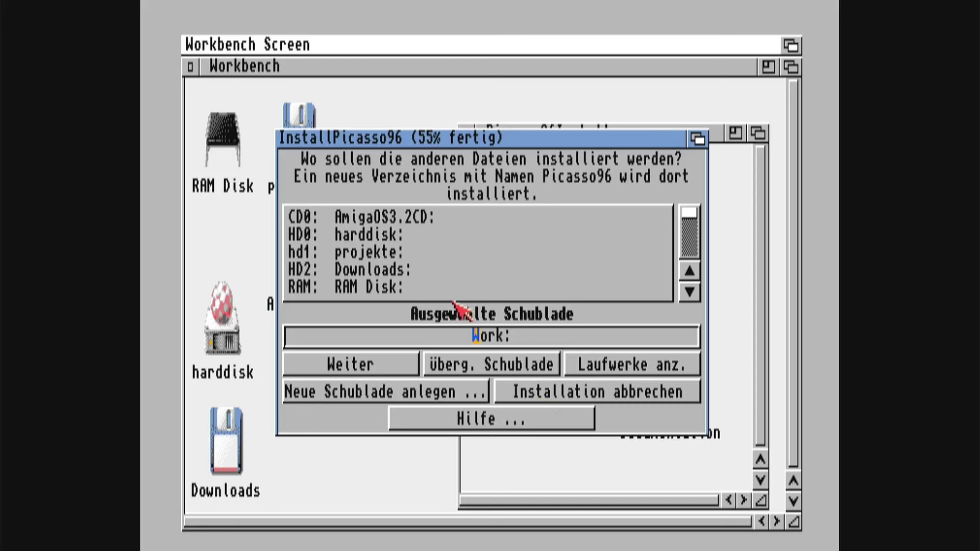
left_click(420, 238)
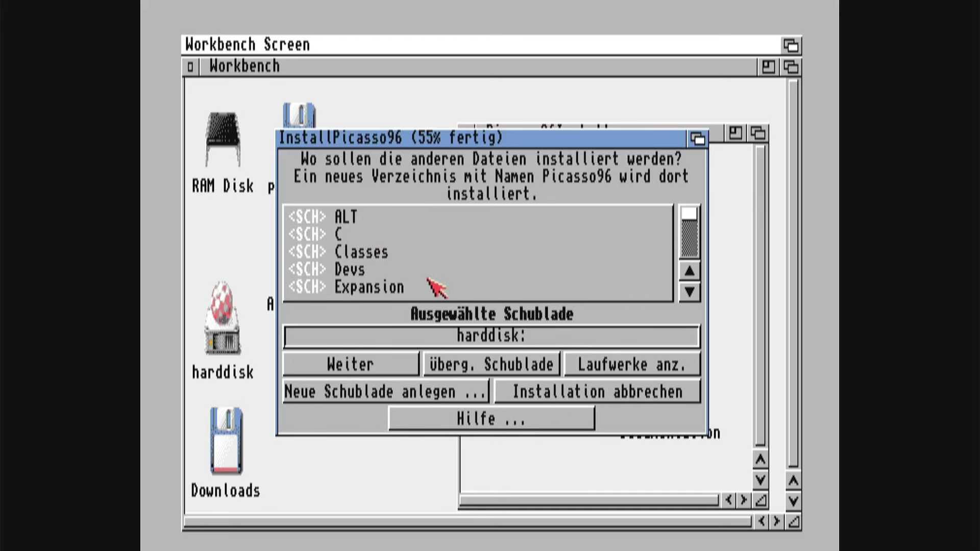
left_click(556, 341)
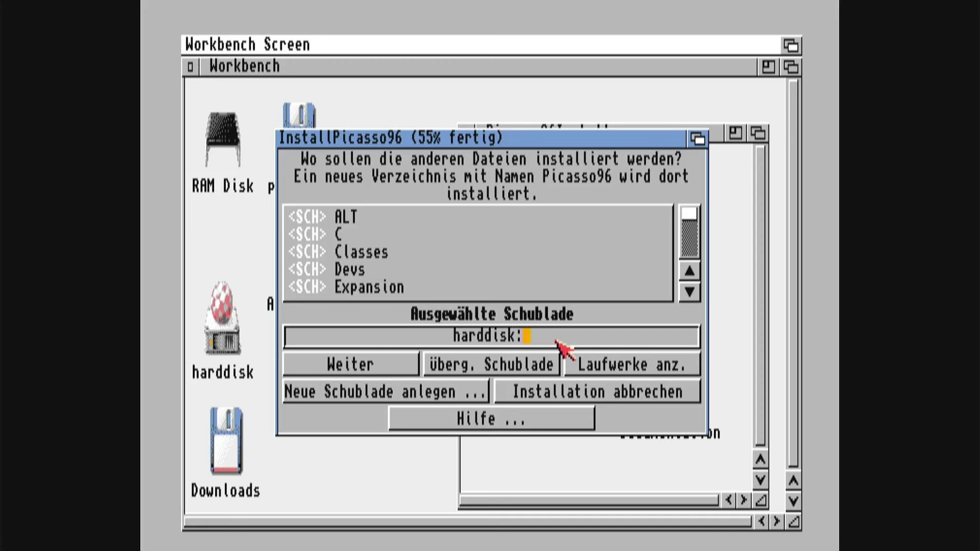
left_click(410, 365)
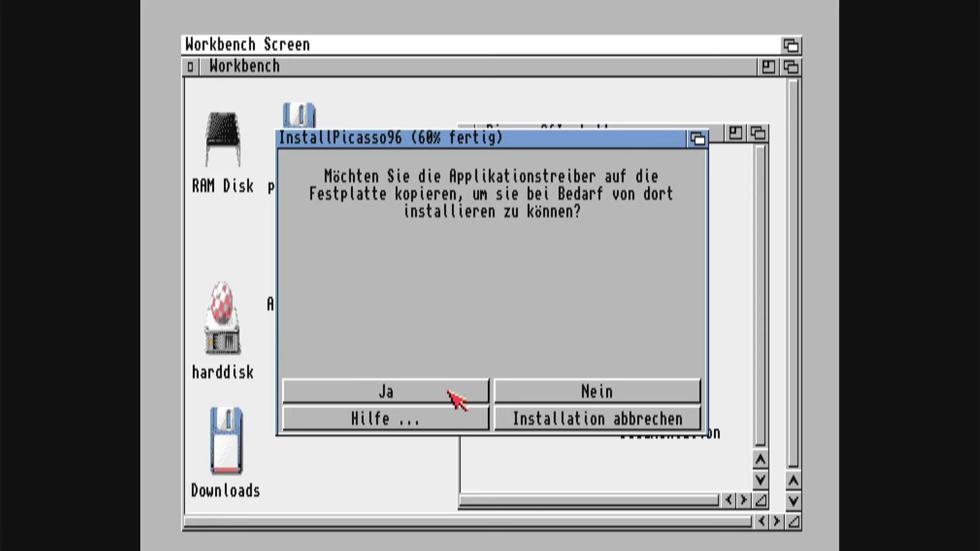
Step: Agree to copy the application drivers and start P96_PrinterPatch at boot, and approve the installation summary
left_click(450, 393)
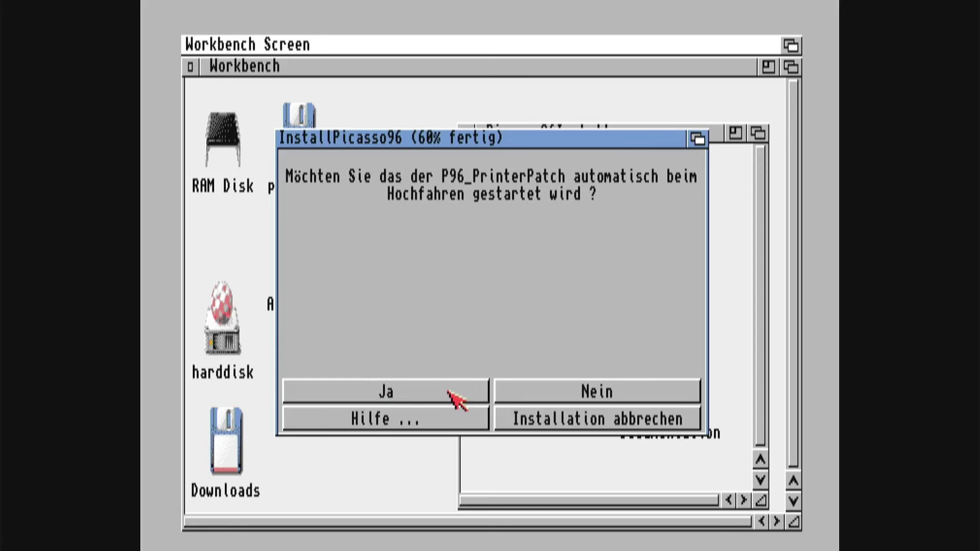
left_click(449, 392)
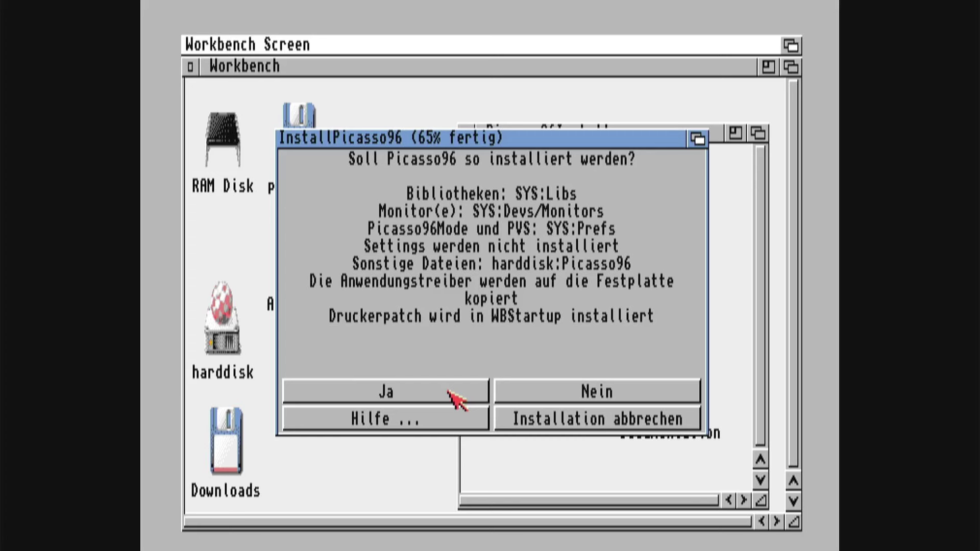
left_click(449, 393)
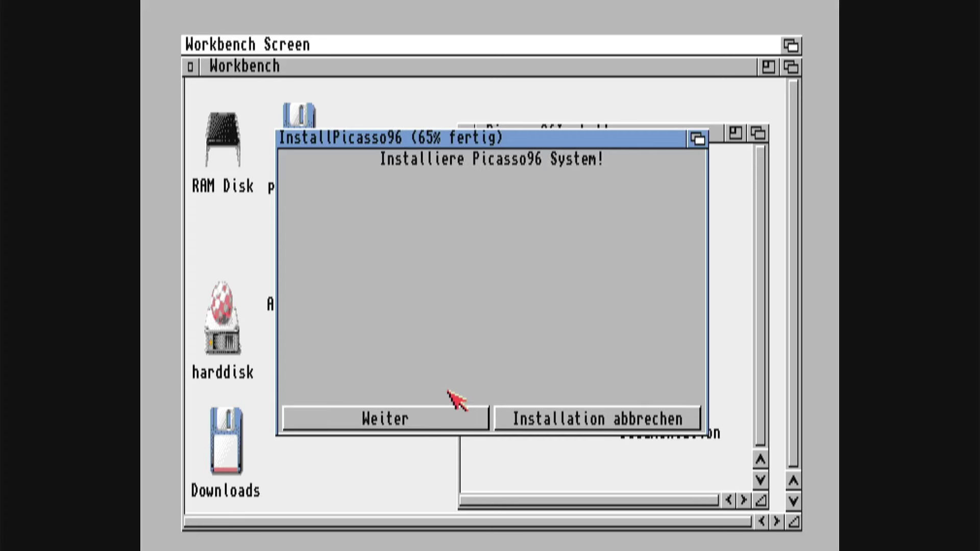
Step: Install the Picasso96 system, creating the card driver directory and copying Picasso96API.library, the RTG system and the emulation library
left_click(419, 419)
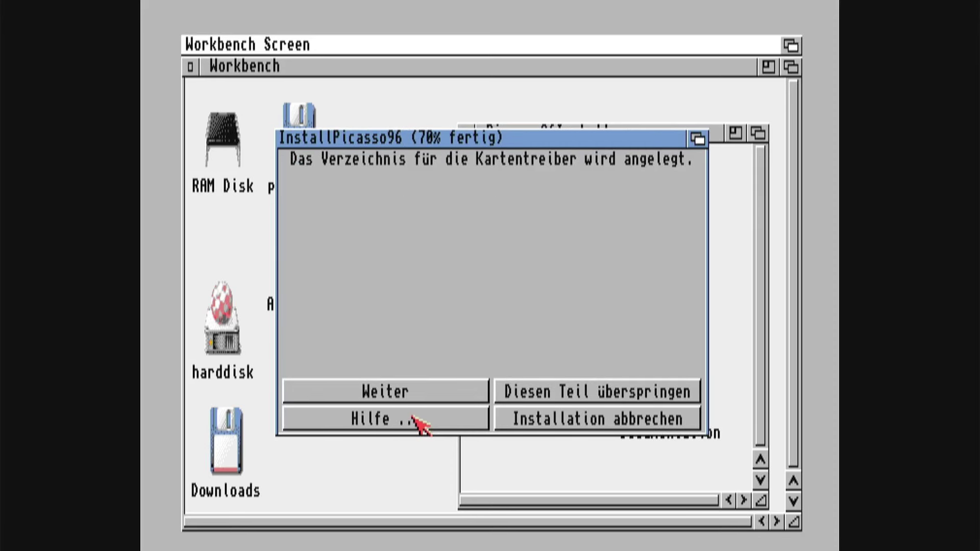
left_click(426, 398)
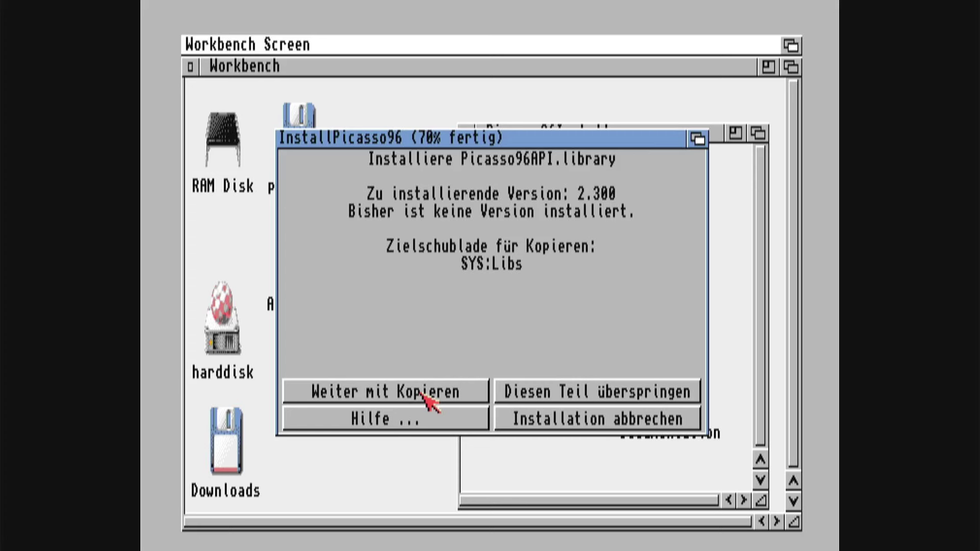
left_click(427, 398)
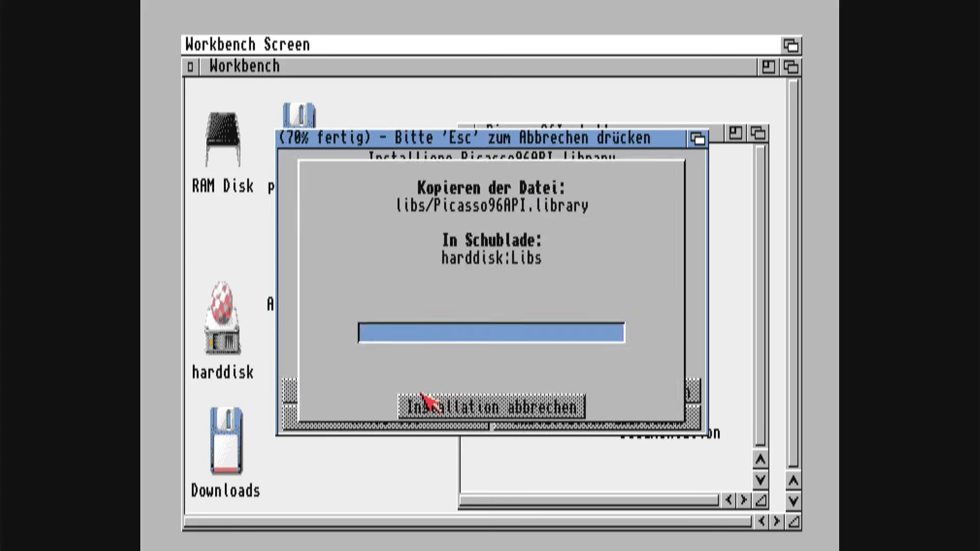
left_click(427, 398)
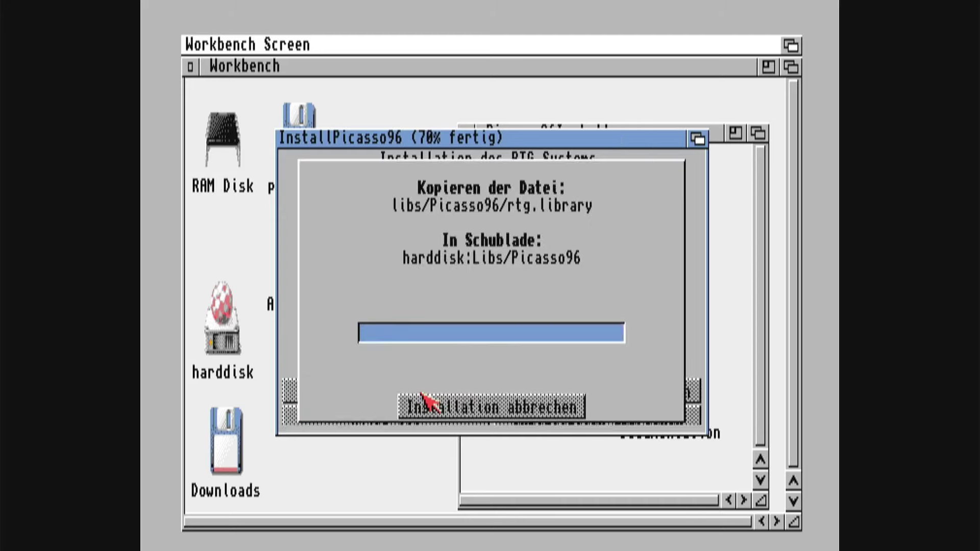
left_click(427, 399)
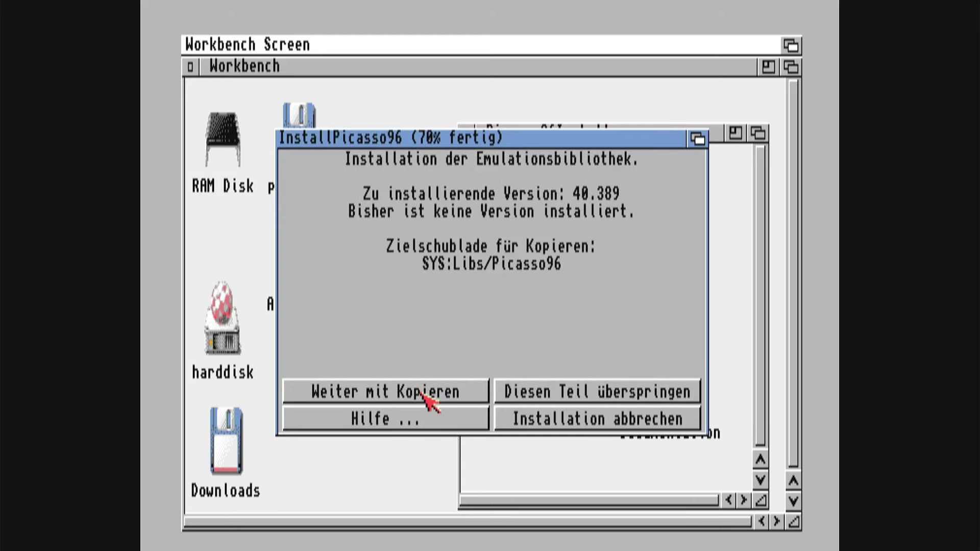
left_click(427, 398)
Step: Copy the uaegfx hardware driver to SYS:Libs/Picasso96 and let the installer adjust the uaegfx ToolTypes
left_click(427, 399)
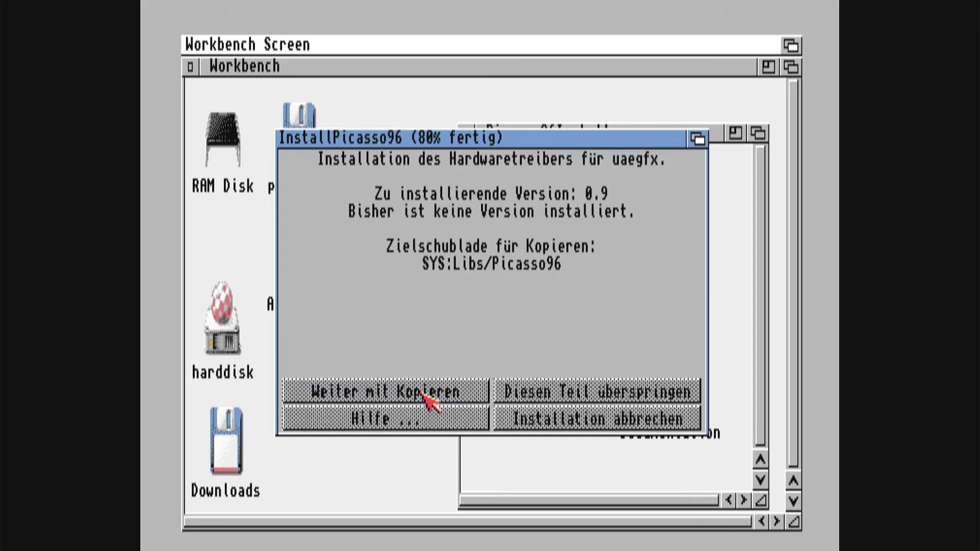
left_click(427, 398)
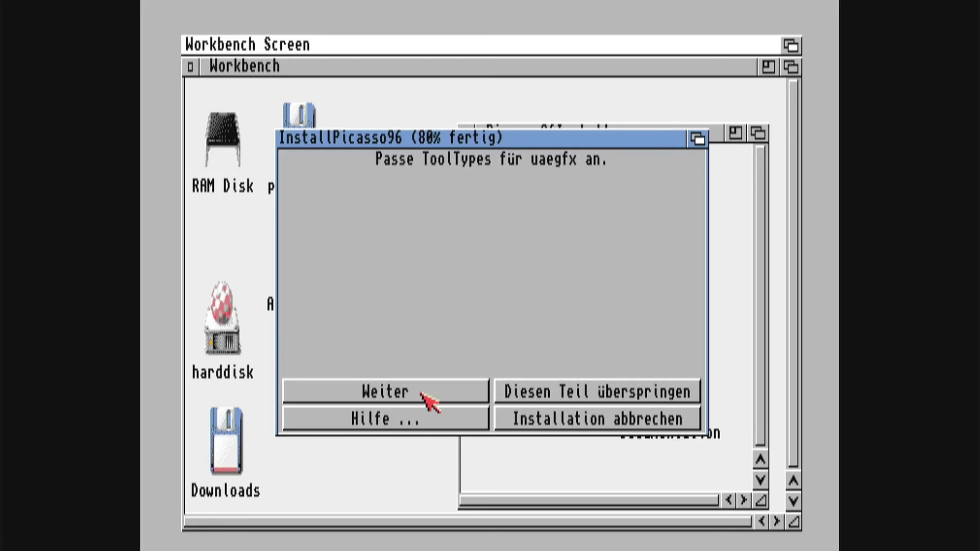
left_click(426, 398)
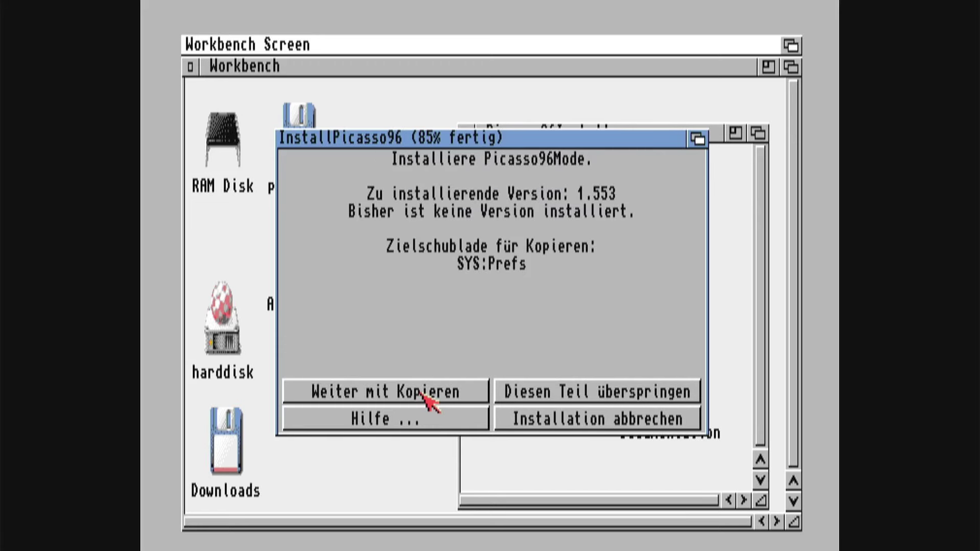
Step: Install Picasso96Mode to SYS:Prefs, adjust the Picasso96Mode and PVS icons, and continue past the application driver notice
left_click(427, 398)
left_click(427, 398)
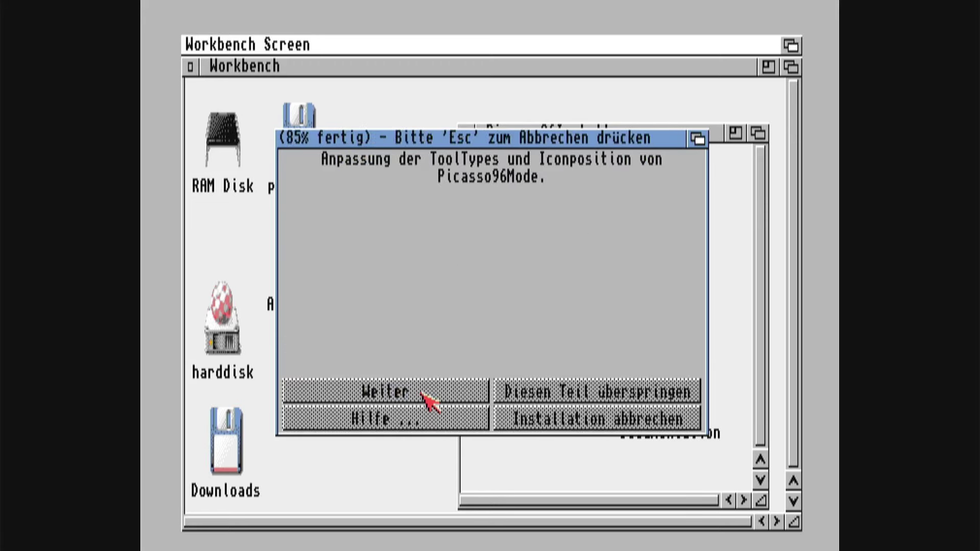
left_click(427, 398)
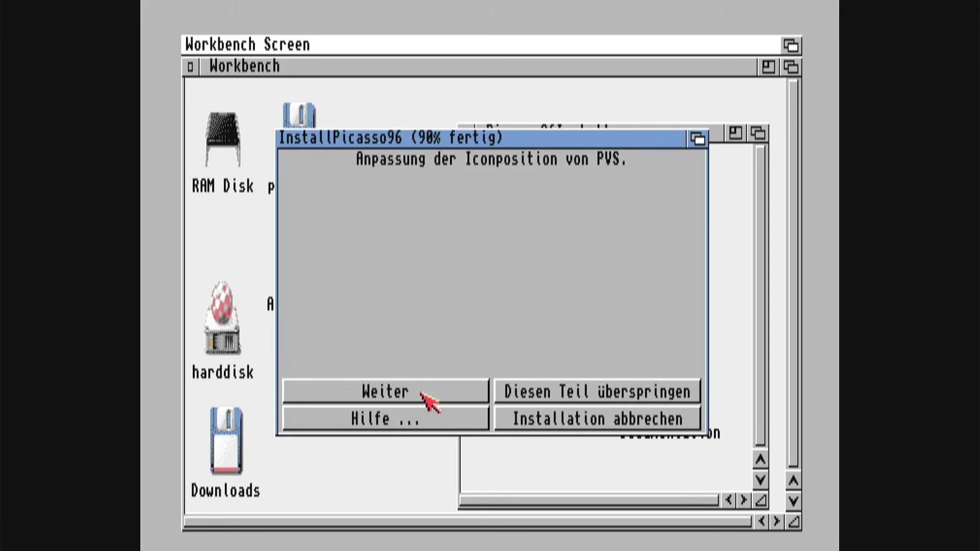
left_click(427, 398)
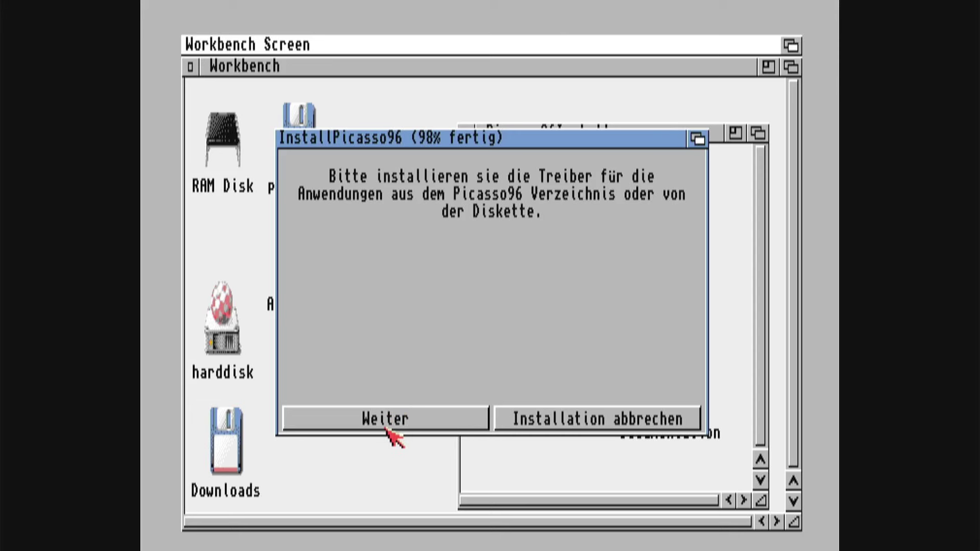
left_click(386, 424)
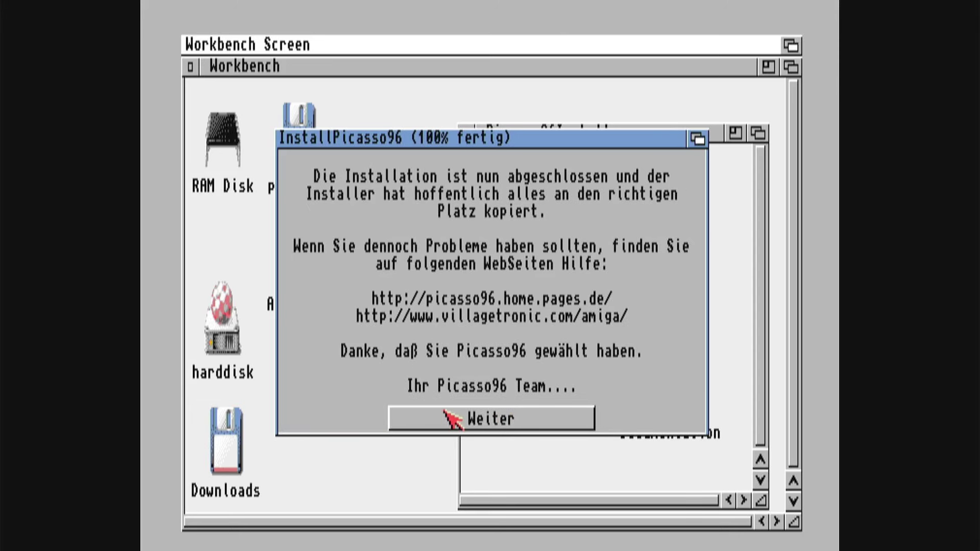